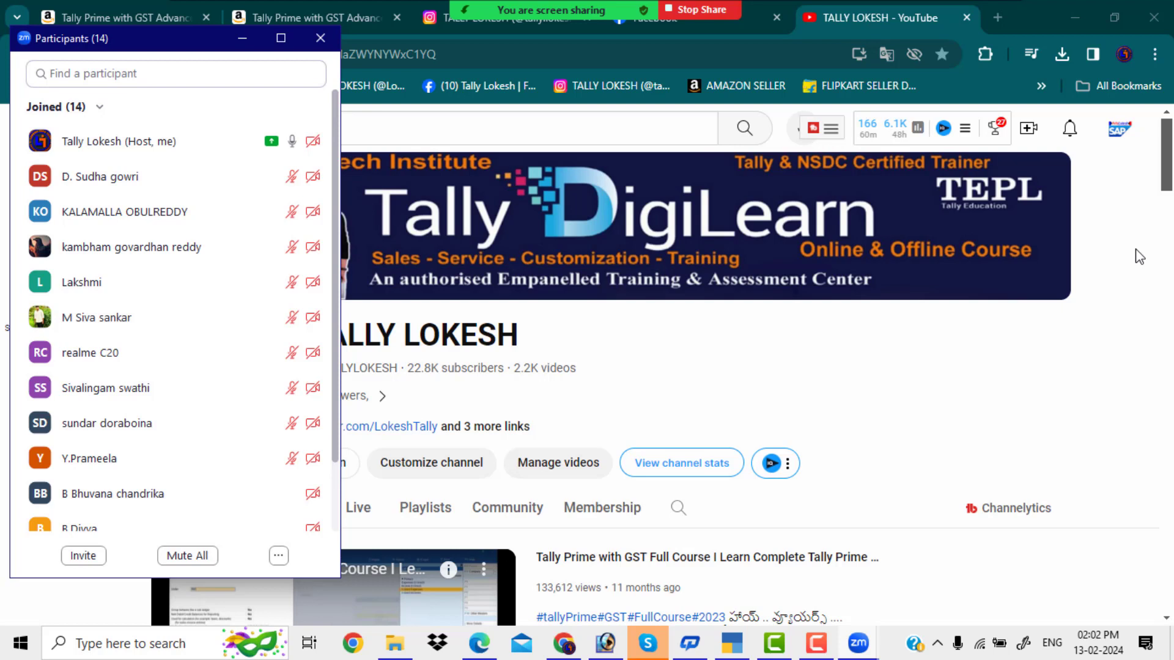
- Admit the waiting participant to the meeting, and clear the participants window and video thumbnails off the shared screen
left_click(1136, 256)
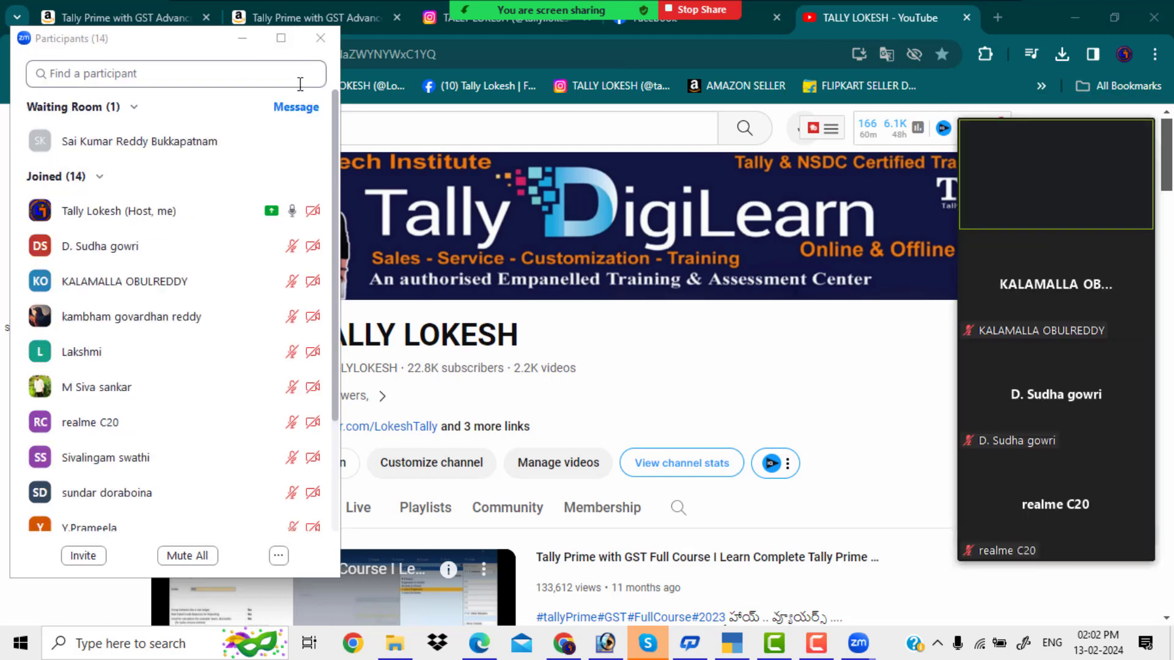
left_click(231, 142)
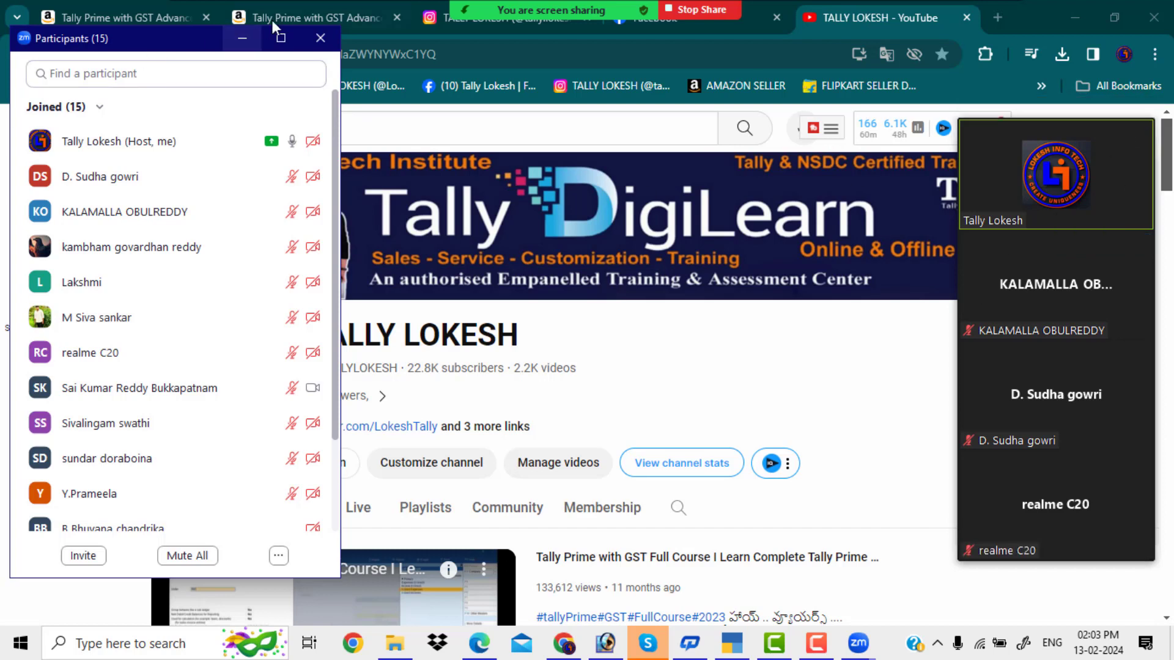
left_click(243, 40)
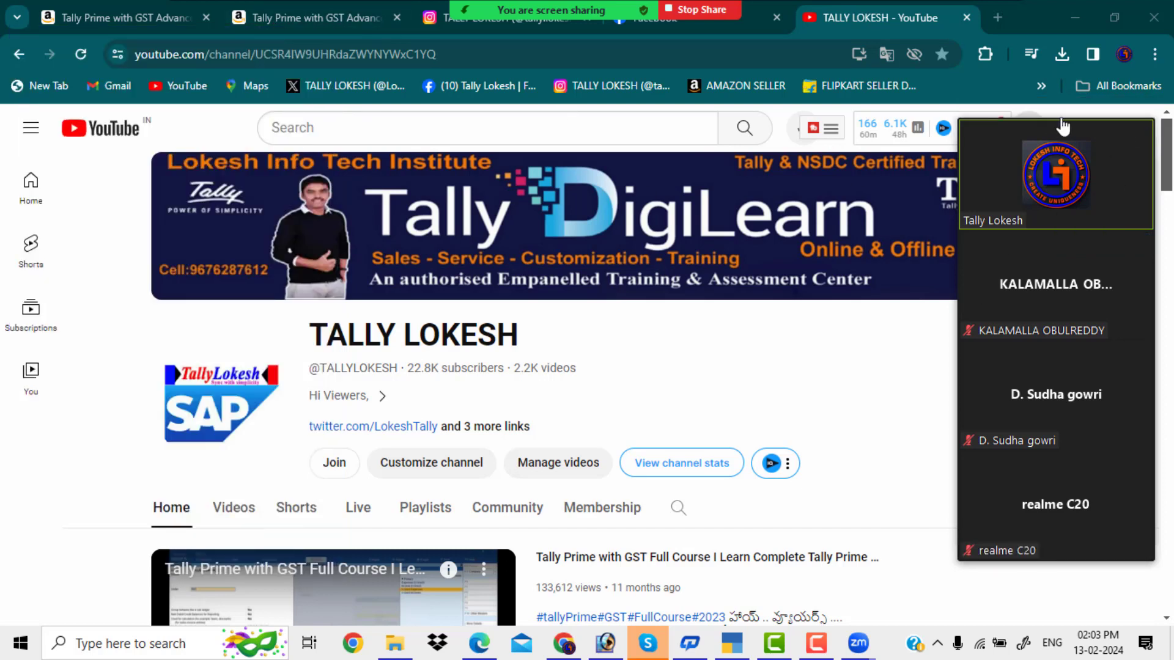
left_click(974, 111)
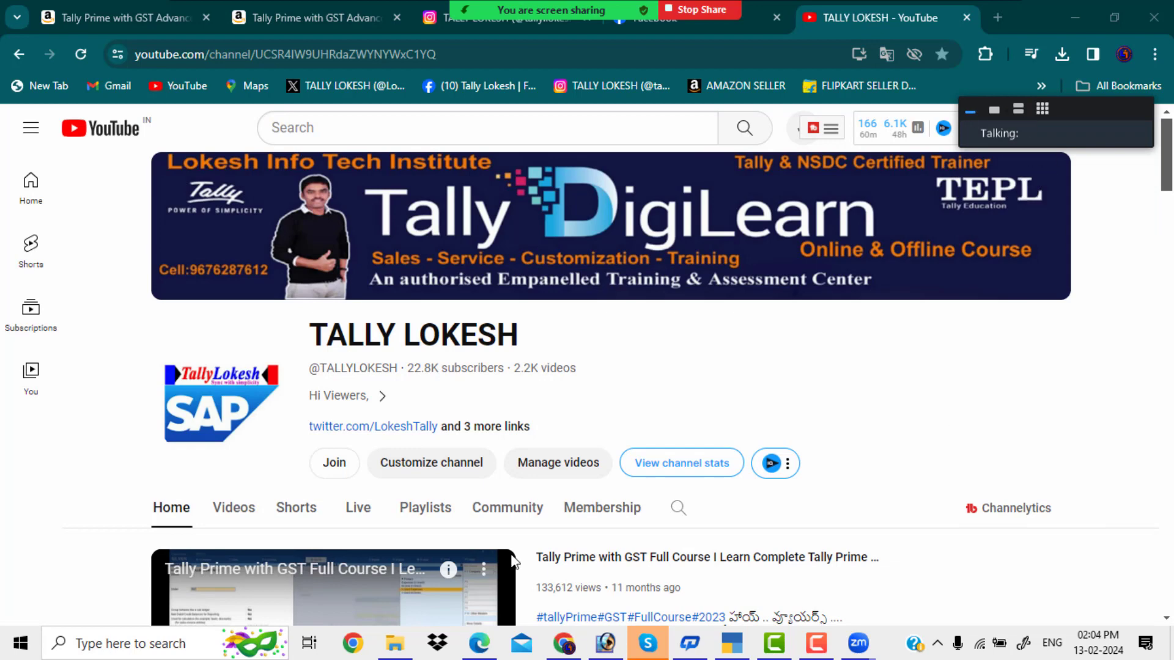
- Switch to TallyPrime and shut the company LOKESH INFOTECH (23-24)
left_click(735, 648)
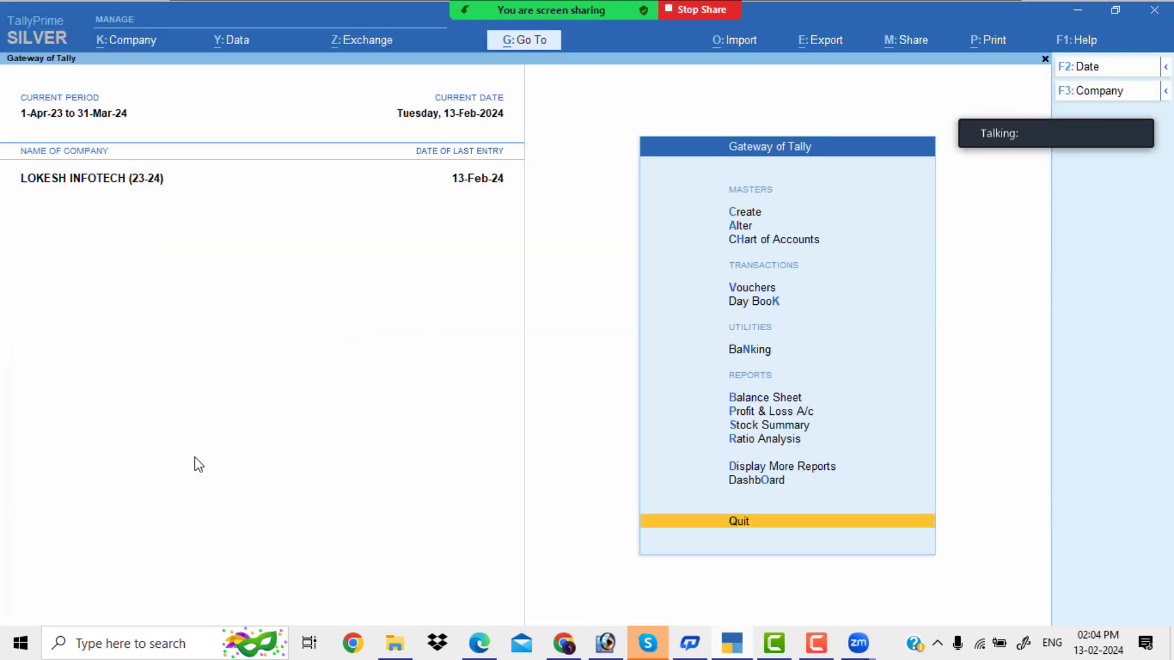
left_click(1116, 93)
key("Up")
key("Return")
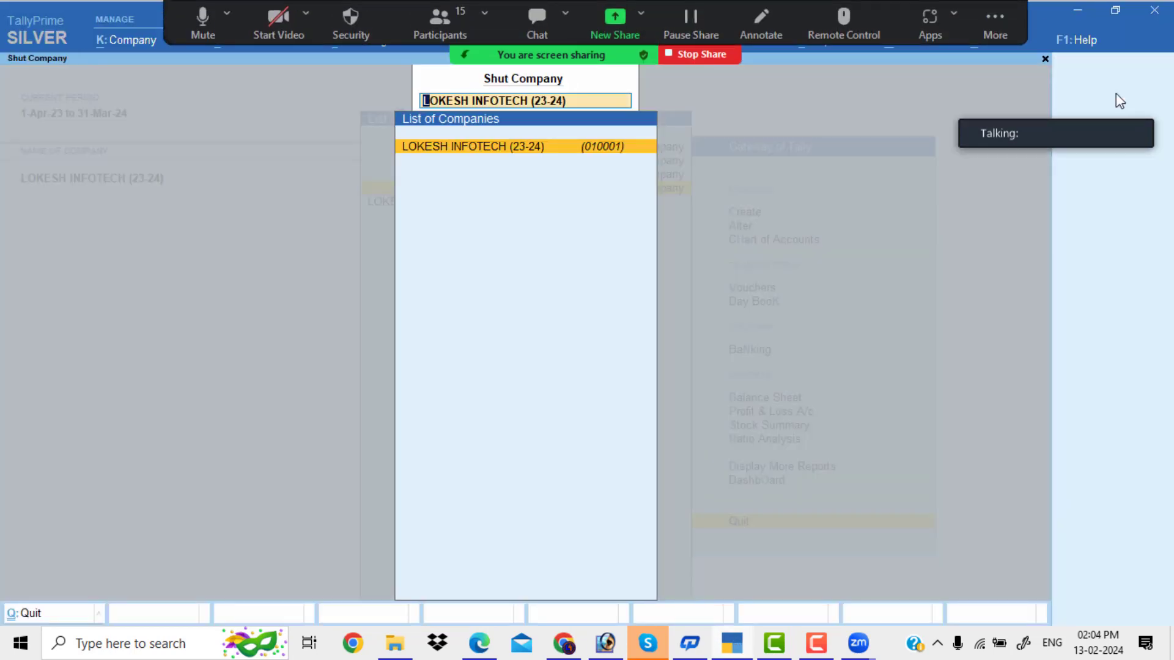
key("Return")
key("y")
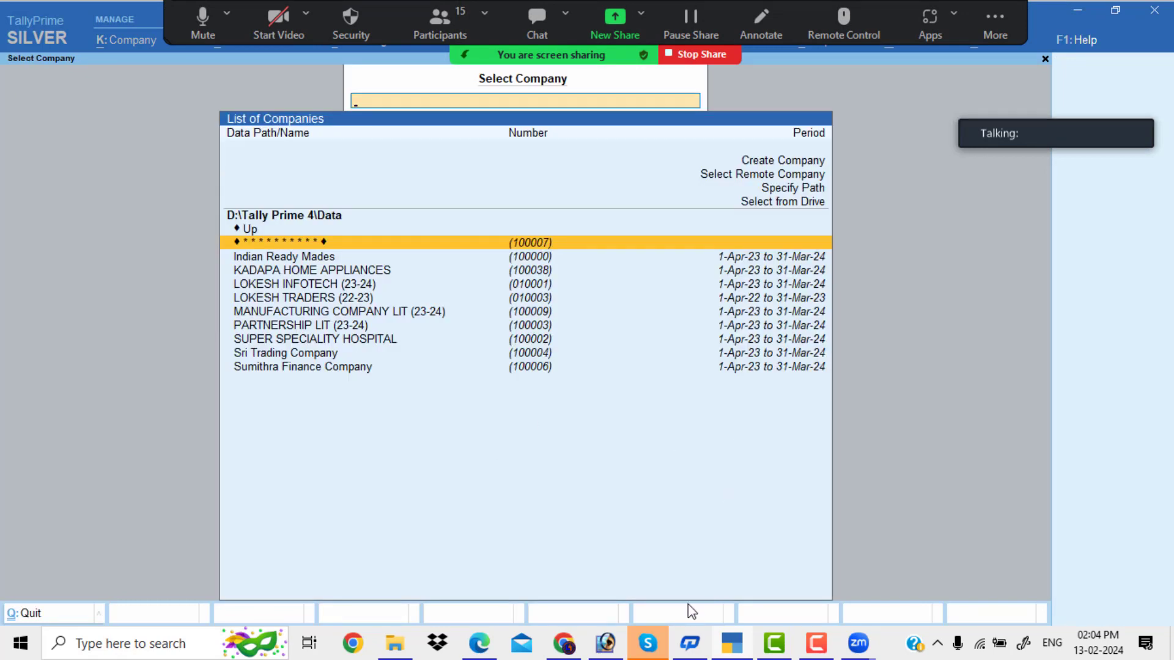
- Switch to the course material PDF in Microsoft Edge and enlarge page 43 with Problem 9
left_click(481, 643)
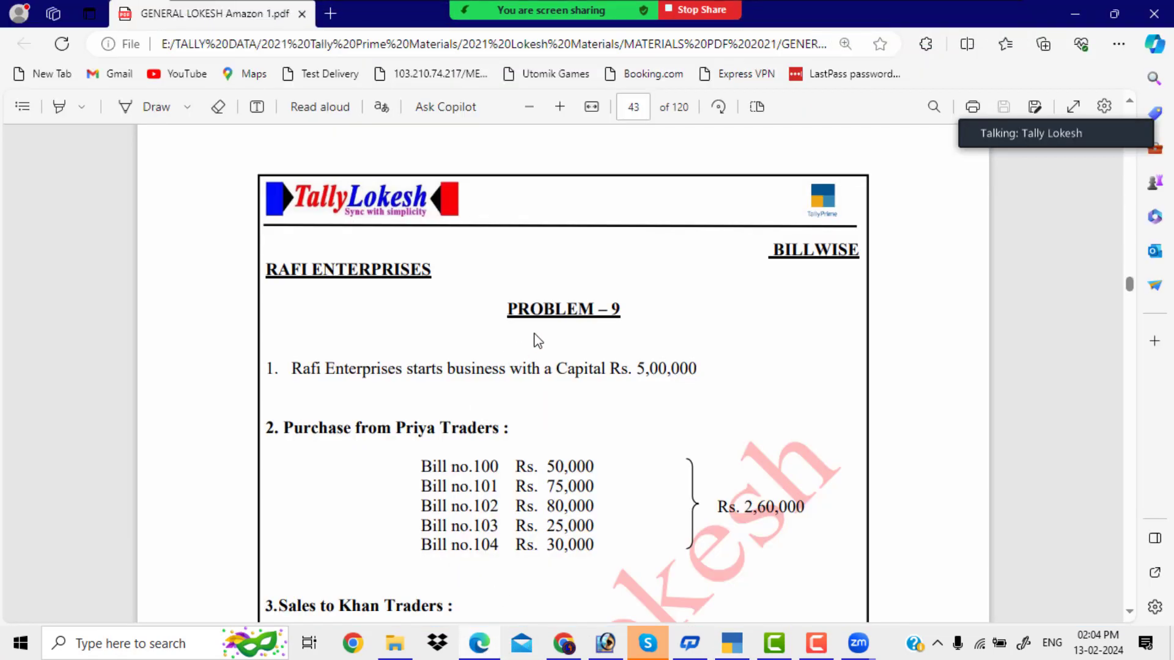
left_click(537, 110)
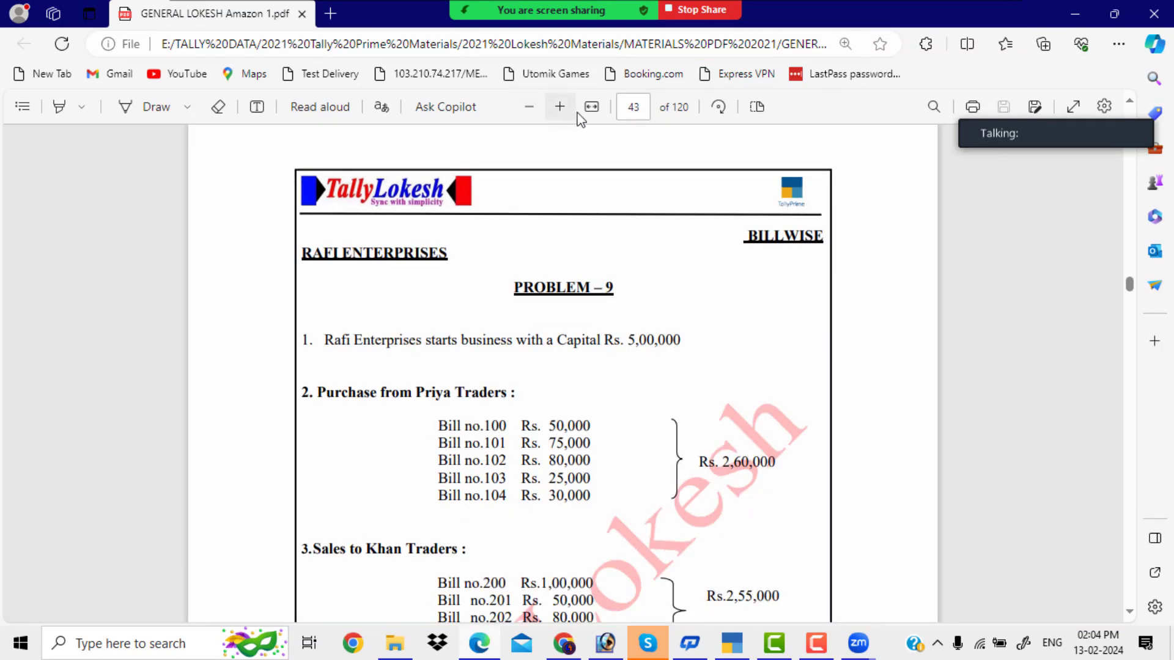
left_click(563, 110)
left_click(563, 110)
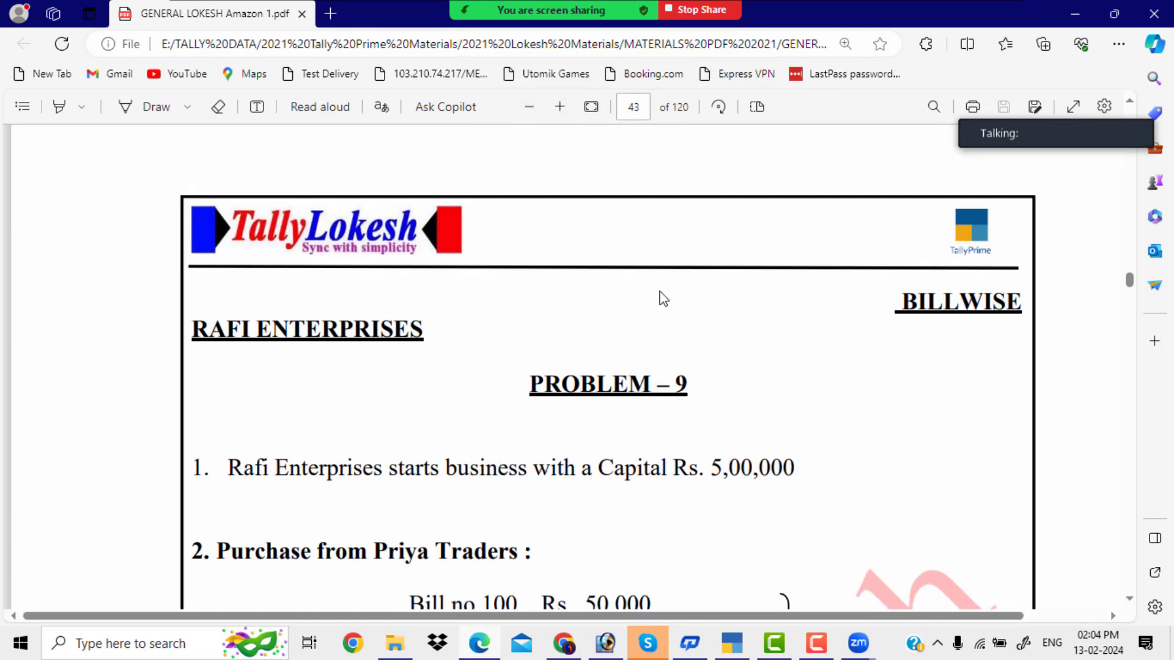
left_click(529, 108)
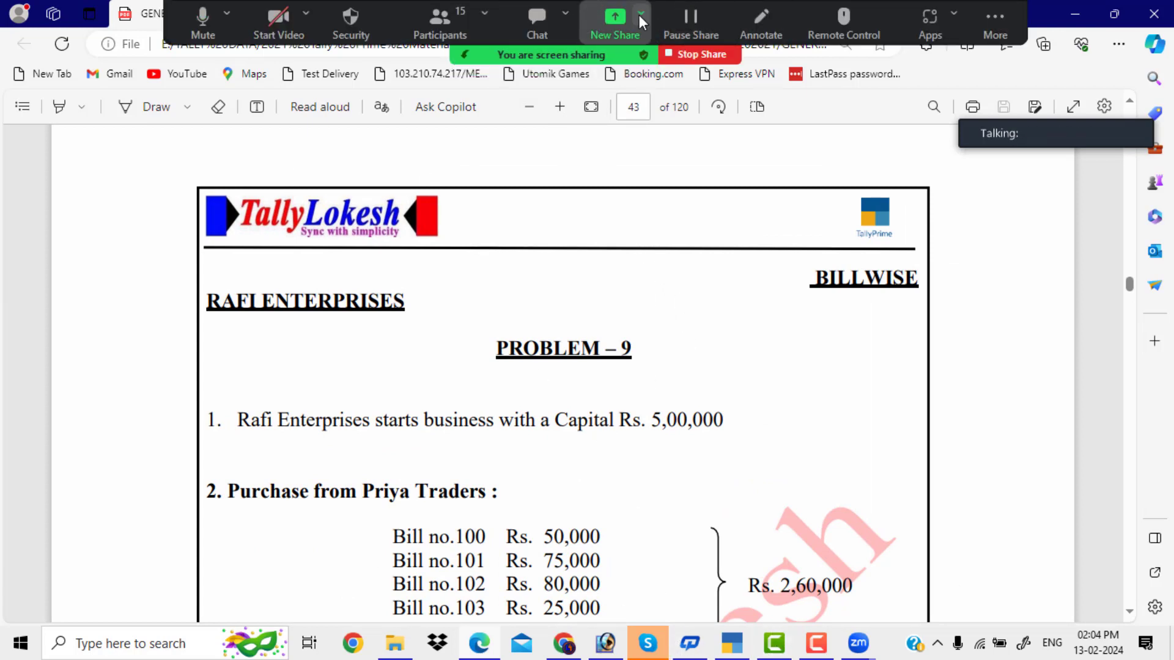
- Start a new Zoom share of the window showing the course material PDF
left_click(608, 25)
left_click(639, 330)
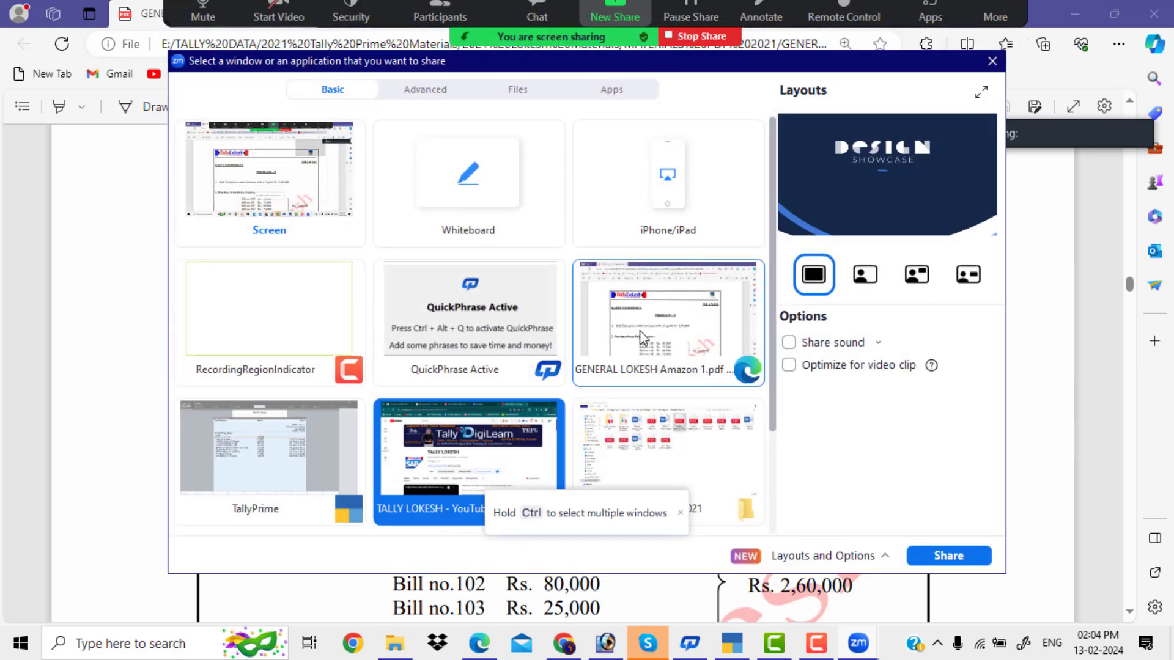
left_click(948, 557)
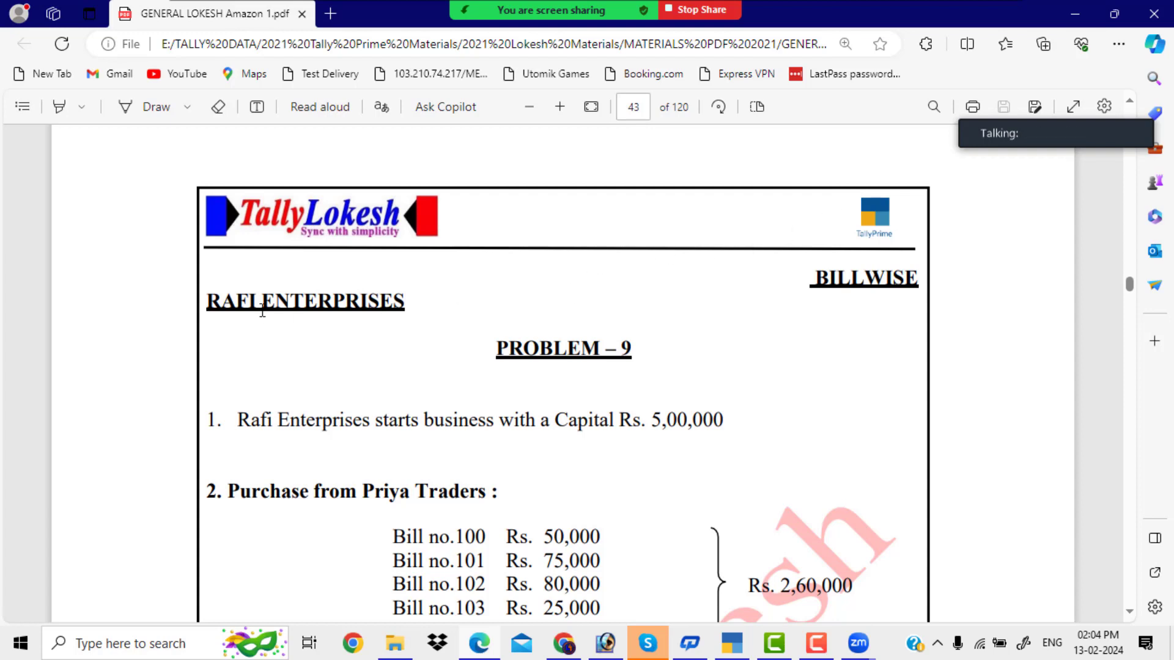
- Examine the Rafi Enterprises opening capital and the bill-wise purchases from Priya Traders in Problem 9
scroll(269, 309, "down", 1)
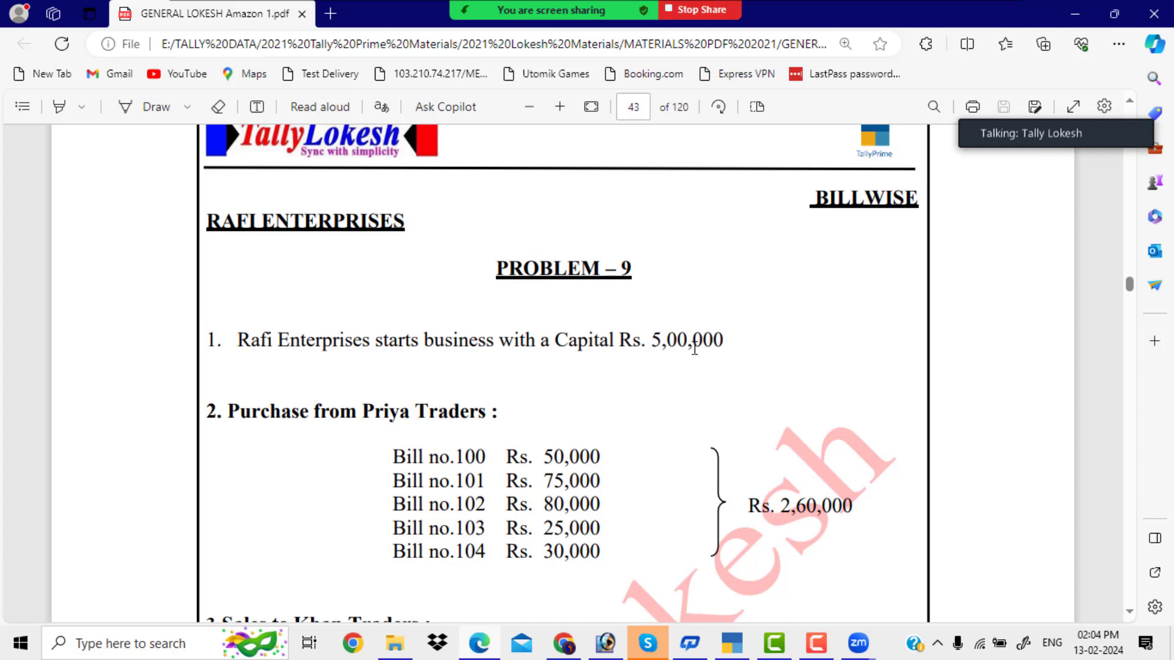
scroll(703, 339, "down", 2)
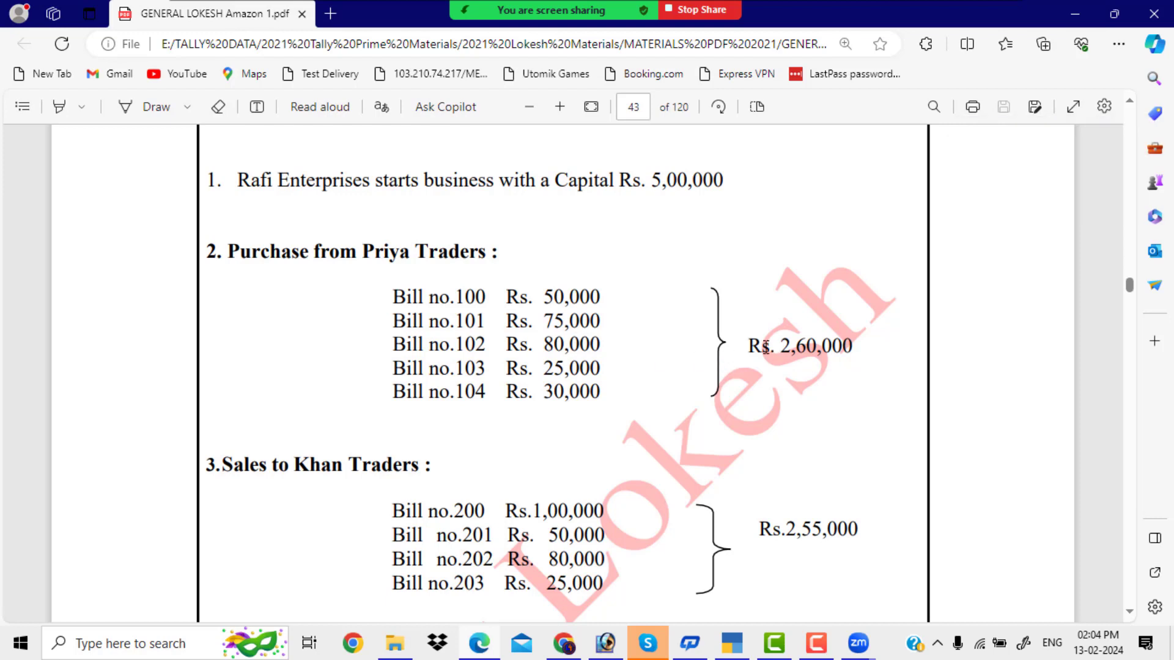
left_click_drag(749, 347, 857, 346)
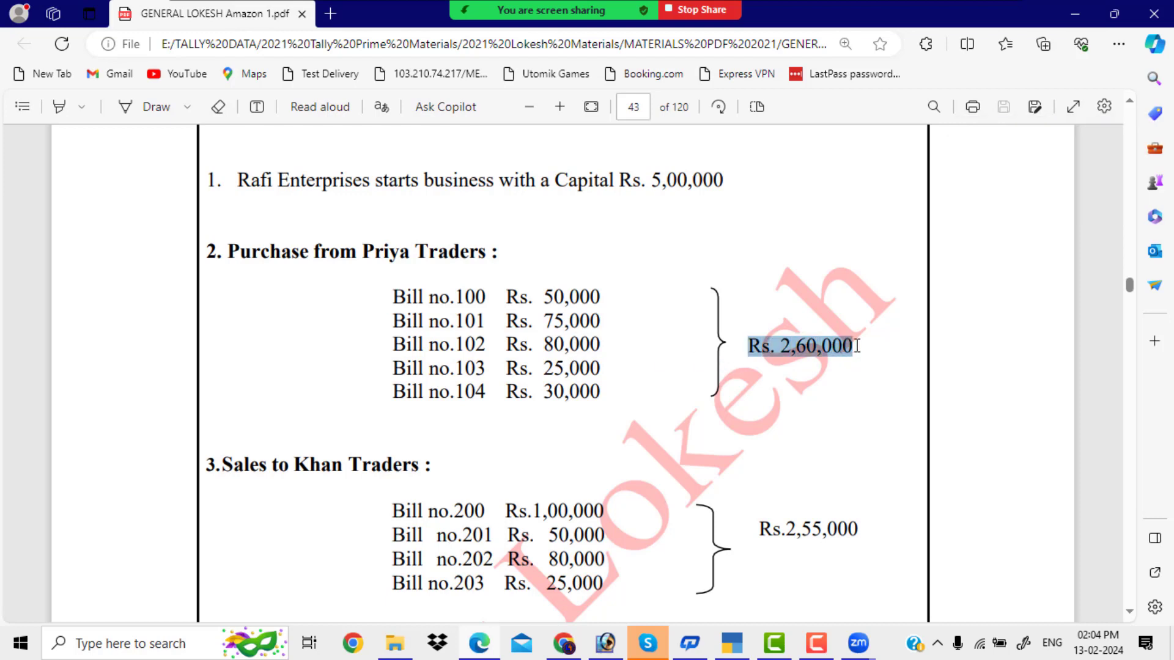
left_click_drag(390, 297, 475, 298)
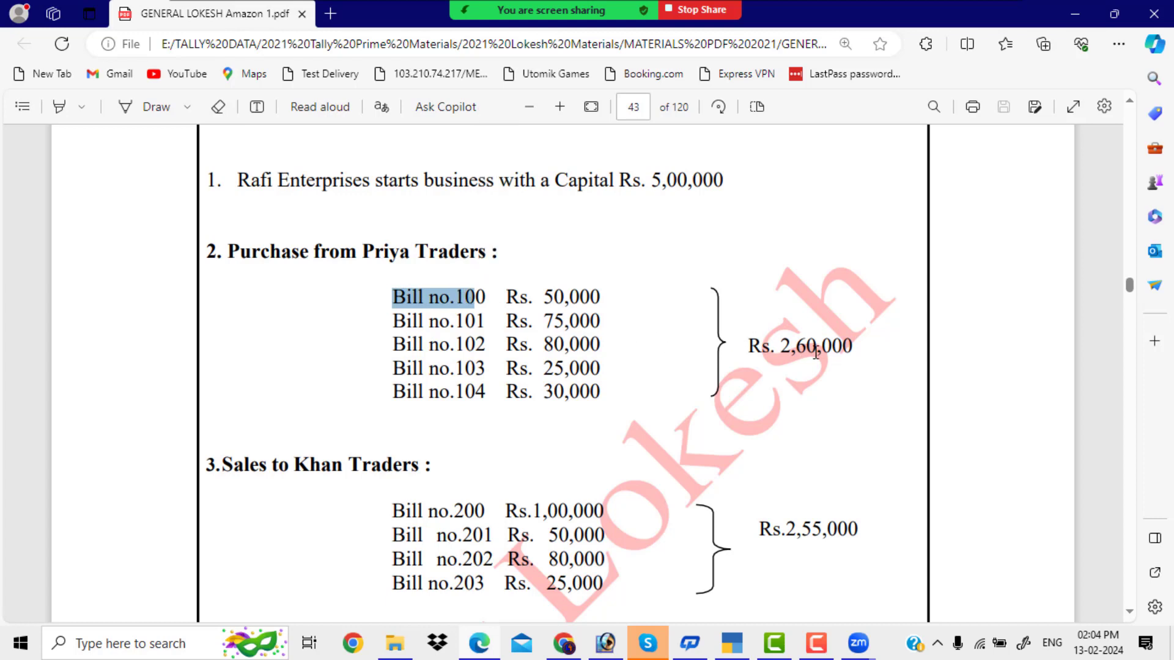
left_click_drag(391, 298, 605, 393)
left_click(475, 298)
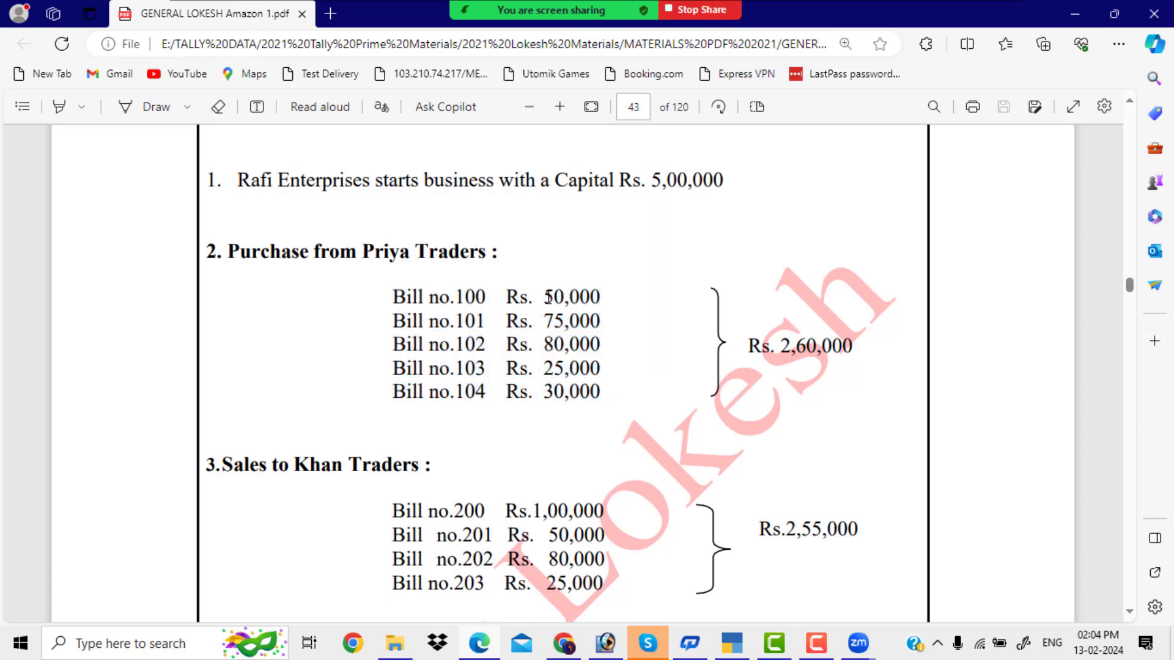
scroll(561, 324, "down", 1)
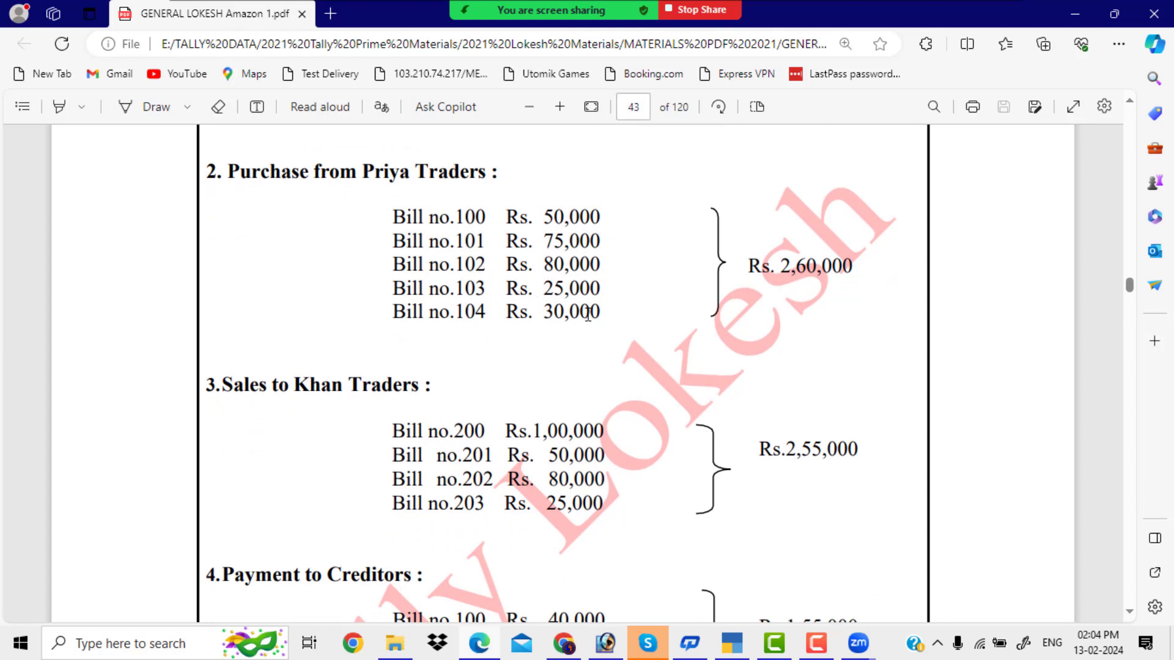
scroll(590, 312, "down", 1)
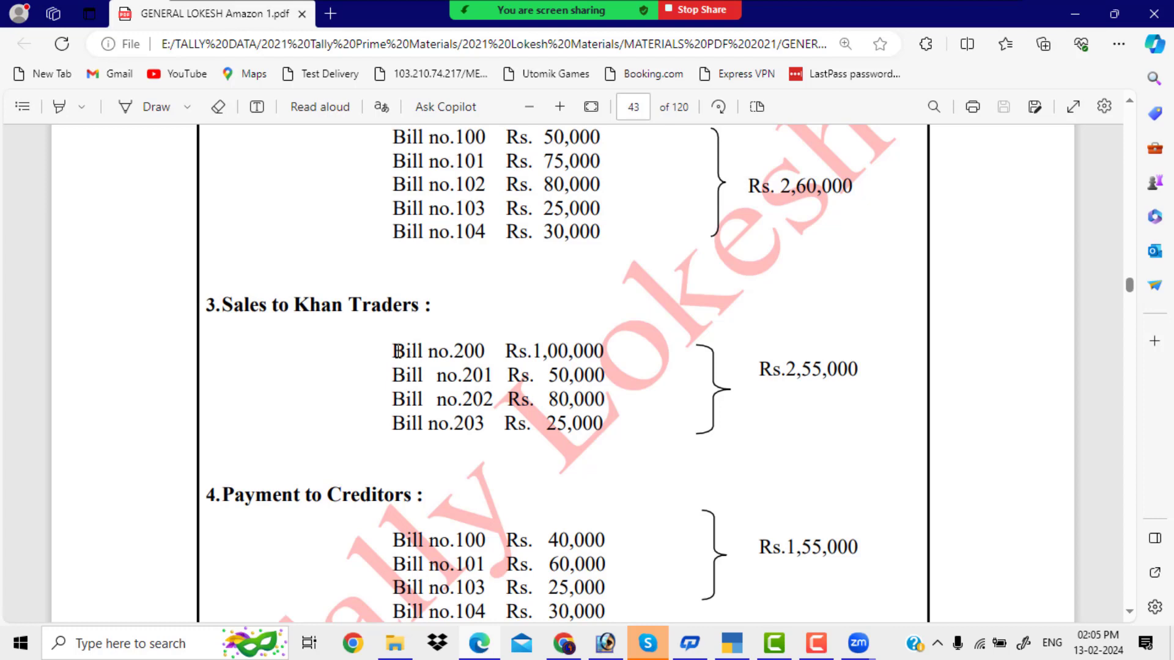
- Examine the bill-wise sales to Khan Traders alongside the purchase bills and the payments to creditors
left_click_drag(394, 352, 618, 427)
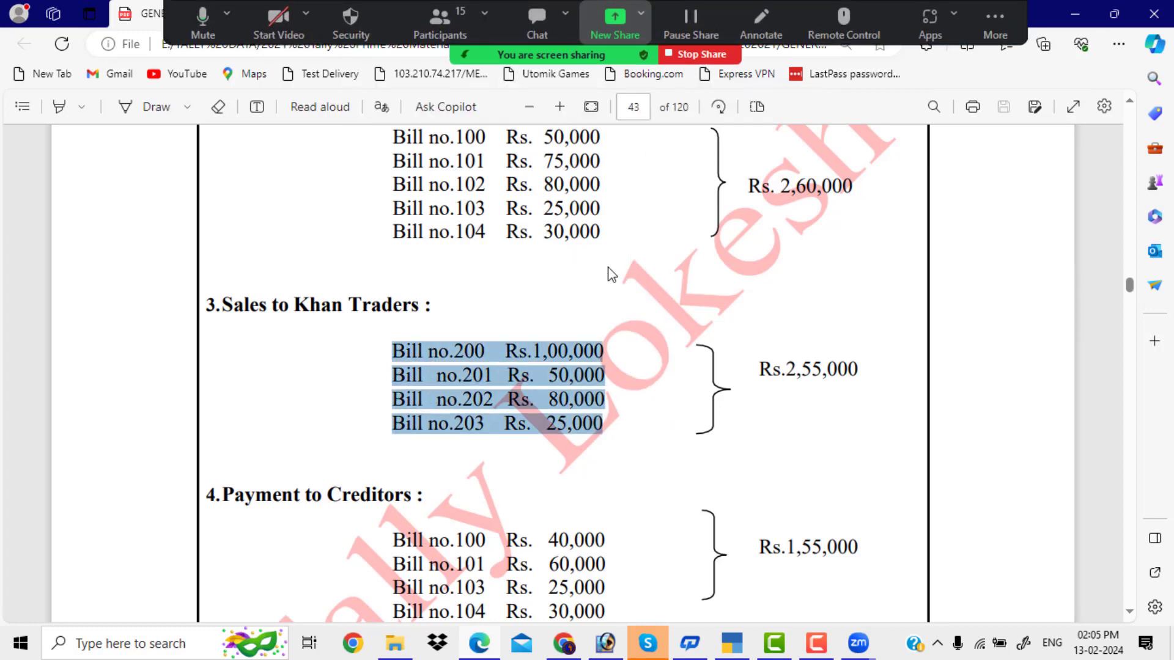
scroll(624, 230, "up", 2)
scroll(621, 244, "down", 2)
scroll(440, 346, "down", 1)
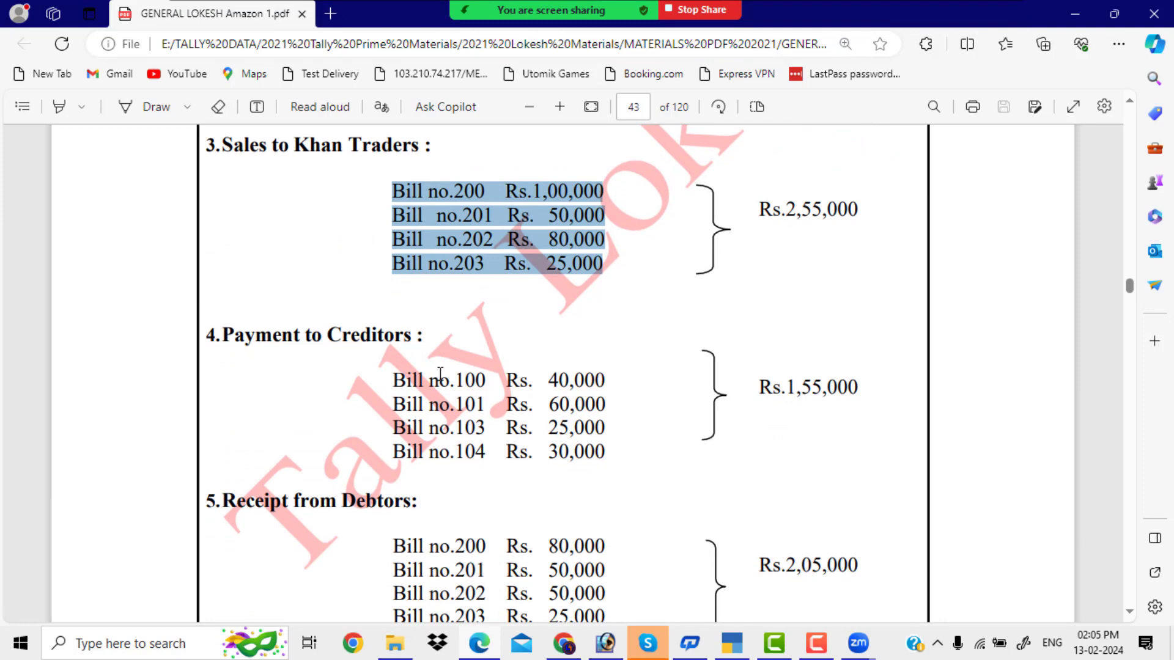
scroll(437, 385, "up", 3)
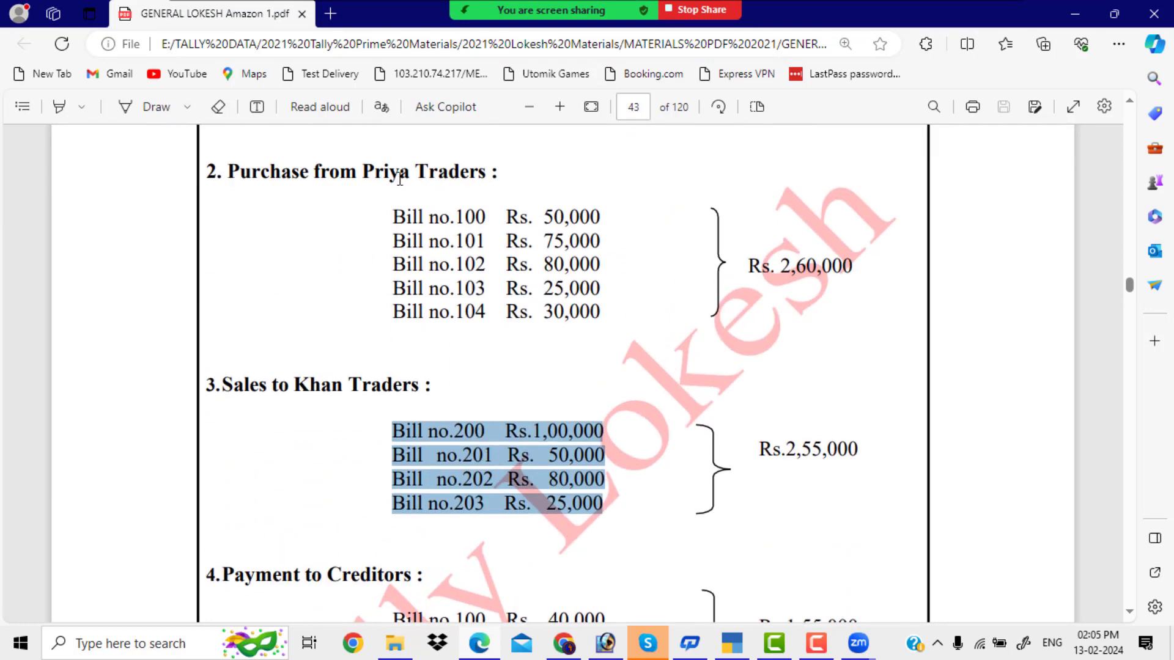
scroll(442, 251, "down", 3)
scroll(593, 191, "up", 1)
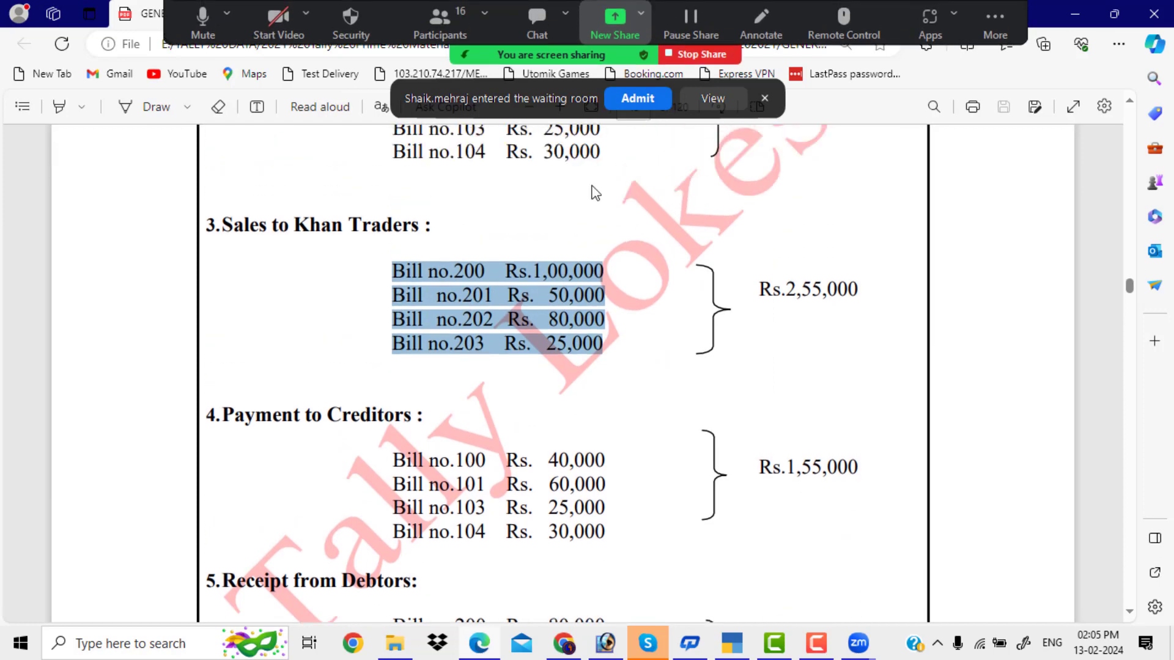
- Admit the new participant from the waiting room into the meeting
left_click(638, 98)
- Compare the payments to creditors, per bill and in total, with the purchase bills from Priya Traders
scroll(566, 262, "up", 2)
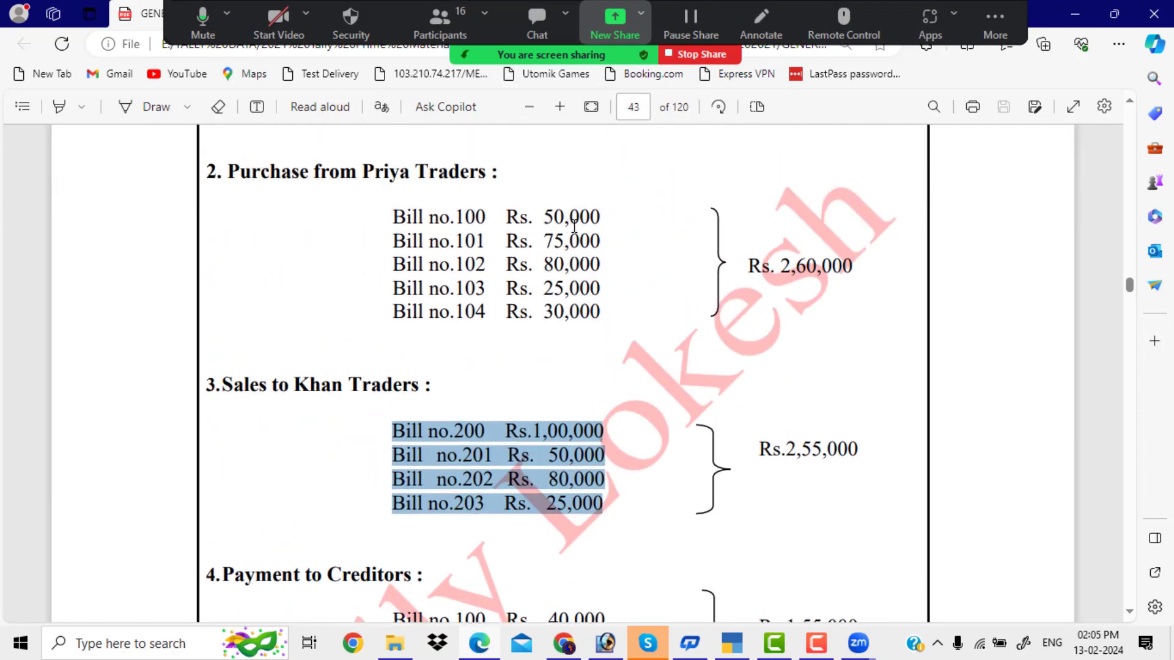
scroll(572, 226, "down", 5)
left_click_drag(393, 220, 614, 223)
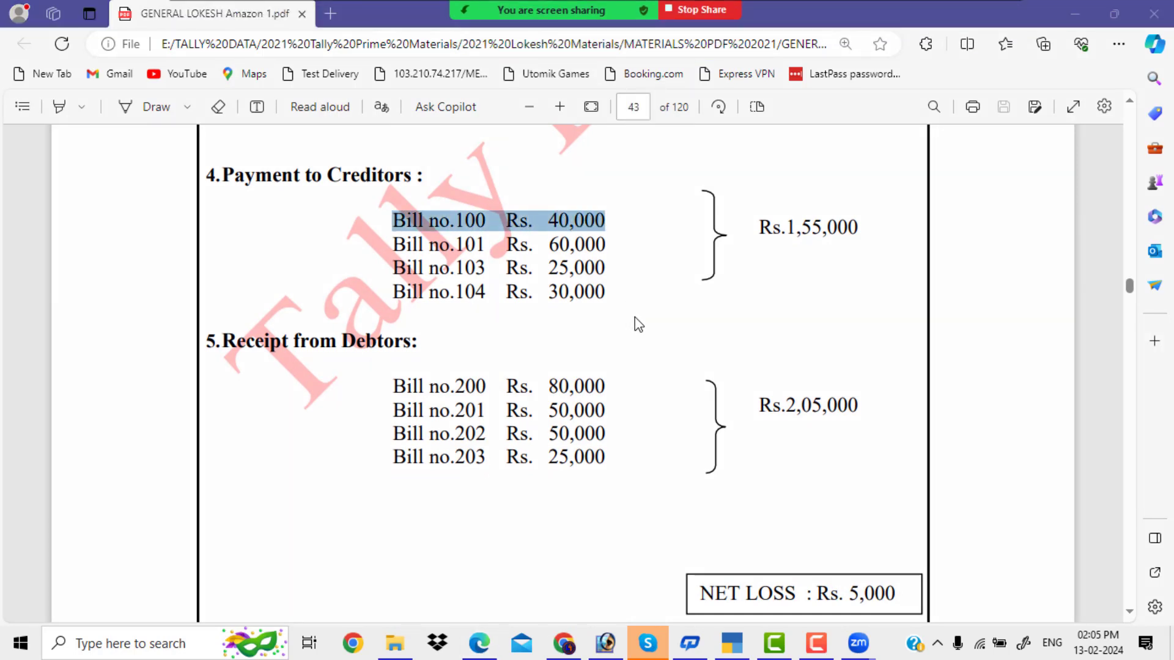
scroll(636, 317, "up", 4)
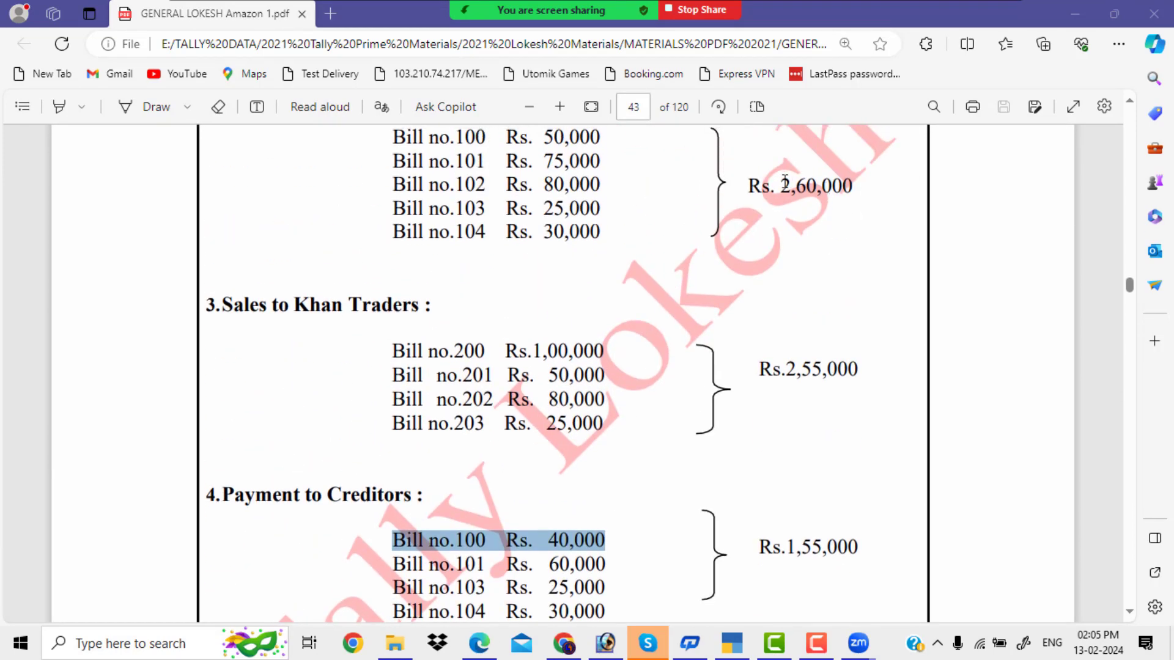
left_click_drag(775, 185, 860, 186)
scroll(725, 321, "down", 3)
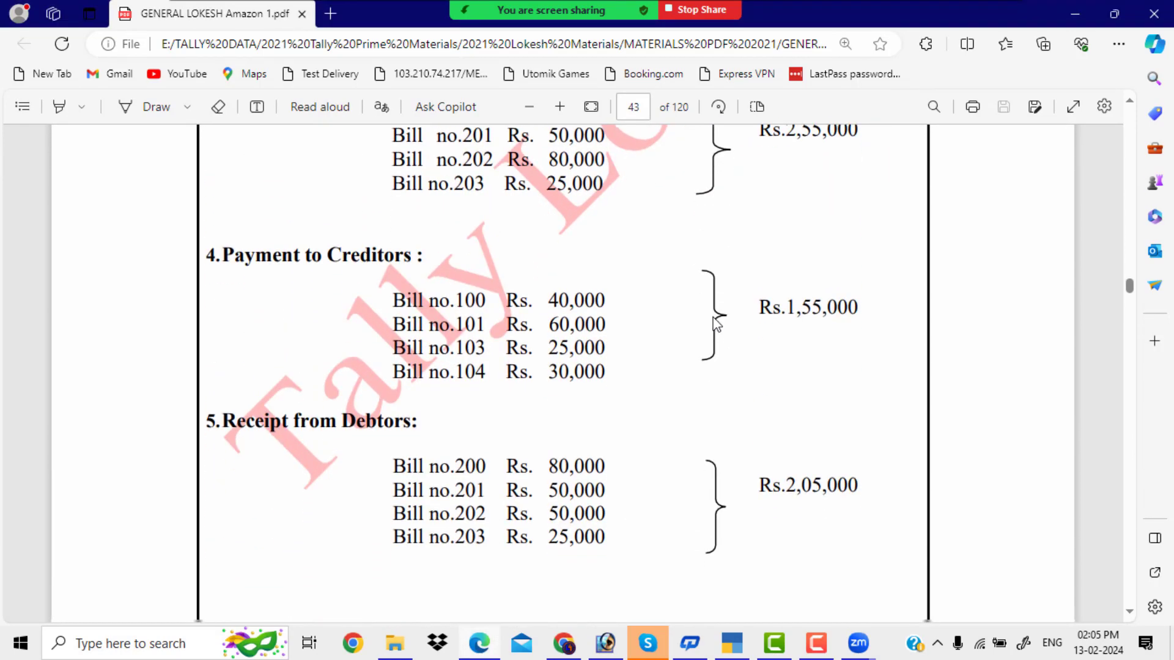
left_click_drag(758, 308, 859, 308)
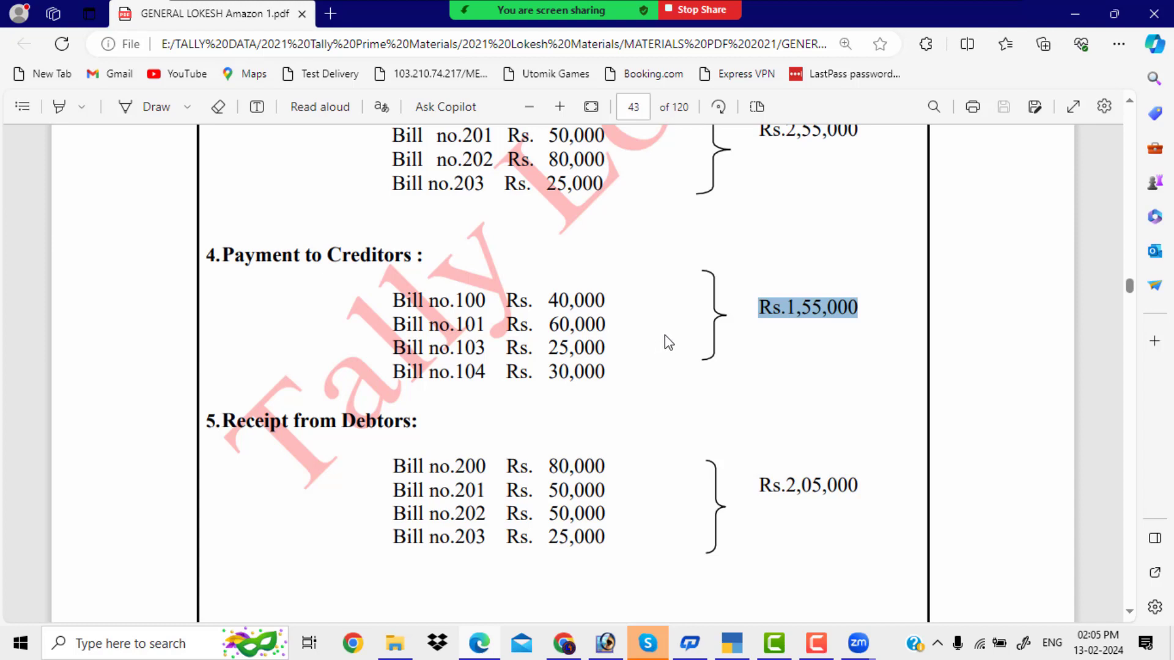
- Compare the receipts from debtors with the Khan Traders sales bills, and examine the net result of Problem 9
scroll(687, 338, "down", 1)
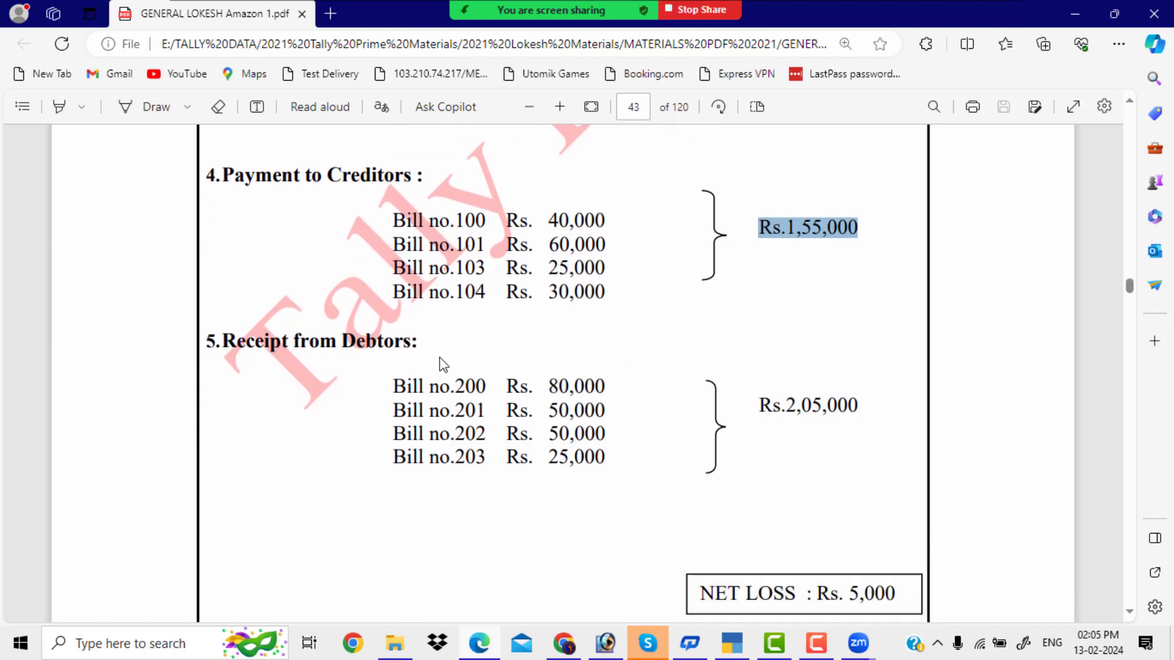
scroll(519, 401, "up", 2)
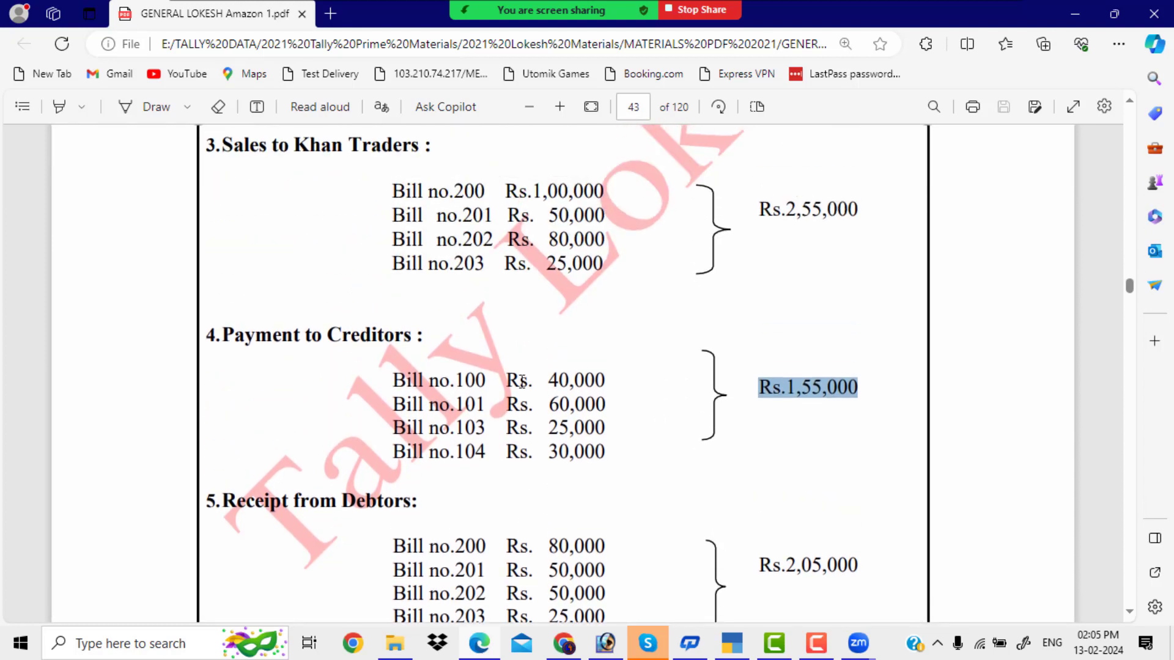
left_click_drag(406, 197, 606, 264)
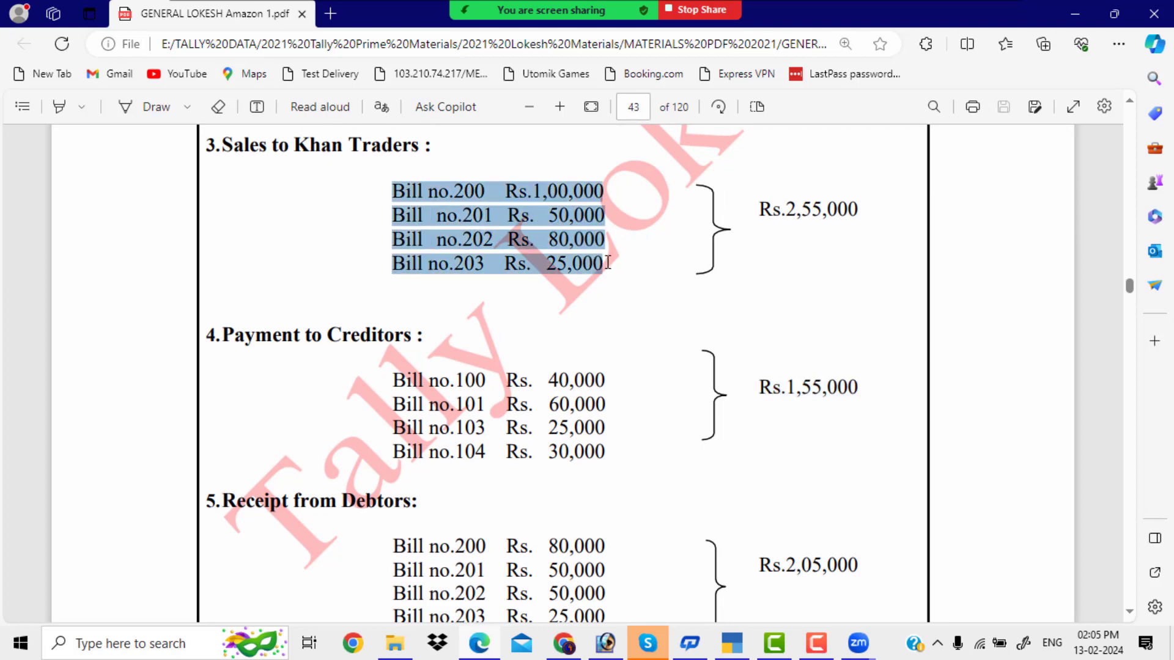
scroll(697, 293, "down", 1)
left_click(698, 292)
scroll(684, 295, "down", 2)
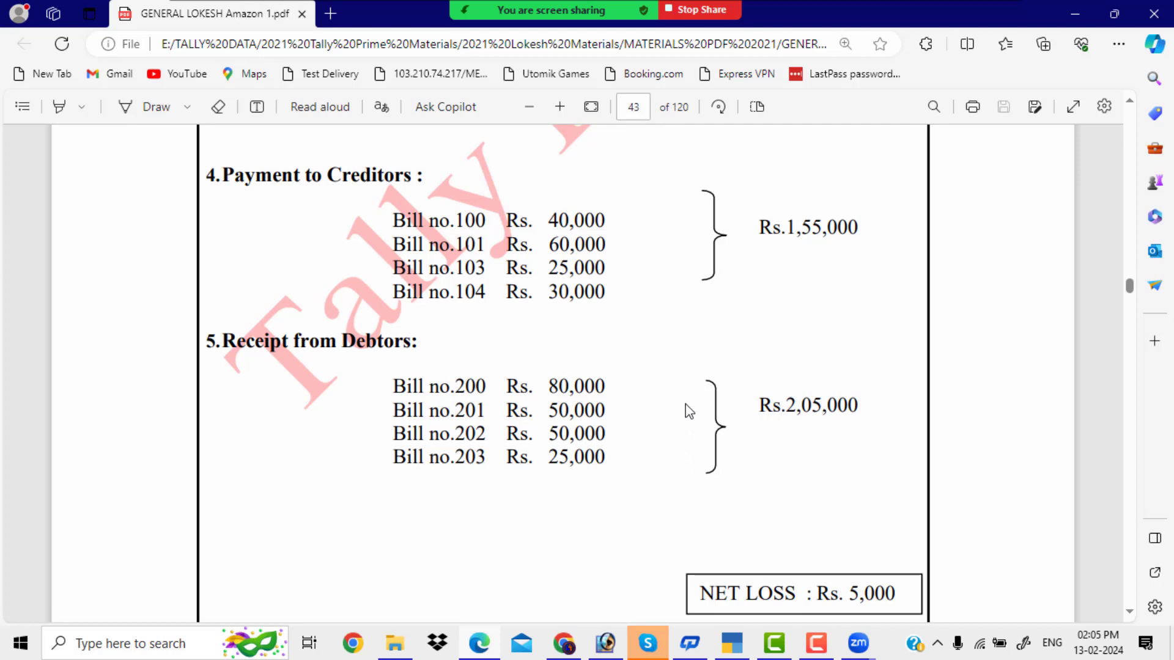
scroll(689, 406, "down", 1)
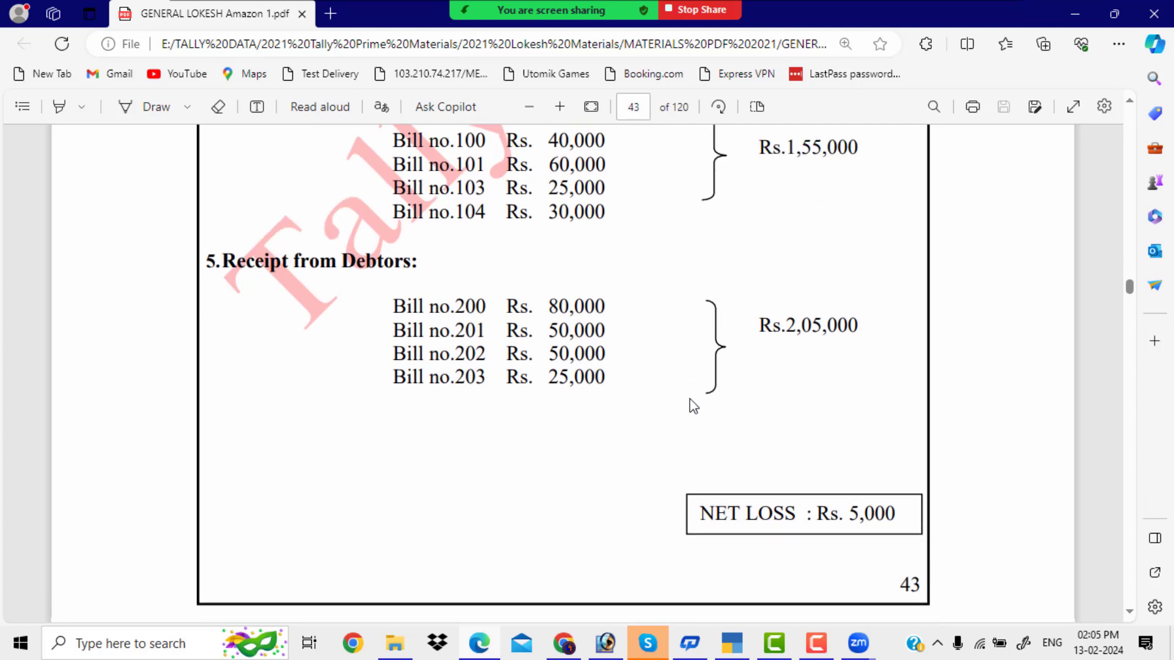
left_click_drag(699, 512, 892, 513)
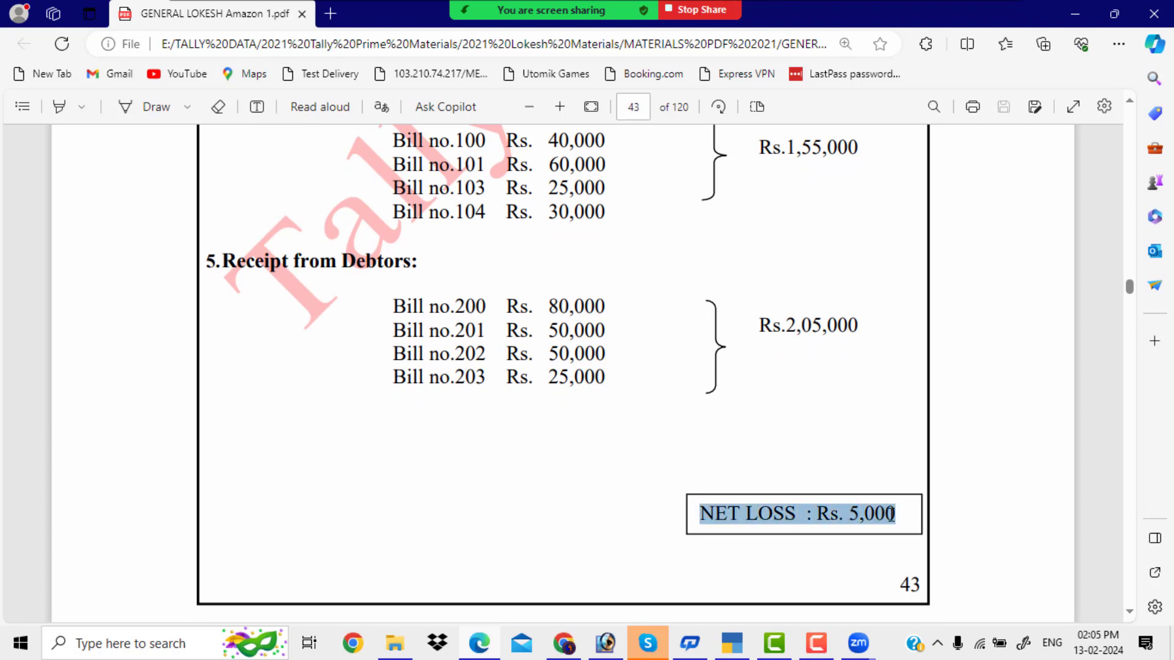
- Return to the start of Problem 9 in the PDF and switch to TallyPrime
scroll(607, 399, "up", 5)
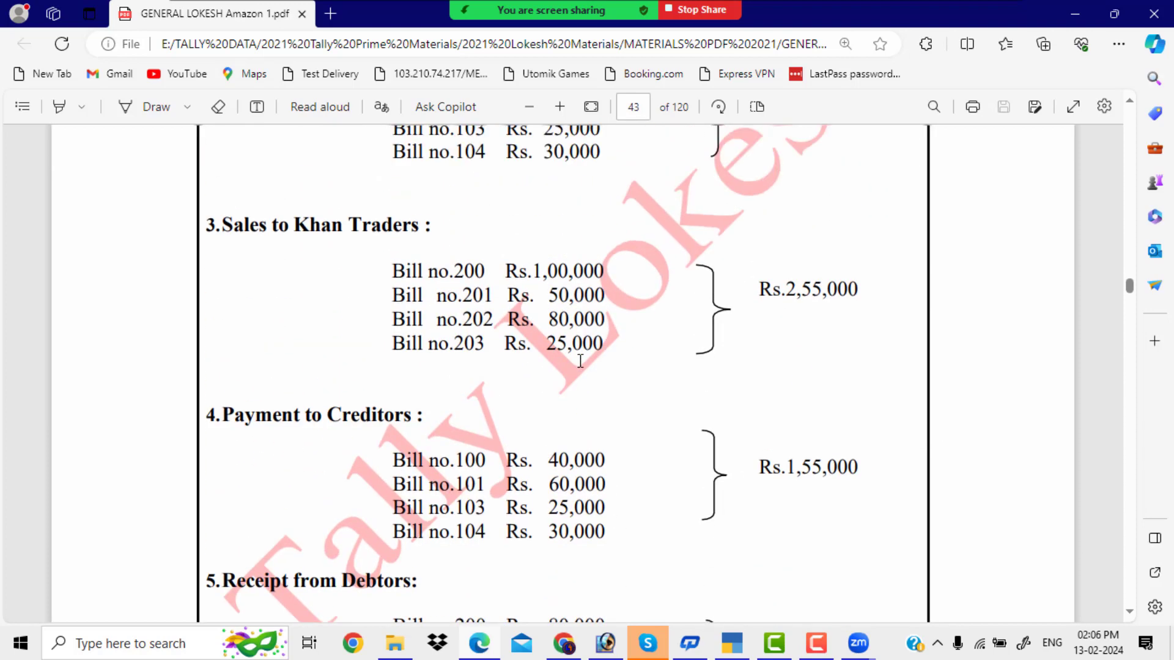
scroll(581, 365, "up", 5)
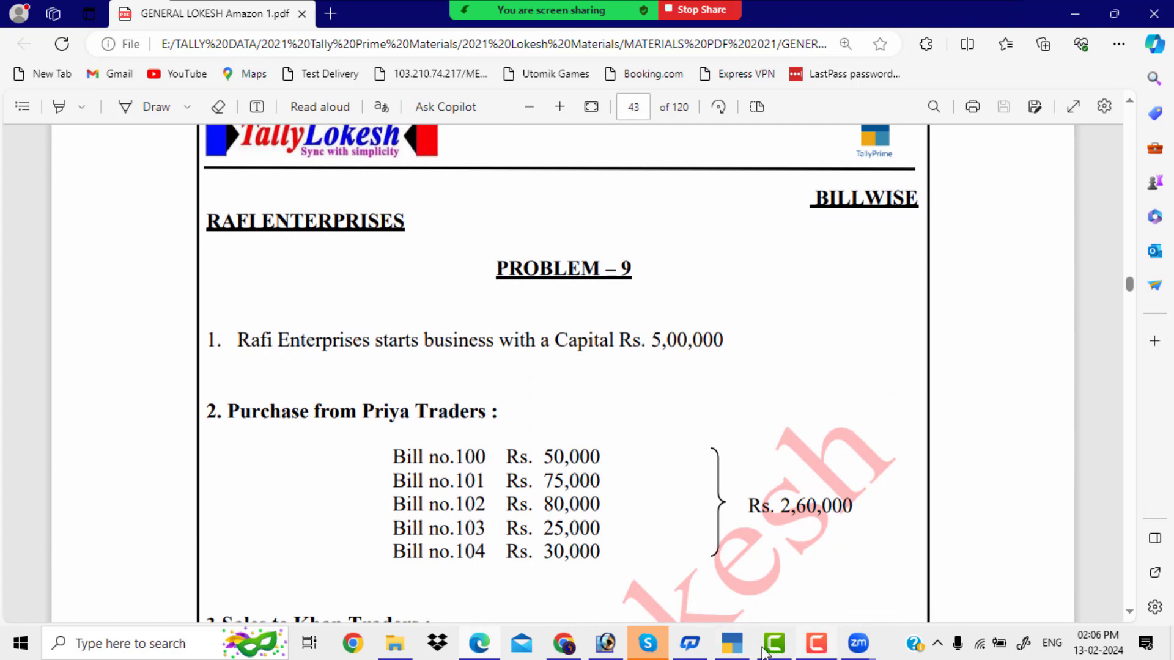
left_click(733, 645)
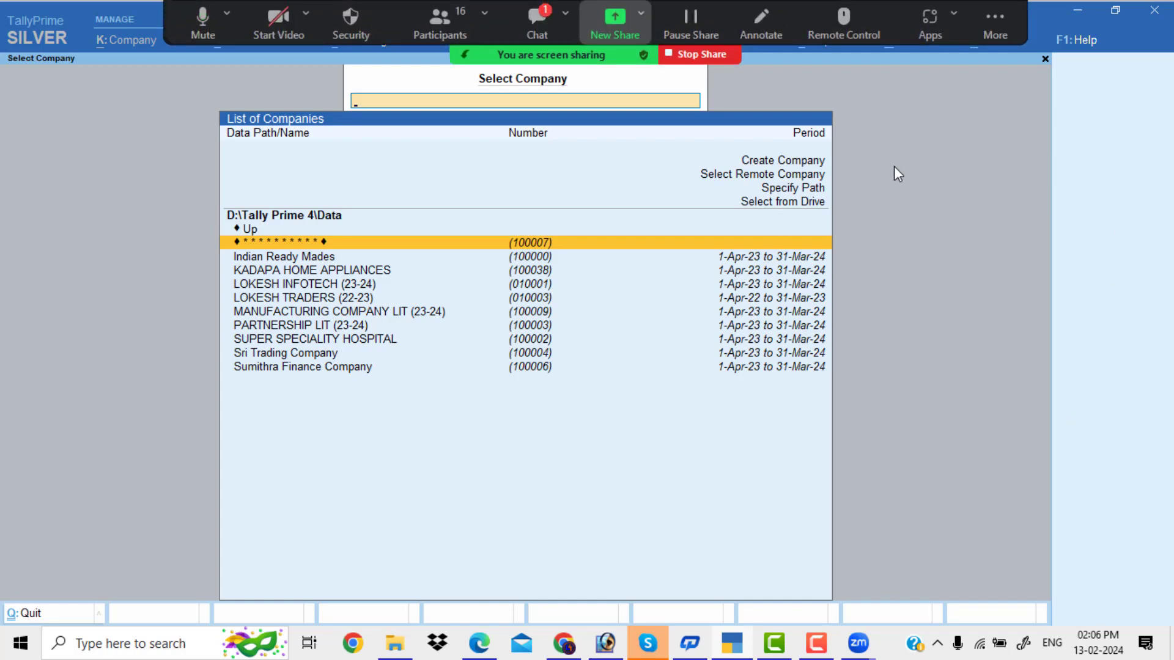
- Look through the meeting's participant list and admit the person in the waiting room
left_click(453, 7)
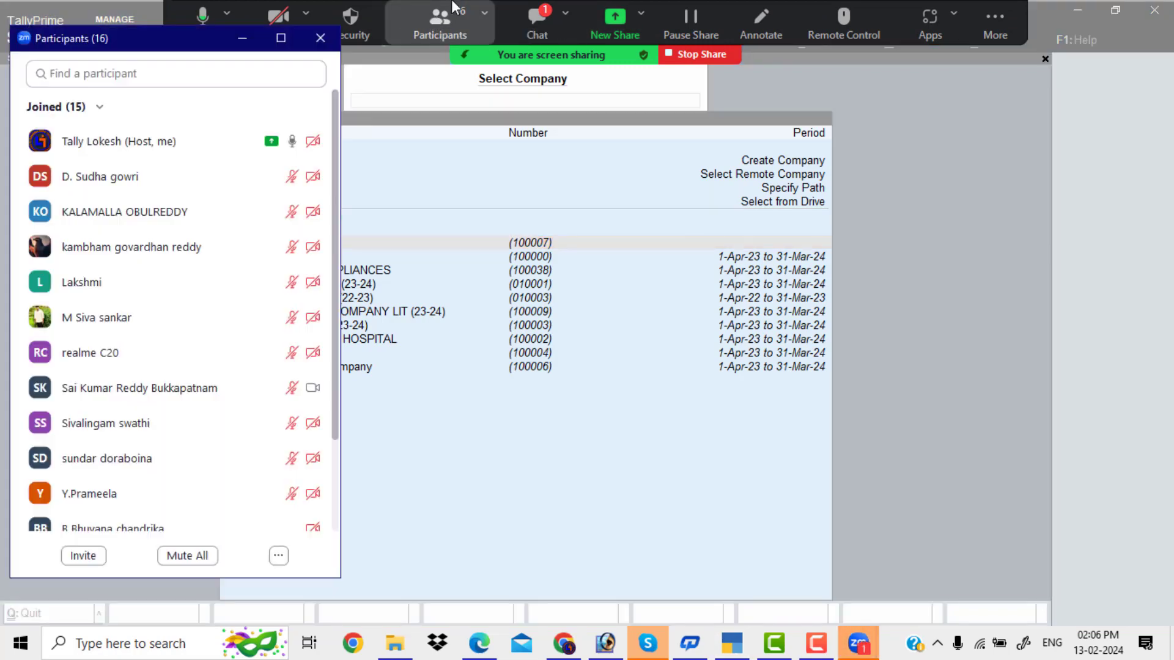
scroll(213, 202, "down", 3)
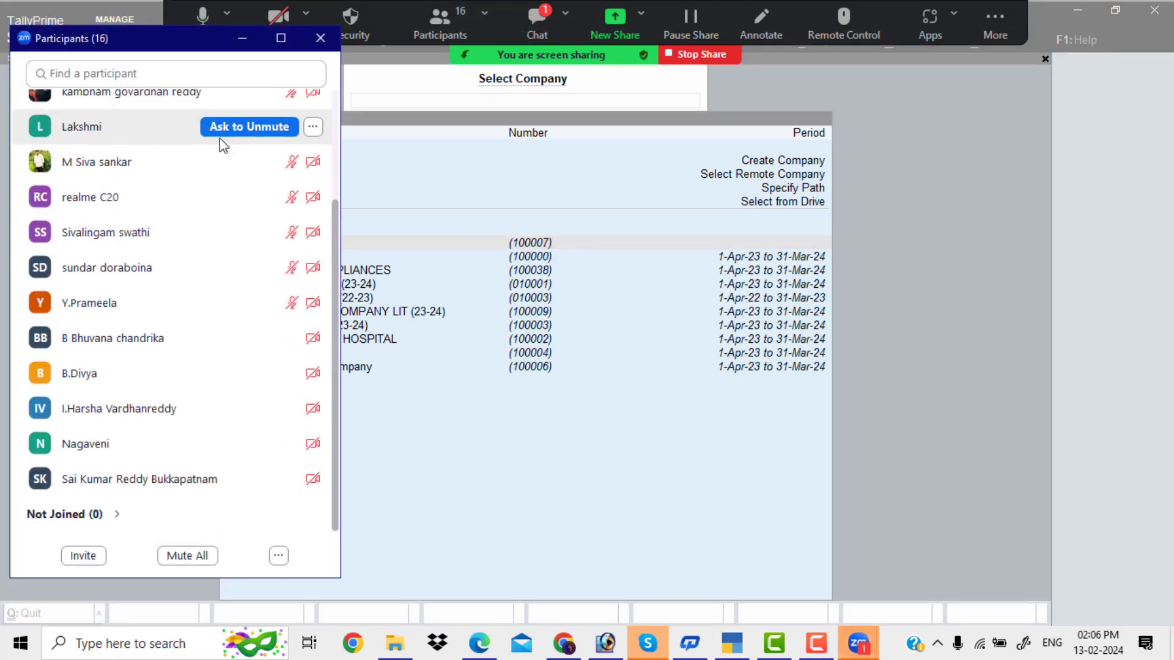
left_click(243, 38)
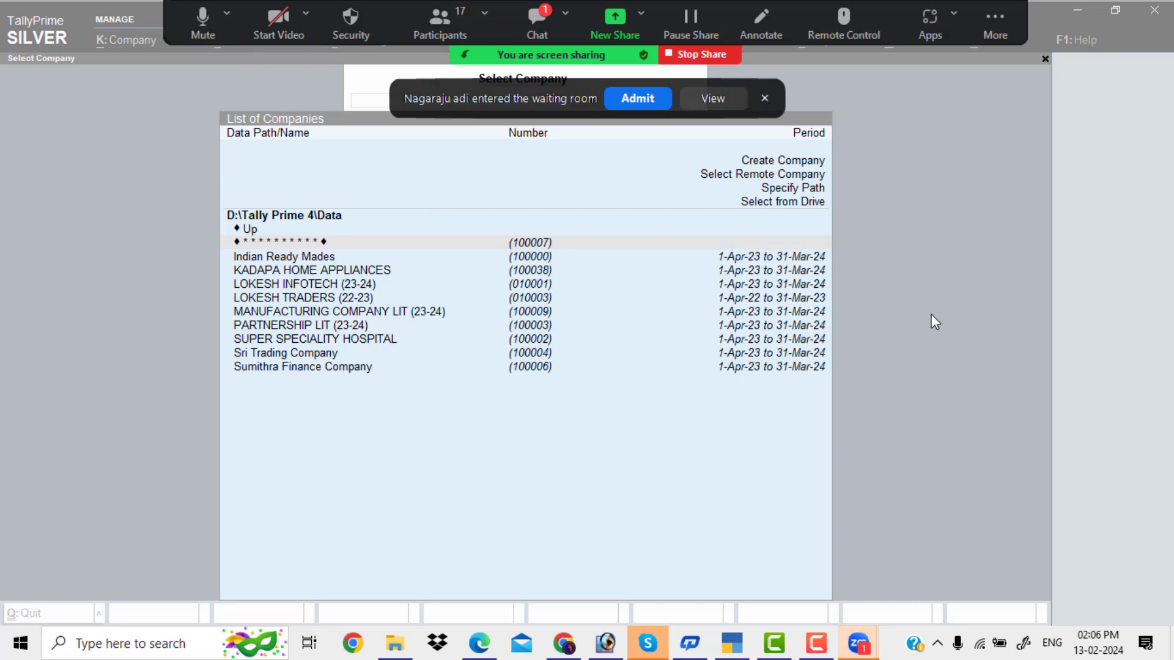
left_click(647, 98)
left_click(1052, 431)
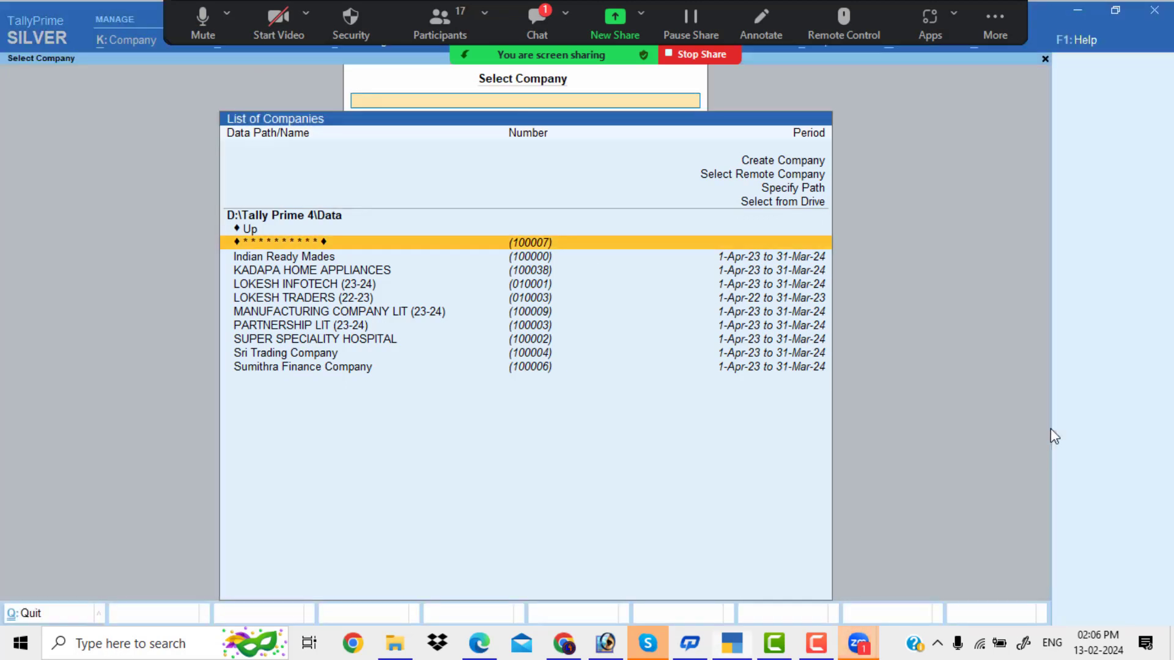
- Start creating a new company and name it Rafi Enterprises
key("Up")
key("Up")
key("Up")
key("Up")
key("Up")
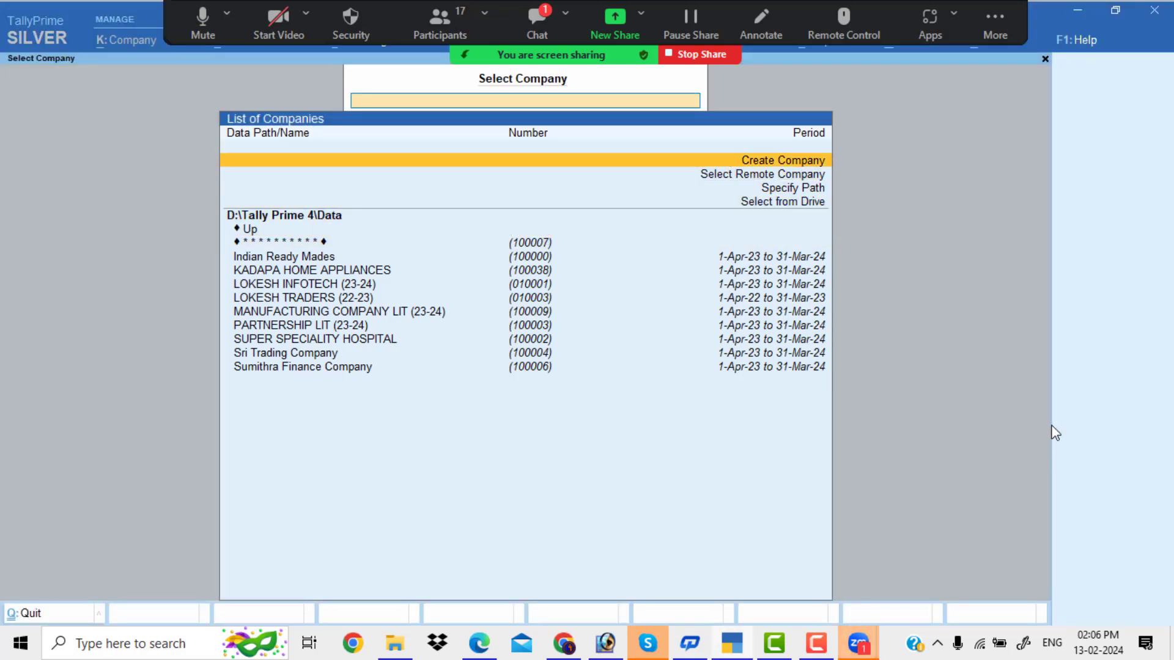
key("Return")
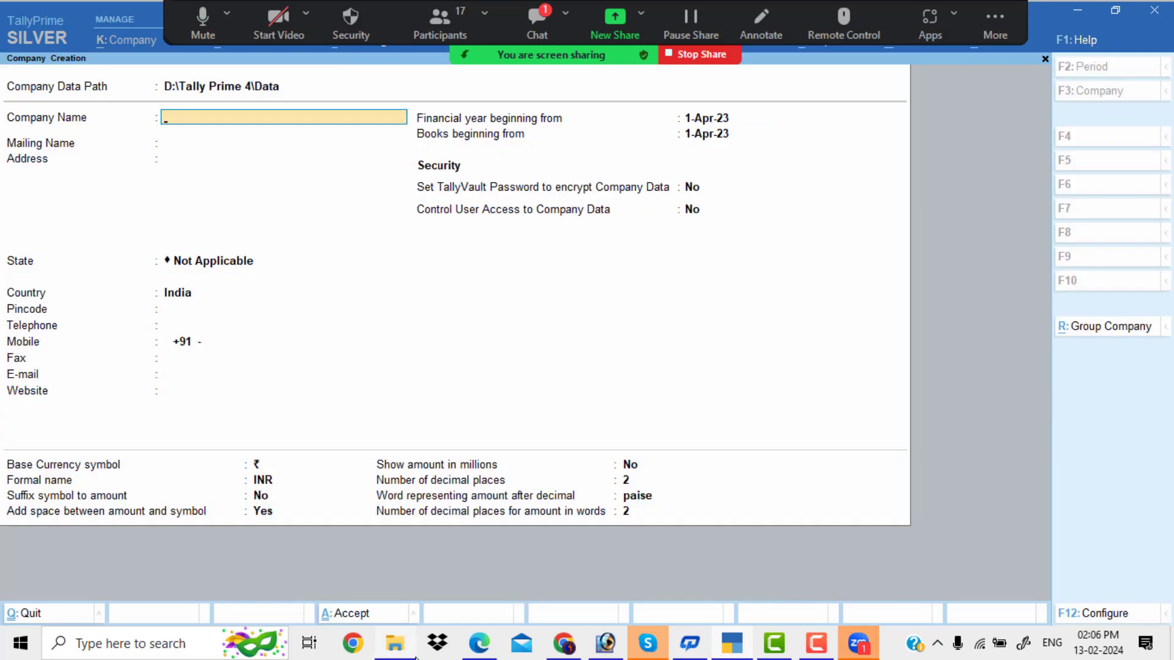
type("Rafi Enterprises")
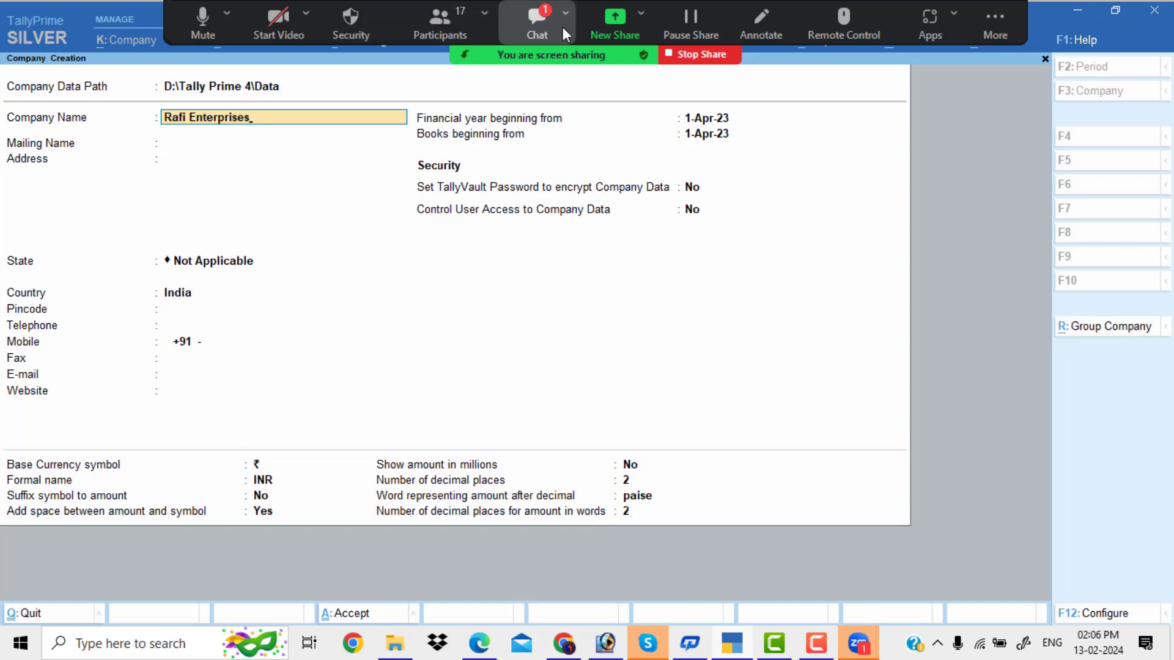
- Share the TallyPrime window with the meeting participants
left_click(616, 20)
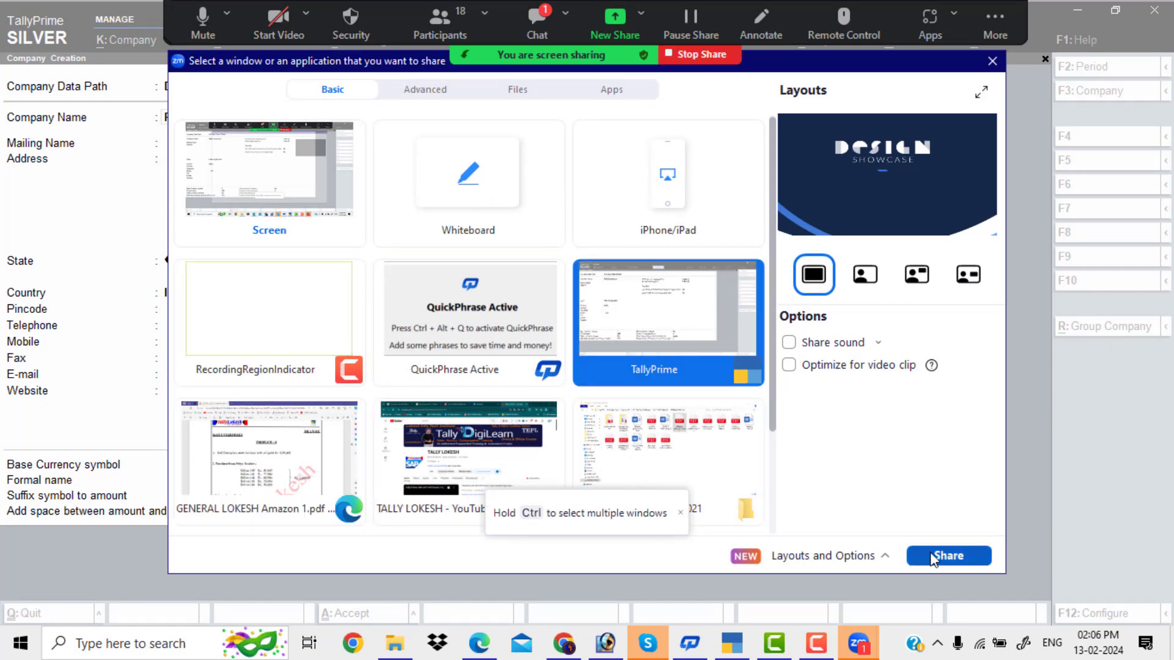
left_click(949, 555)
left_click(648, 99)
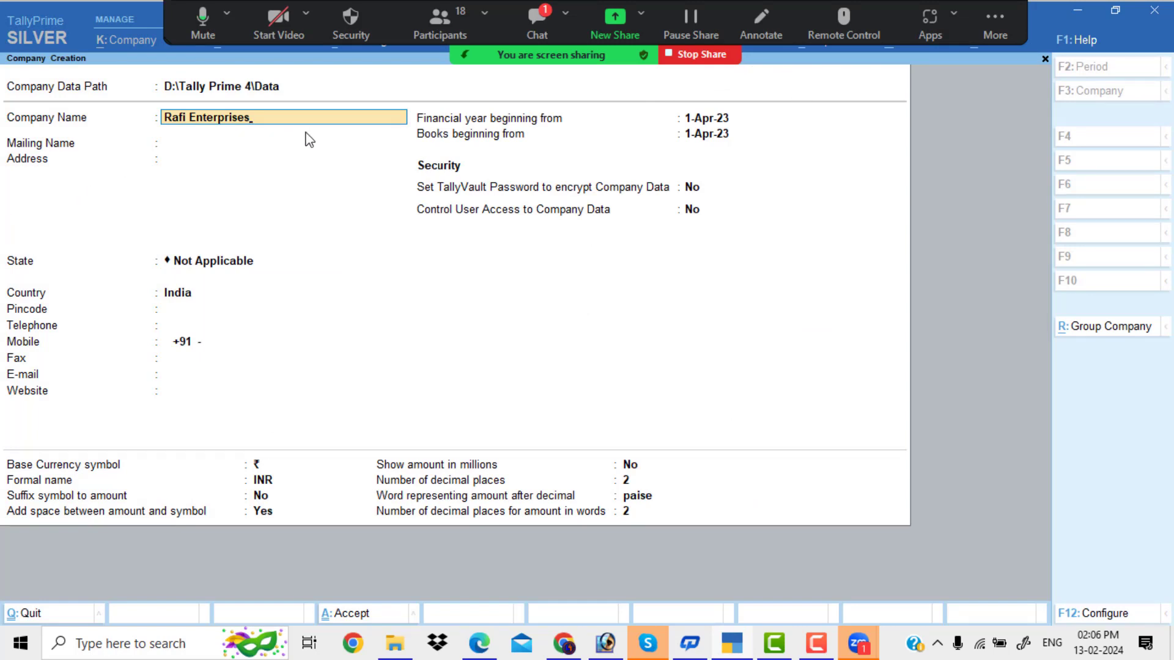
- Keep the mailing name Rafi Enterprises, set the company's state to Andhra Pradesh and save the company
key("Return")
key("Return")
key("Return")
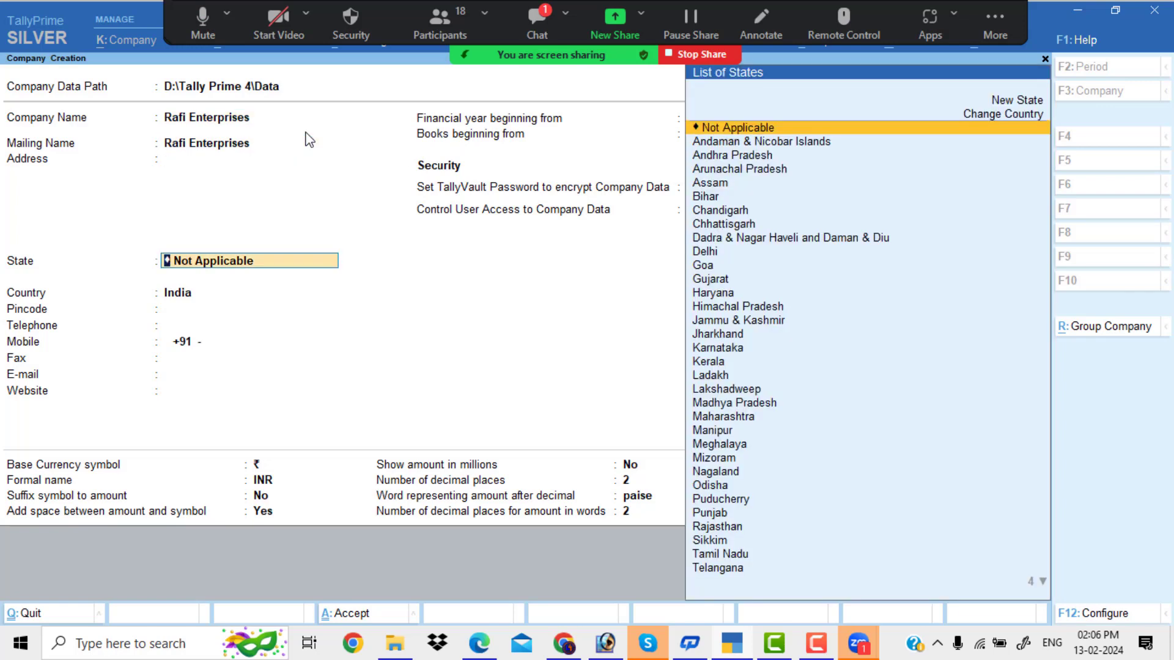
key("Down")
key("Down")
key("Return")
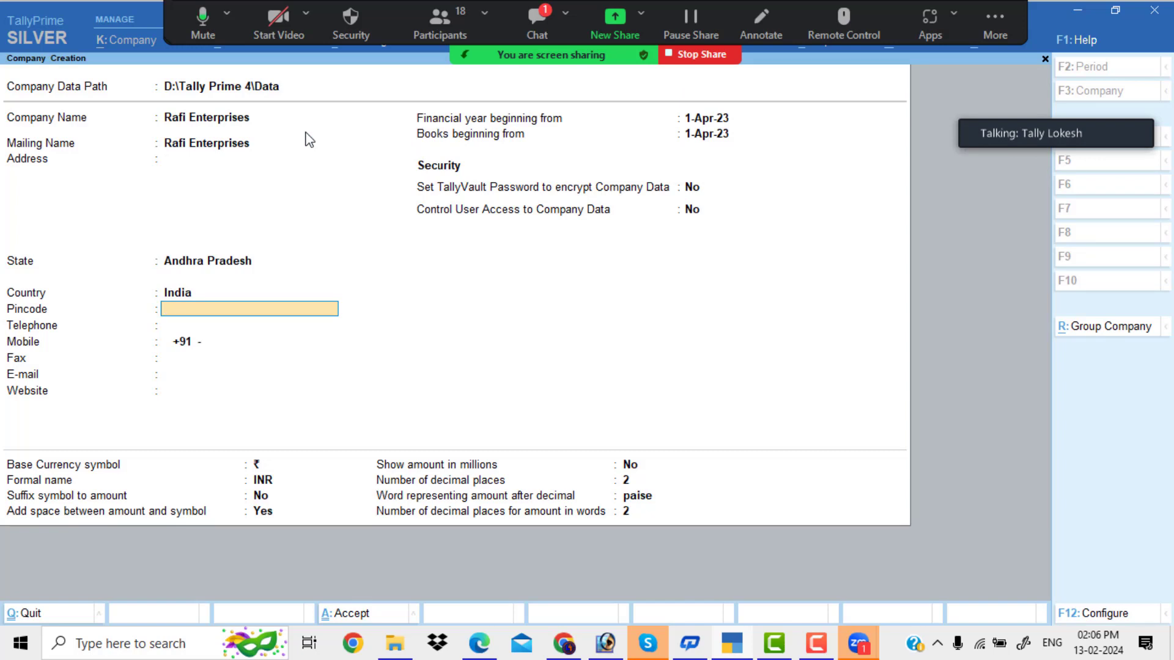
key("ctrl")
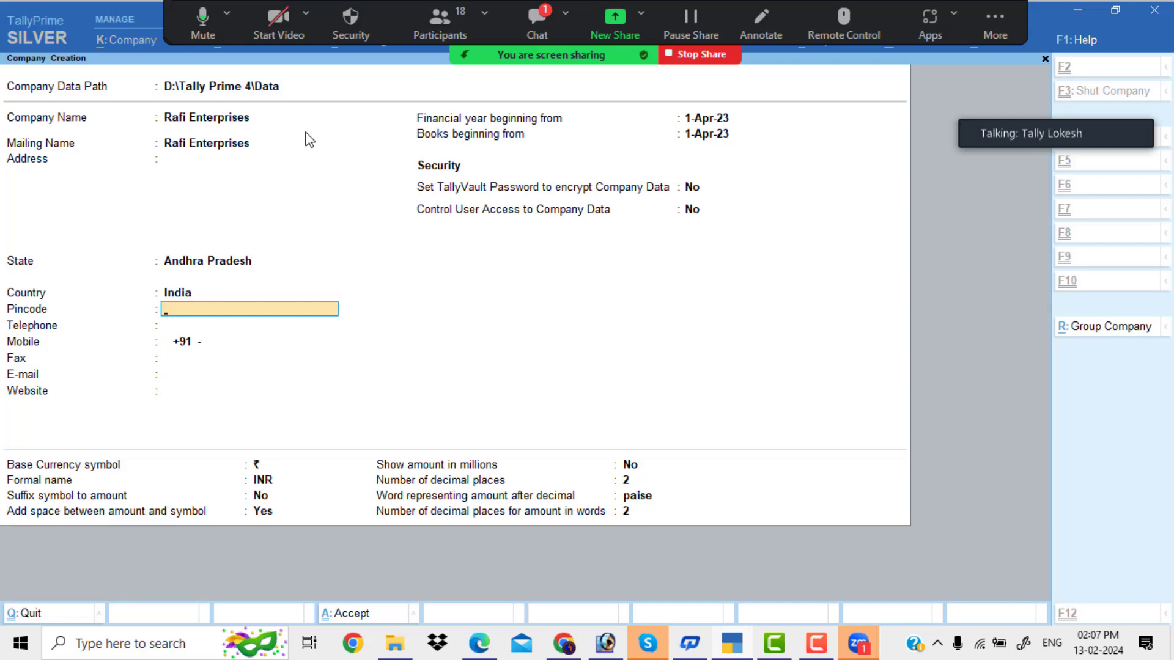
key("ctrl+a")
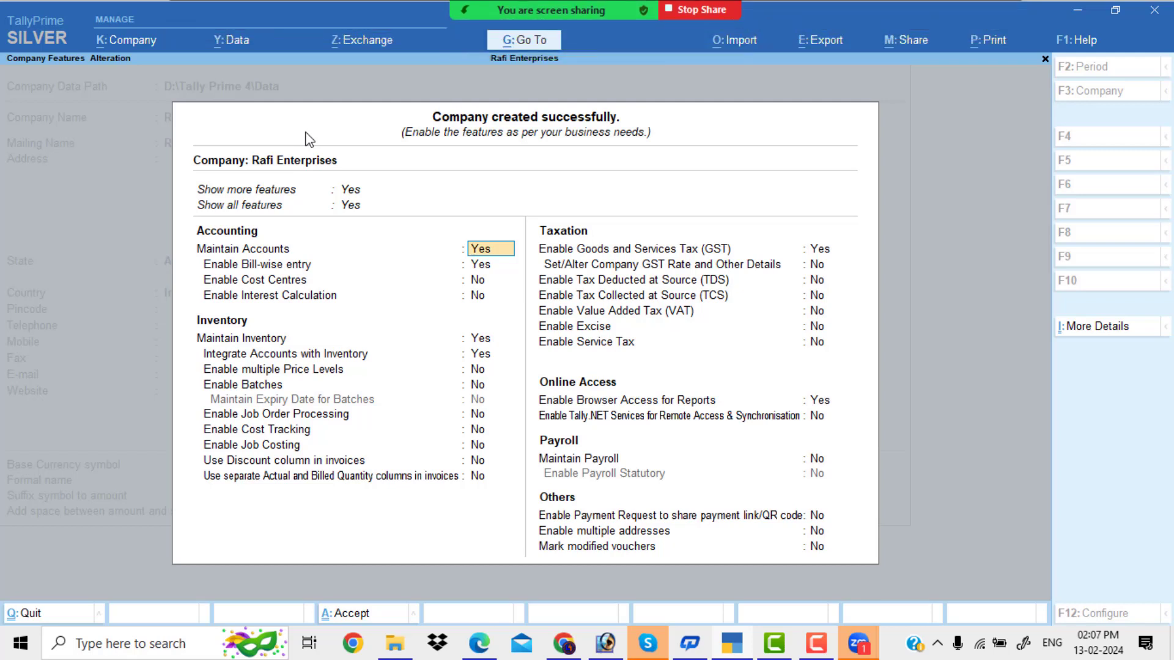
- Keep bill-wise entry enabled in the company features, and set Maintain Inventory and Goods and Services Tax (GST) to No
key("Return")
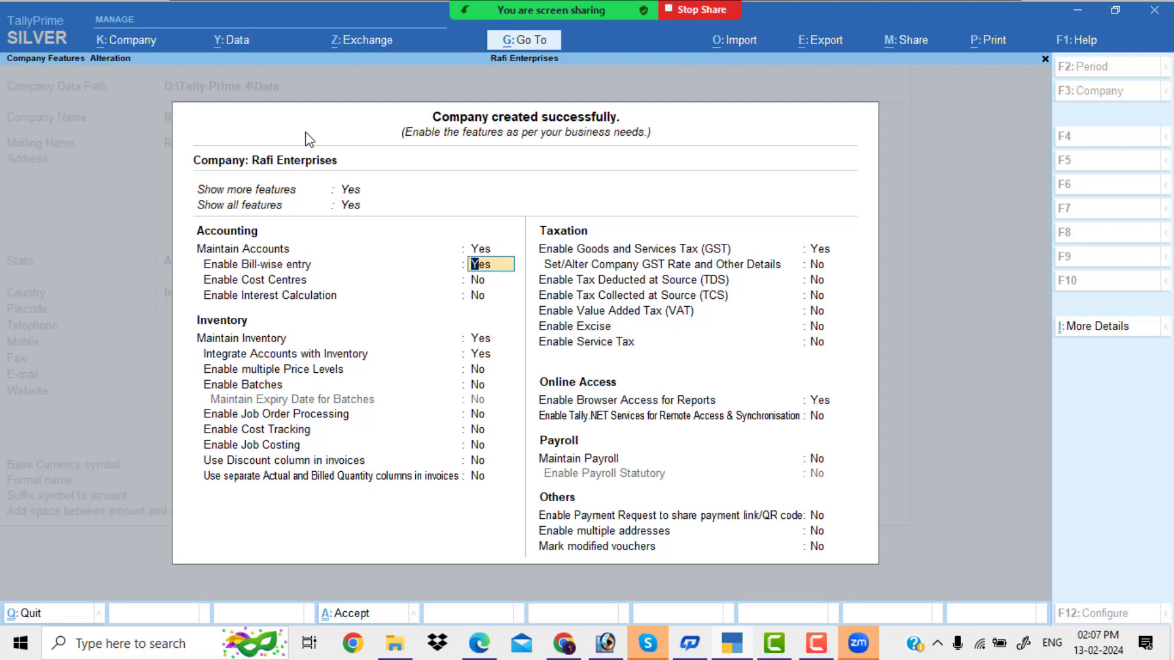
key("Return")
key("Return")
key("Return")
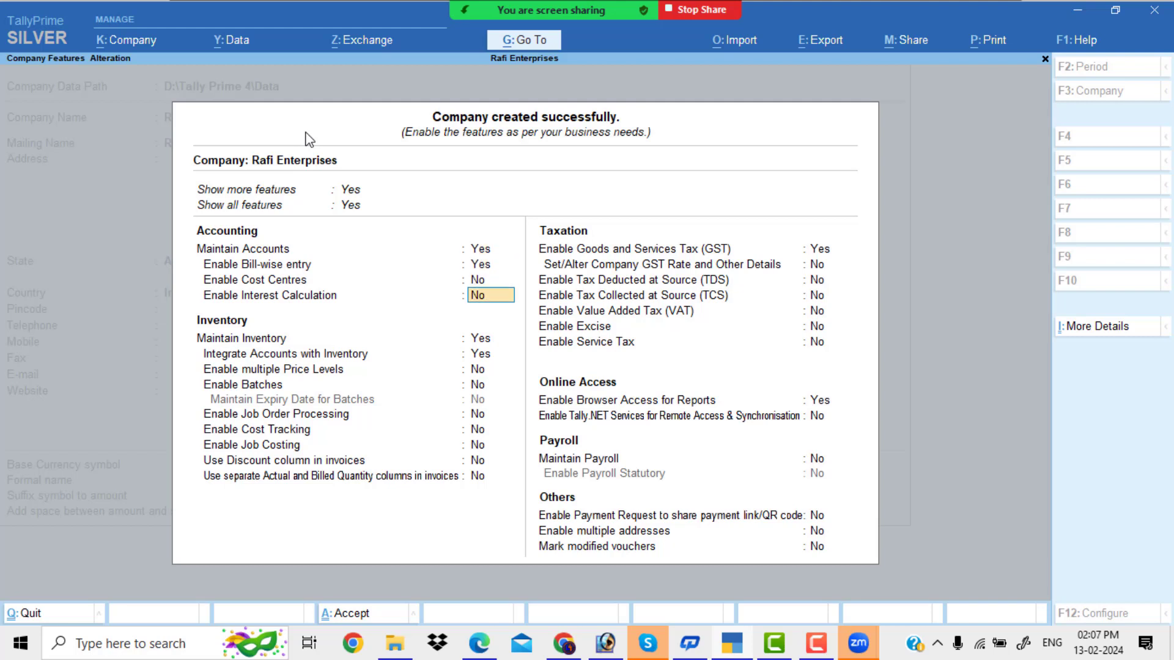
type("n")
key("Return")
type("n")
key("Return")
key("Return")
key("Return")
key("Return")
key("Return")
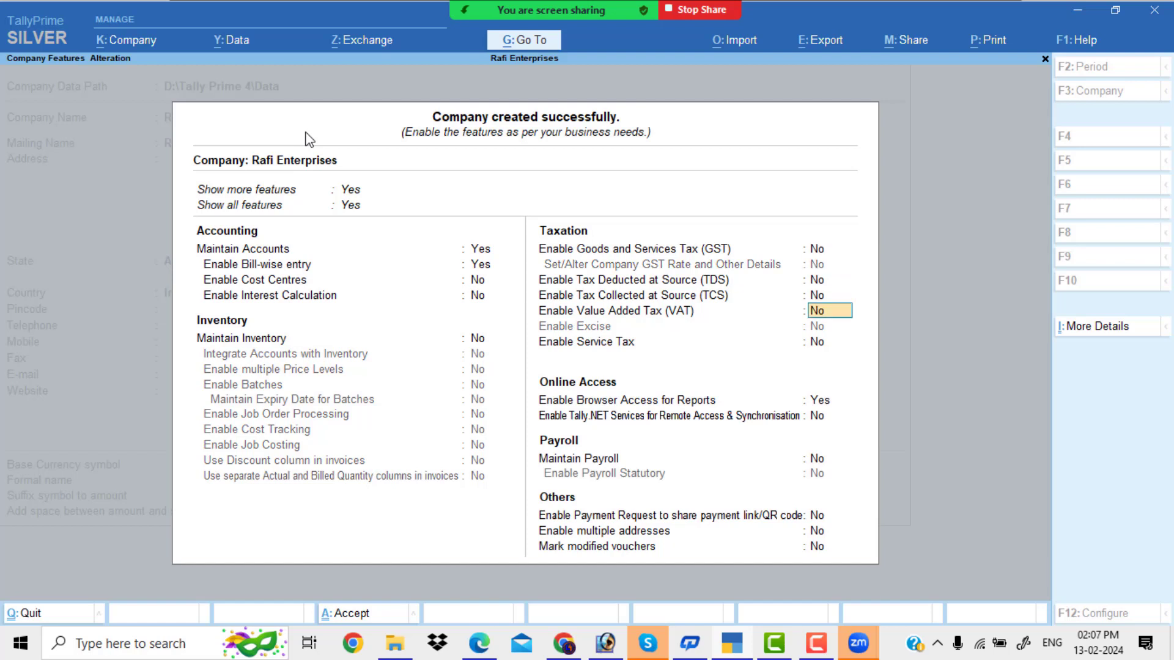
- Set browser access for reports to No, keep the remaining features disabled and accept the company features
type("n")
key("Return")
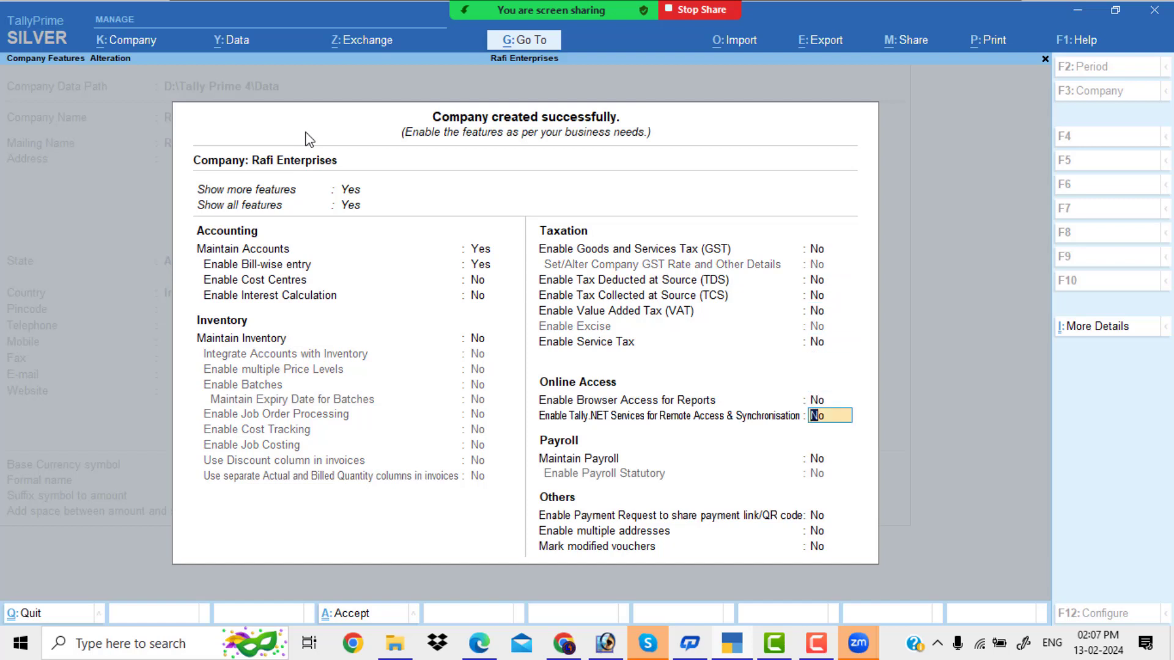
key("Return")
key("Return")
key("Return")
key("Return")
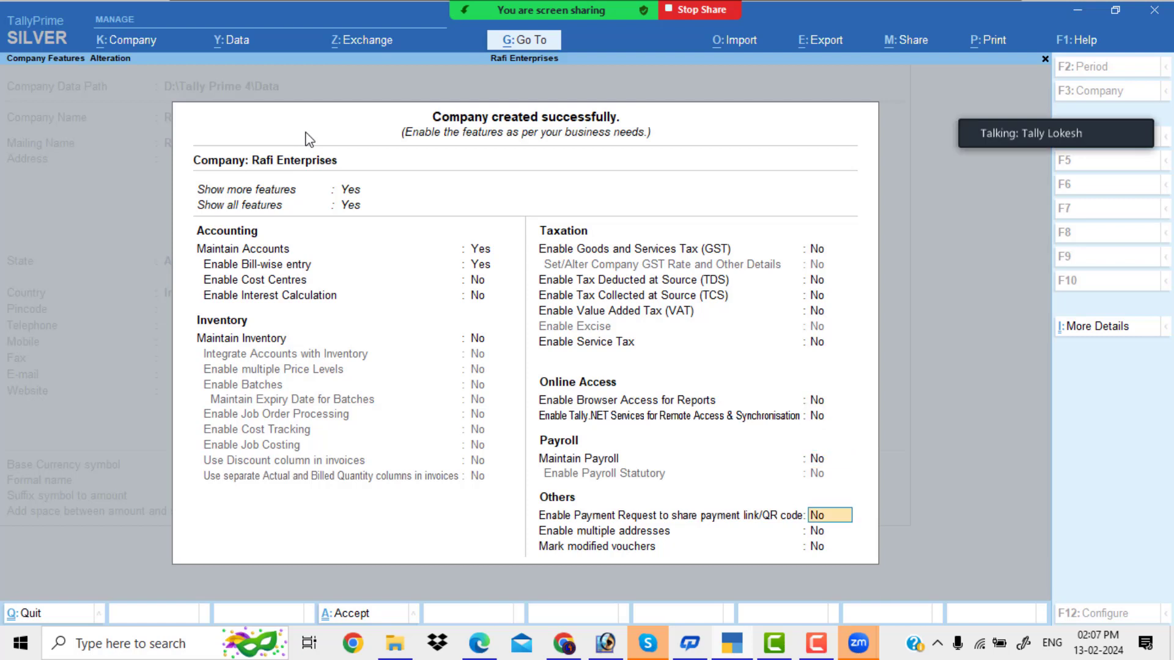
key("Return")
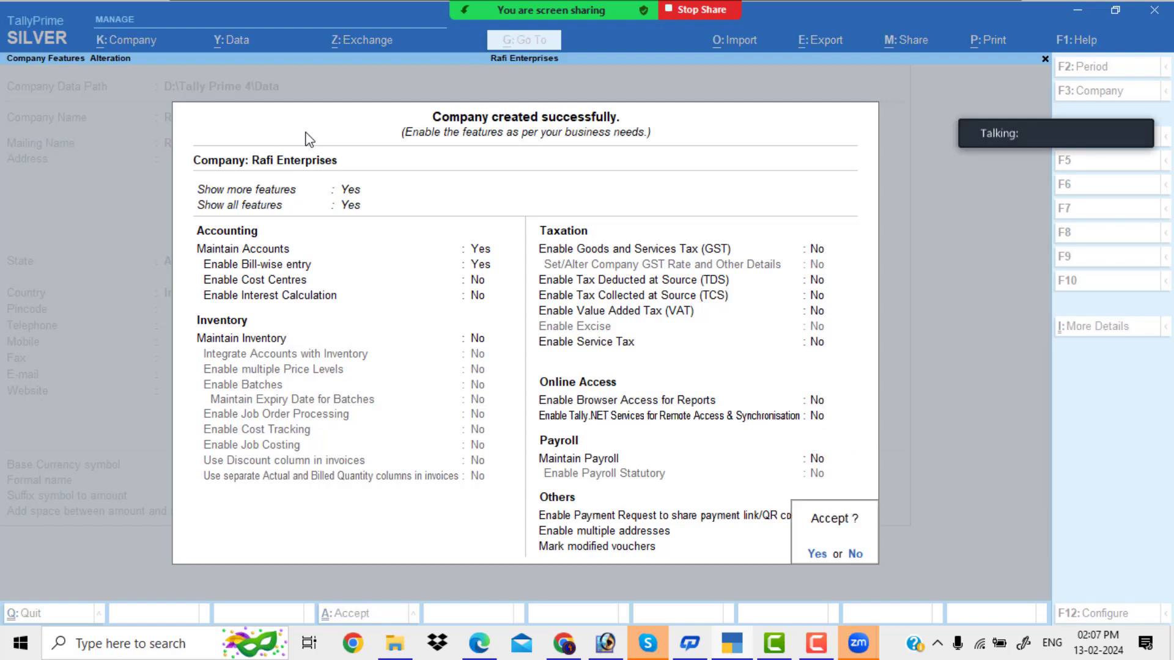
key("Return")
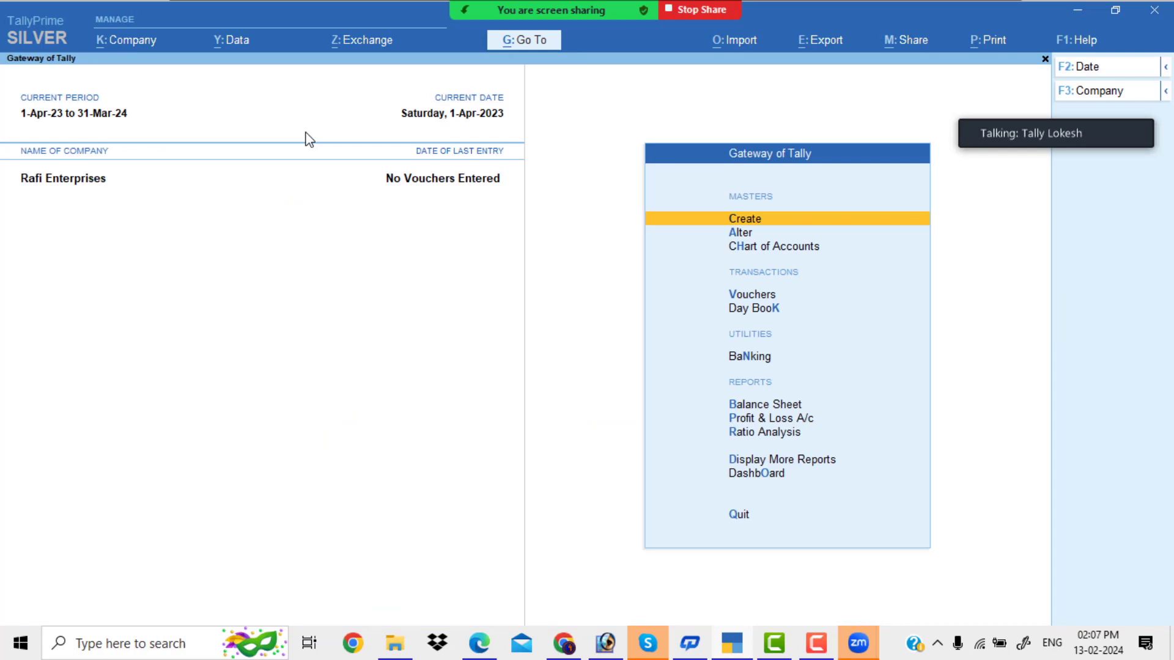
- Open the creation form for a new ledger in Rafi Enterprises
key("Return")
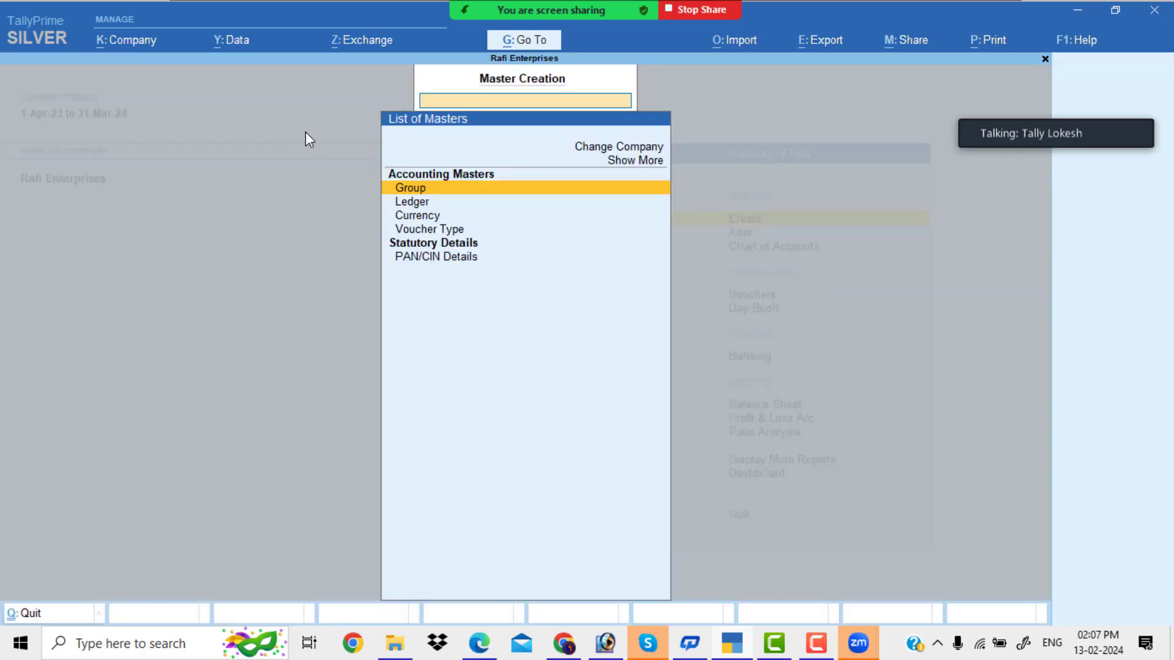
key("Down")
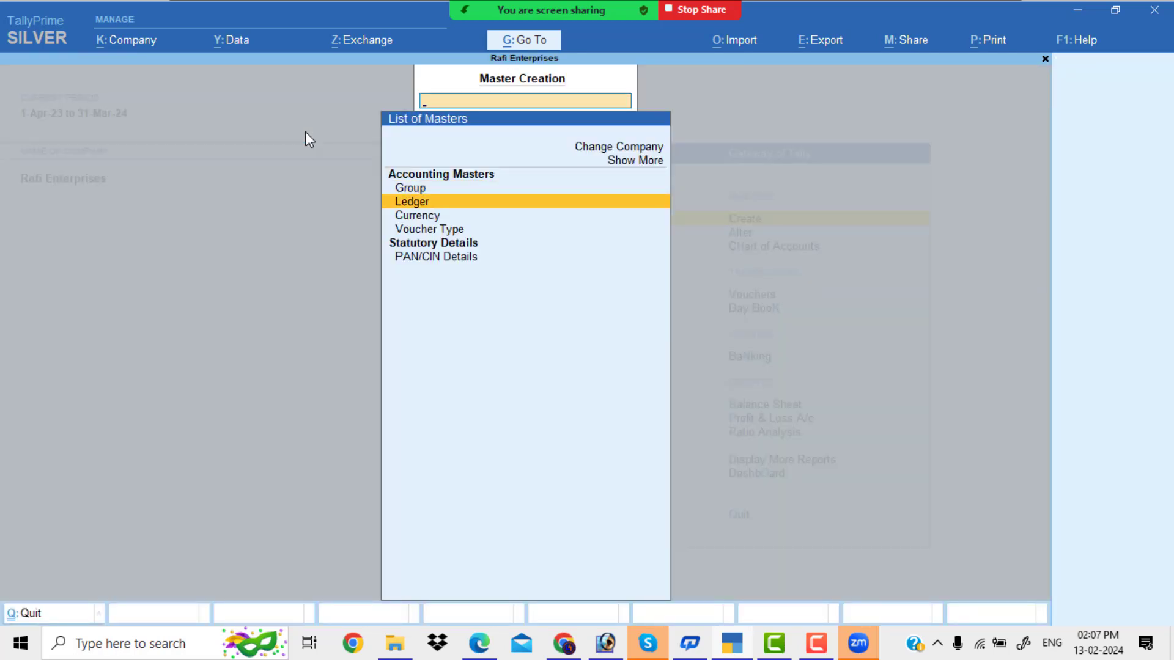
key("Return")
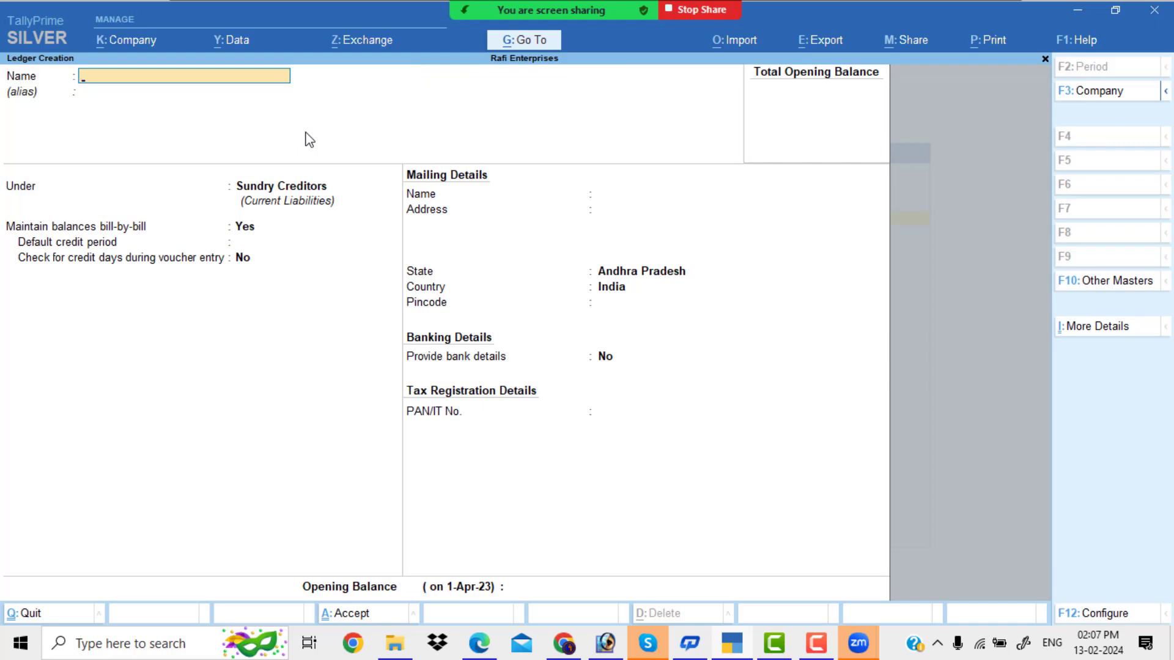
- Switch to the course PDF and examine the capital, purchase and sales entries of Problem 9 for the ledgers they require
key("alt+Tab")
key("alt+Tab")
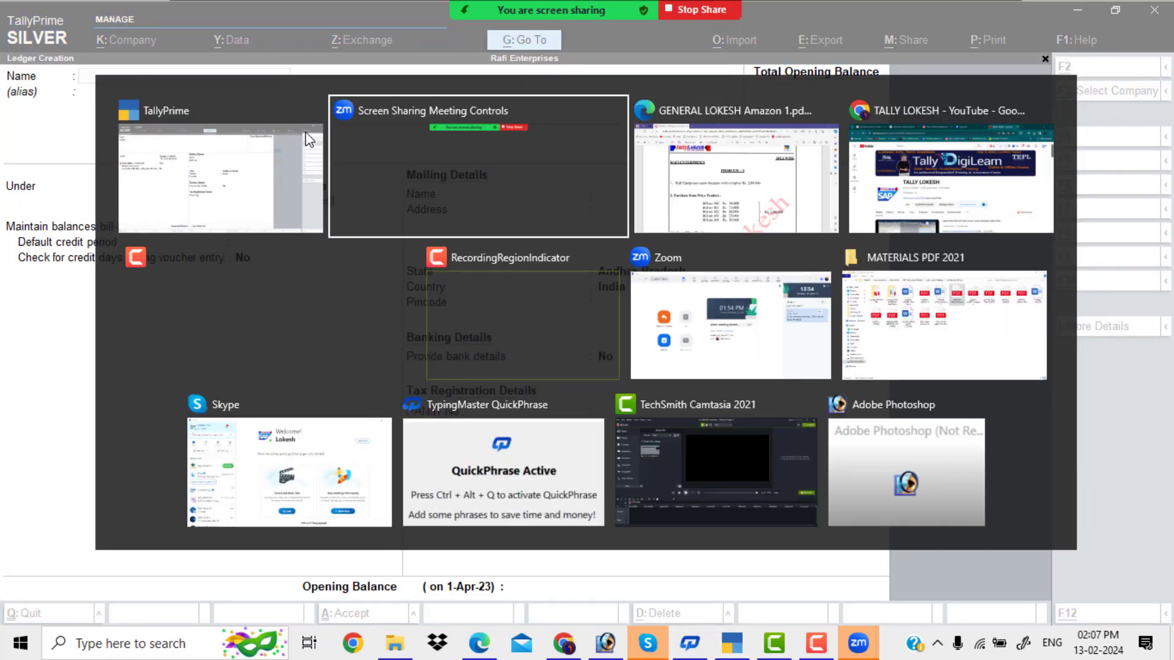
scroll(391, 327, "down", 3)
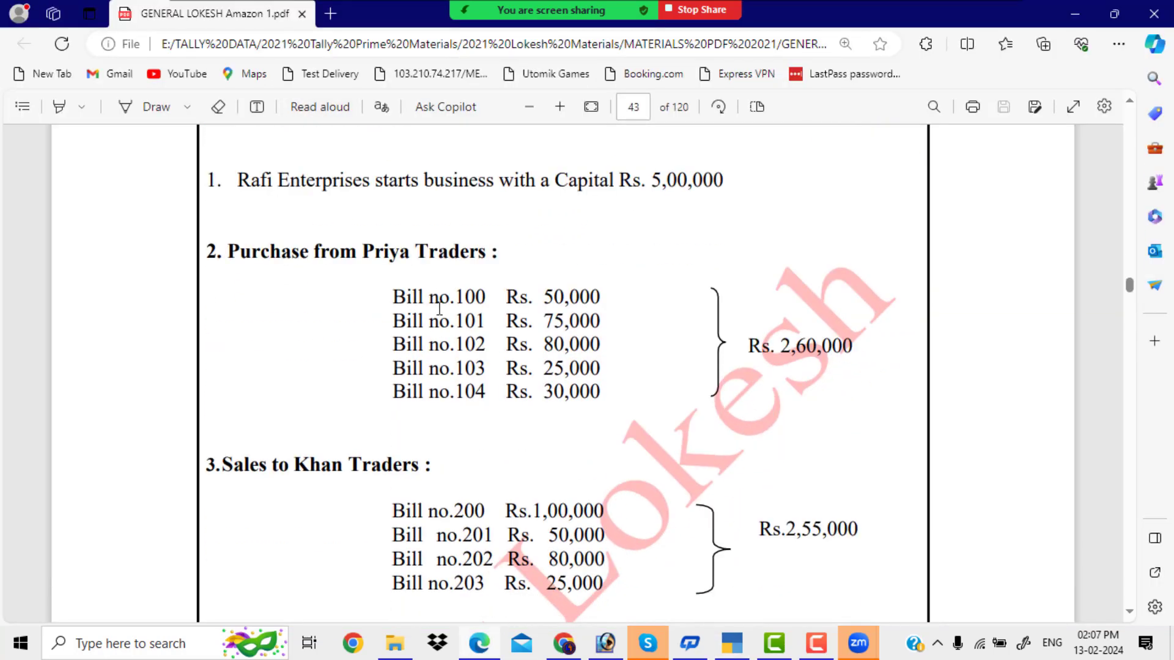
scroll(454, 306, "up", 2)
scroll(453, 305, "down", 1)
scroll(397, 398, "down", 1)
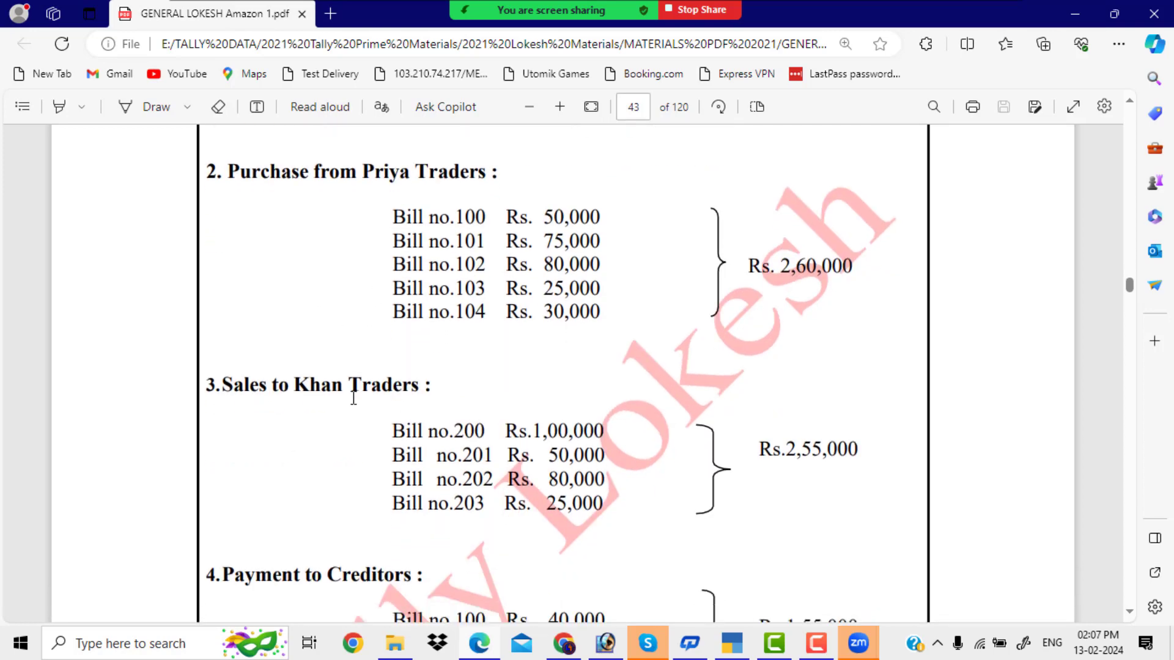
scroll(456, 389, "up", 1)
scroll(554, 371, "up", 2)
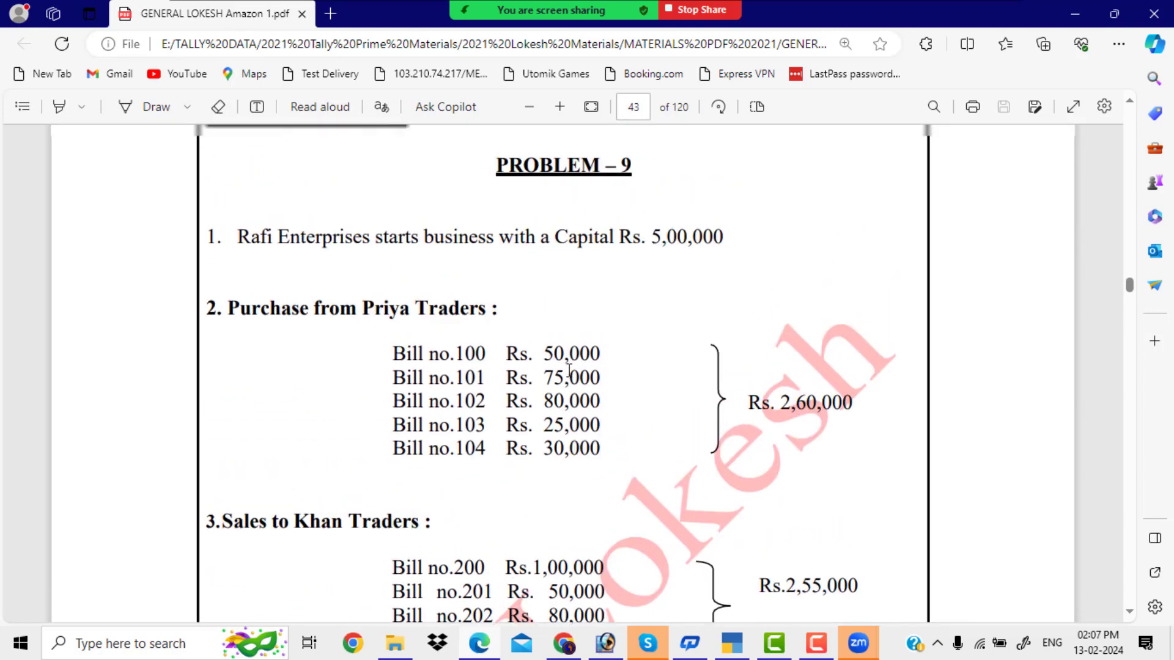
- Switch back to TallyPrime and create the ledger Capital under the Capital Account group
key("alt+Tab")
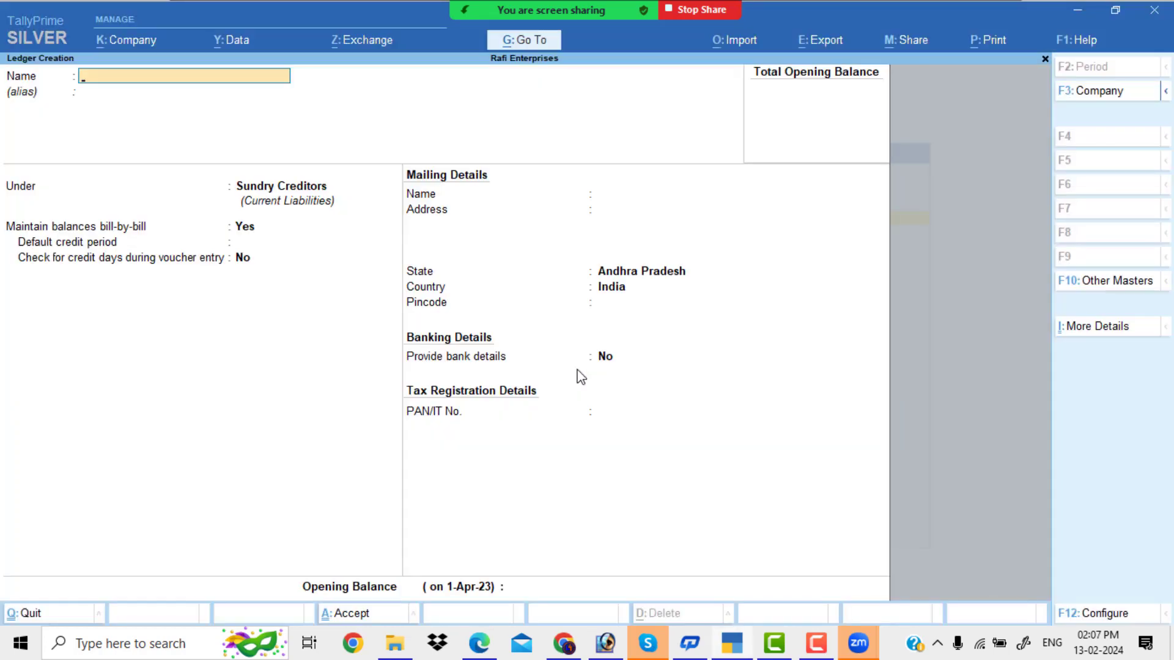
type("Capital")
key("Return")
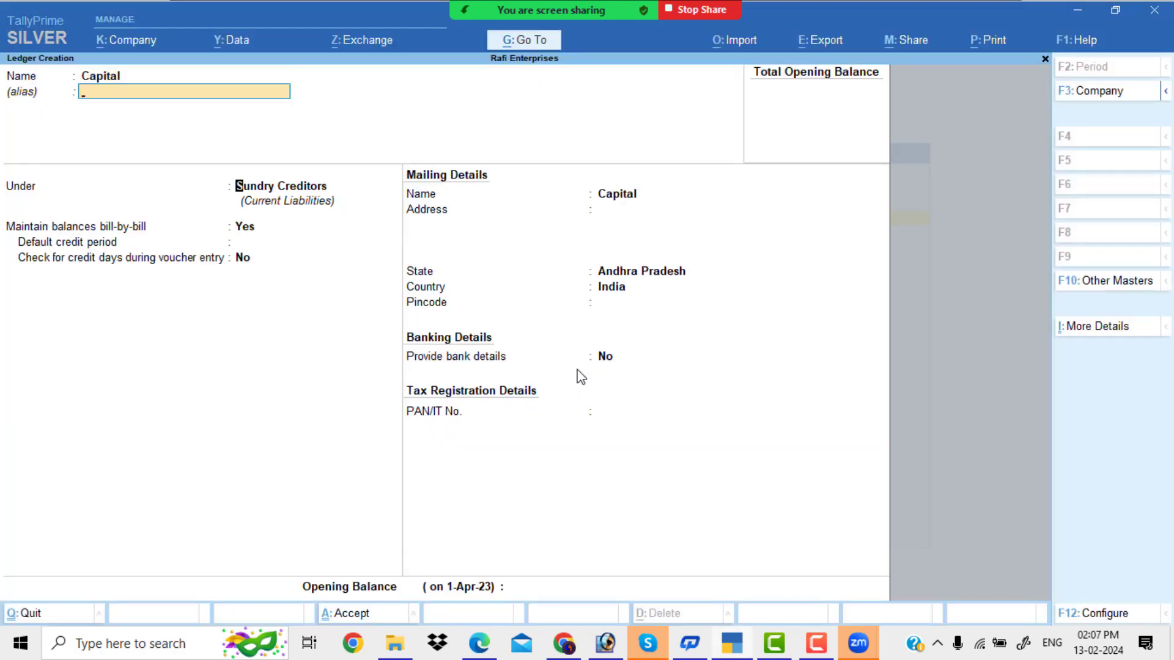
key("Return")
type("Ca")
key("Down")
key("Return")
key("Return")
key("Return")
key("Return")
key("Return")
key("Return")
key("Return")
key("Return")
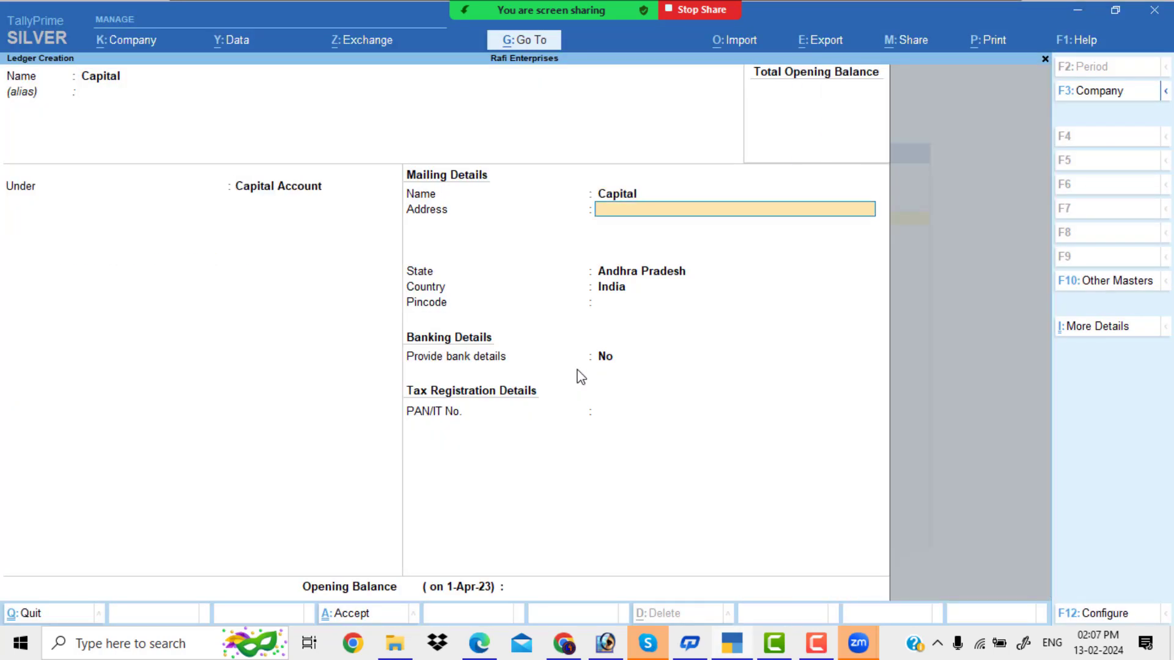
key("Return")
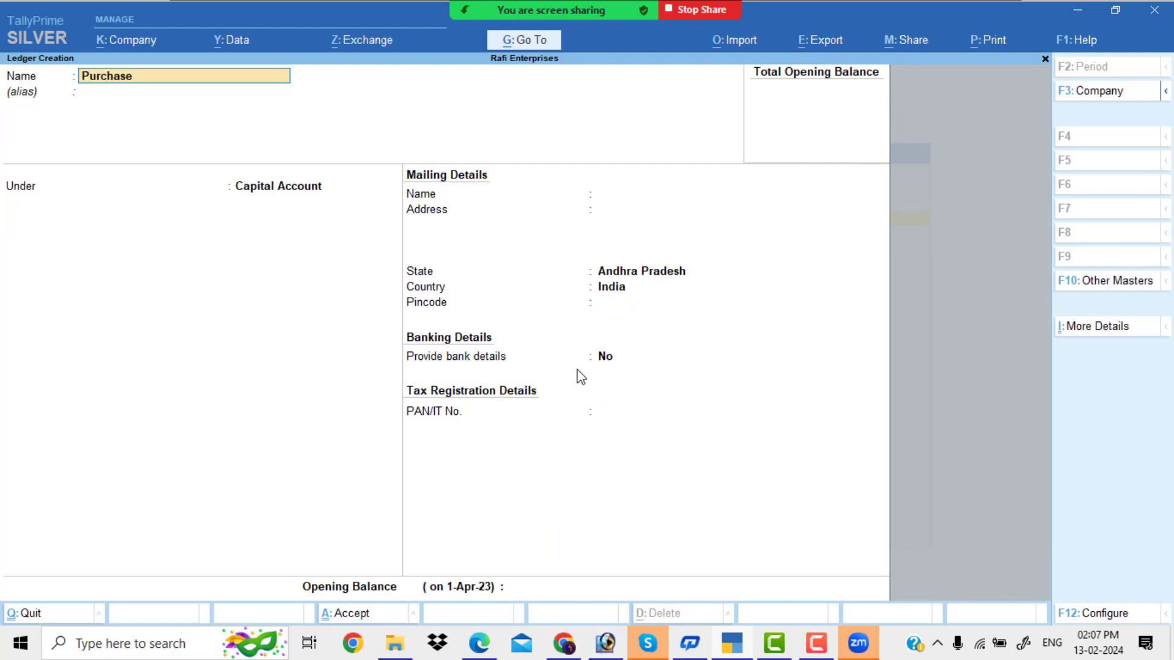
- Create the ledger Purchase under the Purchase Accounts group and accept it
key("Return")
key("Return")
type("Pu")
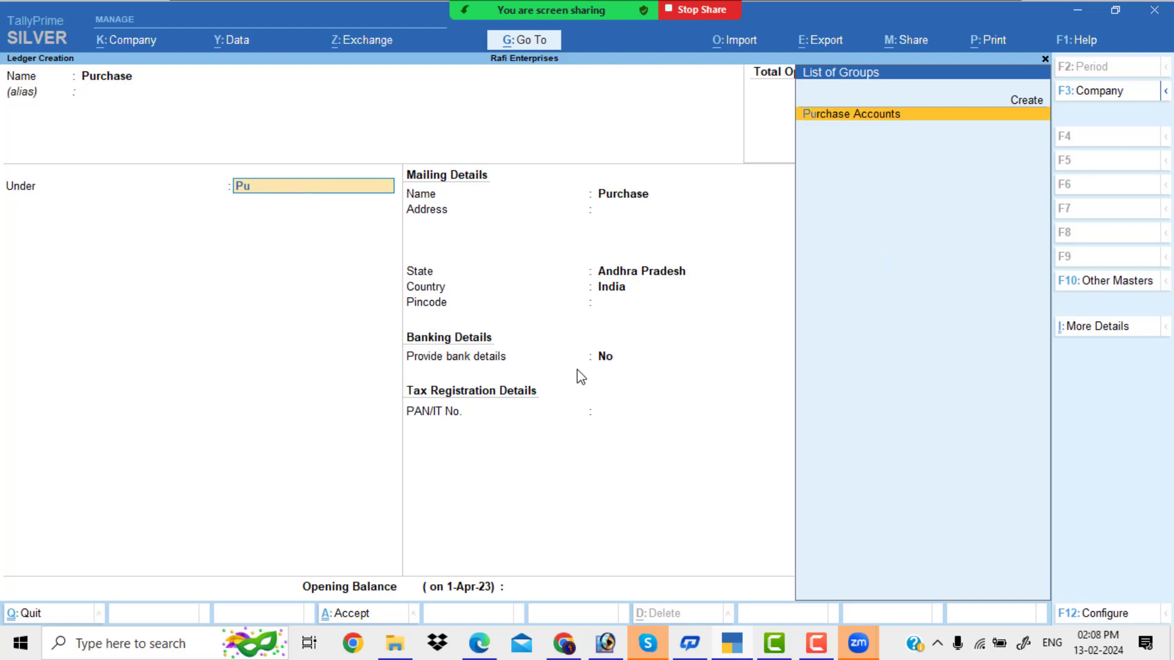
key("Return")
key("Return")
key("Return")
key("Return")
key("Return")
key("Return")
key("Return")
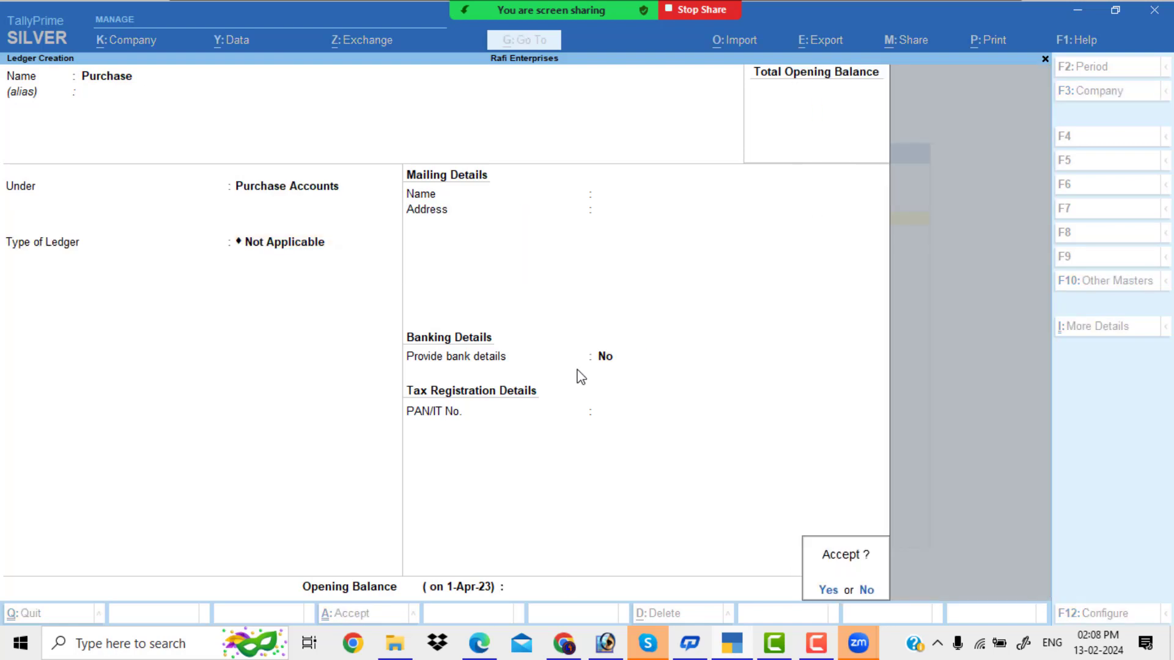
key("Return")
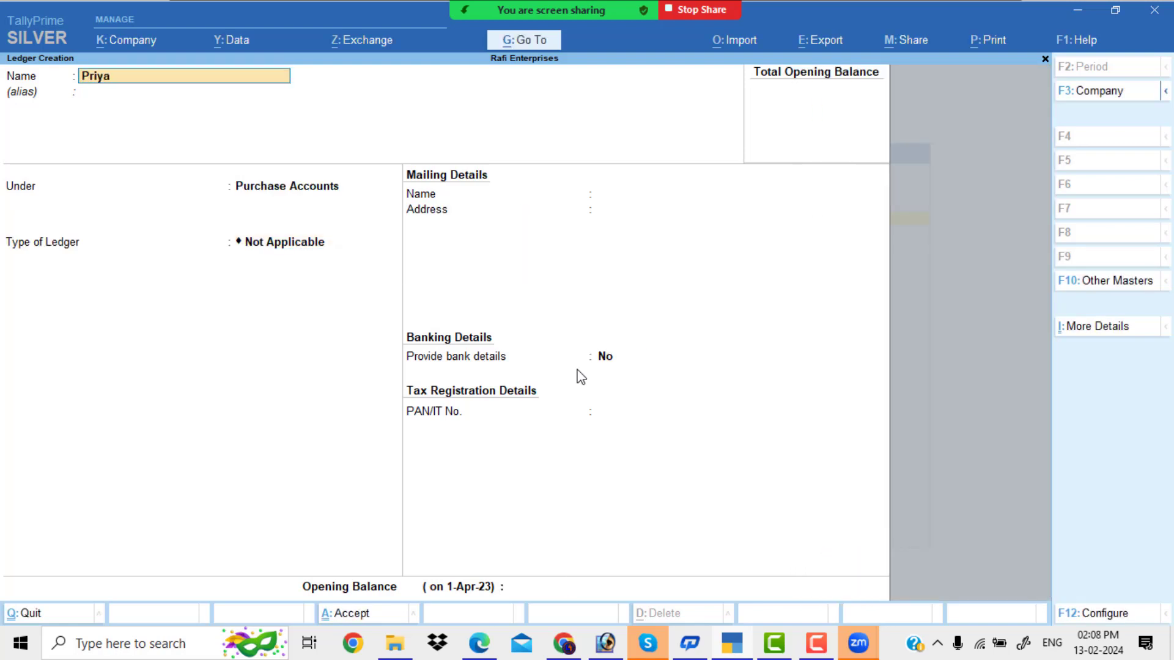
- Create the ledger Priya Traders under Sundry Creditors, keeping bill-by-bill balances set to Yes and the default credit period blank
type("Priya traders")
key("Return")
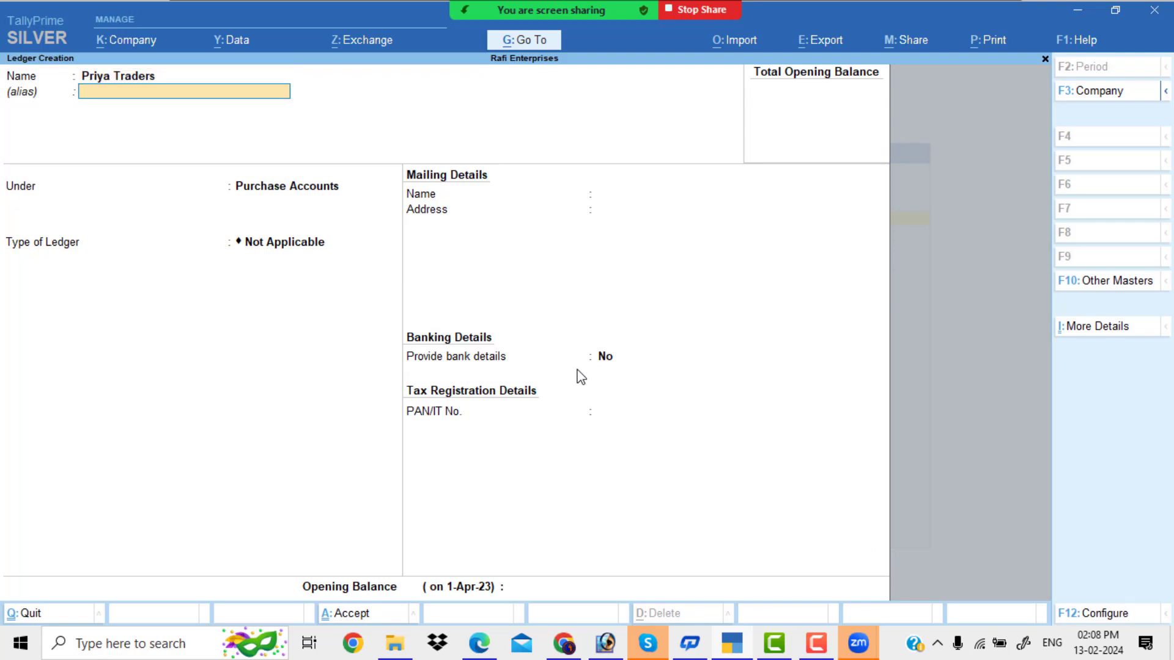
key("Return")
type("Sun")
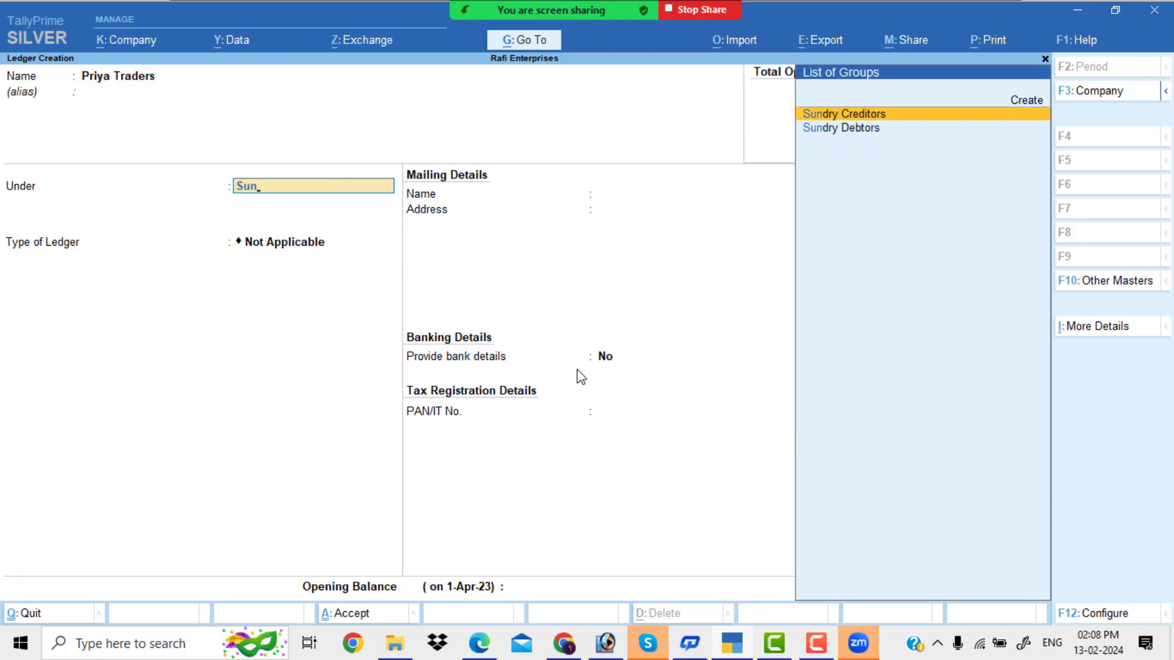
key("Return")
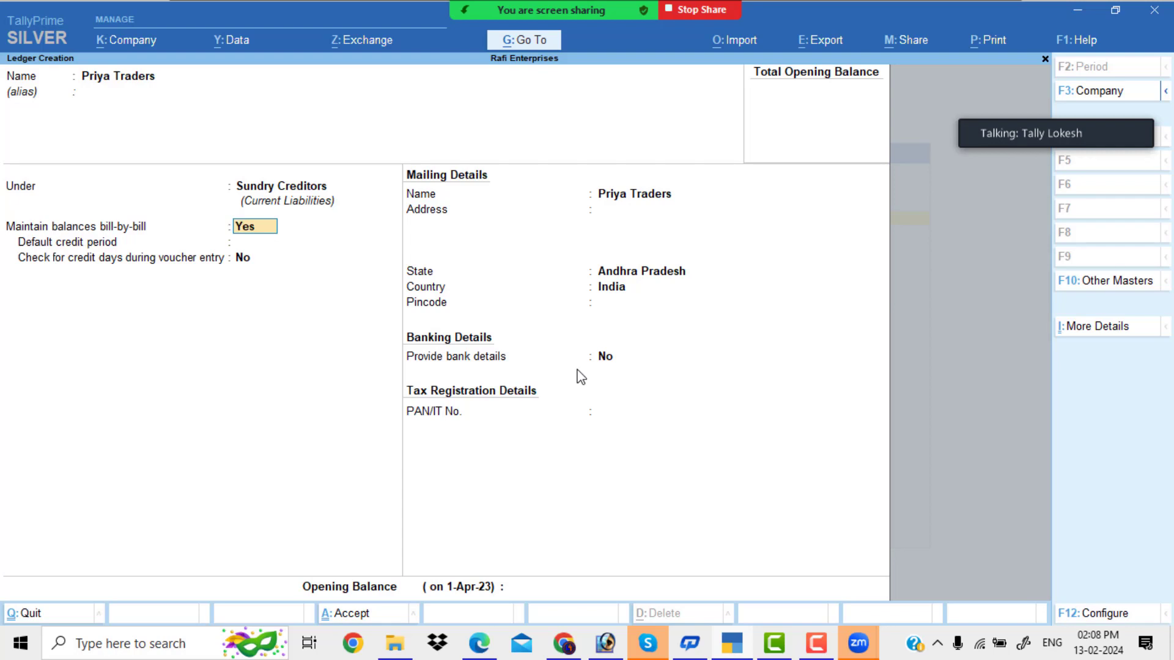
key("alt+Tab")
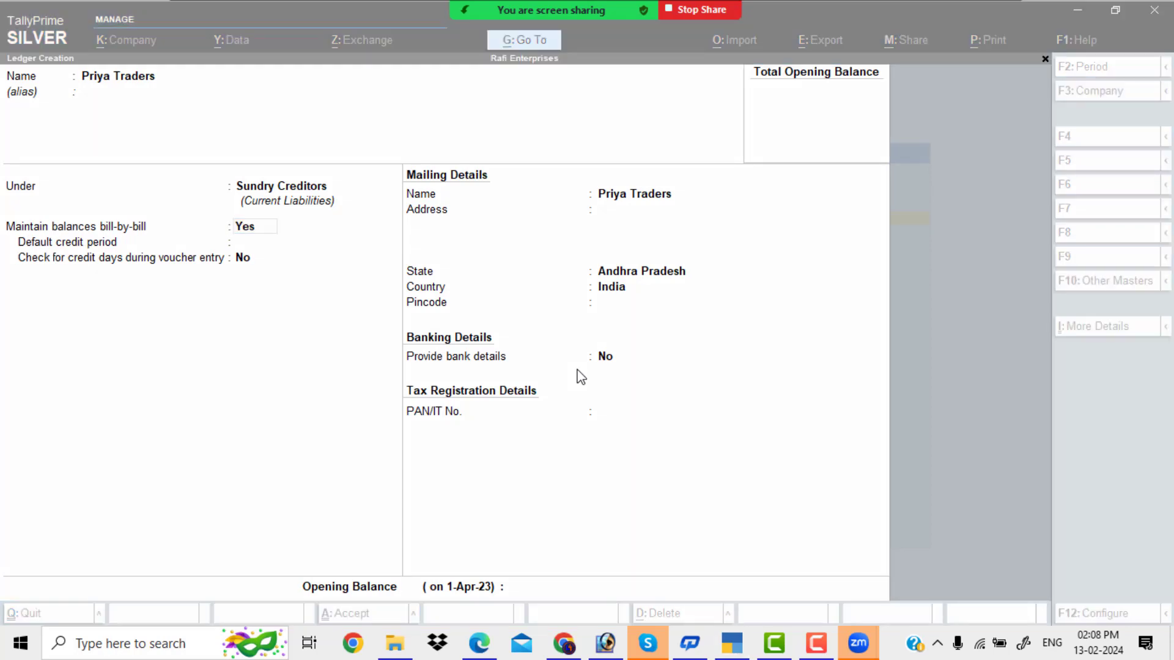
left_click(277, 242)
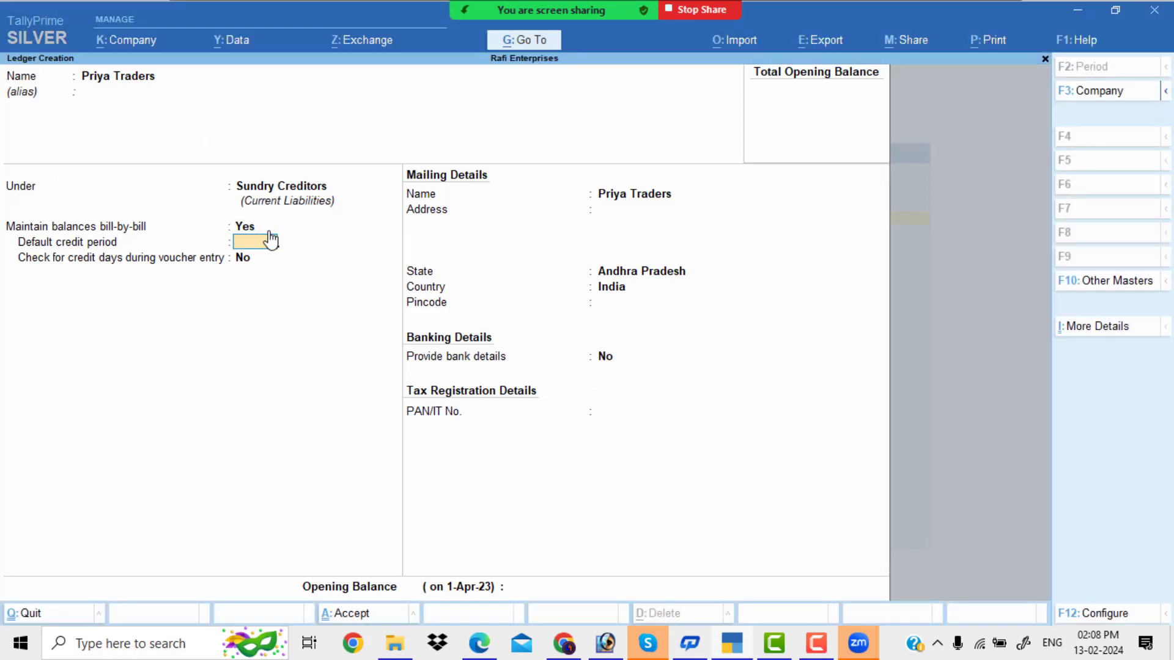
key("Return")
key("Return")
key("Return")
key("Return")
key("Return")
key("Return")
key("Return")
key("Return")
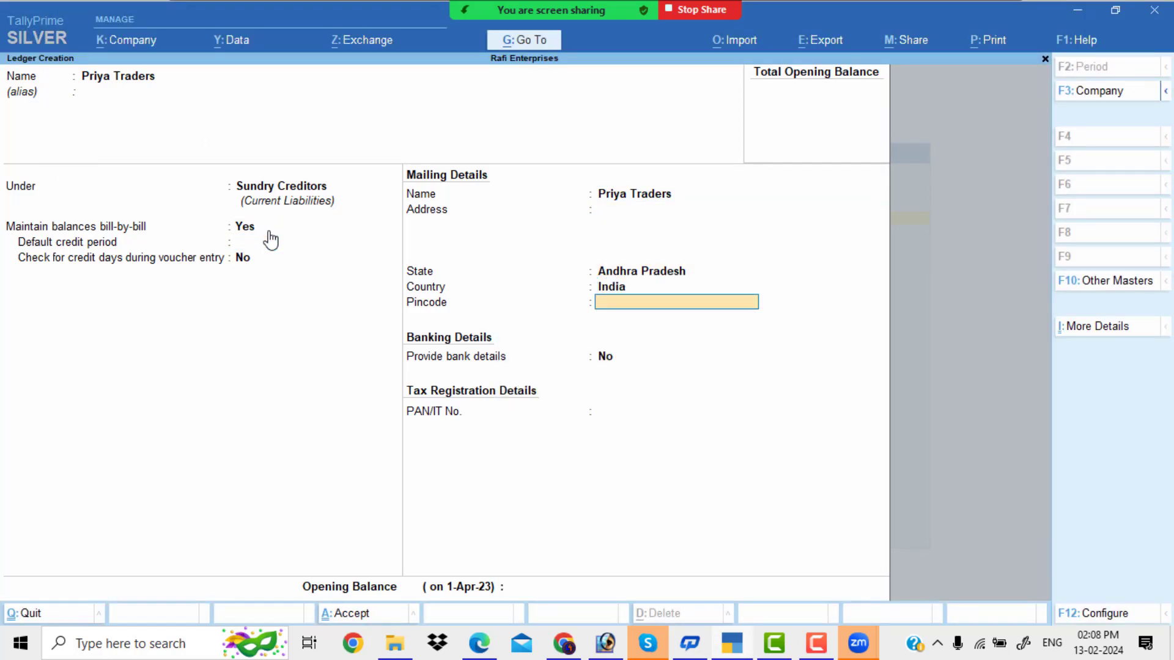
key("Return")
key("Return")
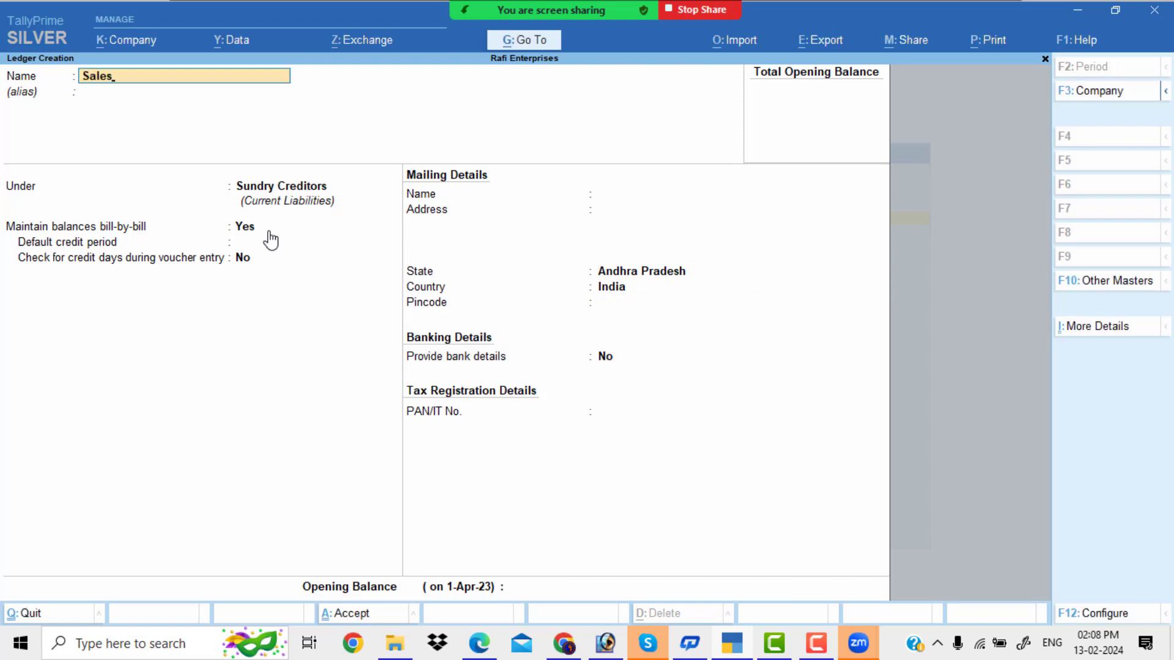
- Create the ledger Sales under Sales Accounts with ledger type Not Applicable, admitting the waiting Zoom participant along the way
key("Return")
type("Sales Accounts")
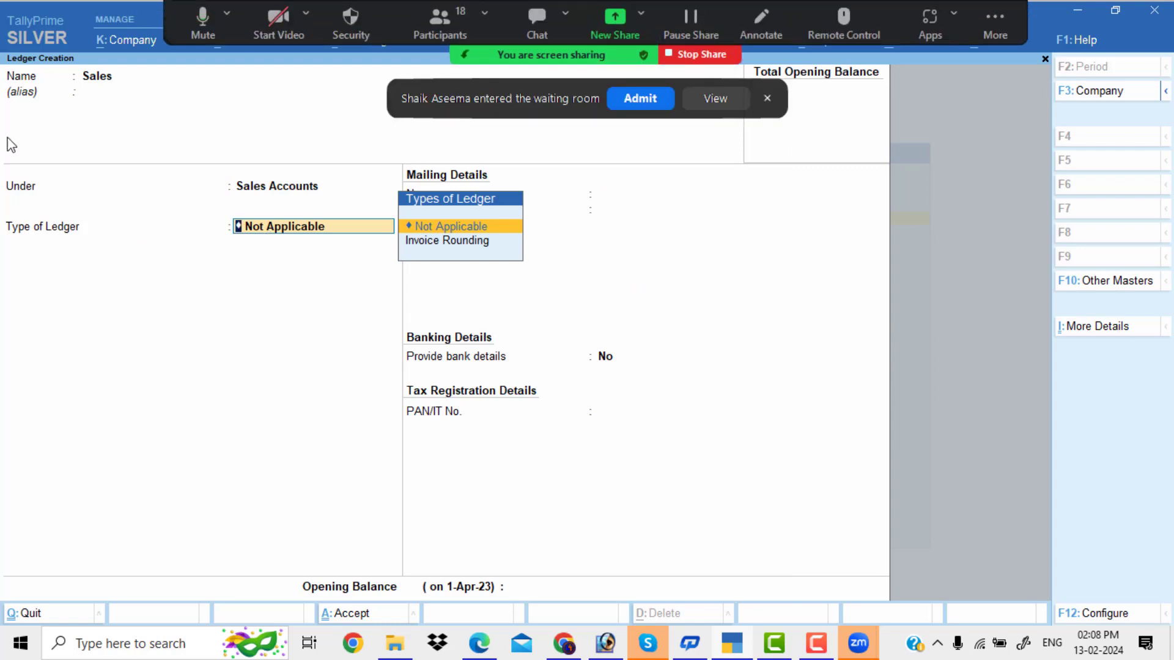
left_click(631, 101)
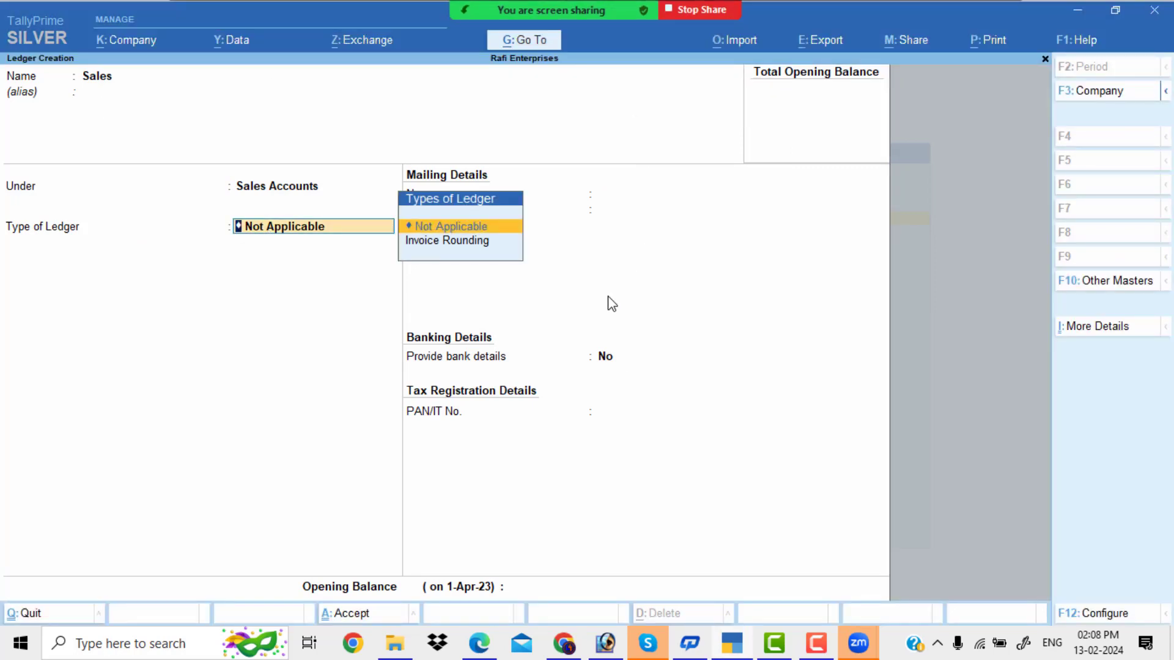
key("Return")
key("Return")
key("Return")
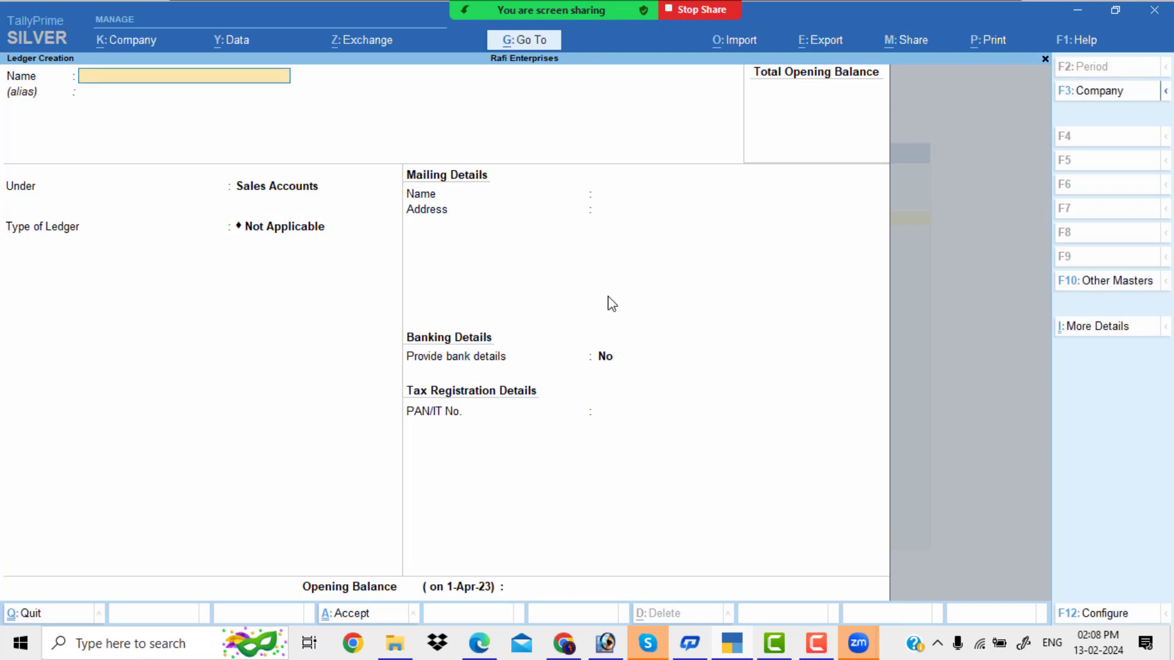
- Enter Khan Traders as the name of the next ledger
type("Khan")
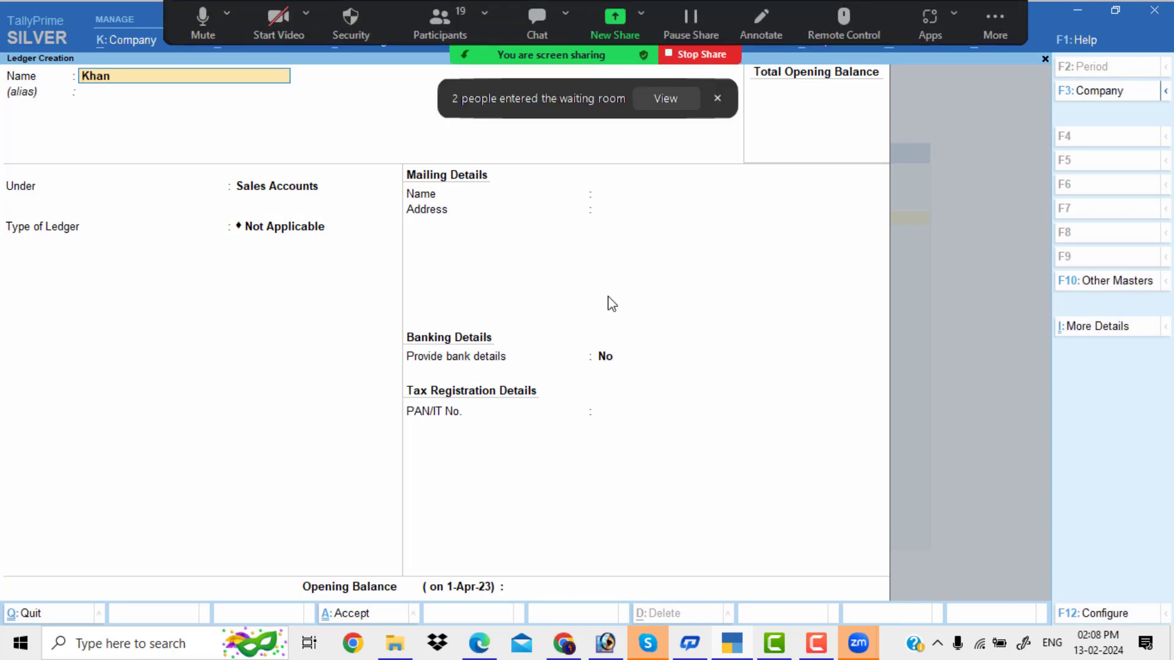
type(" Traders")
- Admit the waiting participants to the Zoom meeting and minimize the meeting chat and participants windows
left_click(452, 19)
scroll(171, 151, "up", 3)
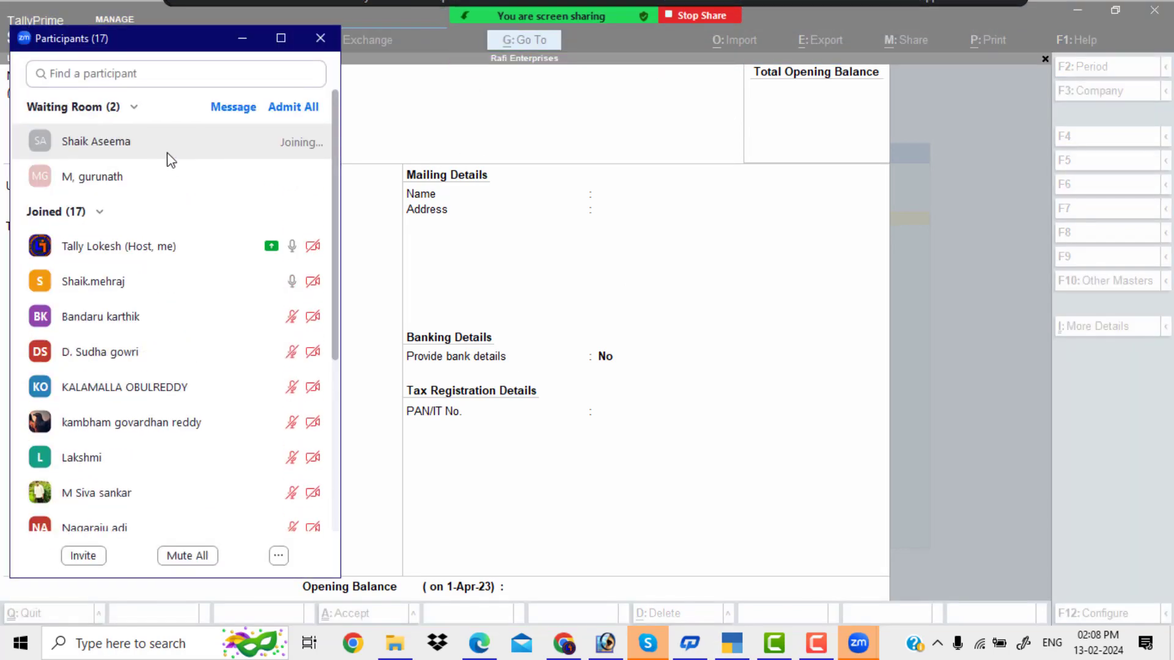
left_click(296, 106)
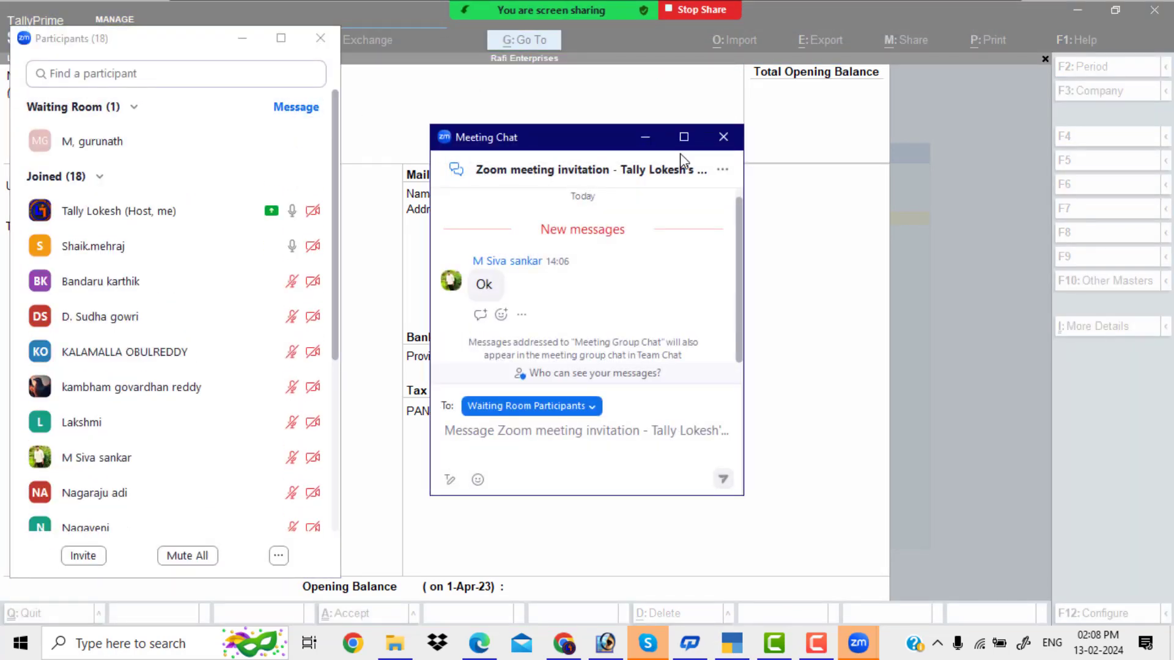
left_click(645, 137)
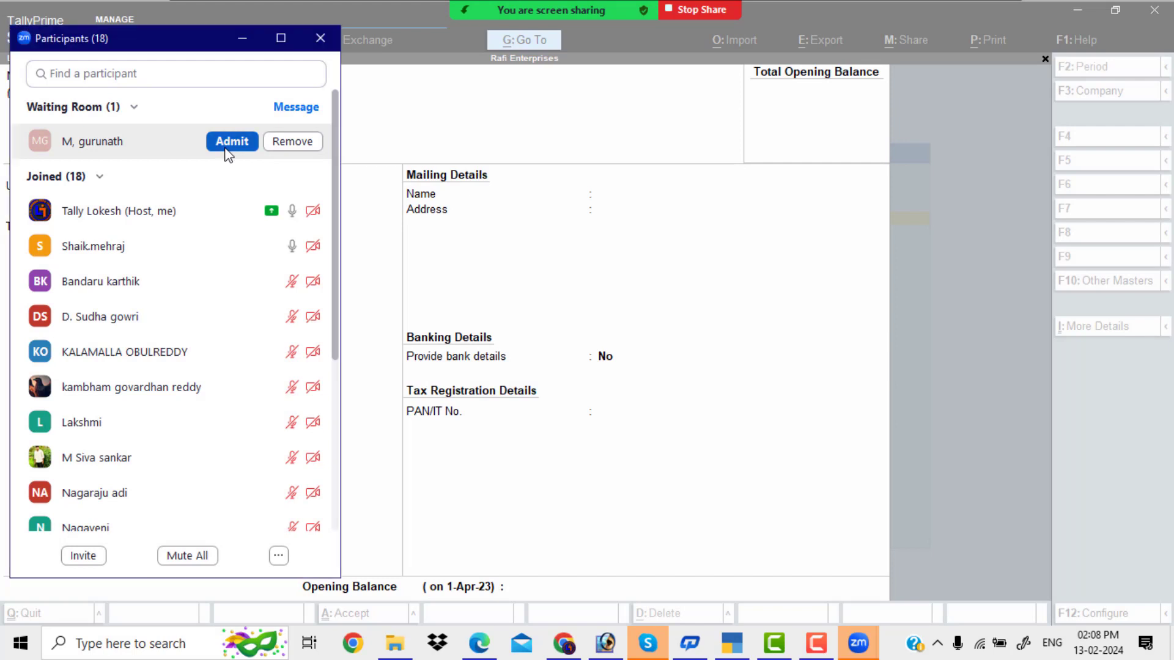
left_click(236, 147)
left_click(242, 38)
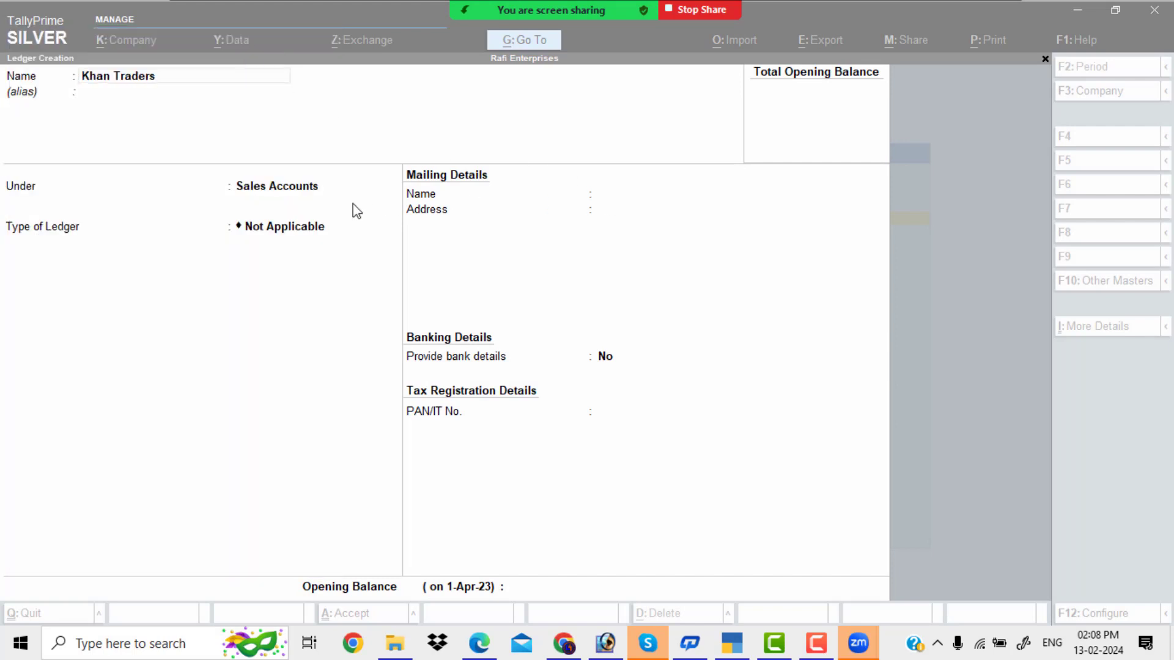
- Place the Khan Traders ledger under Sundry Debtors, keep bill-by-bill balances set to Yes and accept it
left_click(281, 196)
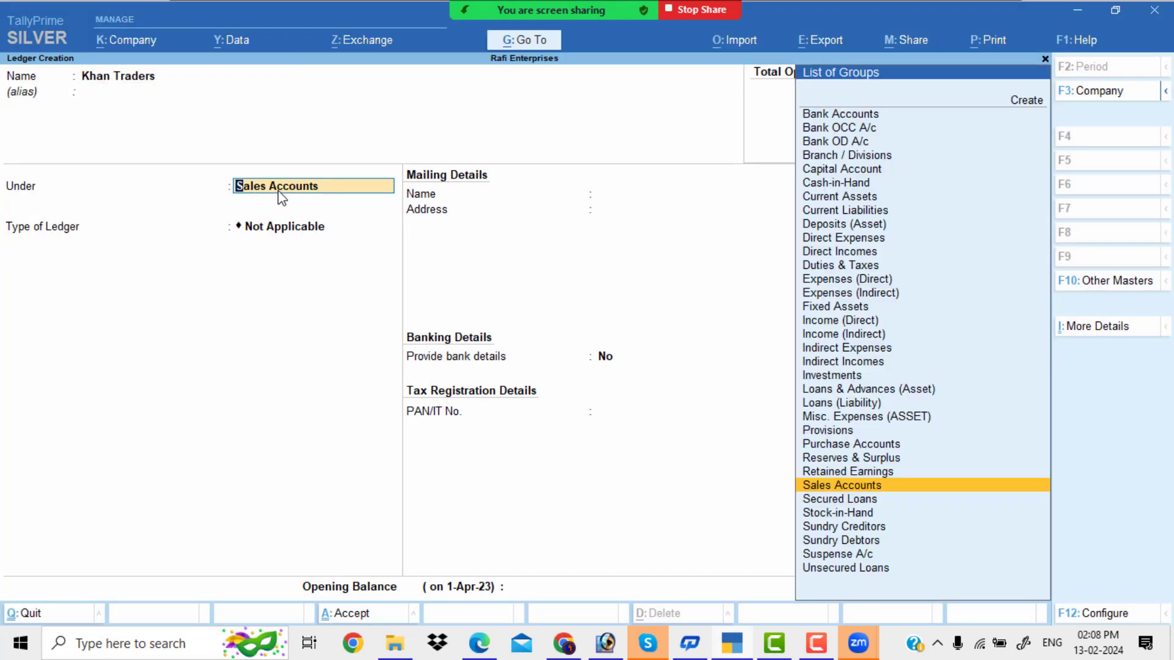
type("Sun")
key("Down")
key("Return")
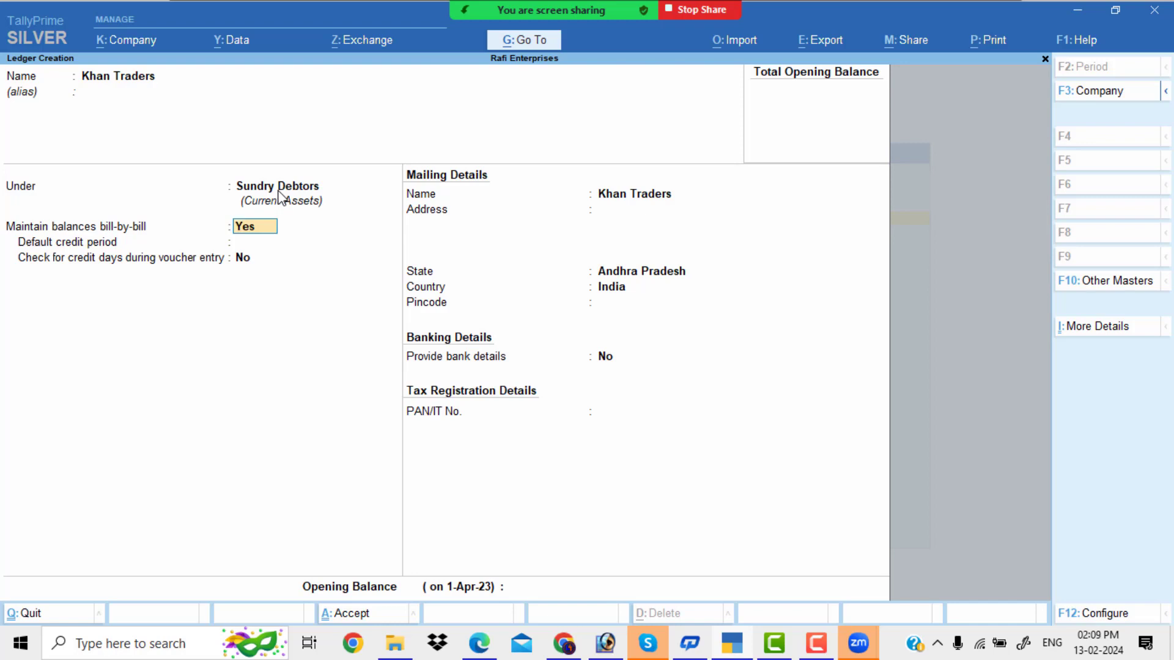
key("Return")
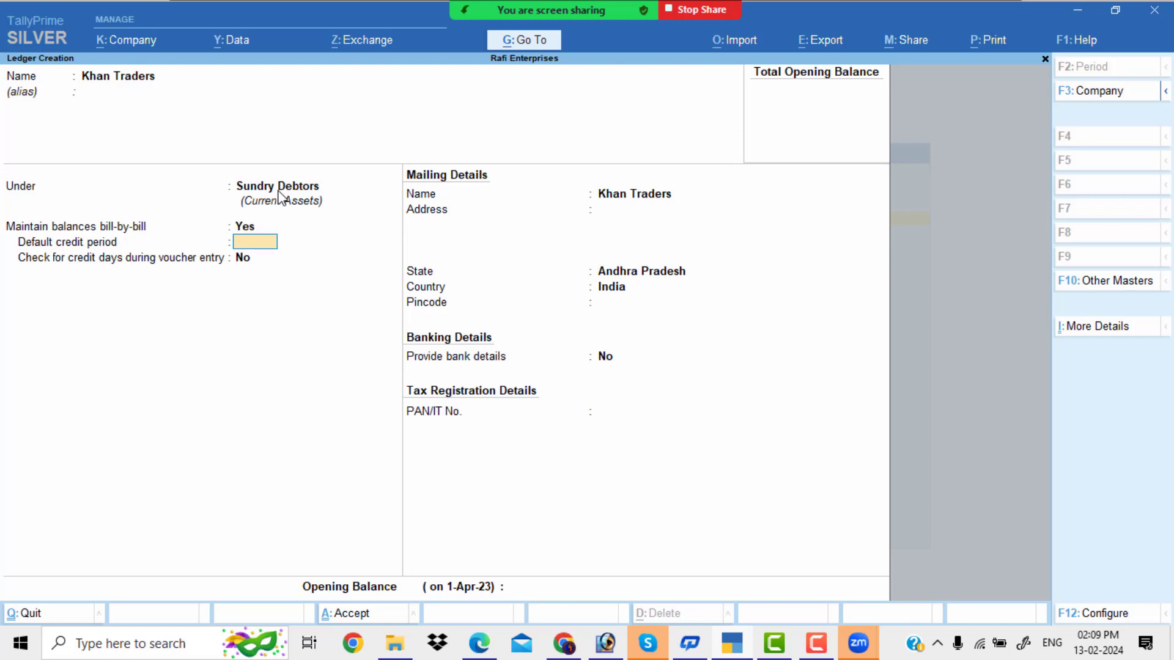
key("Return")
key("Return")
key("Return")
key("Return")
key("Return")
key("Return")
key("Return")
key("Return")
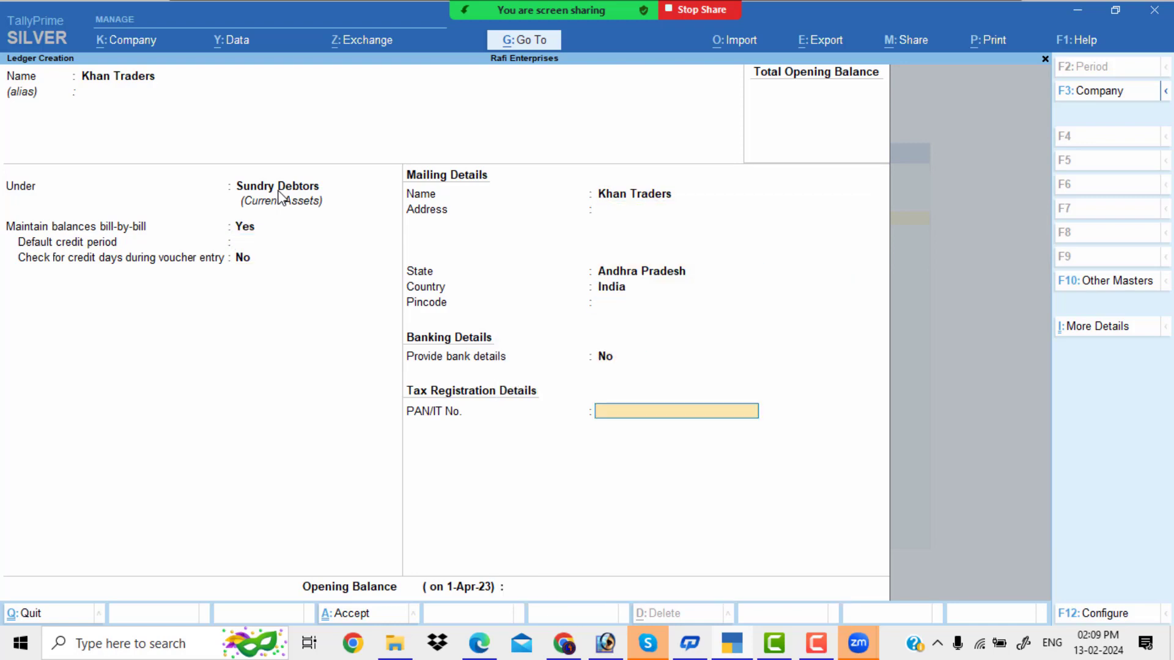
key("Return")
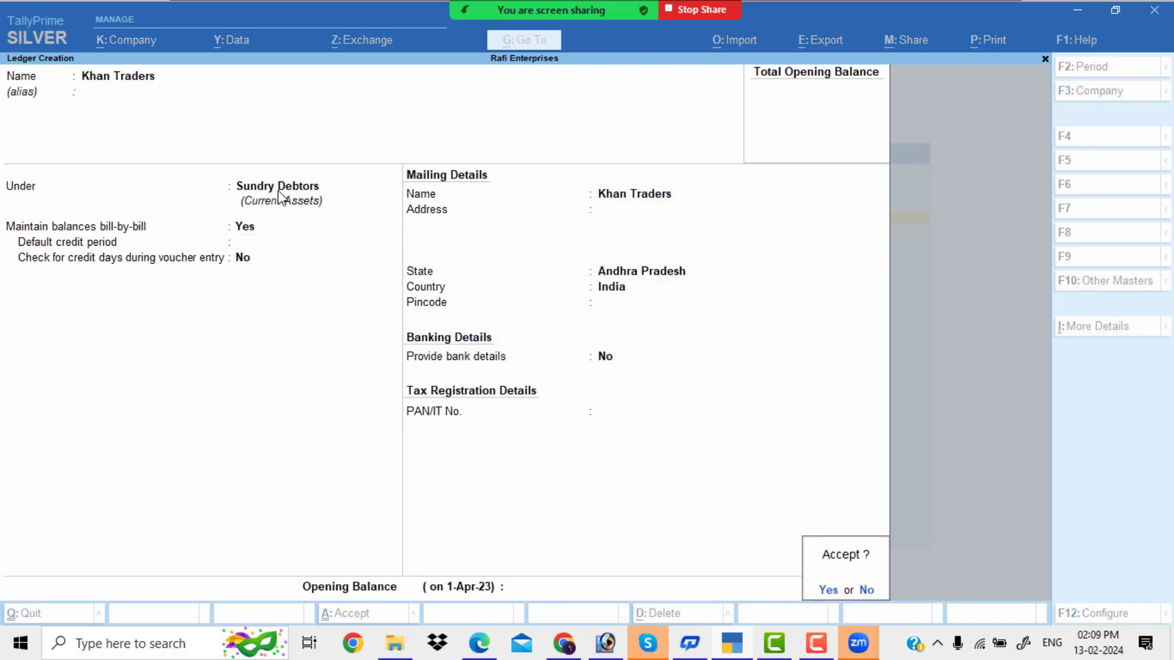
key("Return")
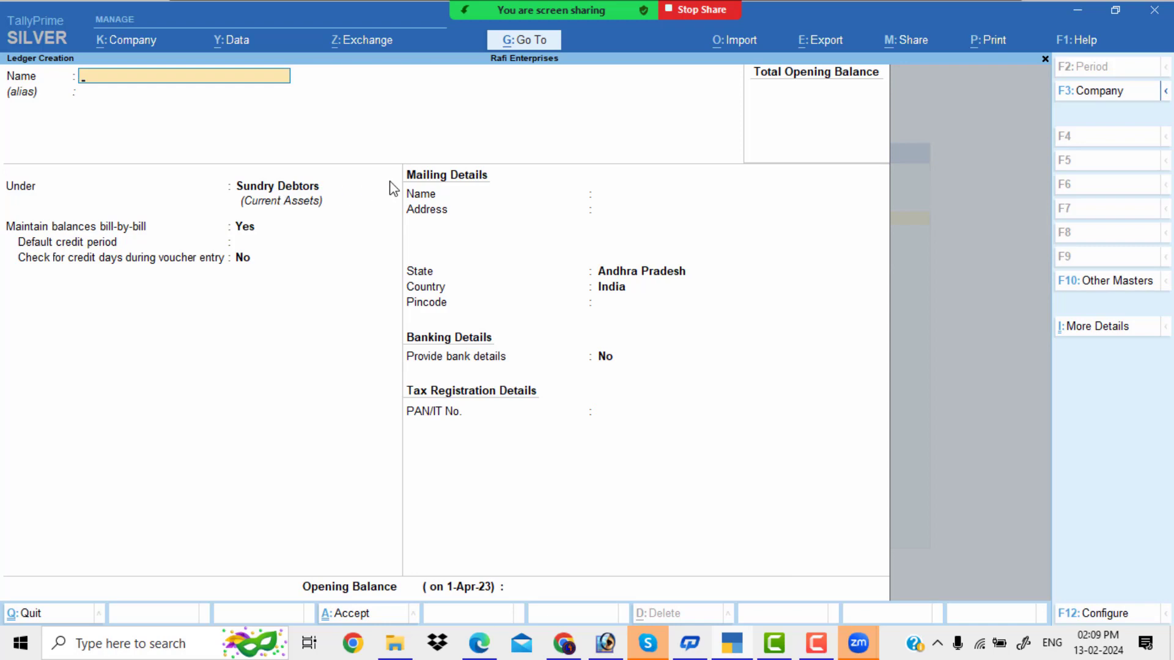
- Leave ledger creation and open a new Receipt voucher for Rafi Enterprises
key("Escape")
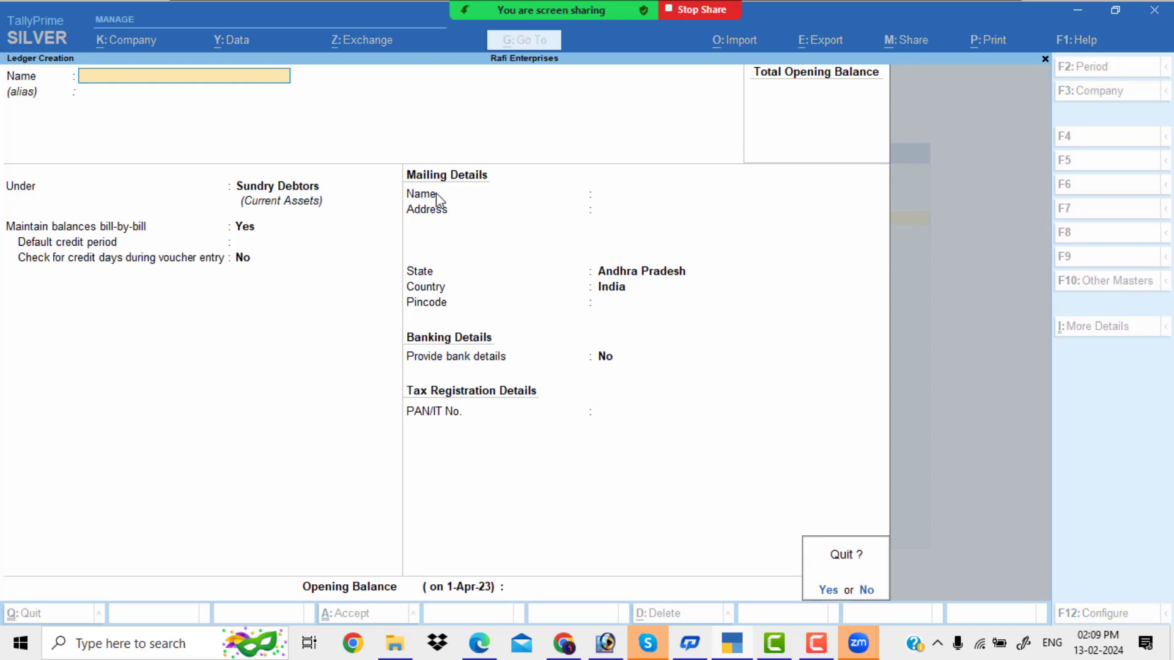
key("Return")
key("Escape")
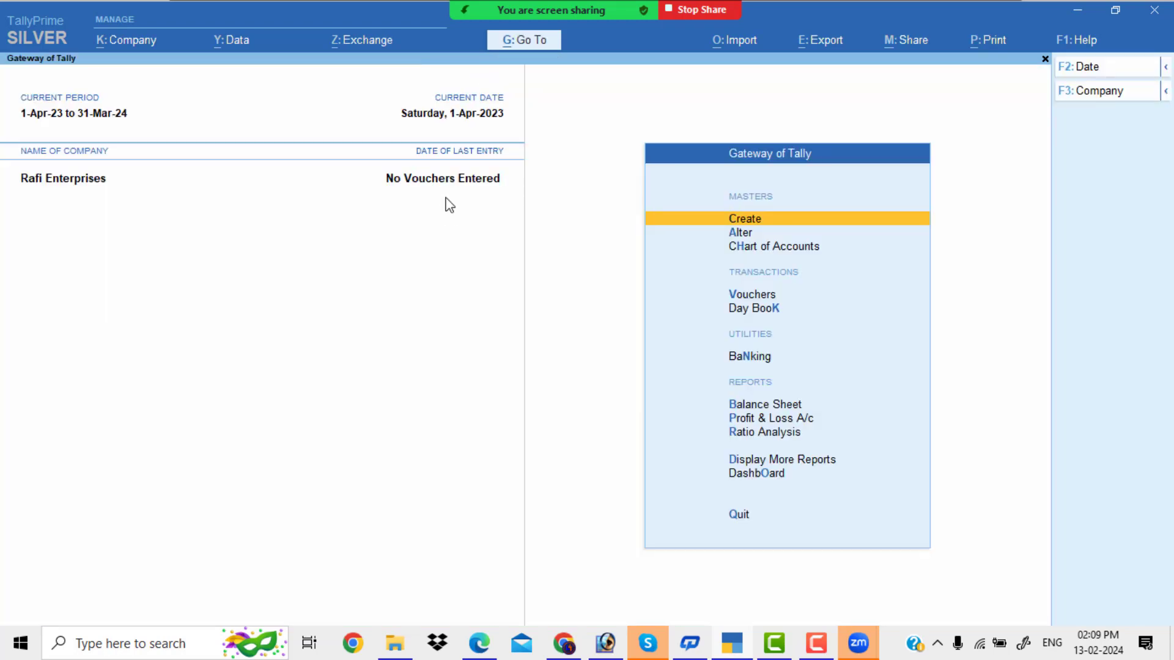
key("Down")
key("Down")
key("Down")
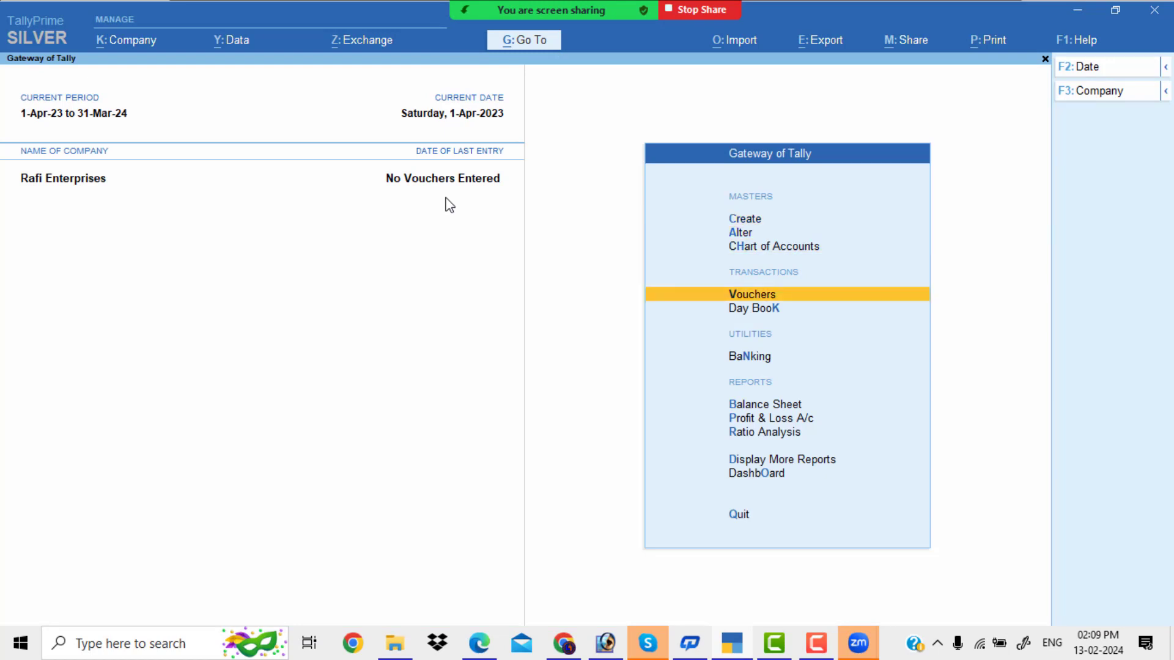
key("Return")
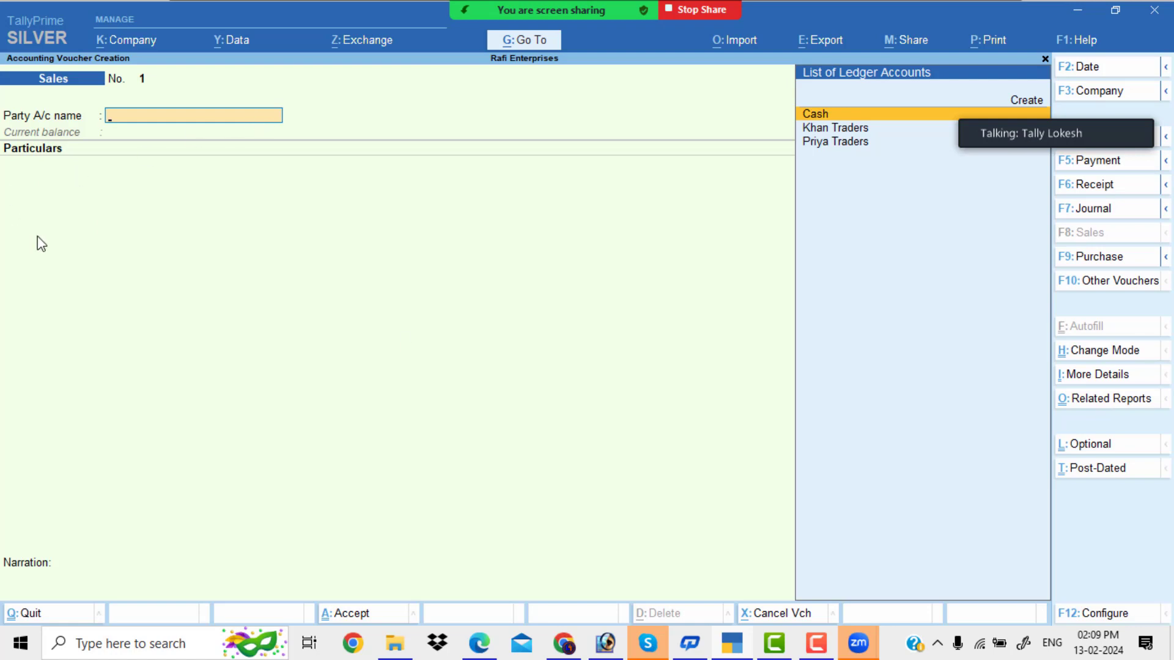
left_click(1099, 188)
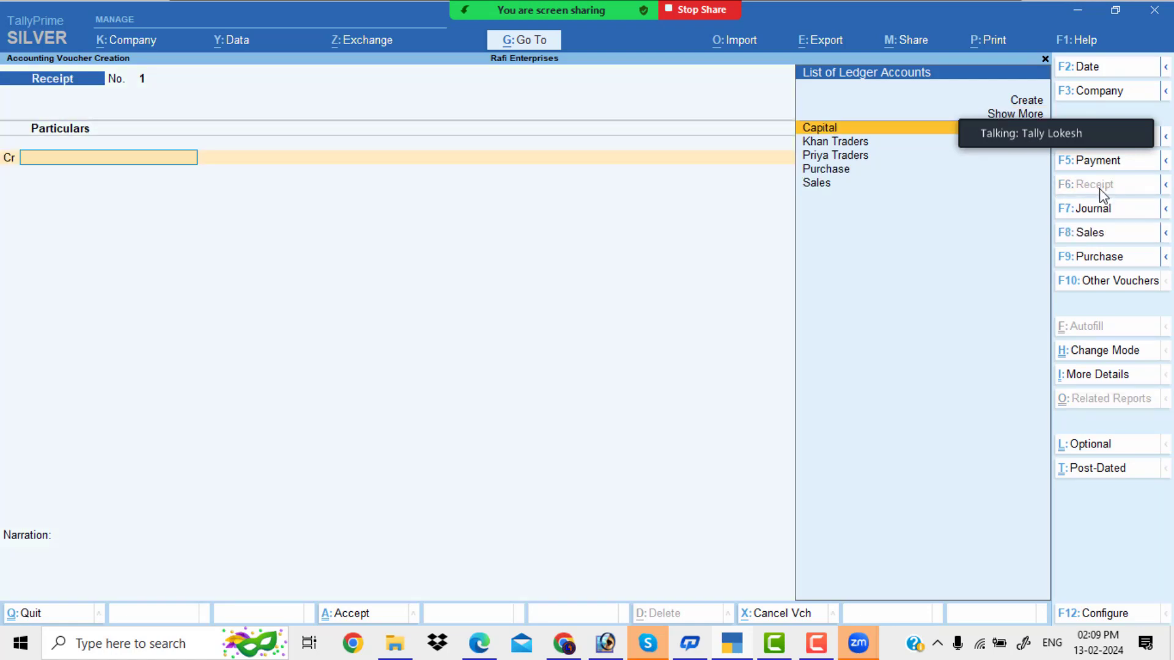
- Credit the Capital ledger with 500000 in the Receipt voucher, consulting Problem 9 in the course PDF for the amount
key("Return")
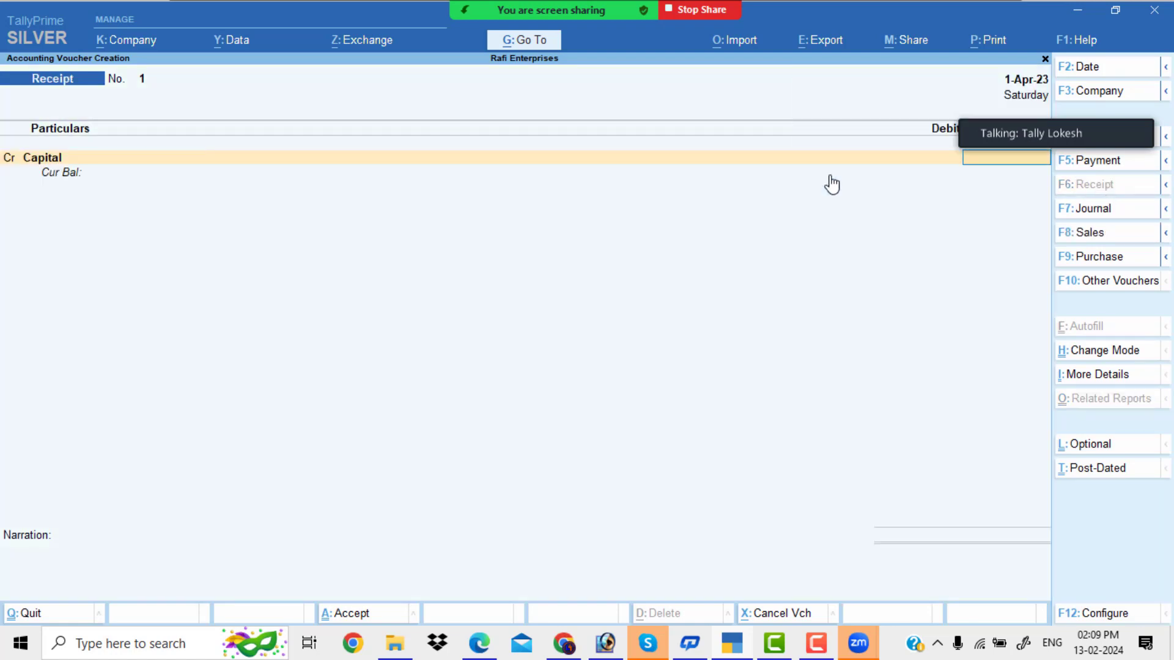
left_click(478, 643)
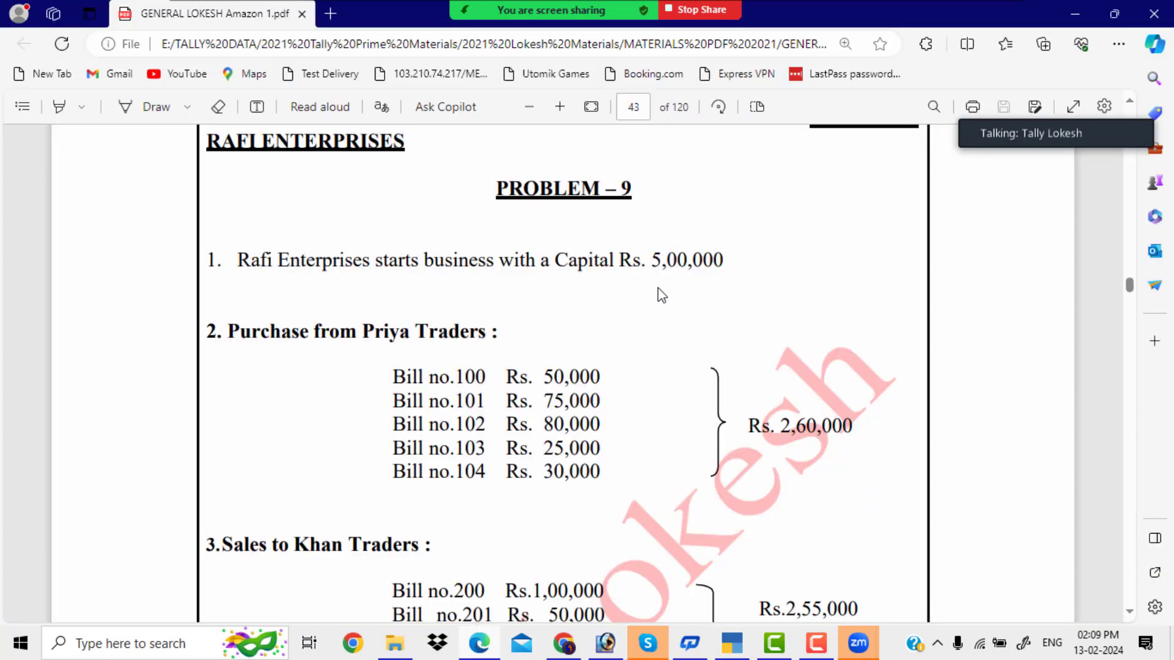
key("alt+Tab")
type("50")
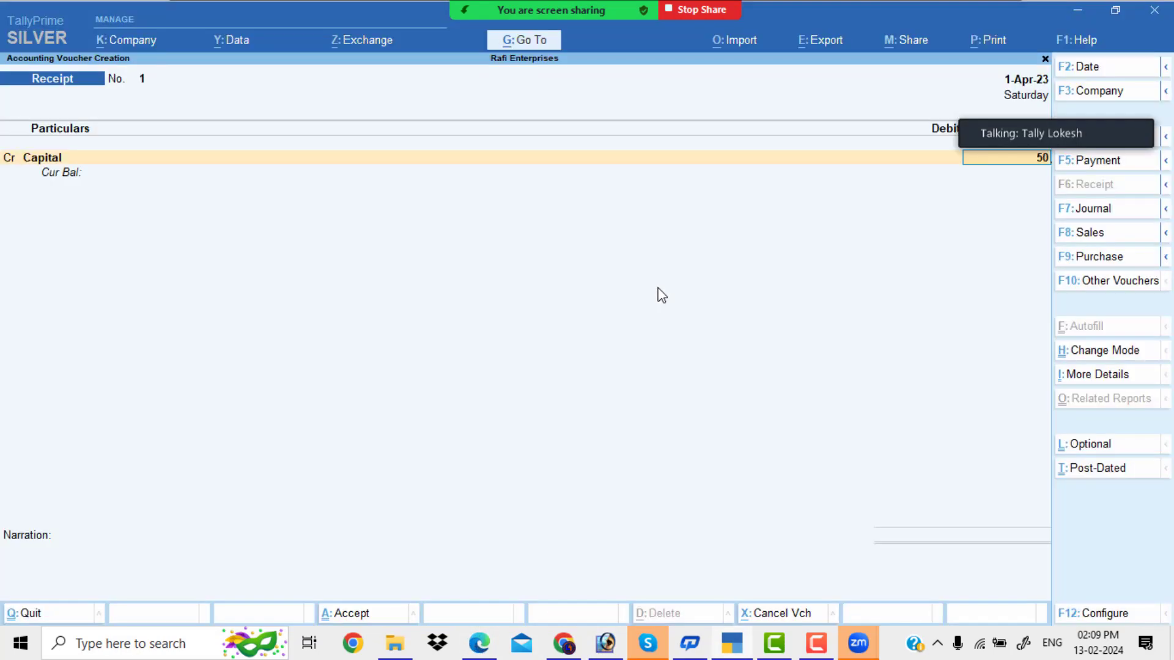
type("0000")
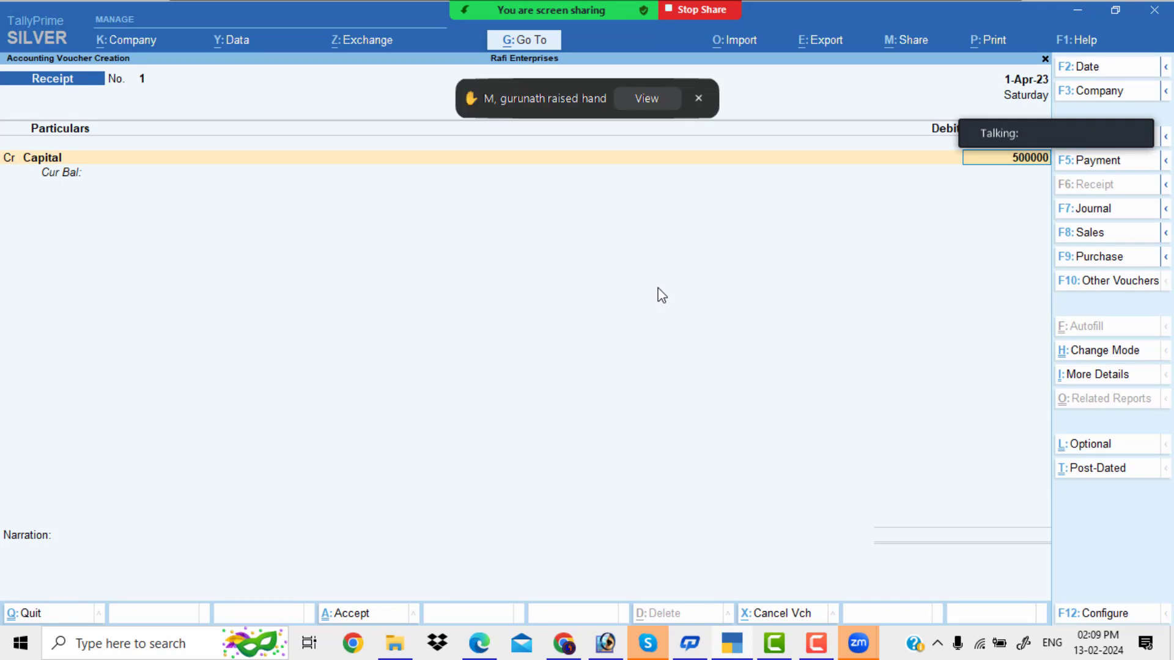
key("Return")
- Check the Zoom meeting's participants list and minimize it
mouse_move(500, 34)
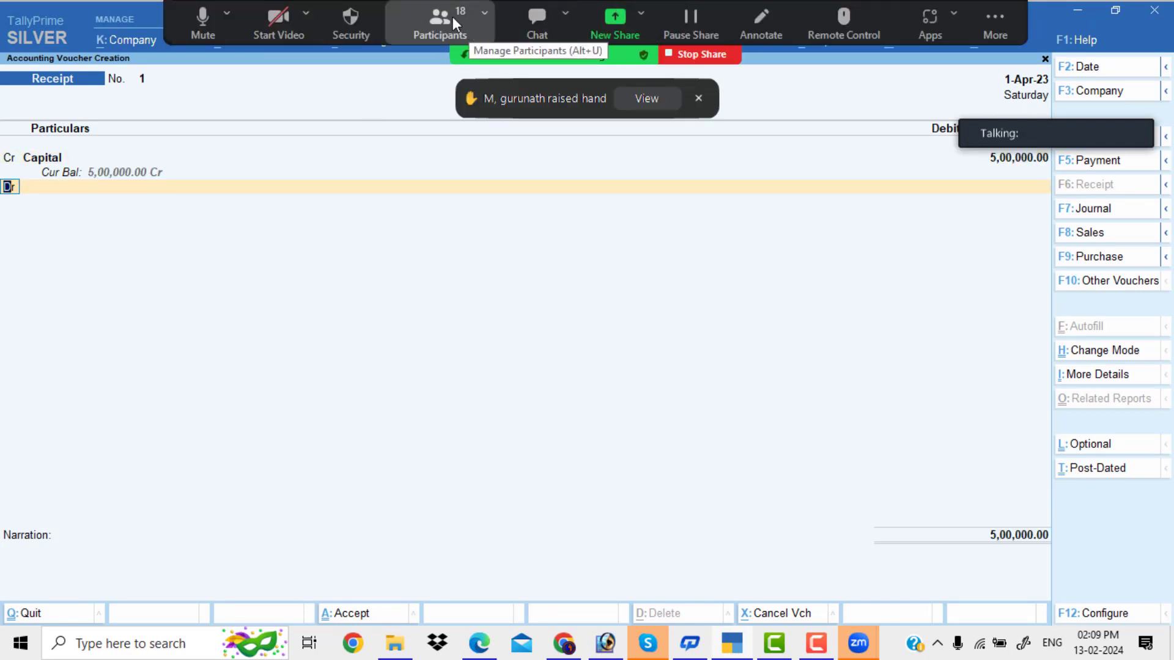
left_click(452, 17)
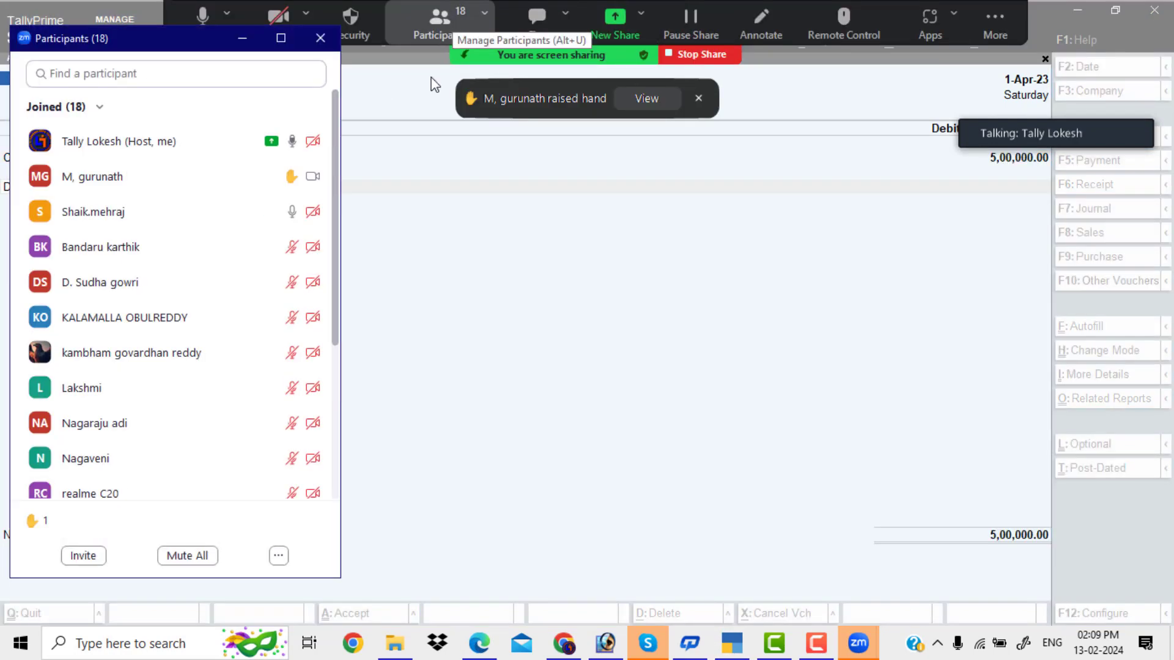
left_click(242, 38)
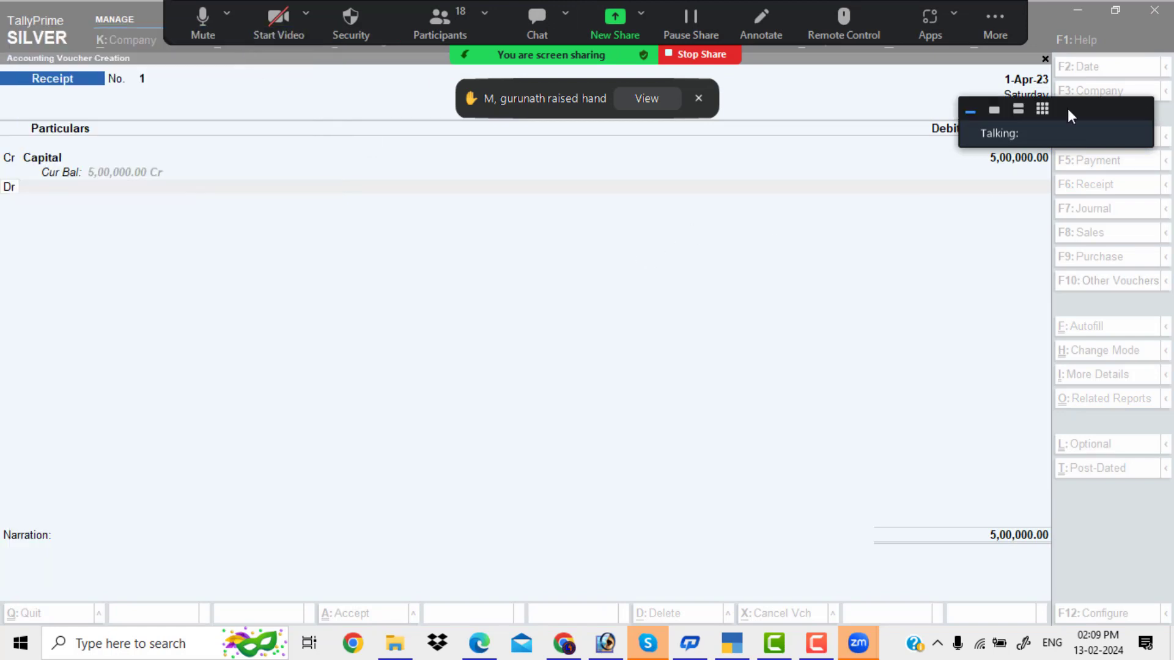
- Debit Cash with 5,00,000 against Capital in the Receipt voucher and accept the voucher with a blank narration
left_click(1012, 160)
key("Return")
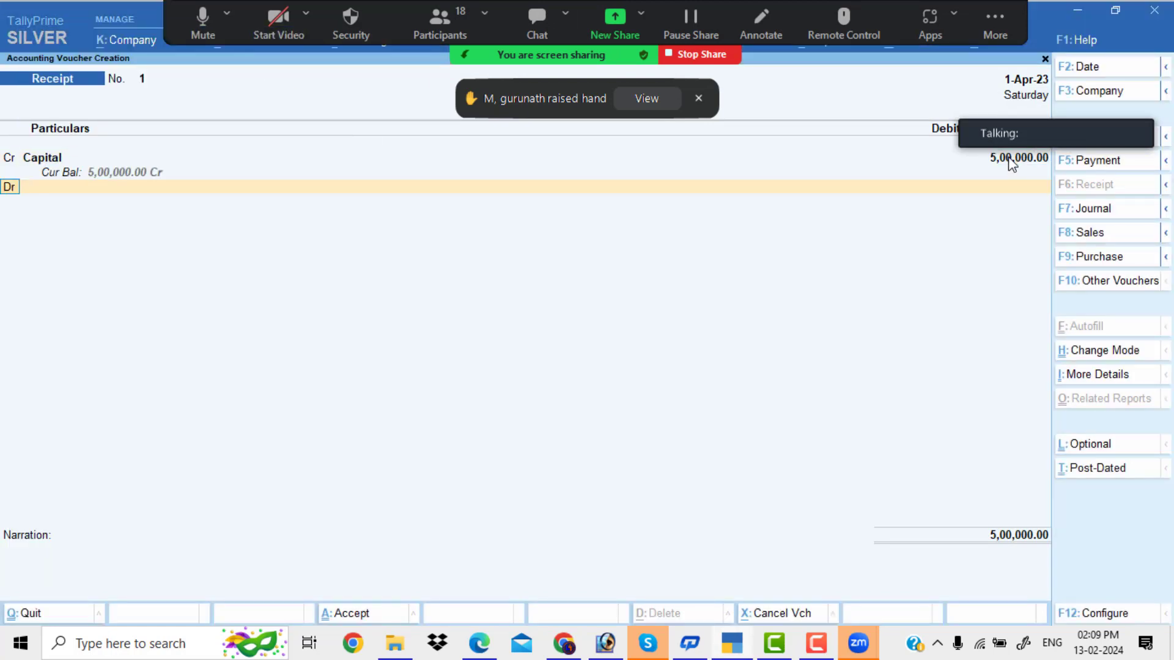
key("Down")
key("Return")
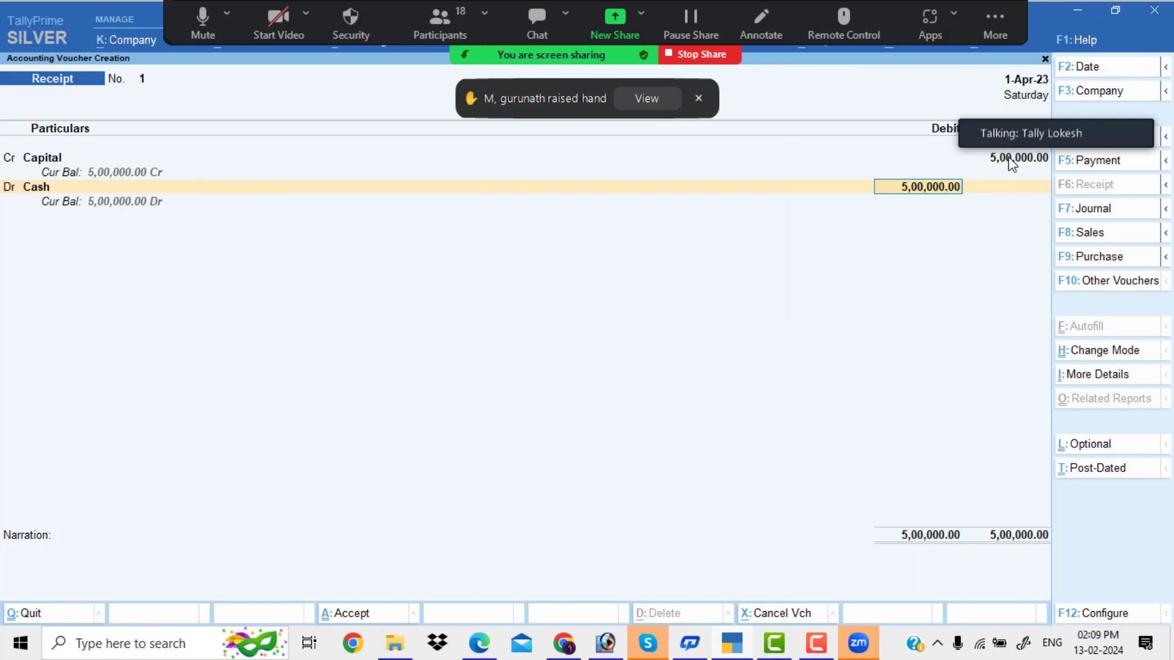
key("Return")
key("Return")
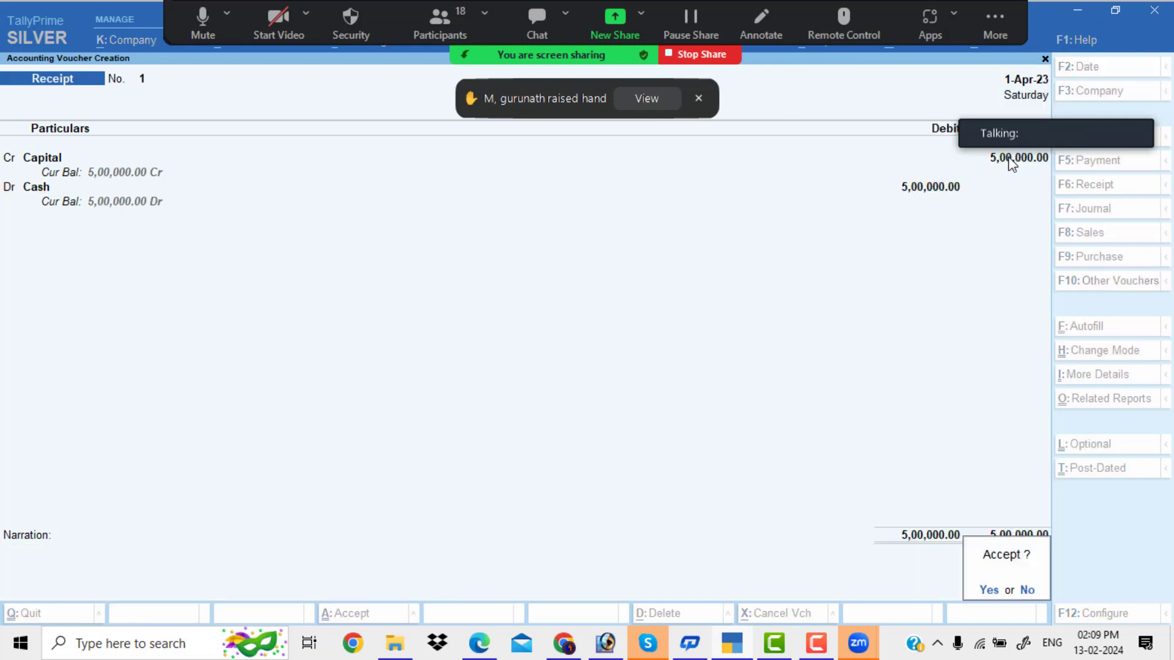
key("Return")
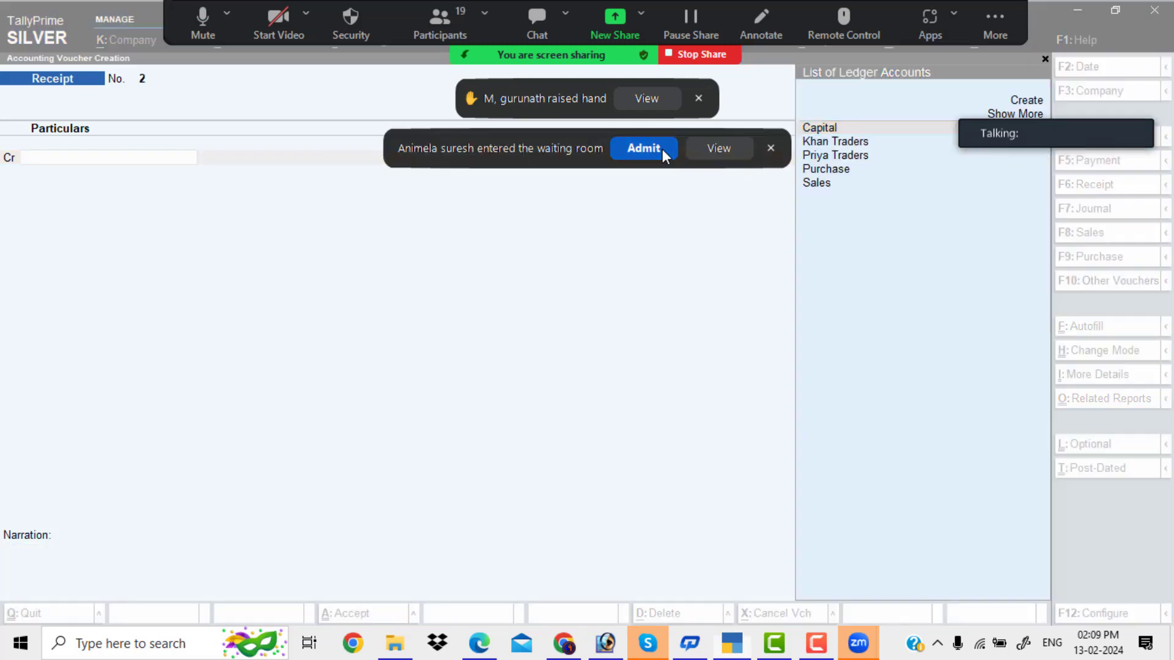
- Admit the waiting participant to the meeting and open a new Purchase voucher in As Voucher mode
left_click(662, 149)
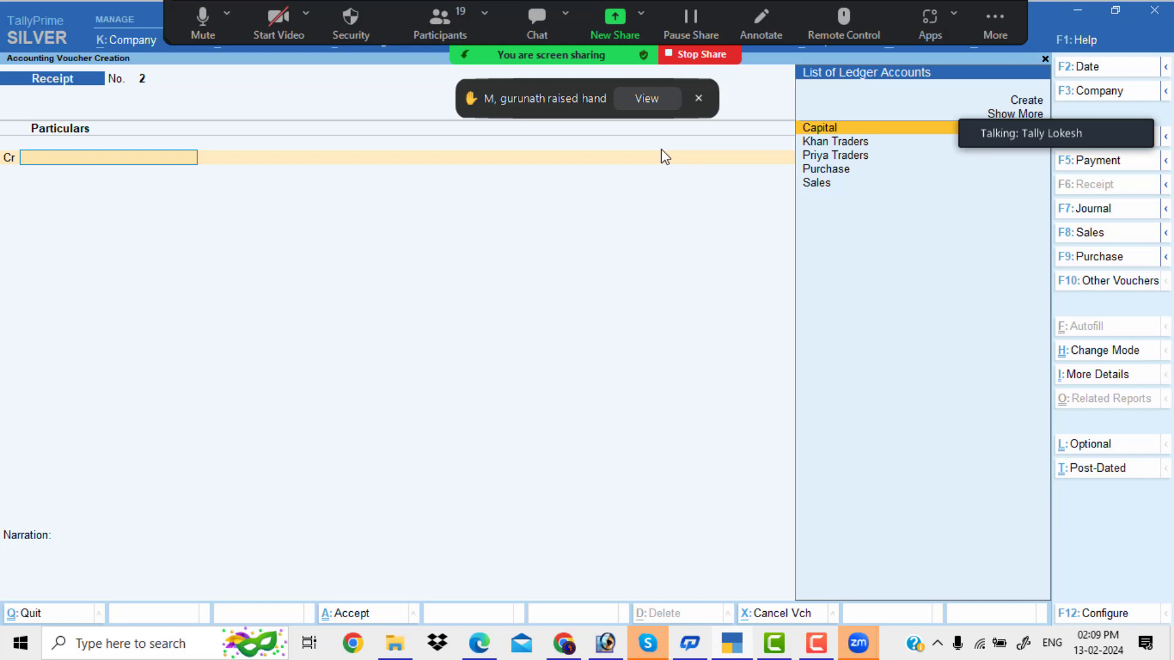
left_click(1098, 260)
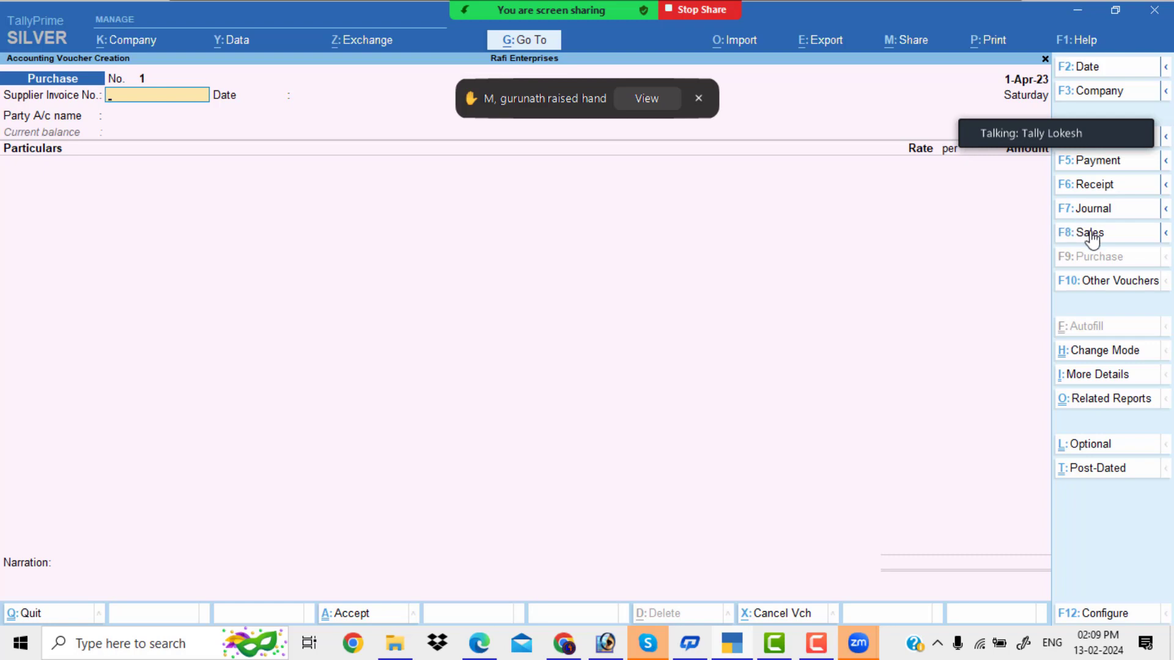
left_click(1113, 361)
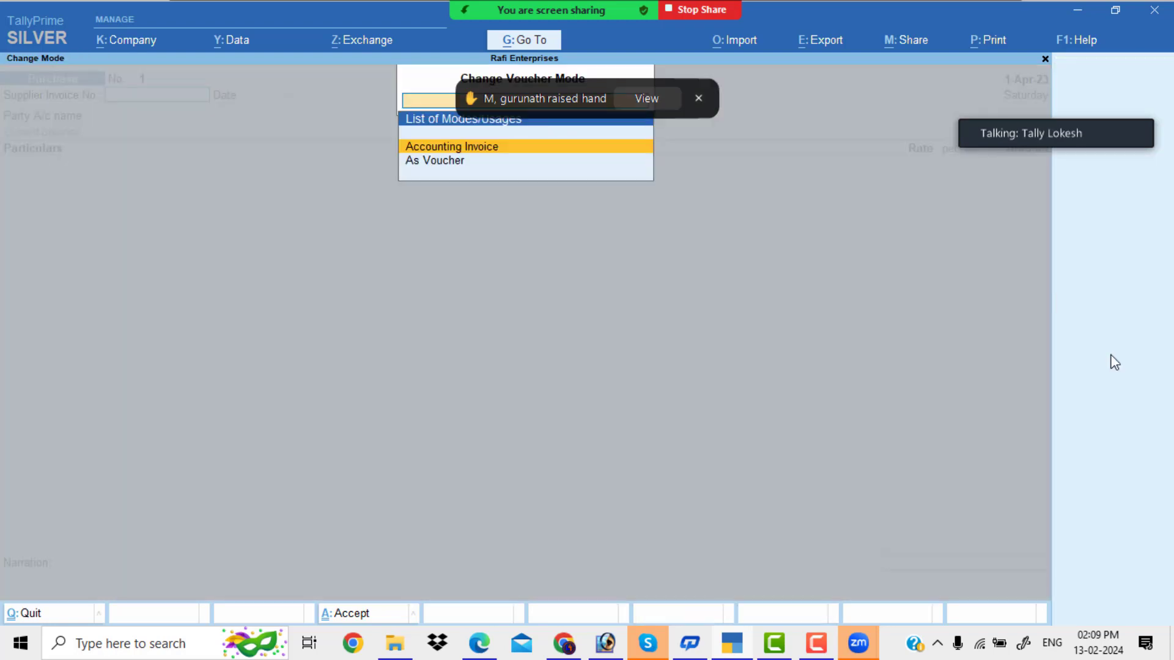
key("Down")
key("Return")
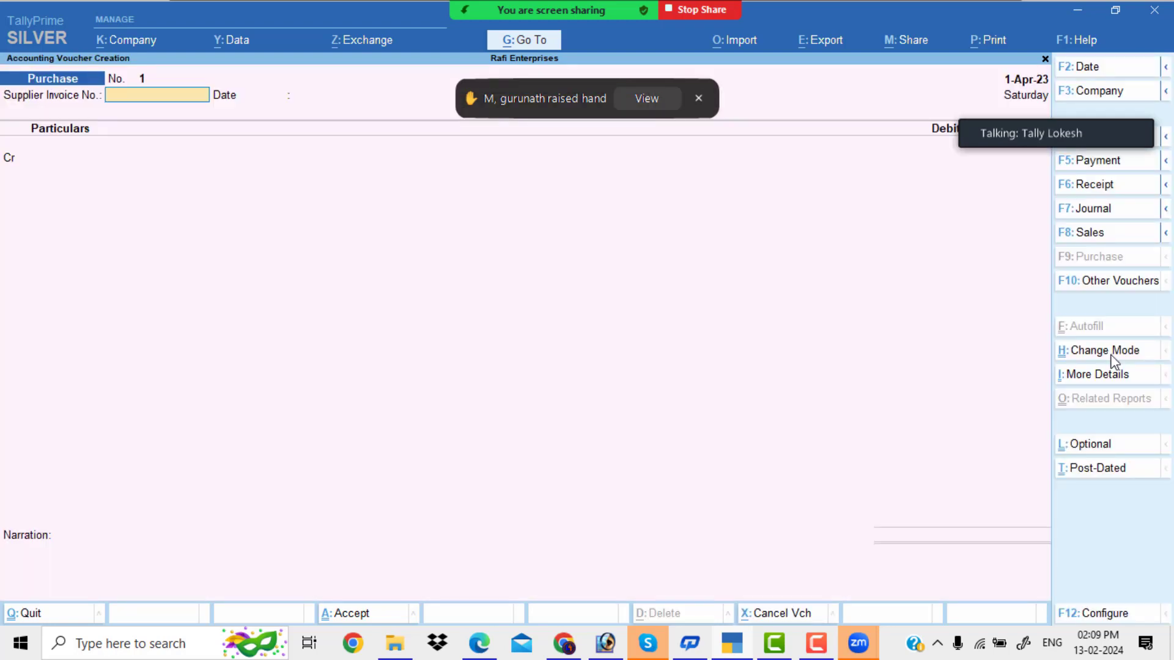
- Credit Priya Traders in the Purchase voucher, leaving the supplier invoice, receipt and party details at their defaults
key("Return")
key("Return")
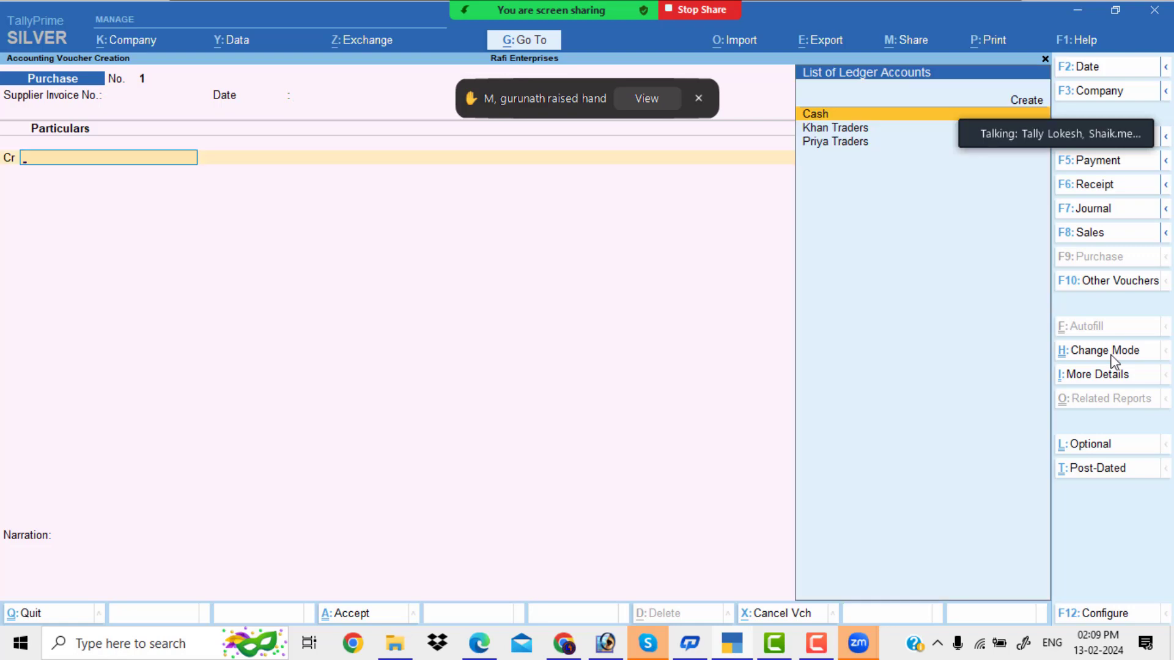
key("Down")
key("Down")
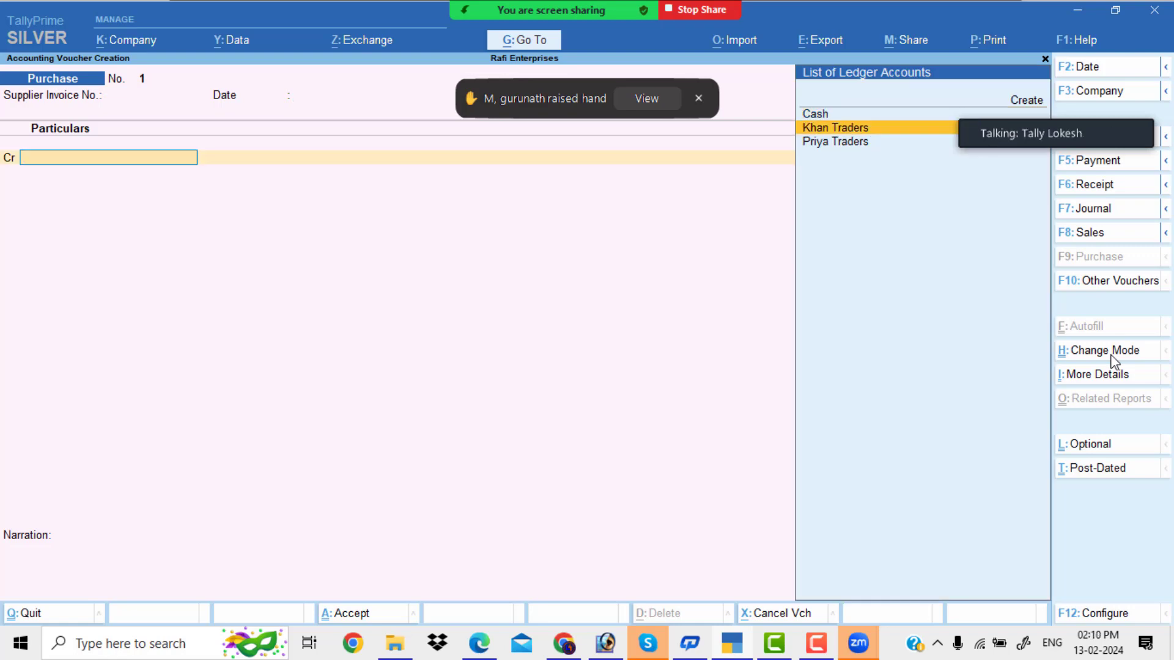
key("Return")
key("Return")
key("Return")
key("Return")
key("Return")
key("Return")
key("Return")
key("Return")
key("Return")
key("Return")
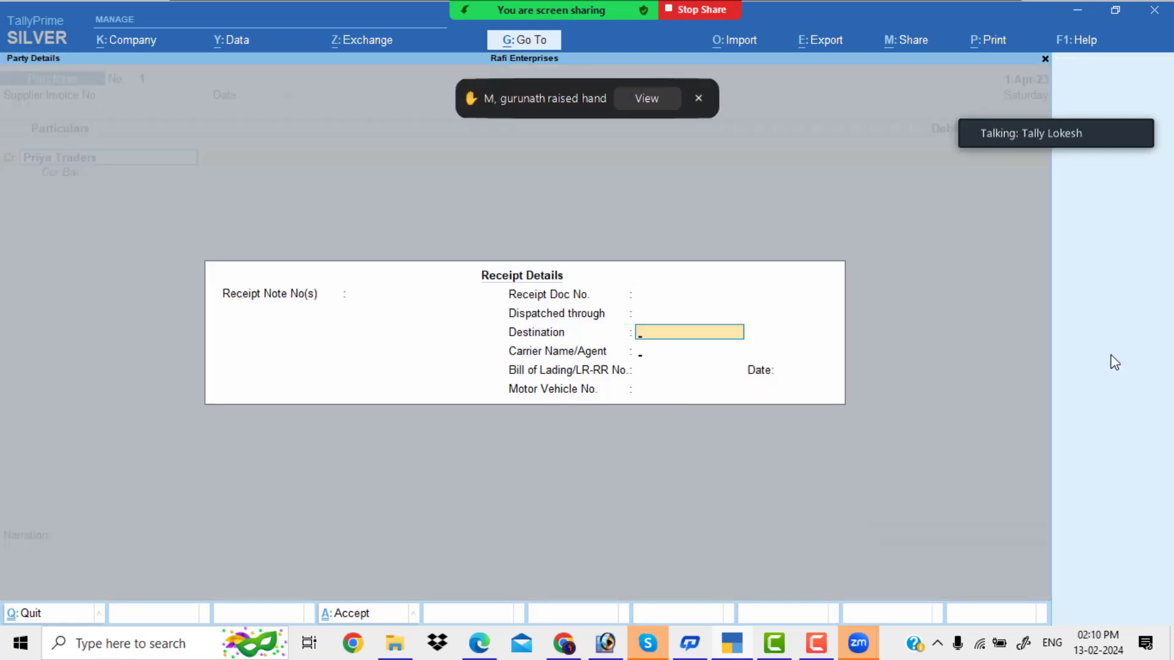
key("Return")
key("Return")
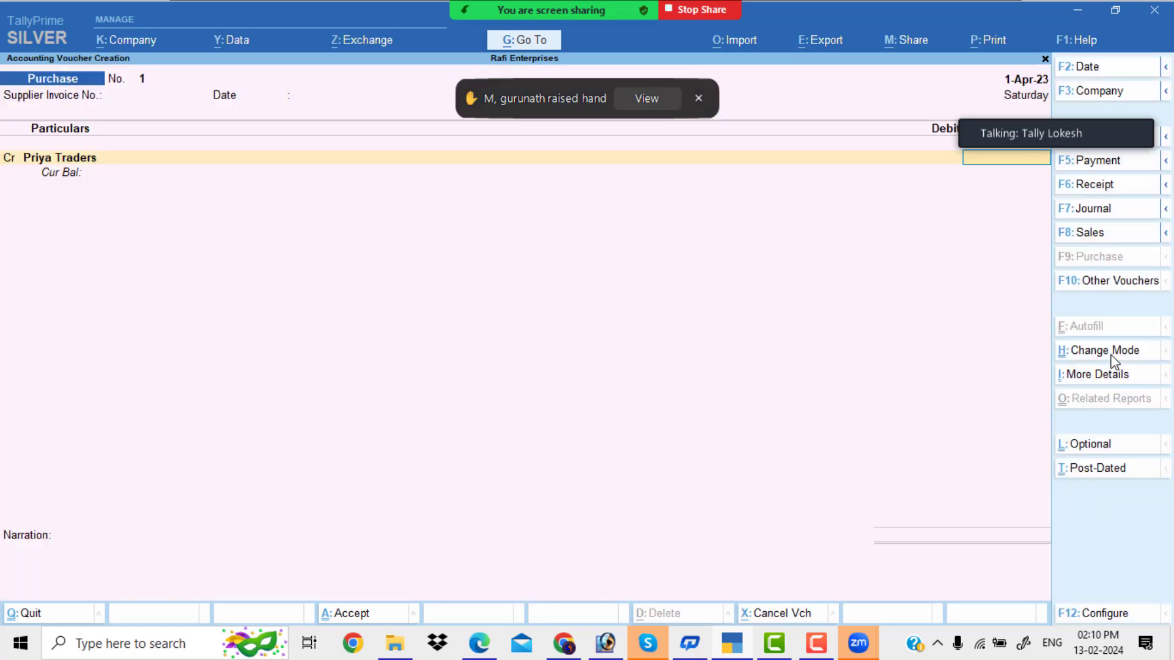
- Enter 260000 as the credit amount for Priya Traders, consulting the purchase total in the Problem 9 PDF
key("alt+Tab")
key("alt+Tab")
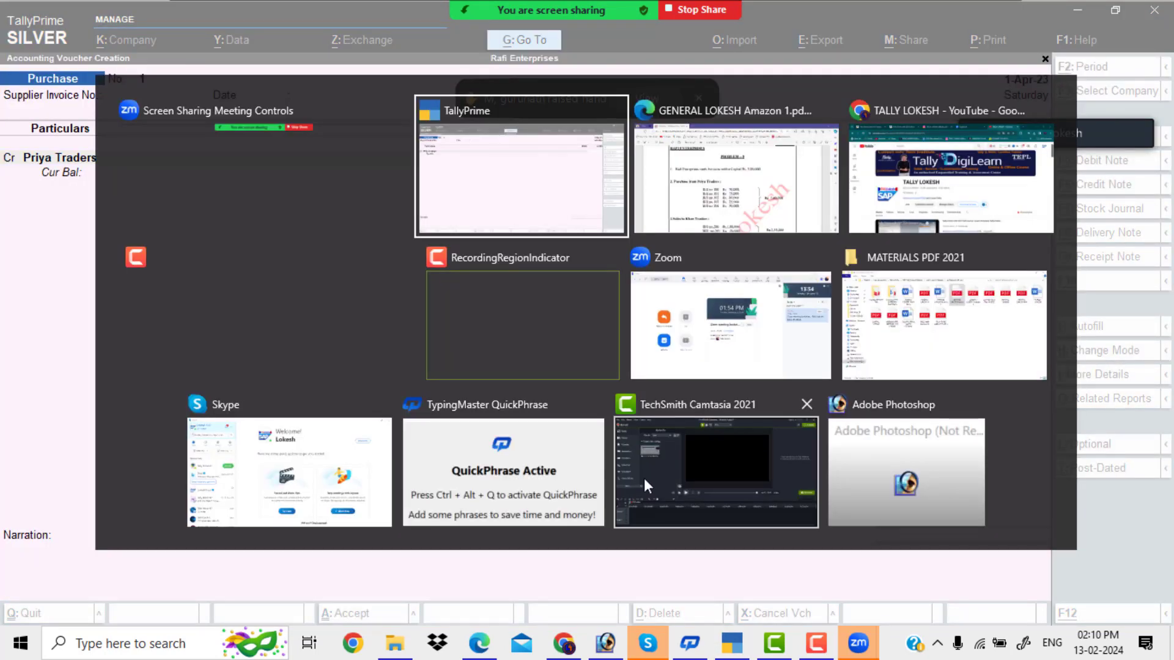
scroll(731, 462, "down", 2)
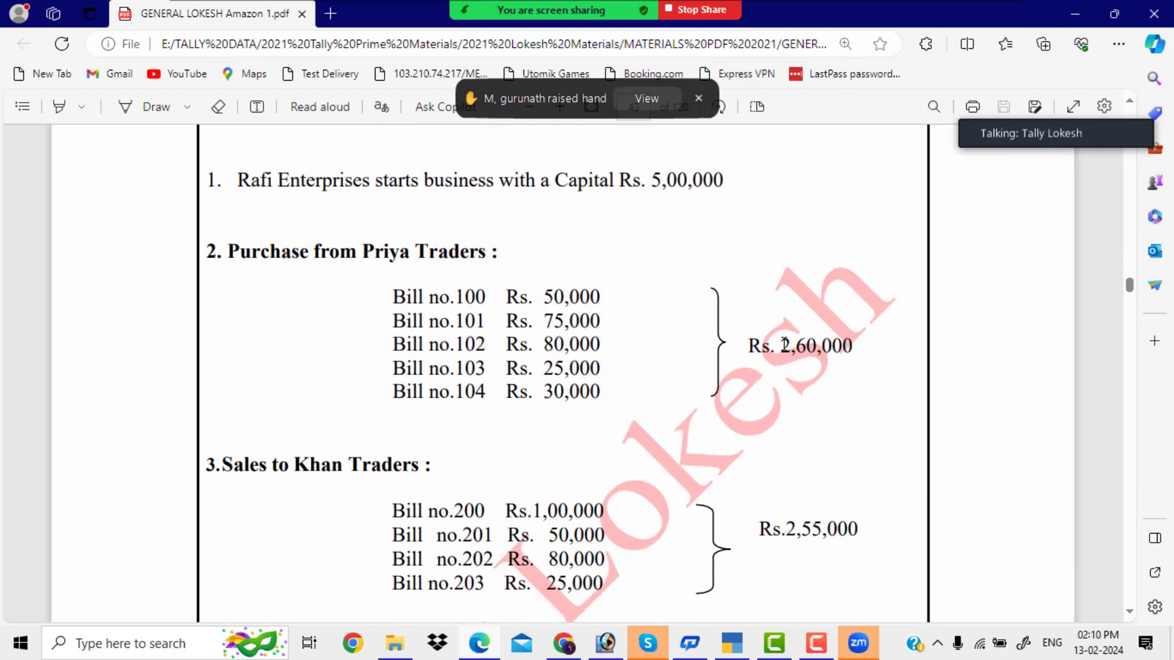
left_click_drag(785, 343, 851, 345)
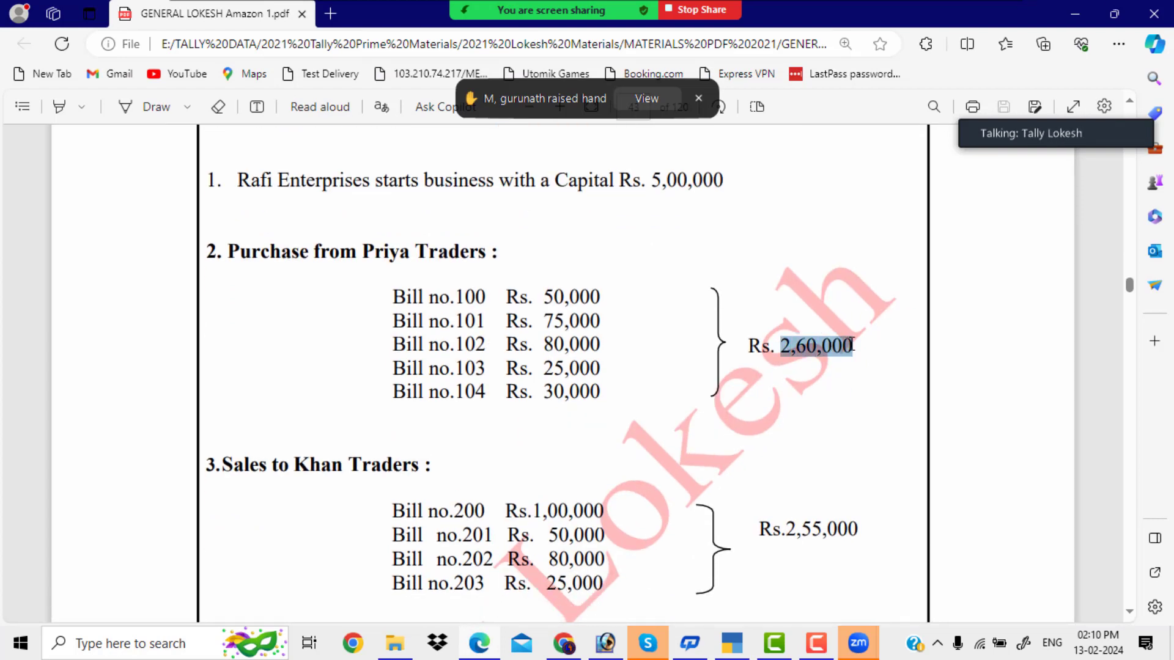
key("alt+Tab")
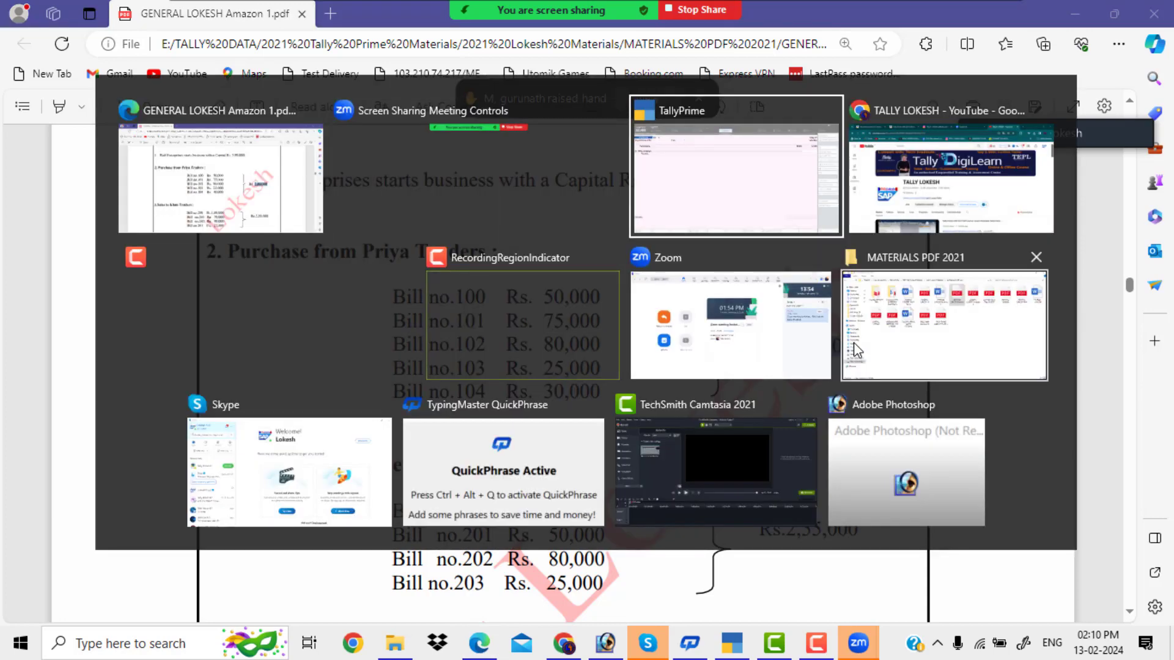
type("2,60,00")
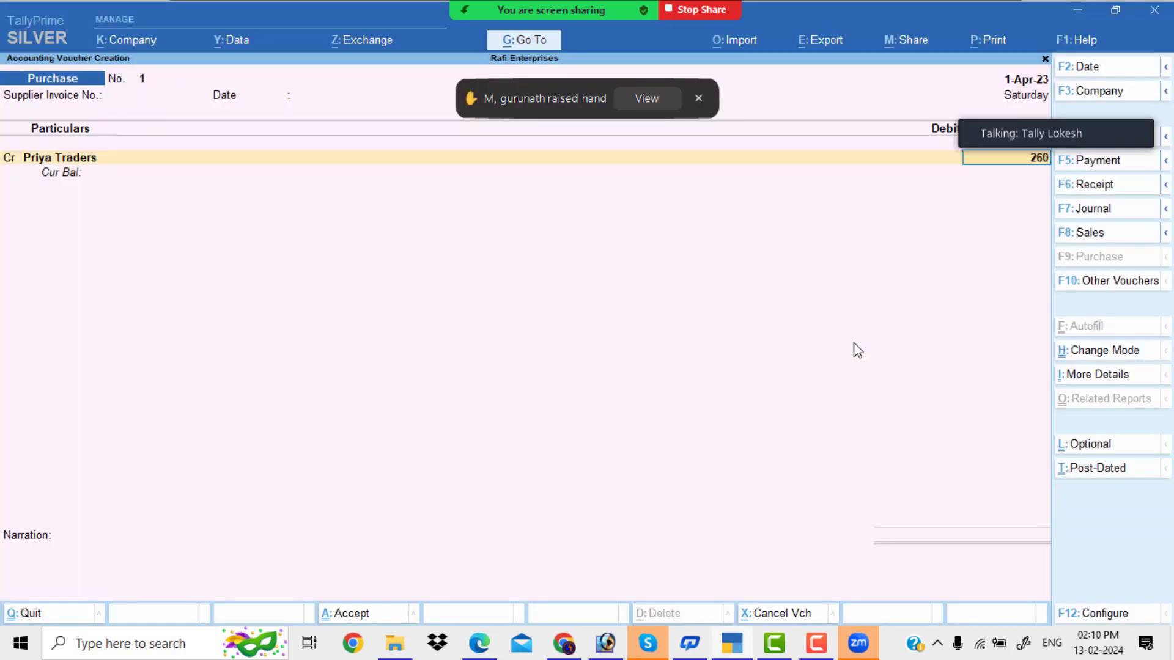
type("000")
key("Return")
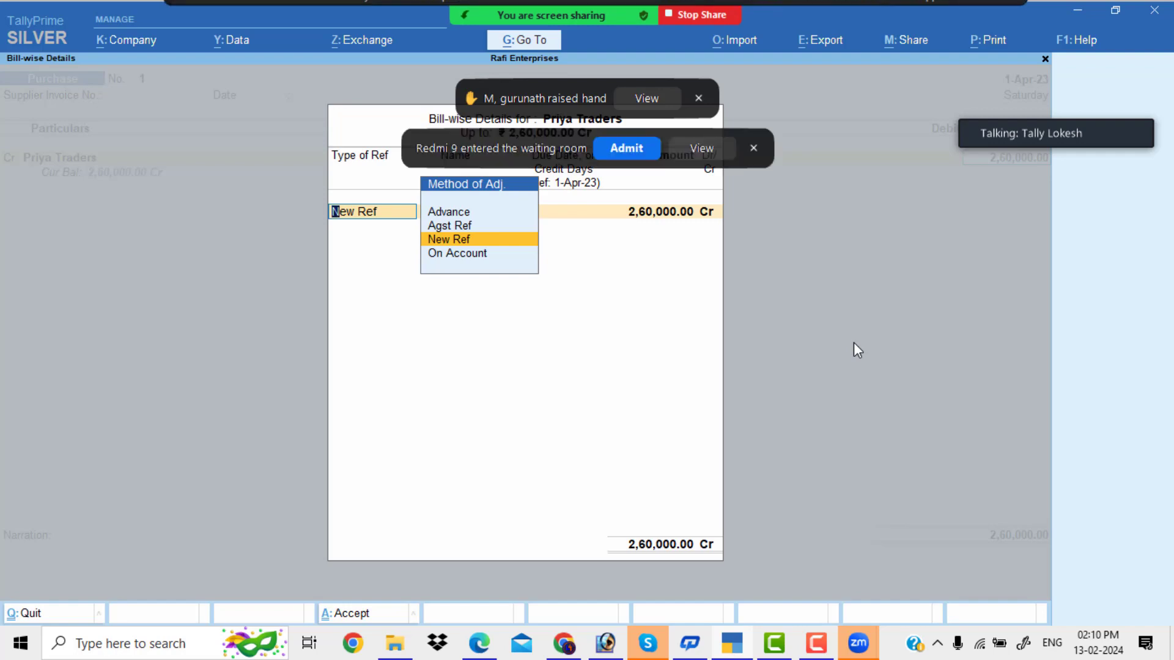
- Admit the waiting participant, and choose New Ref for Priya Traders' bill after going through the other adjustment methods
left_click(630, 149)
key("Return")
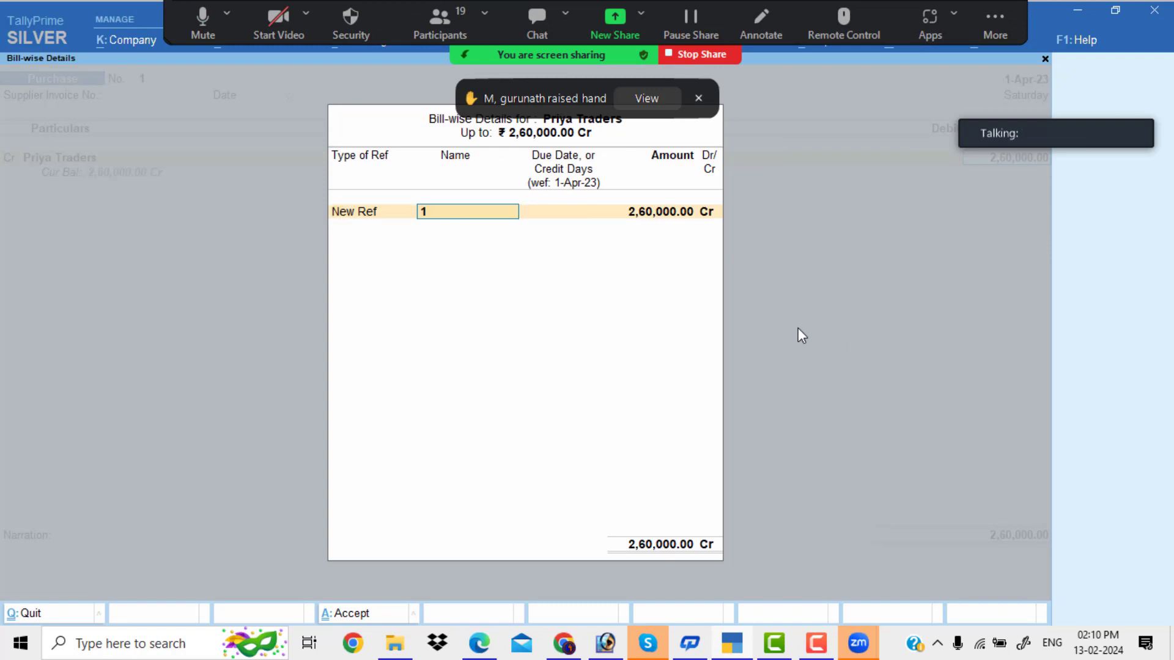
type("Bill")
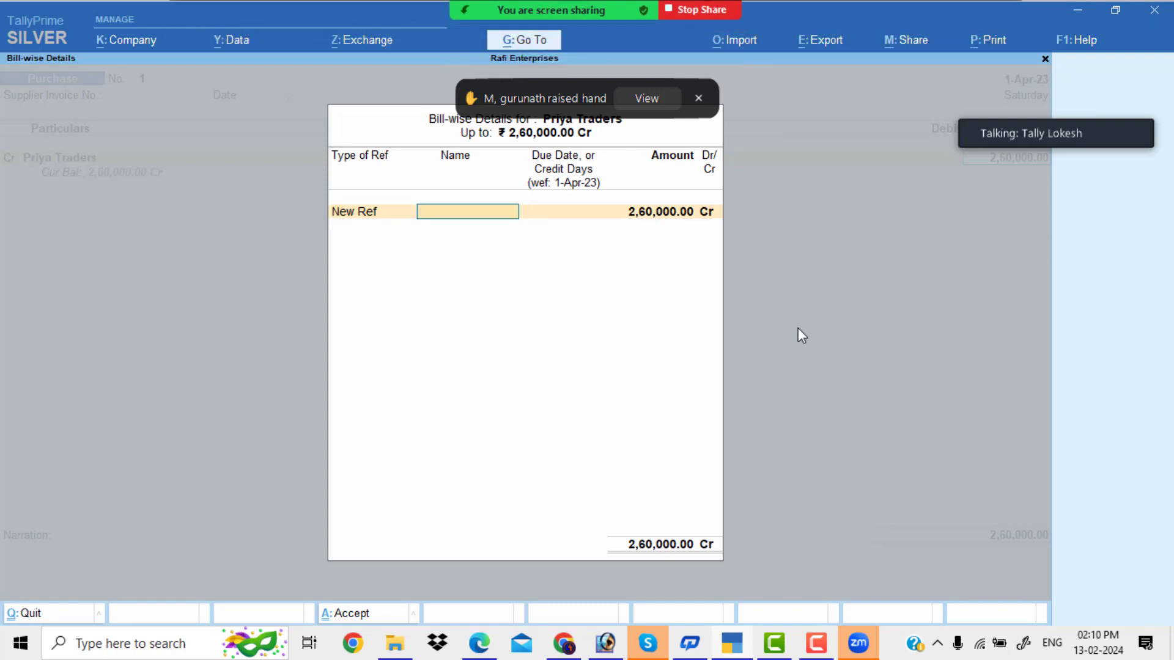
key("BackSpace")
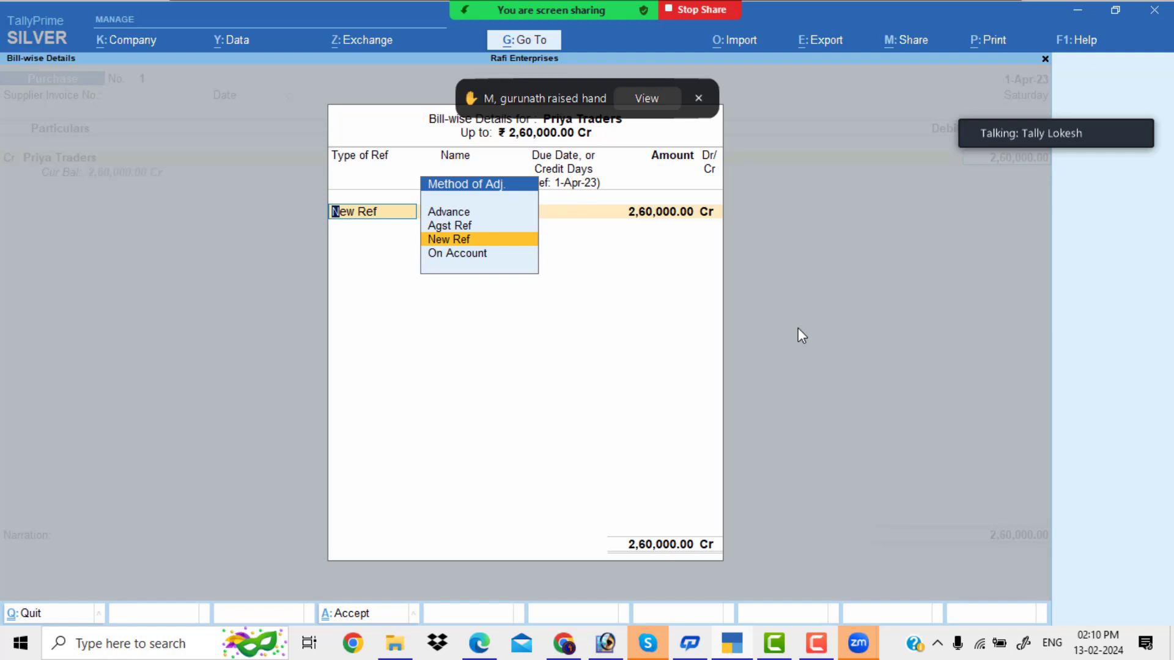
key("Up")
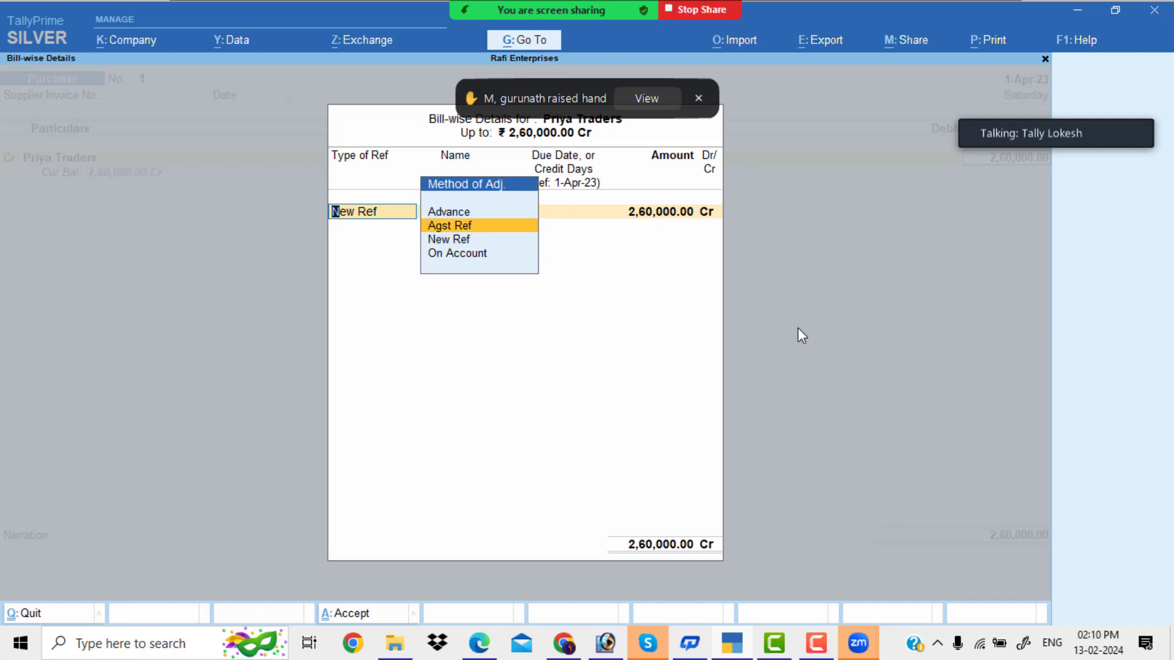
key("Down")
key("Down")
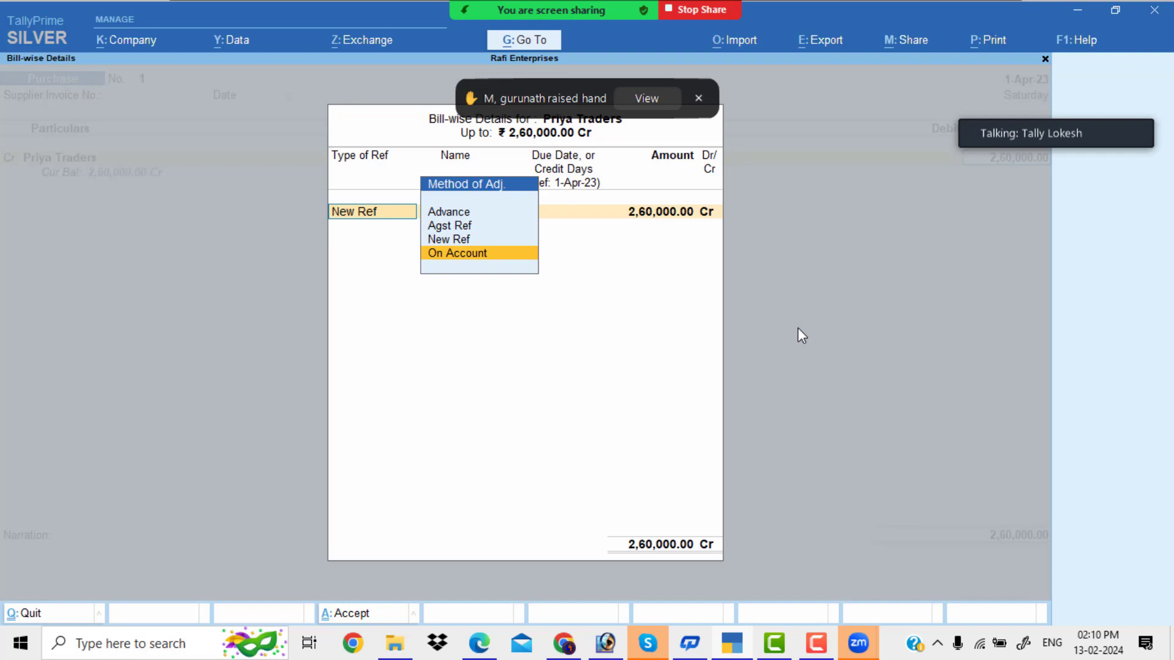
key("Up")
key("Up")
key("Up")
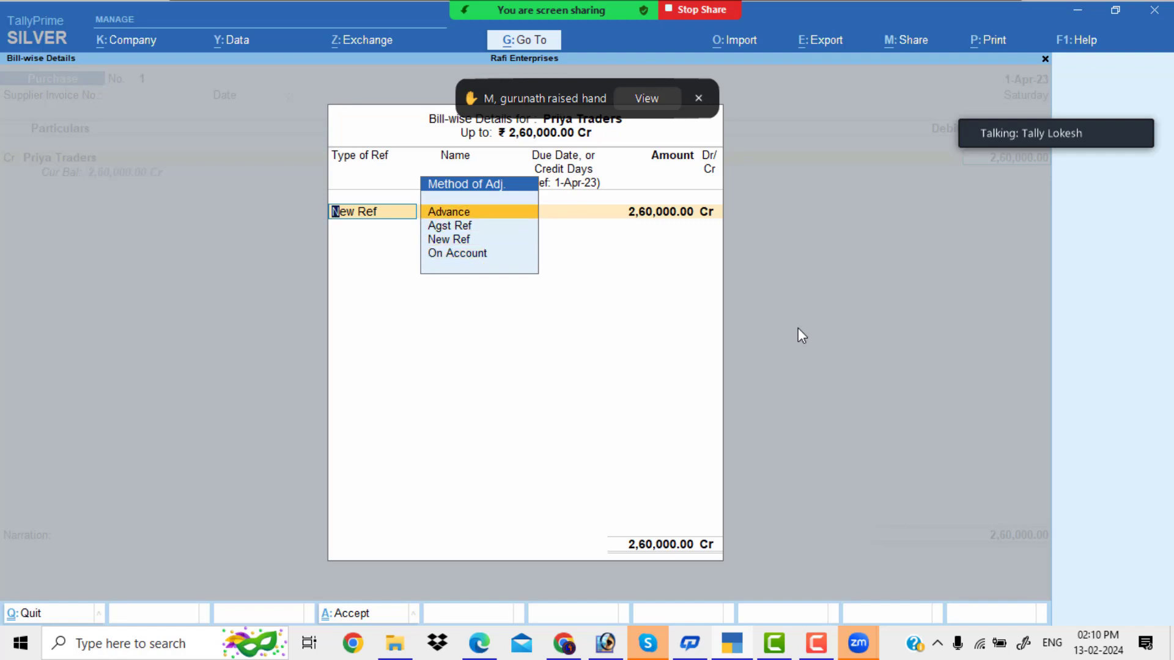
key("Down")
key("Down")
key("Return")
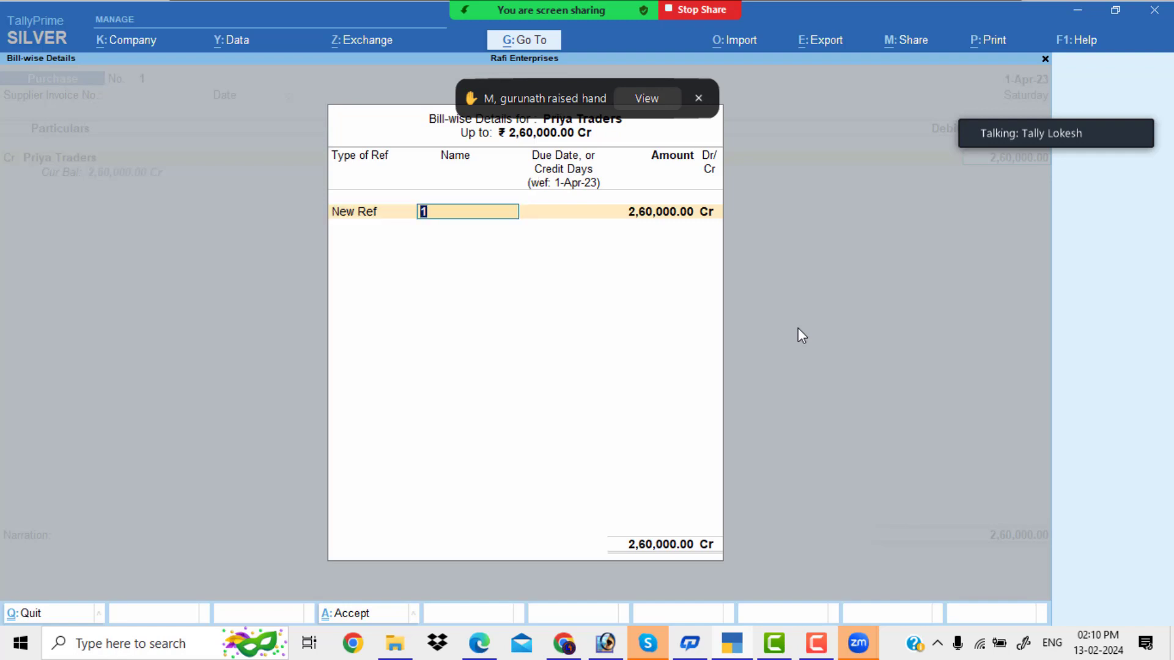
- Name Priya Traders' new bill reference Bill No 100, consulting the bill numbers in the course PDF
type("Billn")
key("BackSpace")
type("No")
key("alt+Tab")
key("alt+Tab")
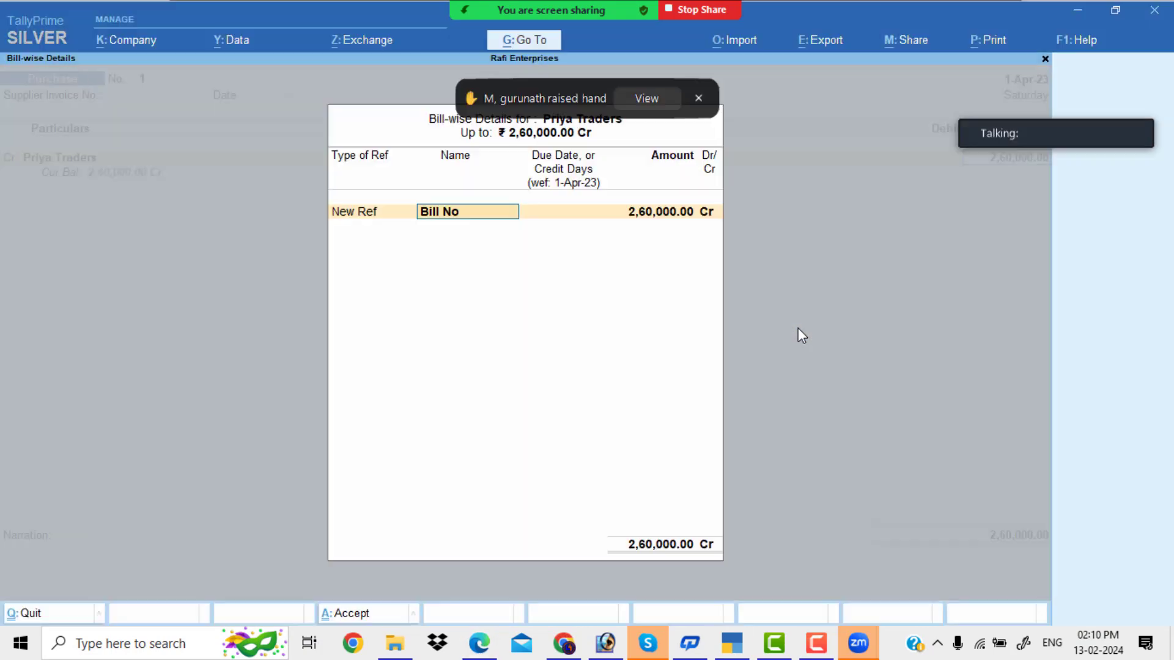
type("o 100")
key("Return")
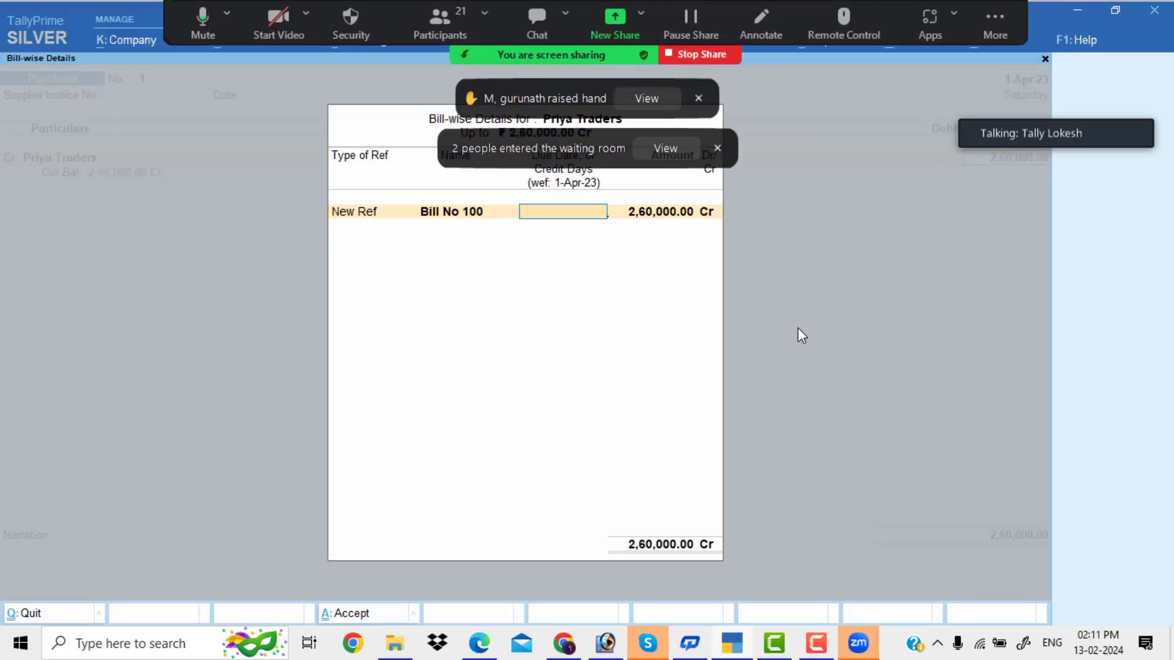
- Admit all waiting participants, minimize the participants list and return to the due date field of Bill No 100
left_click(443, 18)
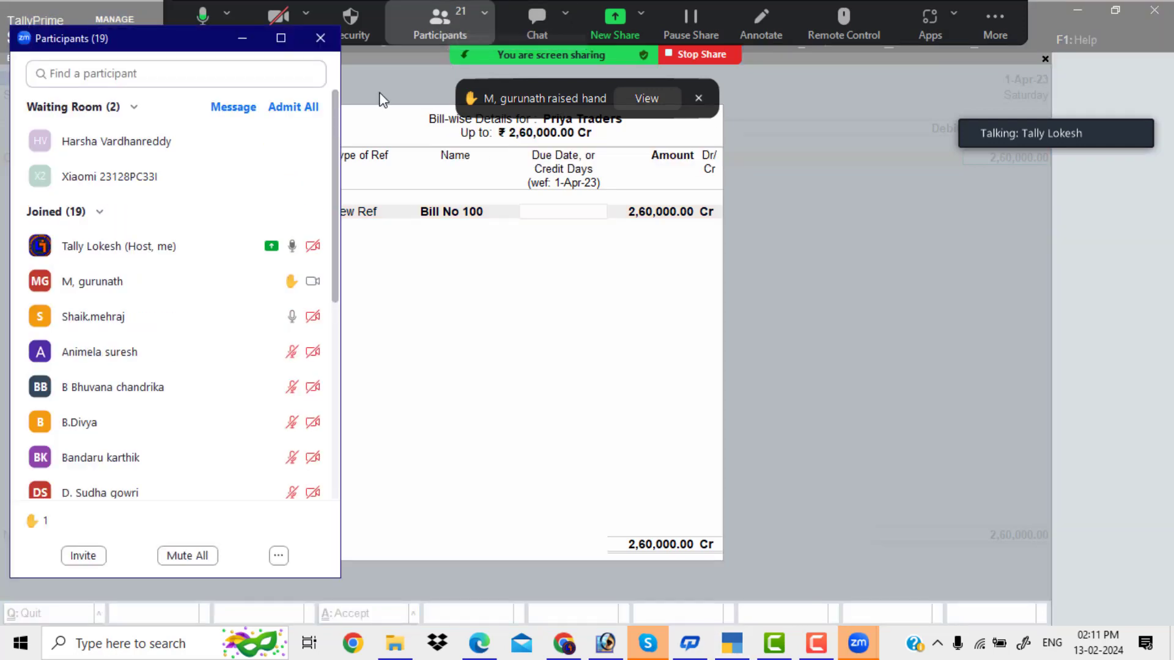
left_click(296, 109)
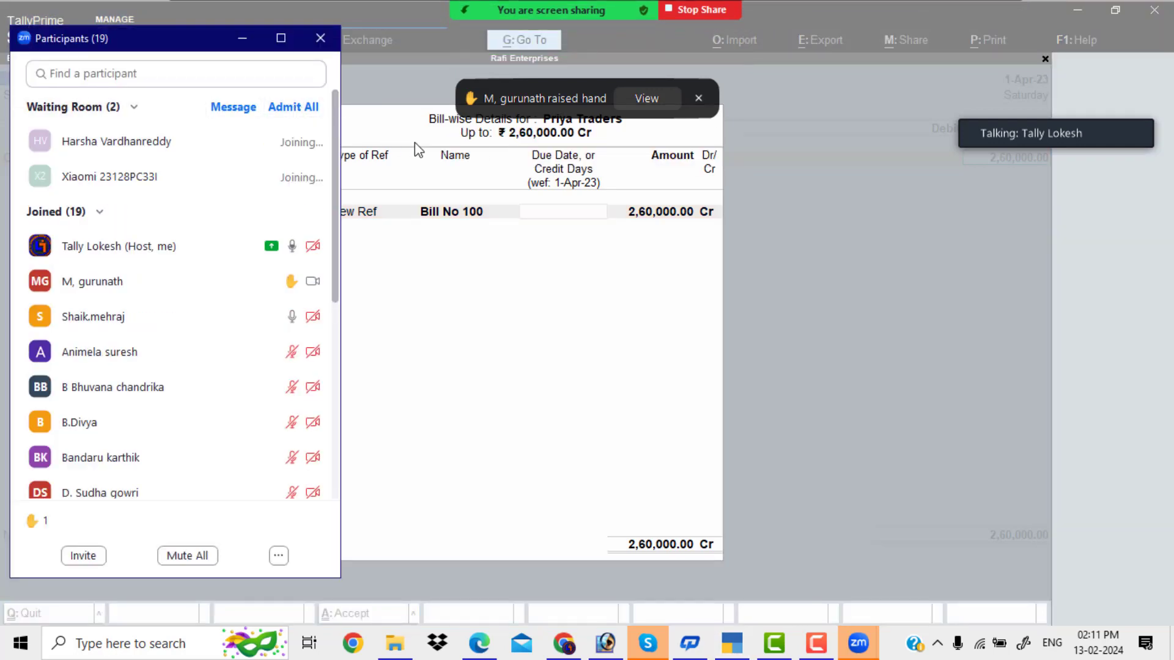
left_click(643, 215)
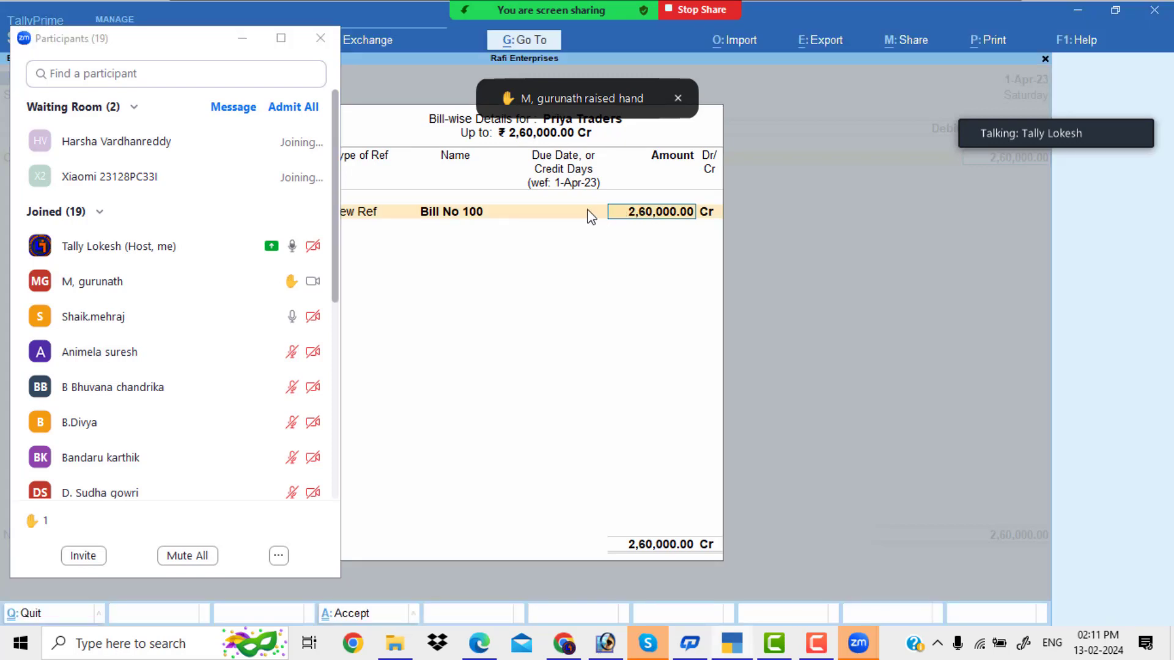
left_click(240, 44)
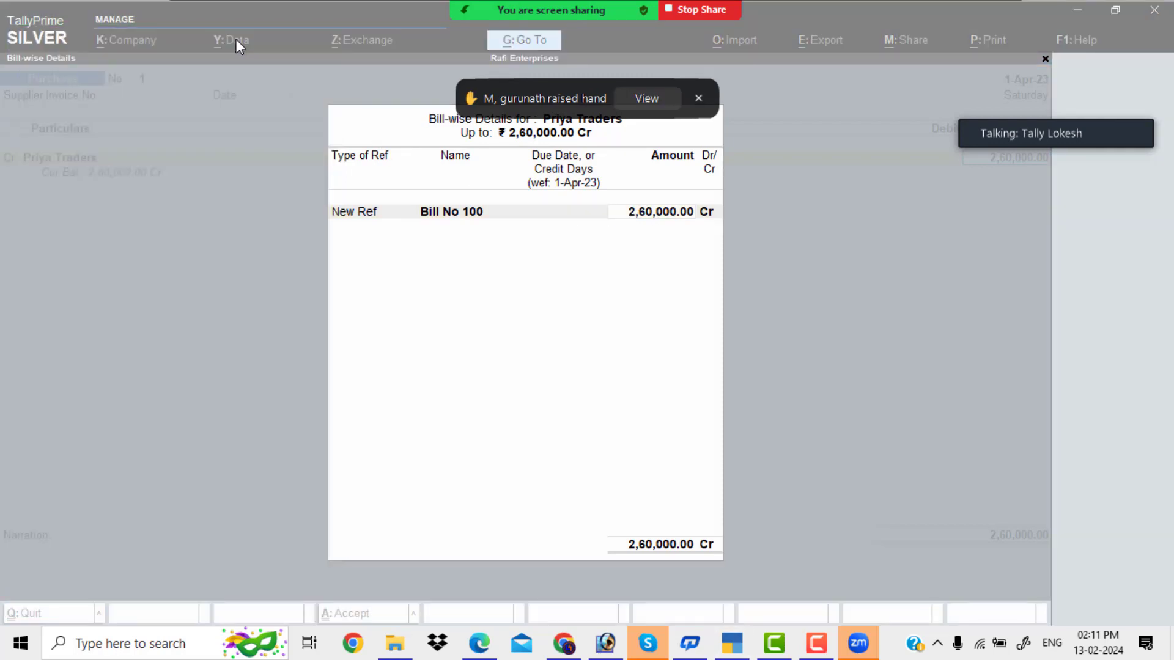
left_click(551, 214)
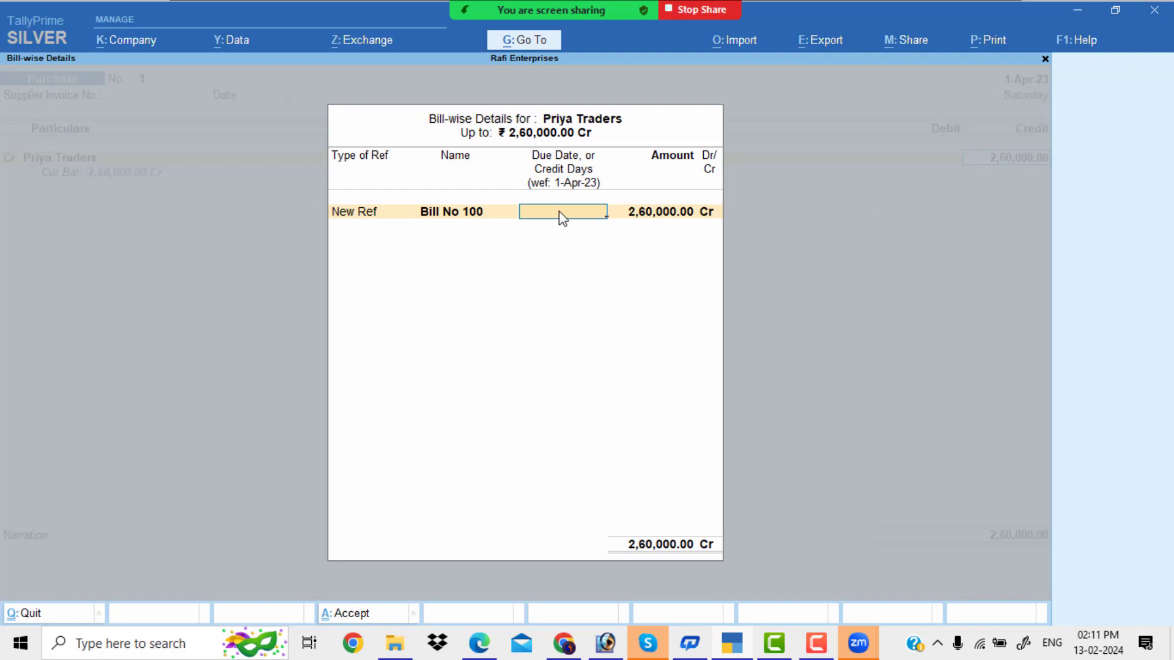
- Set the amount of Bill No 100 to 50000, leaving its due date blank, and admit the waiting participant
key("Return")
type("500")
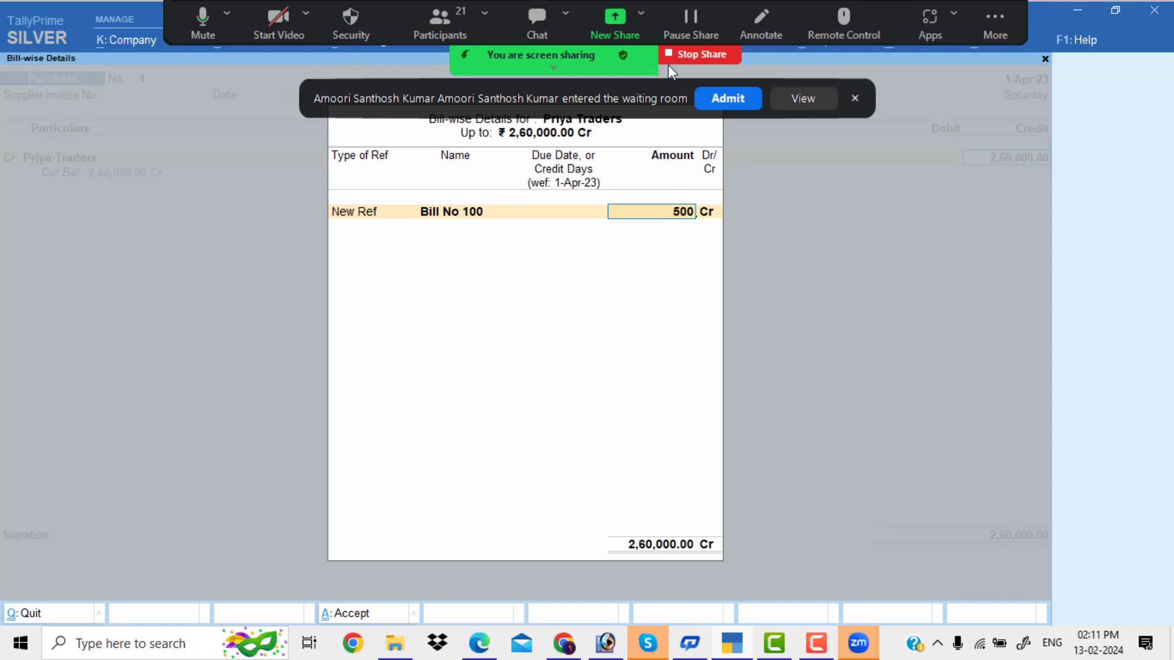
left_click(723, 98)
type("00")
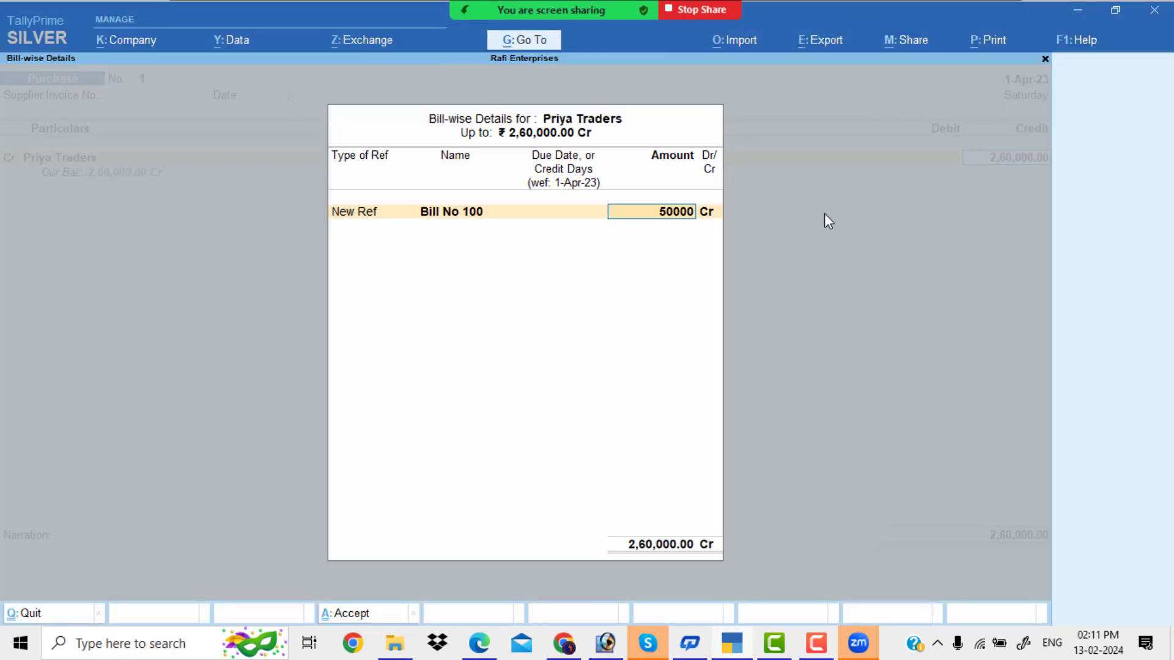
key("Return")
key("Return")
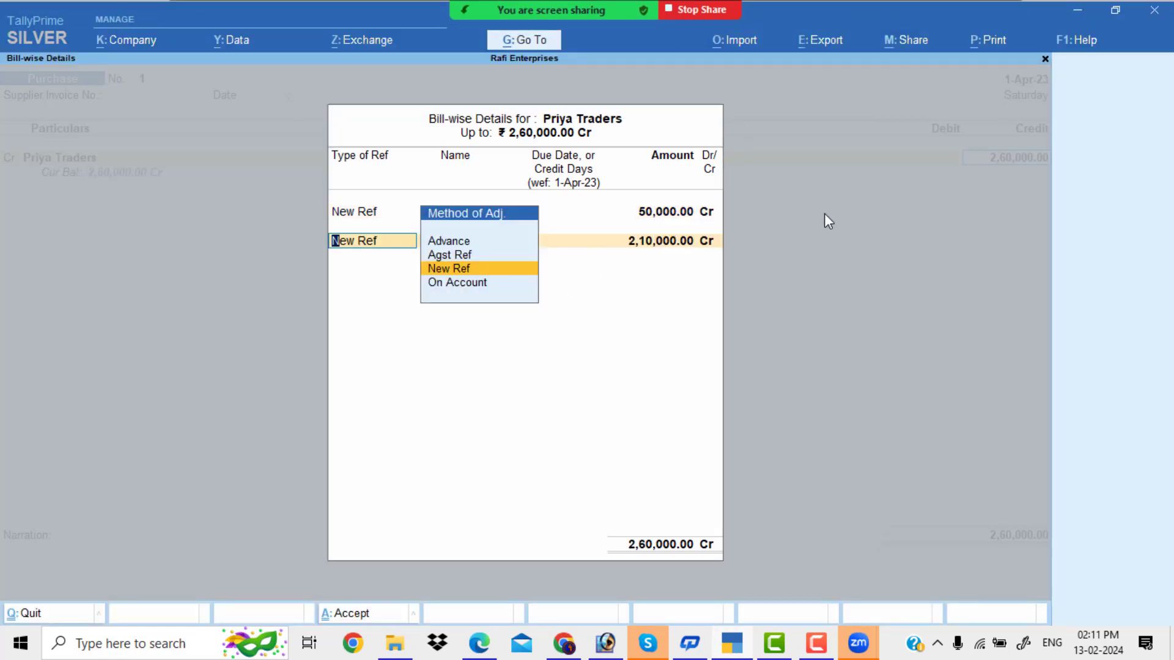
- Go back over the Bill No 100 entry and add a second New Ref named Bill No 101 without a due date
key("BackSpace")
key("BackSpace")
key("BackSpace")
key("BackSpace")
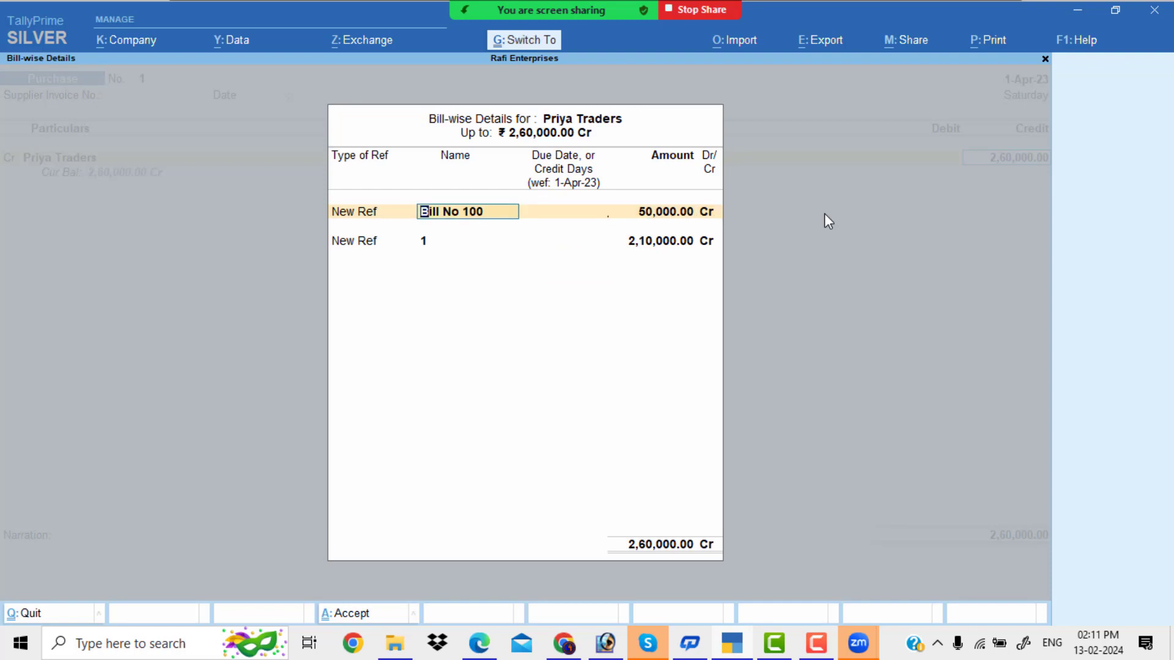
key("Return")
key("Return")
key("Return")
key("Return")
key("Return")
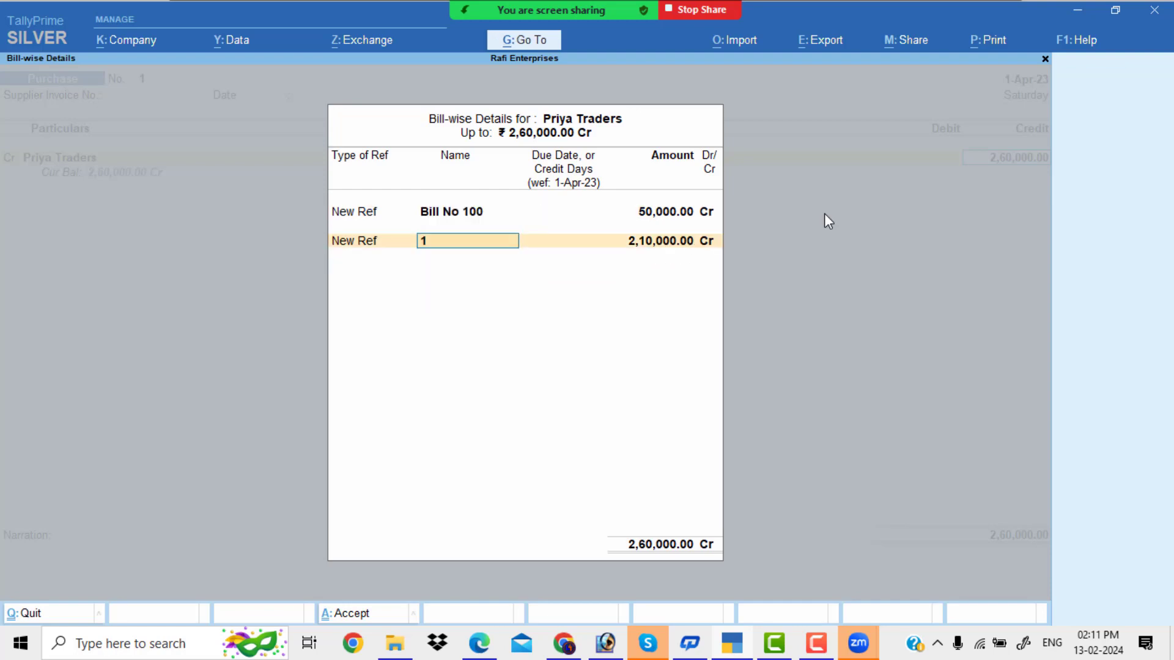
type("Bill No 100")
key("Return")
key("Return")
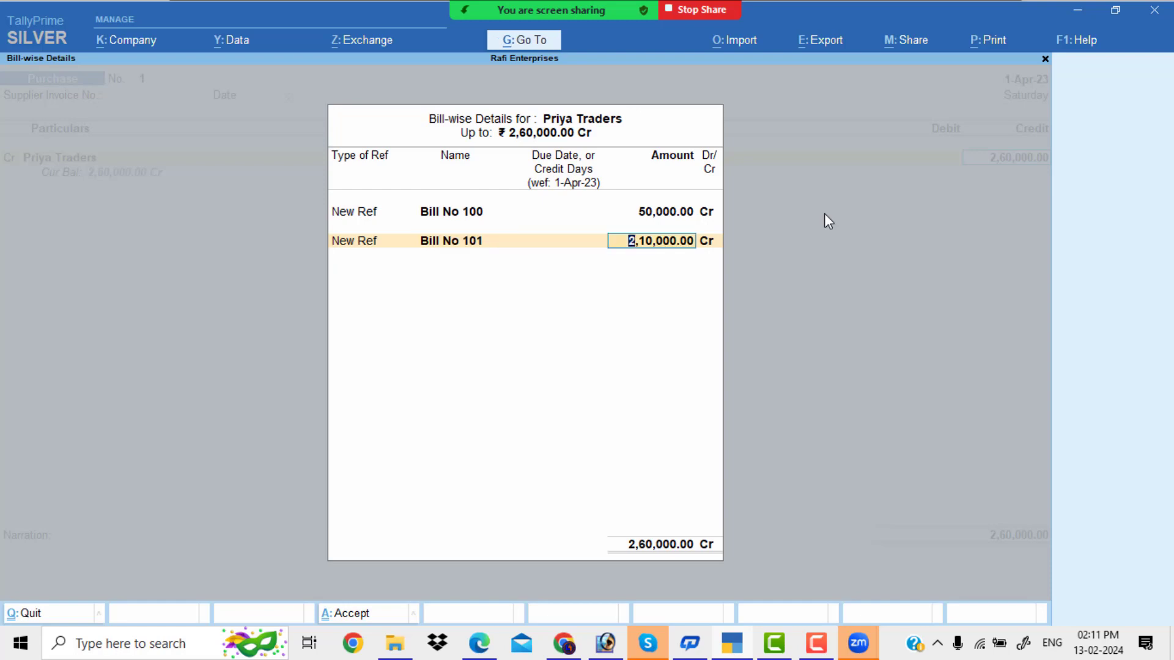
- Set the amount of Bill No 101 to 75000, consulting the purchase bills in the Problem 9 PDF
key("alt+Tab")
key("alt+Tab")
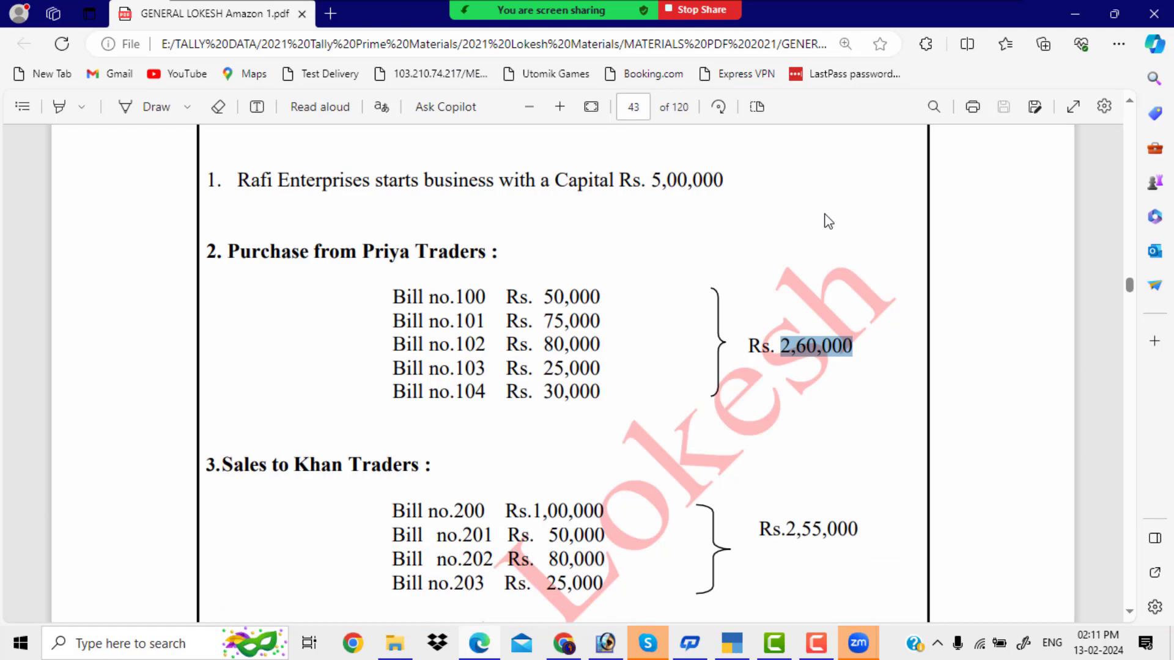
key("alt+Tab")
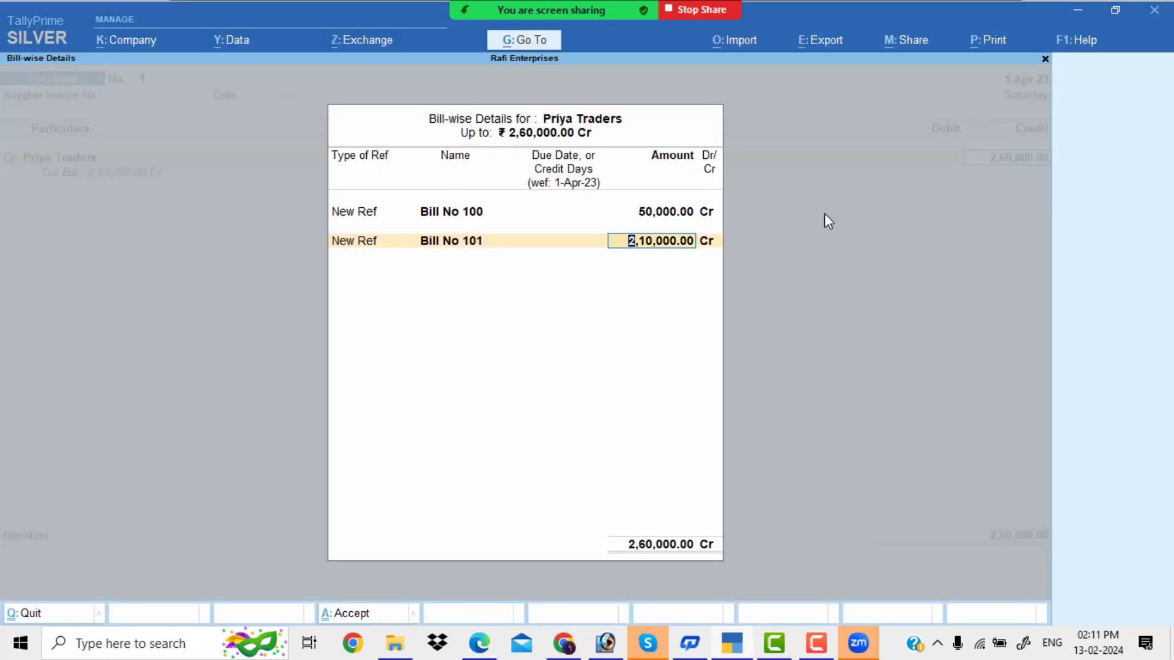
type("75,000")
key("Return")
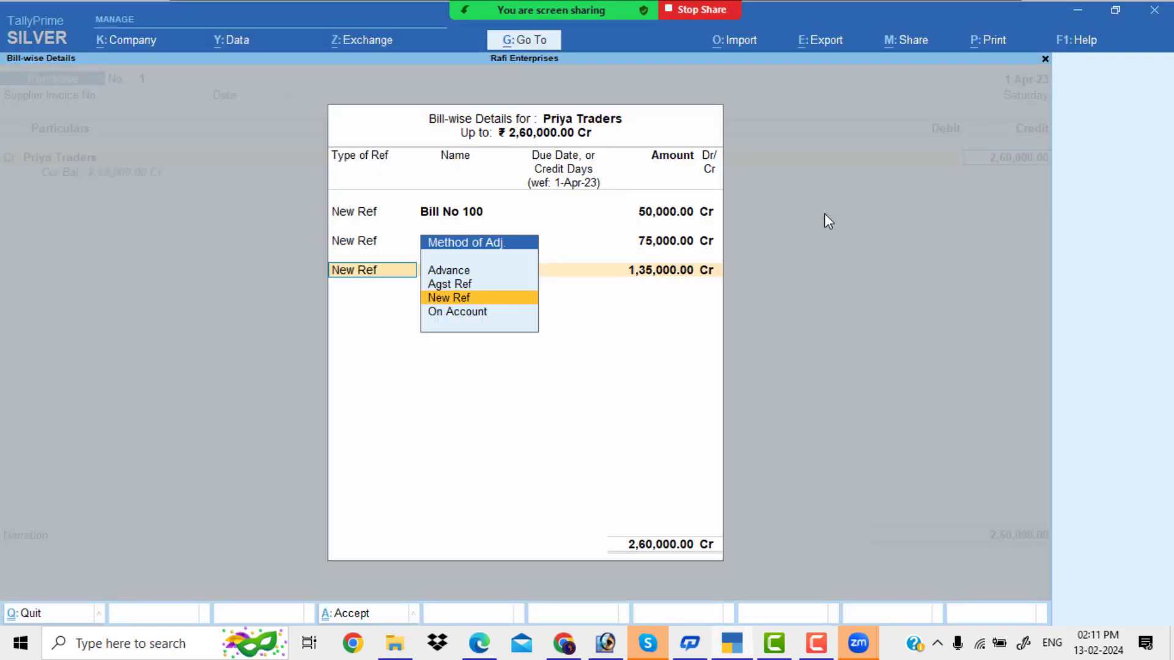
- Add a New Ref named Bill No 102 for 80000, consulting the purchase bills in the PDF
key("Return")
type("1")
type("Bill No 100")
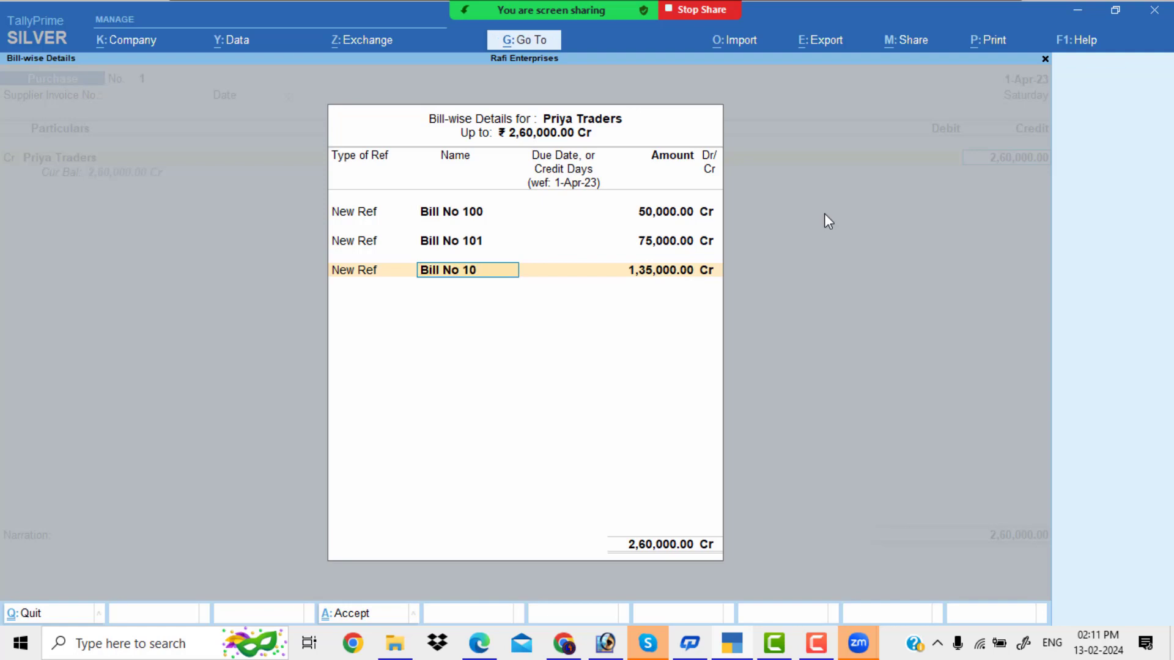
type("2")
key("Return")
key("alt+Tab")
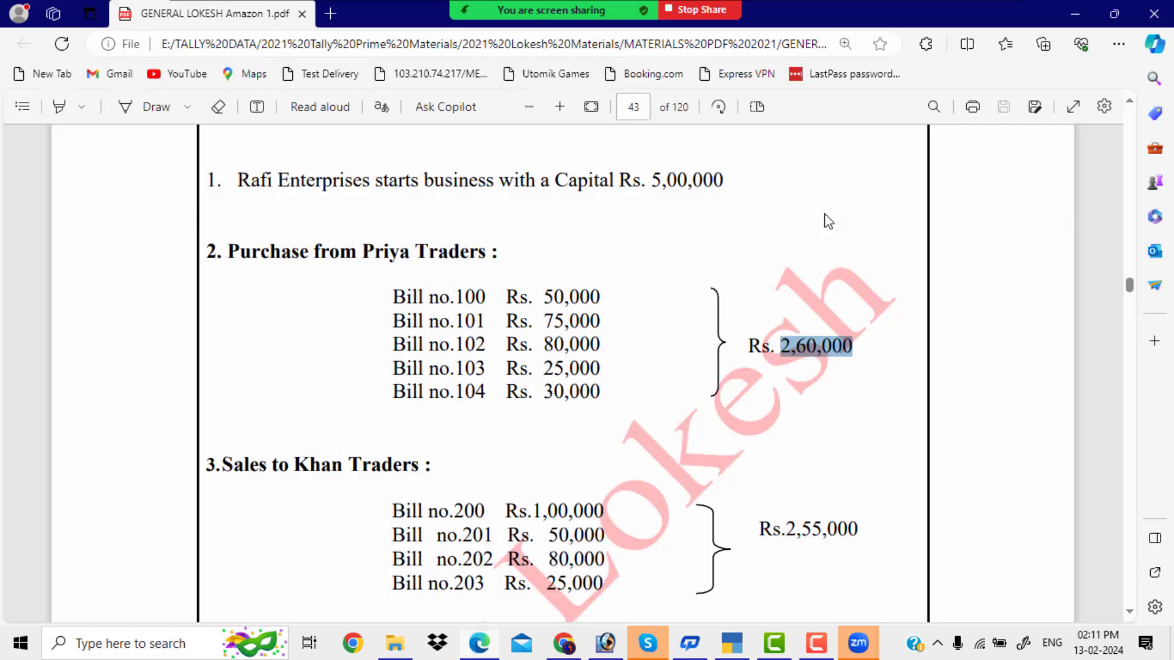
key("alt+Tab")
type("80000")
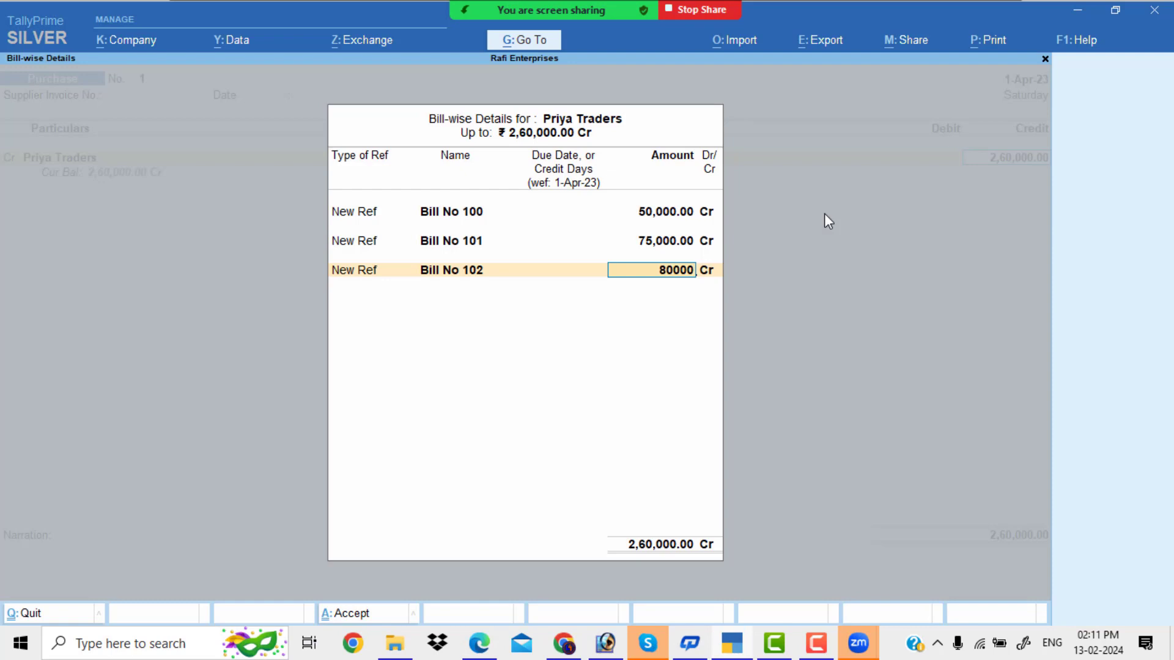
key("Return")
- Add a New Ref named Bill No 103 for 25000, consulting the PDF and admitting the waiting participant
key("Return")
type("Bill No 100")
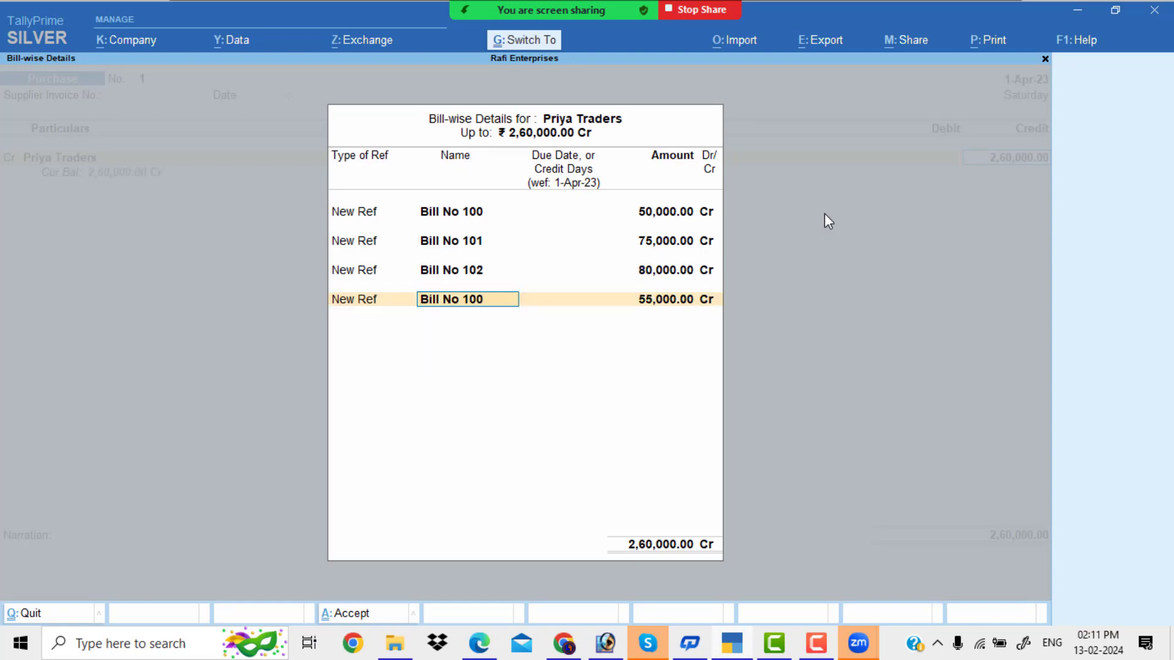
key("BackSpace")
type("103")
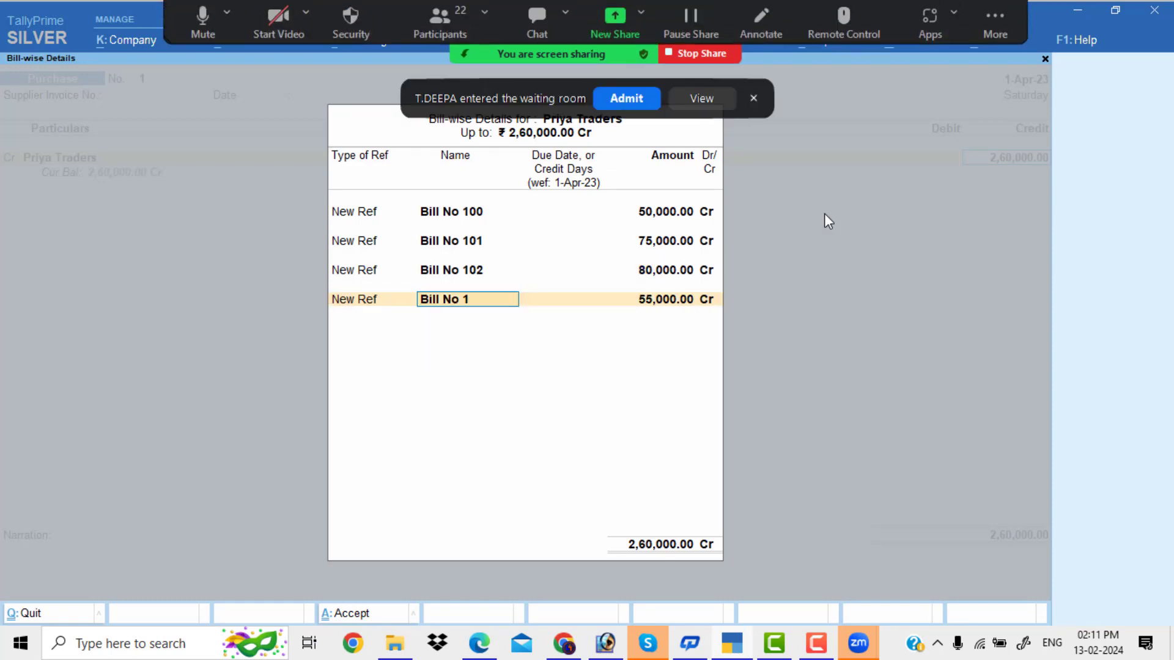
key("Return")
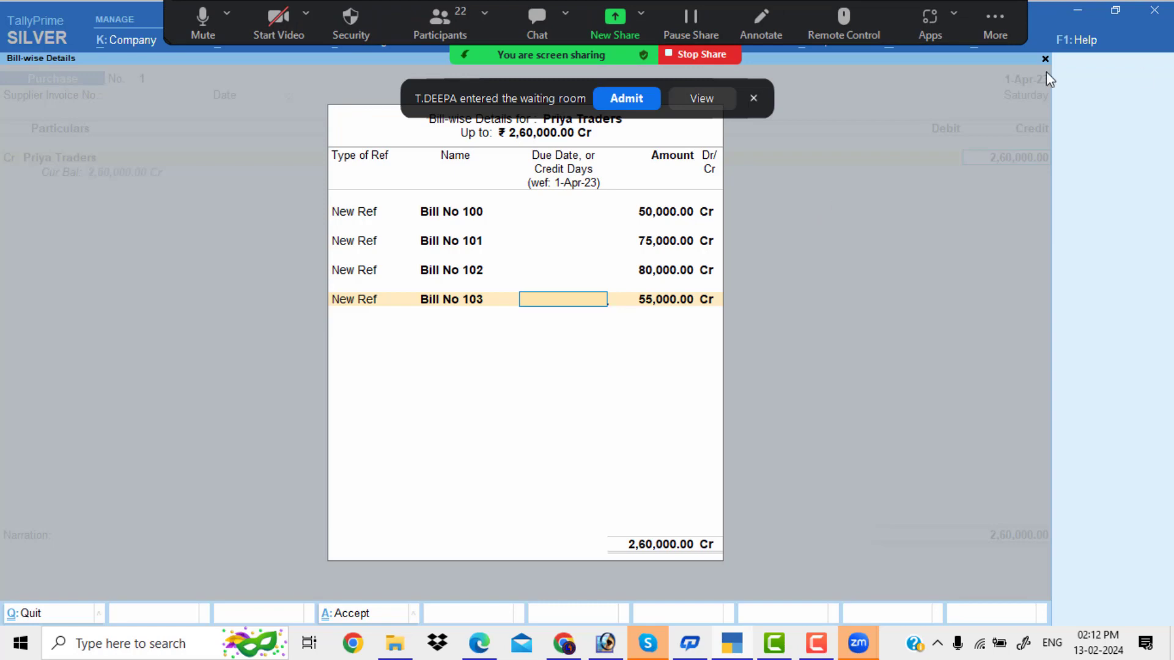
left_click(621, 97)
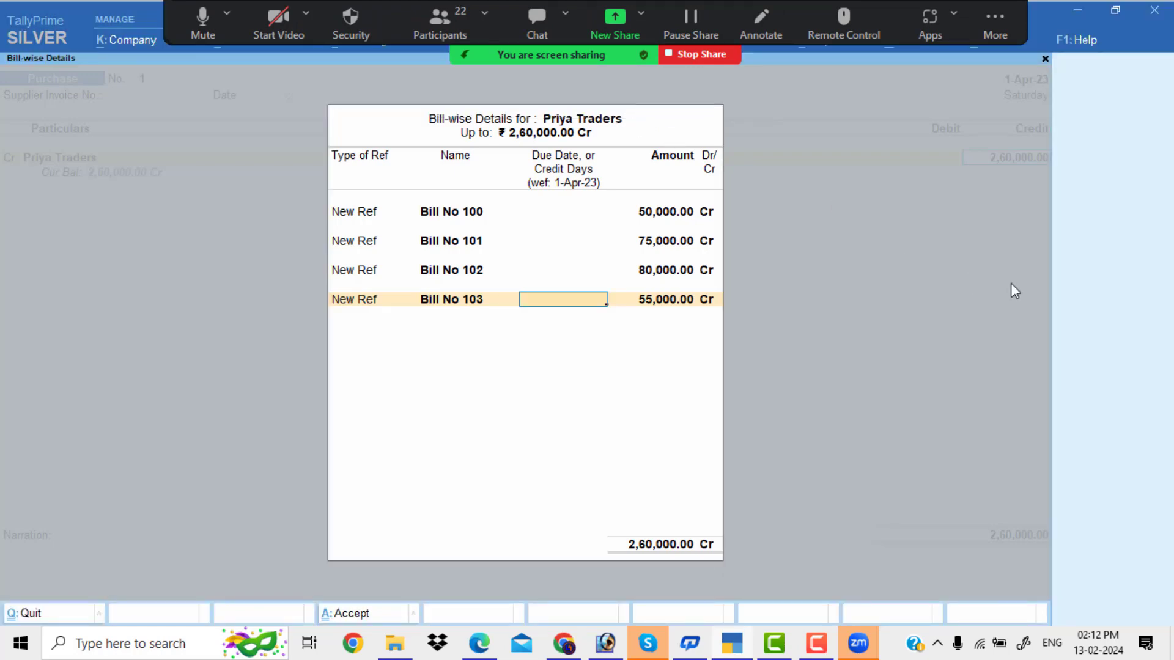
key("Return")
key("alt+Tab")
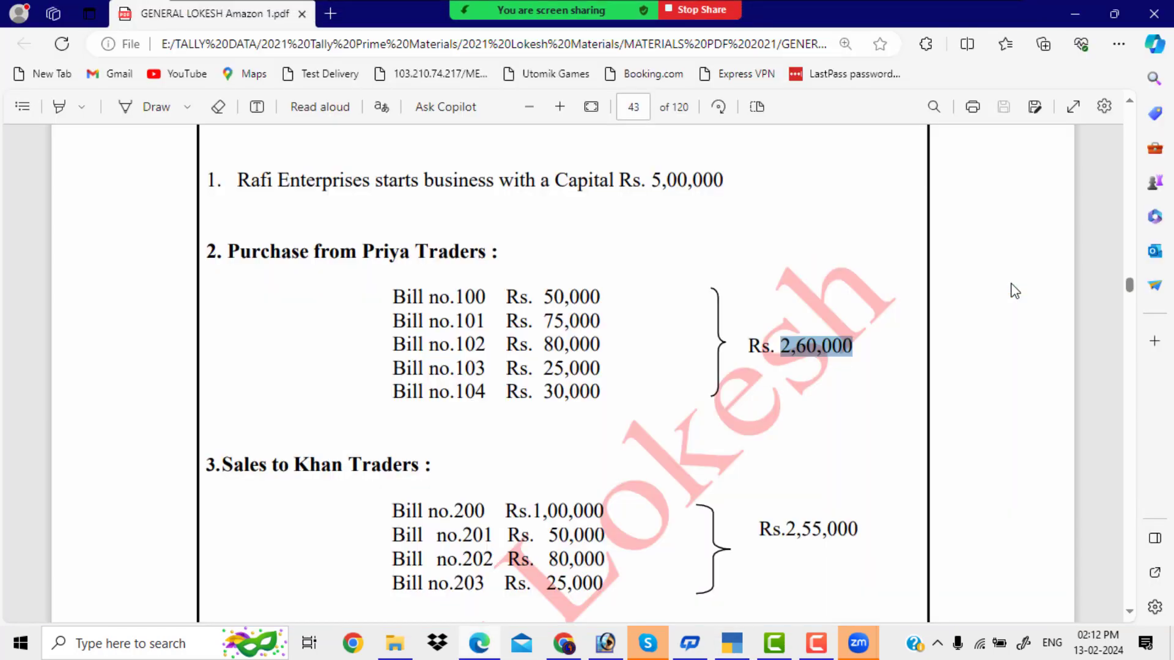
key("alt+Tab")
type("25,0")
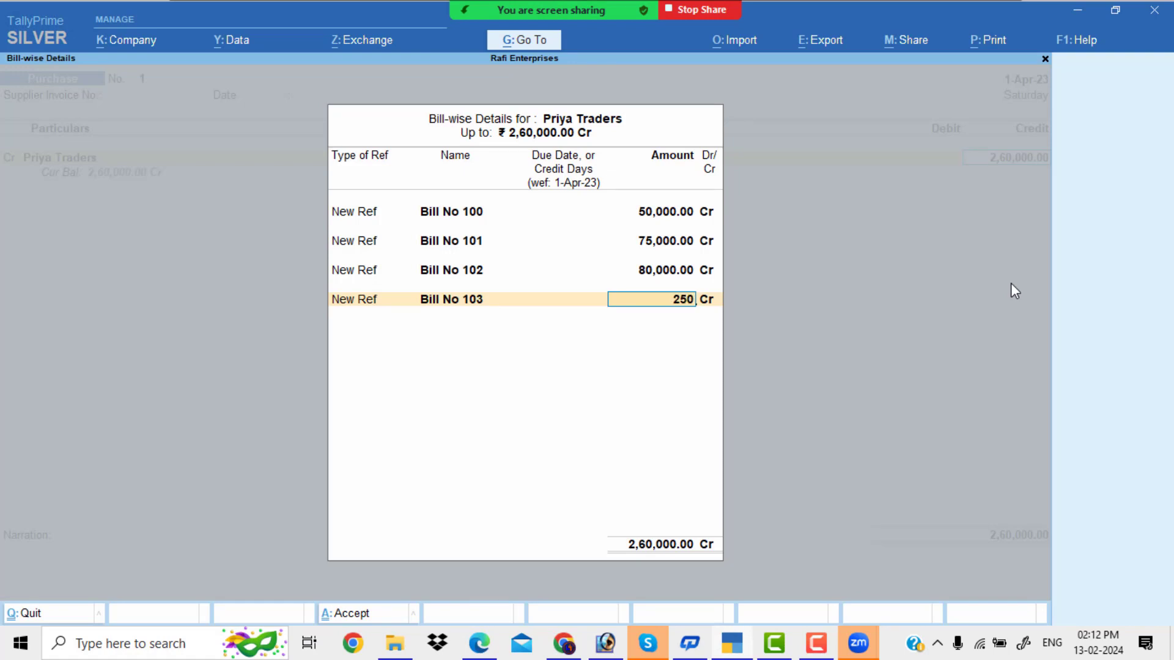
type("00")
key("Return")
- Add a New Ref named Bill No 104 for the remaining 30,000 and complete Priya Traders' bill-wise details
key("Return")
key("Return")
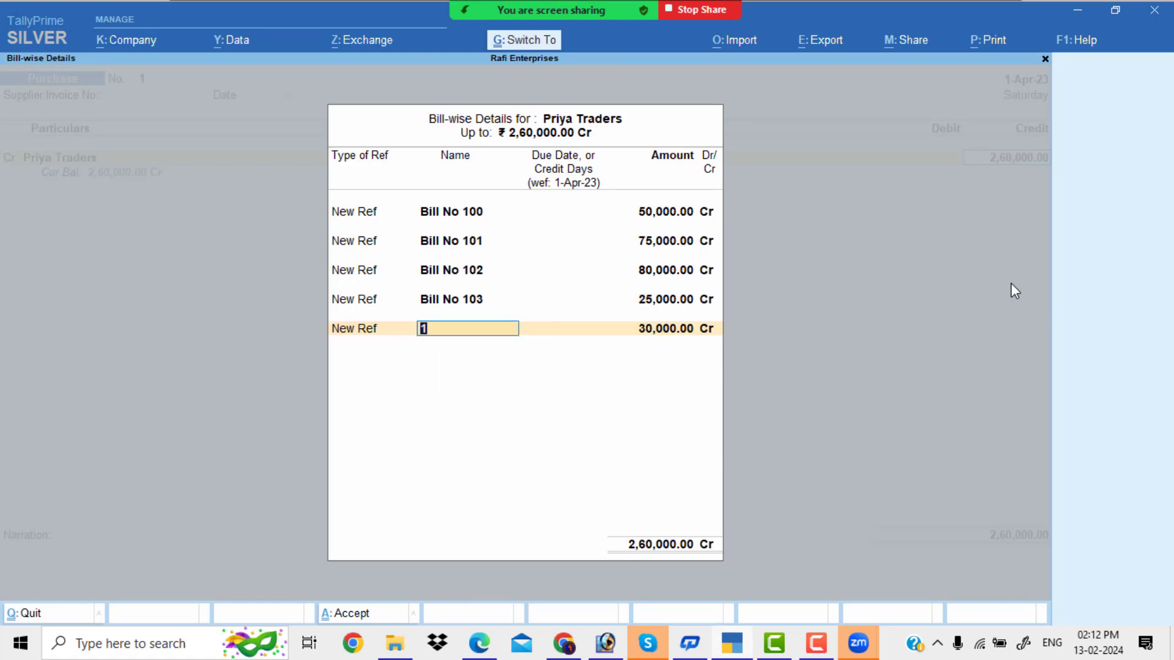
type("Bill No 104")
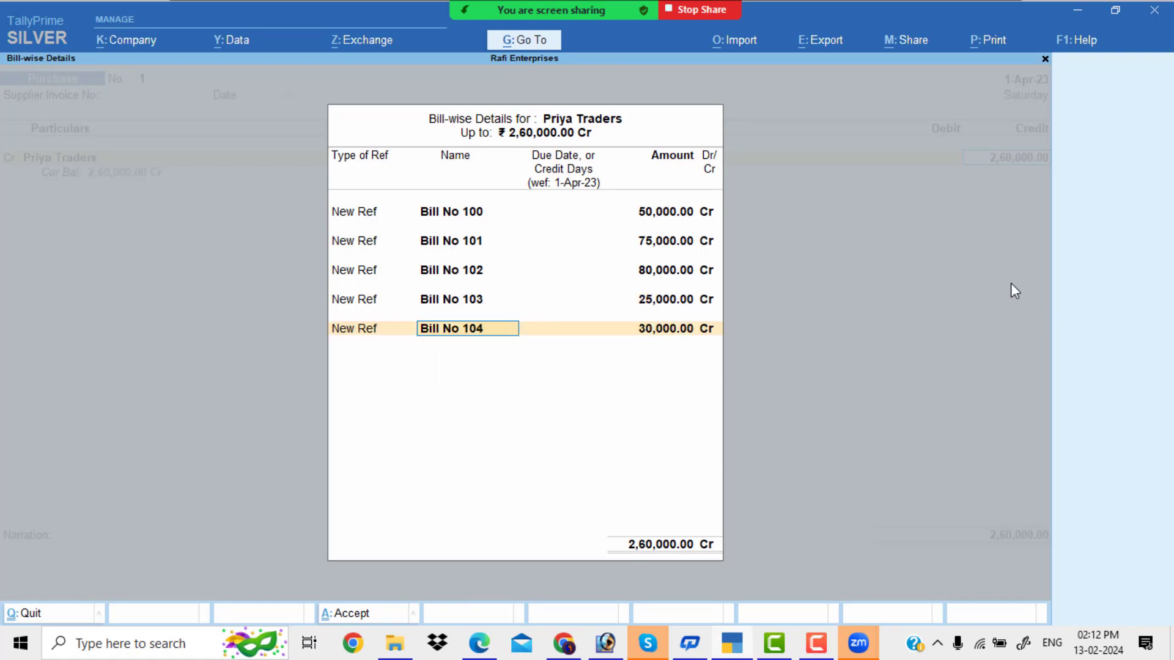
key("Return")
key("Return")
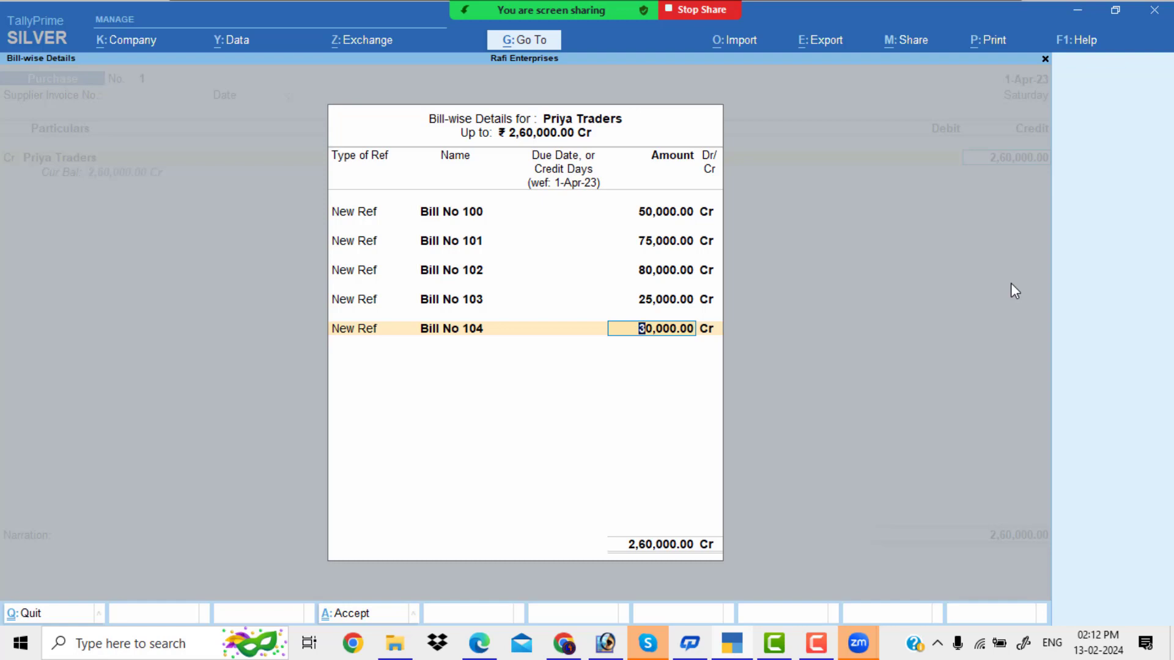
key("Return")
key("Return")
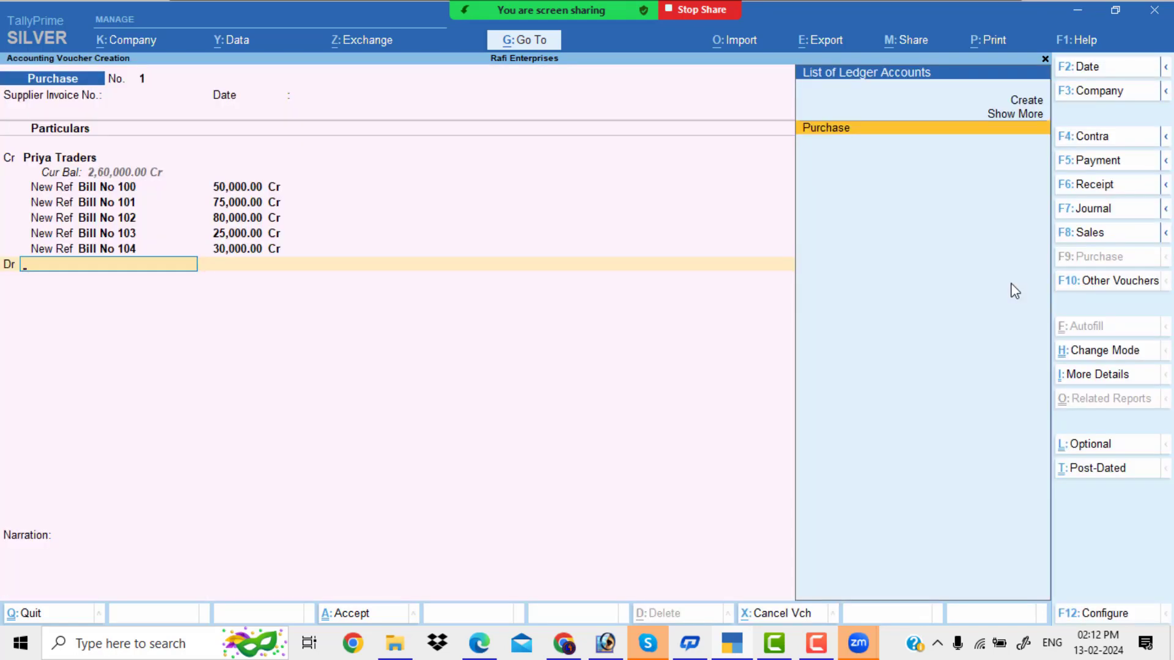
- Debit the Purchase ledger with 2,60,000 and save the purchase voucher without a narration
key("Return")
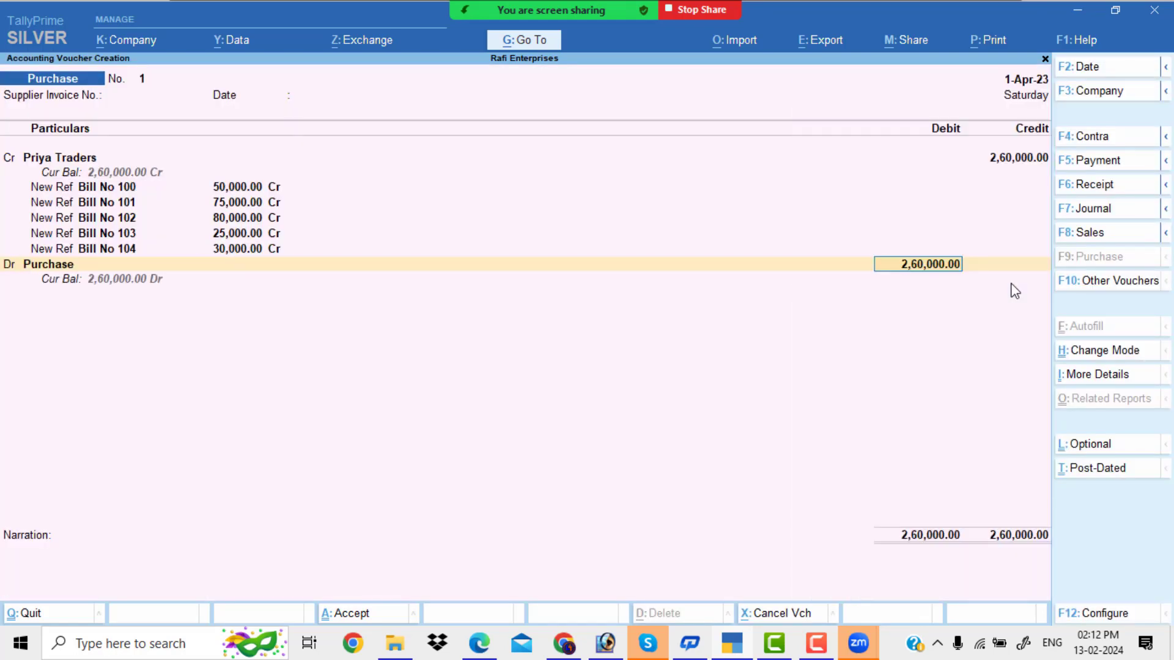
key("Return")
key("Return")
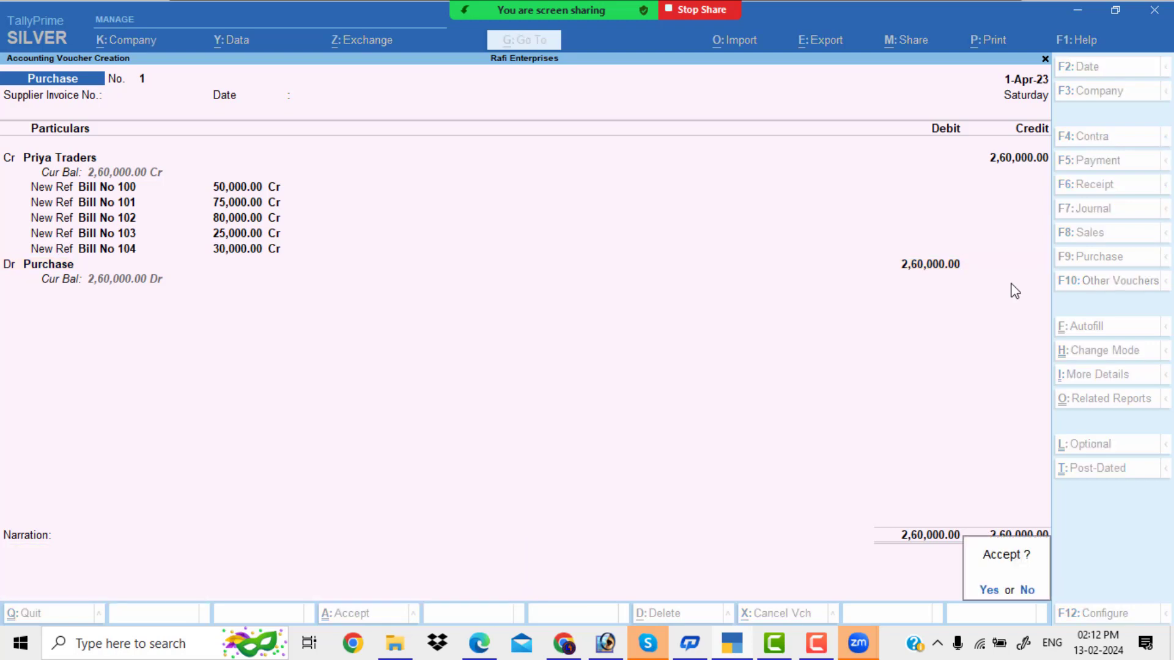
key("Return")
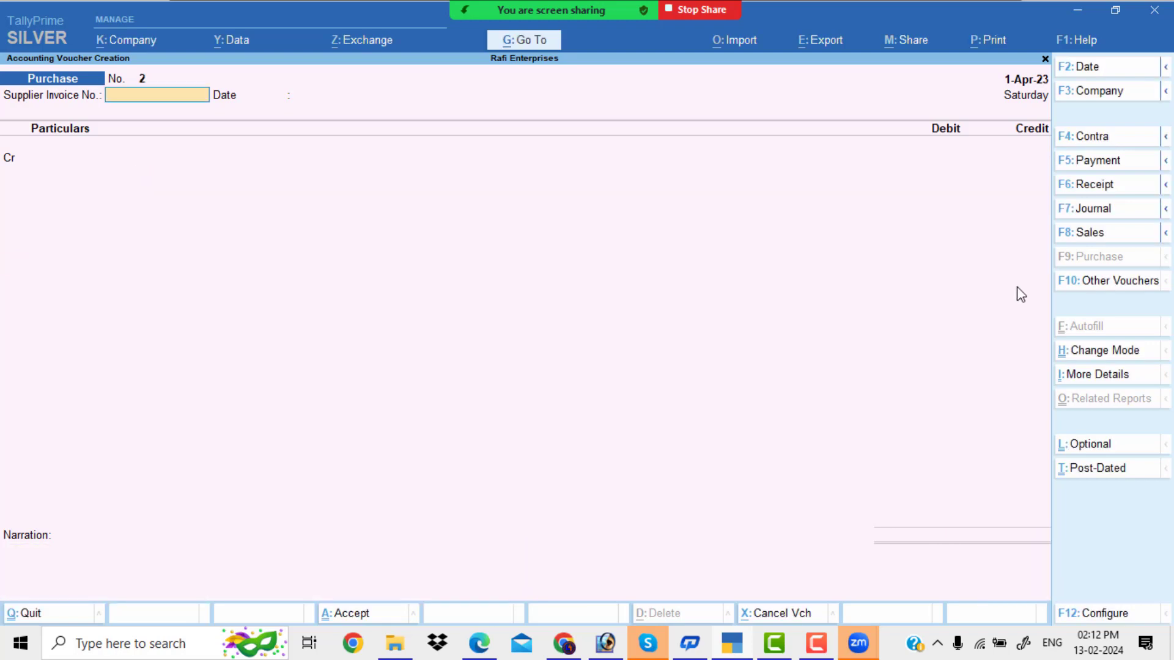
- Start a sales voucher and change its mode to As Voucher
left_click(1103, 239)
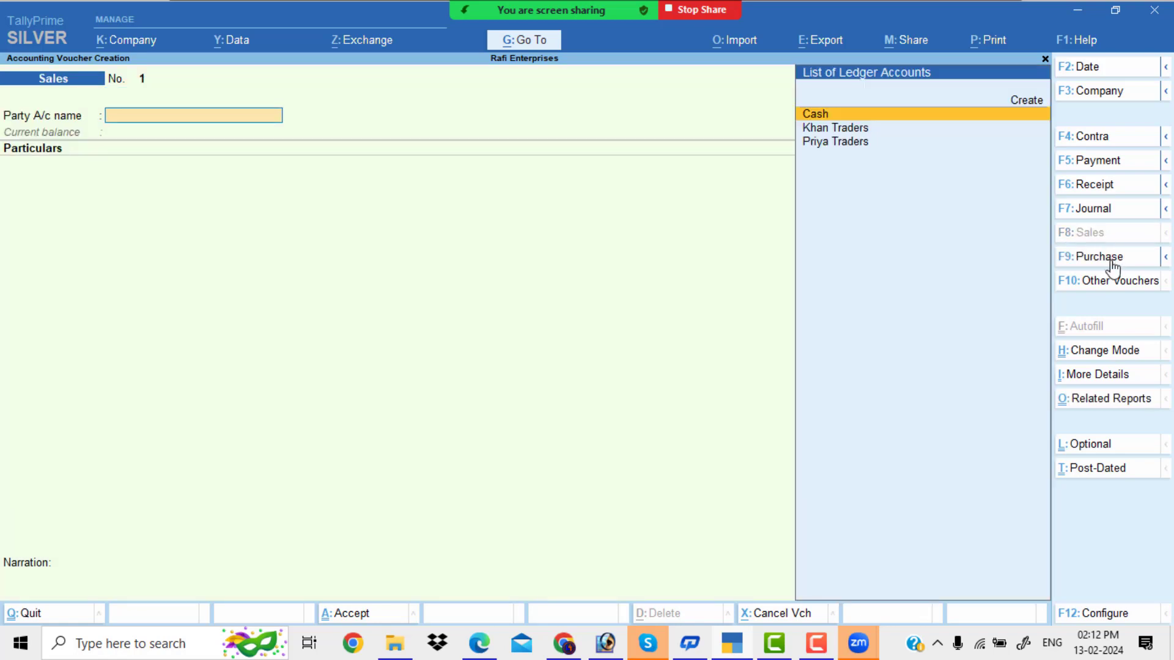
left_click(1119, 353)
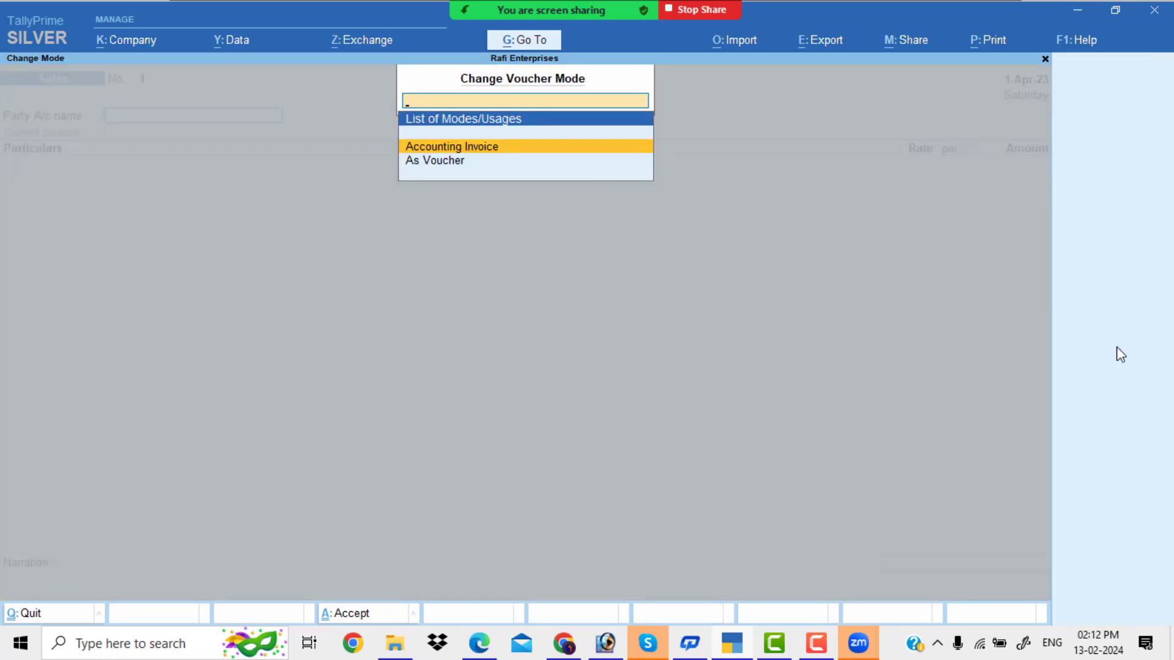
key("Down")
key("Return")
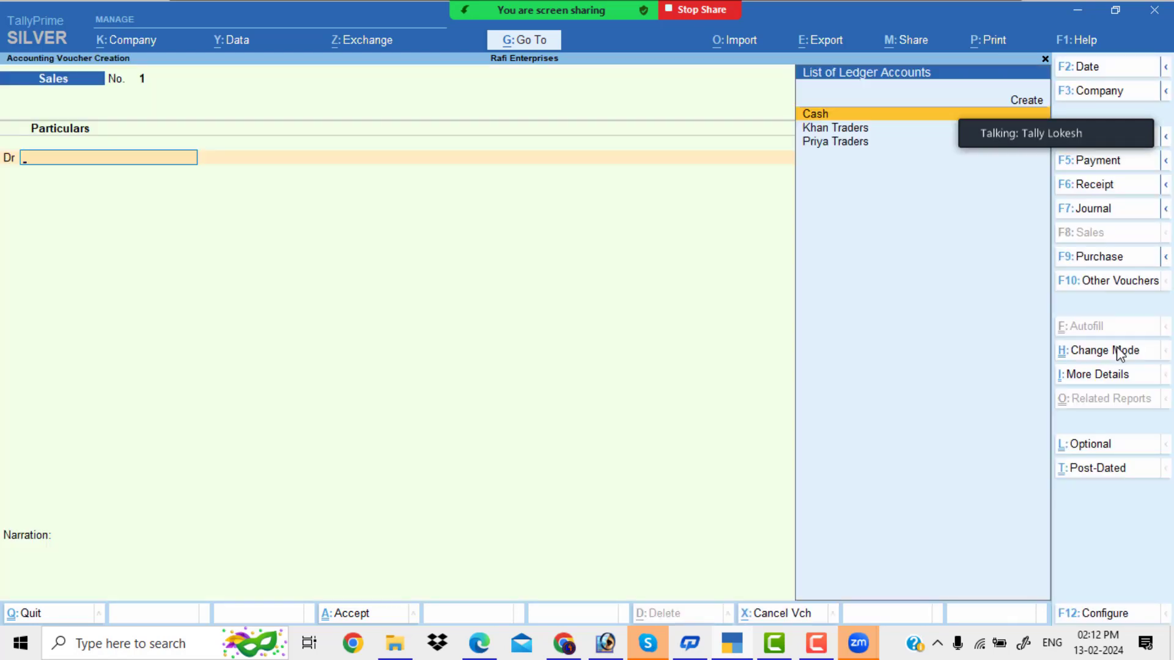
- Choose Khan Traders as the debit ledger and pass through the dispatch and party details leaving them unchanged
key("Down")
key("Return")
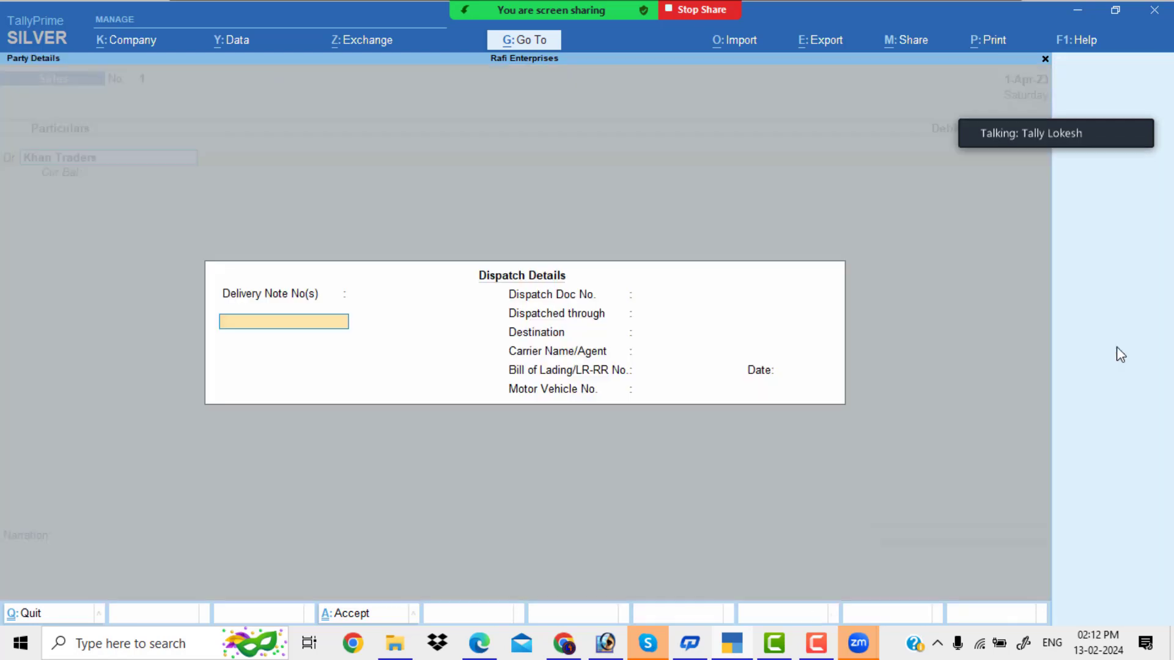
key("Return")
key("Return")
key("Return")
key("Return")
key("Return")
key("Return")
key("Return")
key("Return")
key("Return")
key("Return")
key("Return")
key("Return")
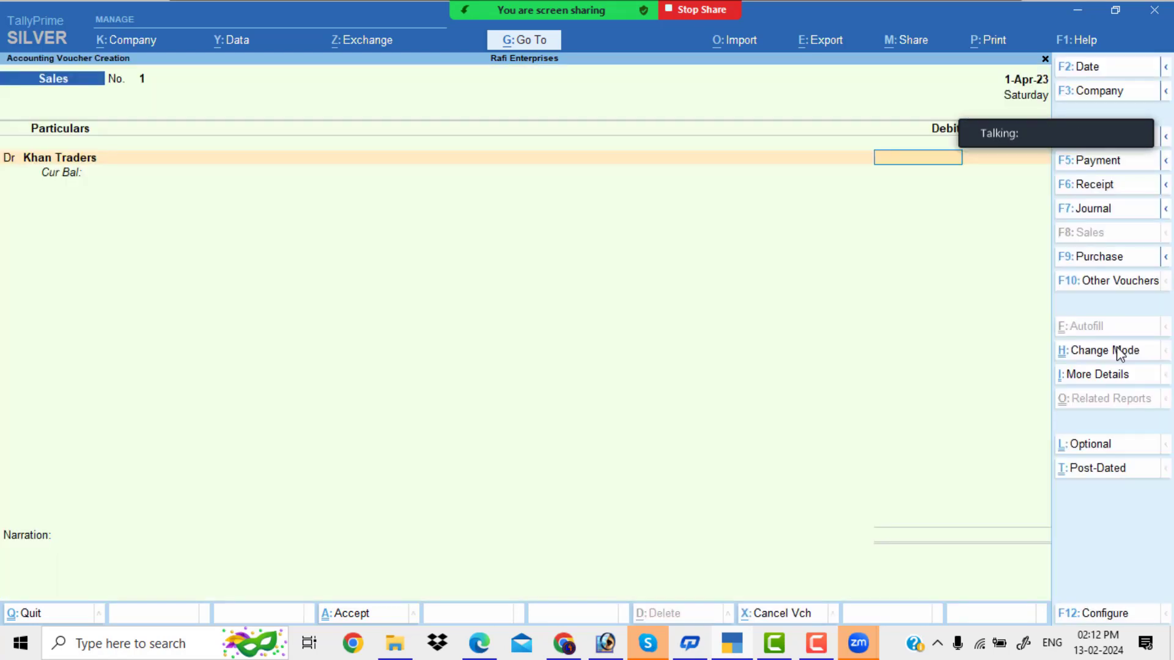
- Enter 255000 as Khan Traders' debit amount, consulting the sales total in the PDF, and choose New Ref for the bill
key("alt+Tab")
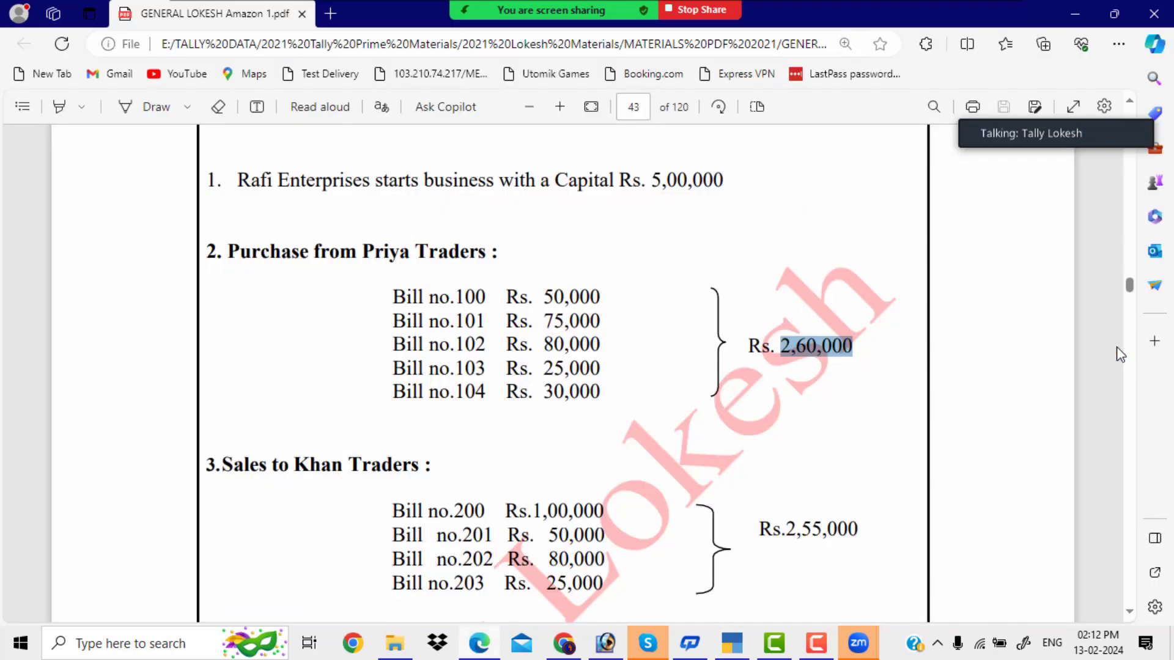
scroll(1014, 393, "down", 4)
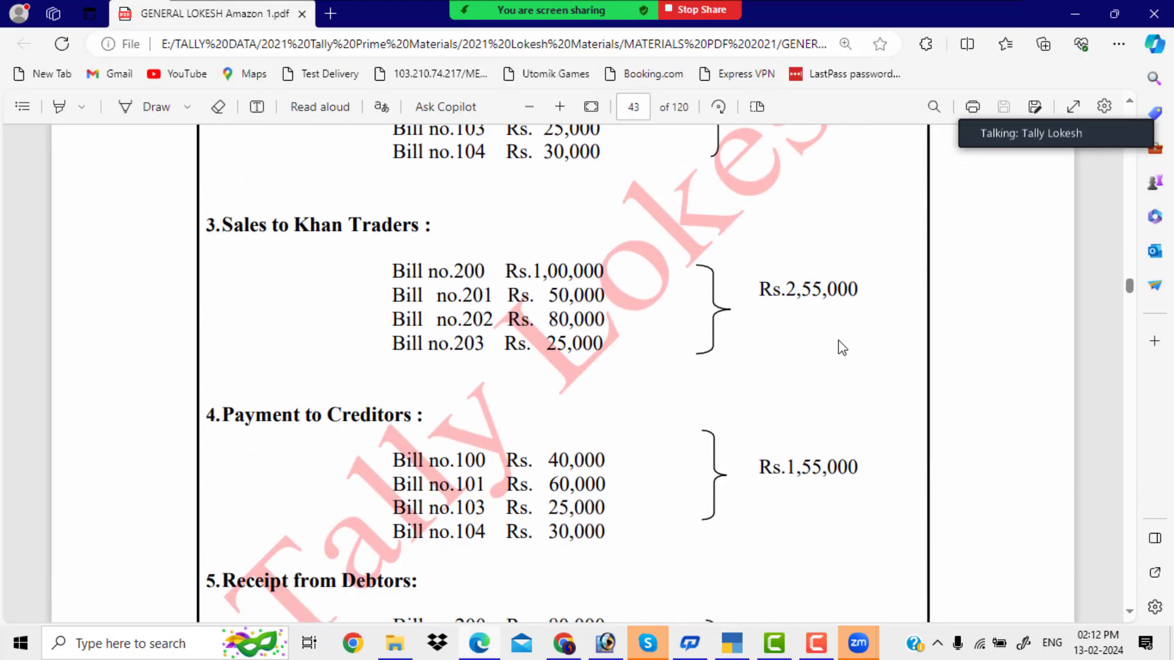
key("alt+Tab")
type("2")
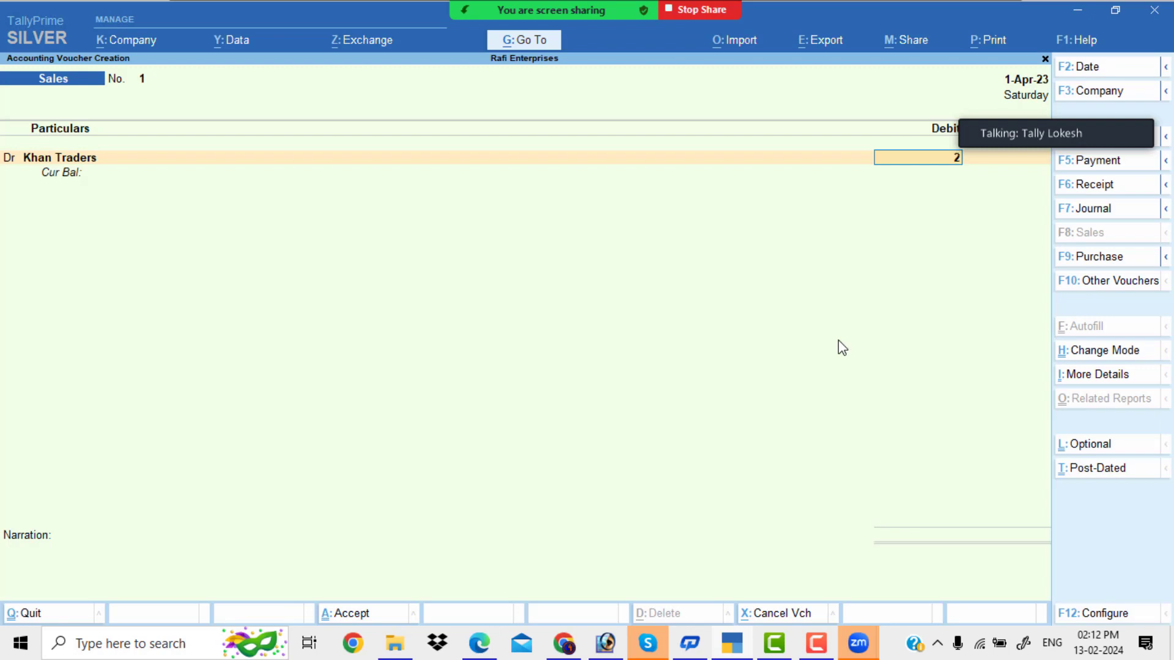
type("5000")
key("BackSpace")
key("BackSpace")
key("BackSpace")
type("5000")
key("Return")
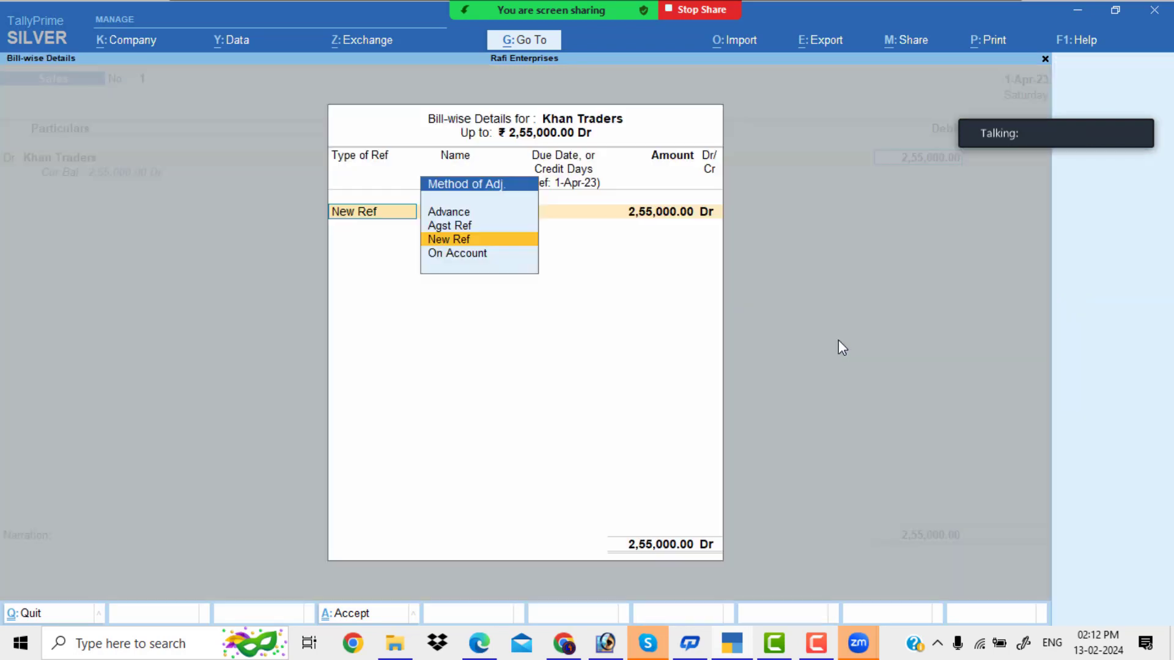
key("Return")
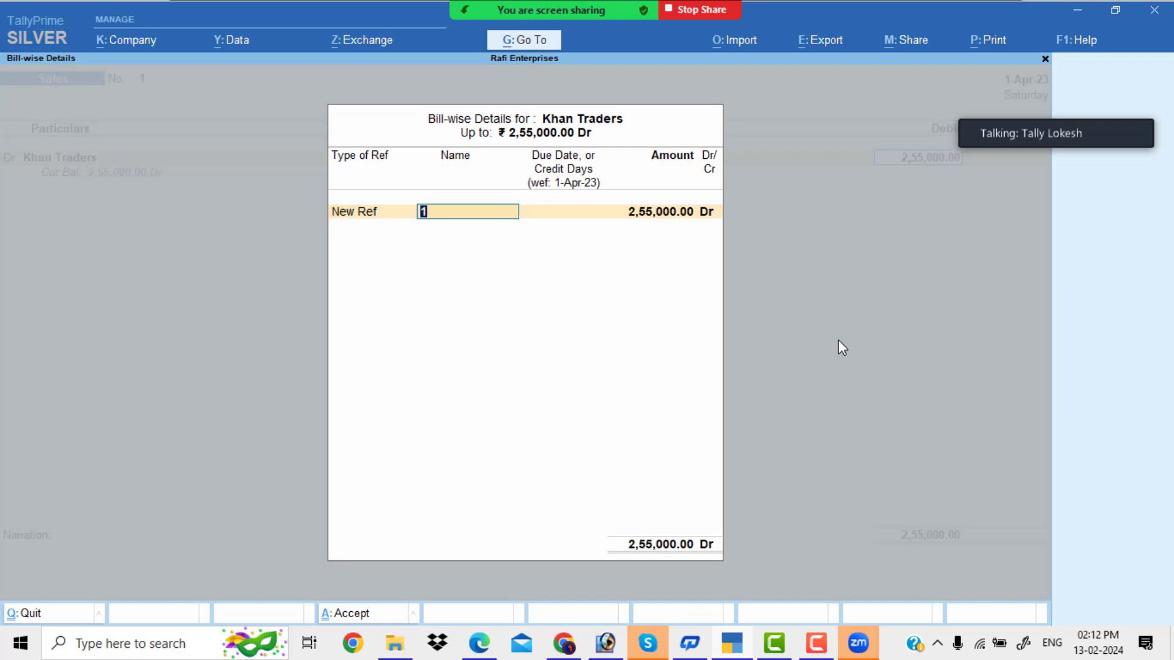
- Name Khan Traders' first new bill reference Bill No 200, consulting the sales bill list in the PDF
type("Bill No 100")
key("BackSpace")
key("BackSpace")
key("BackSpace")
key("alt+Tab")
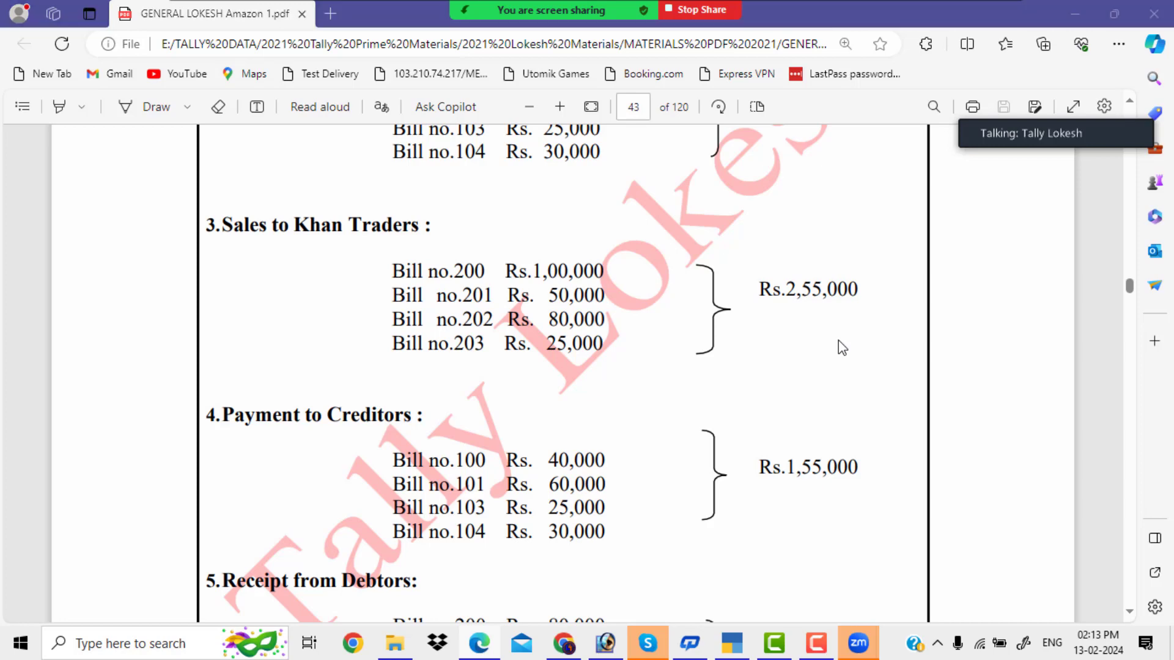
key("alt+Tab")
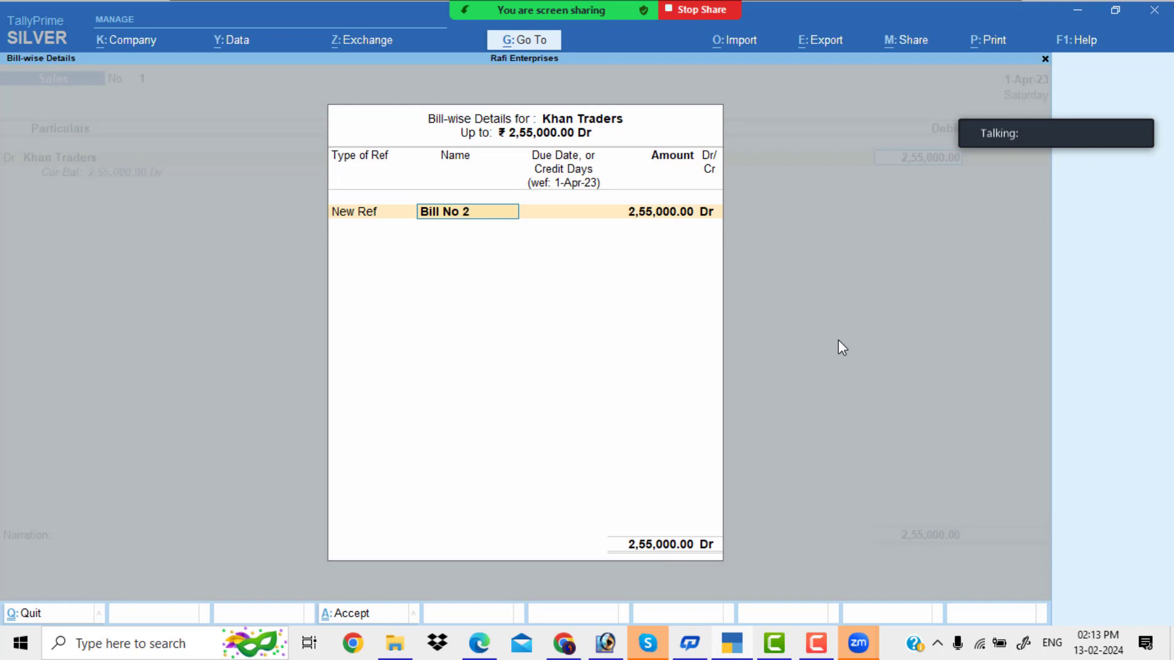
key("Return")
key("Return")
- Allocate 1,00,000 as a debit to Bill No 200, checking the amount in the PDF
key("alt+Tab")
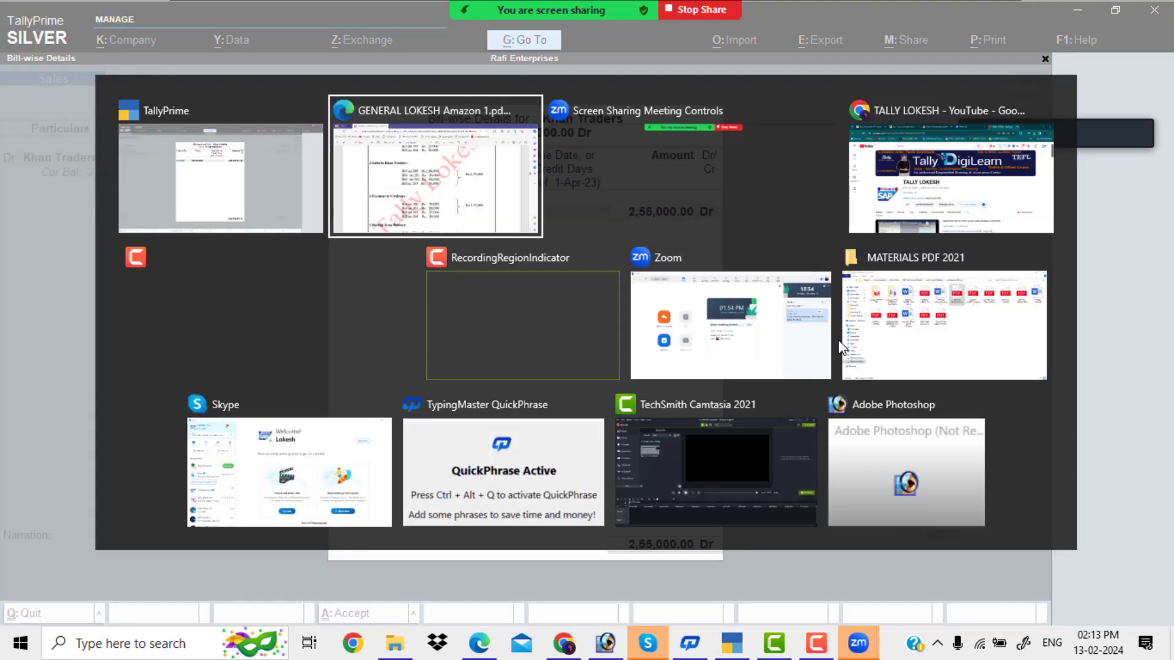
key("alt+Tab")
type("1,00,00")
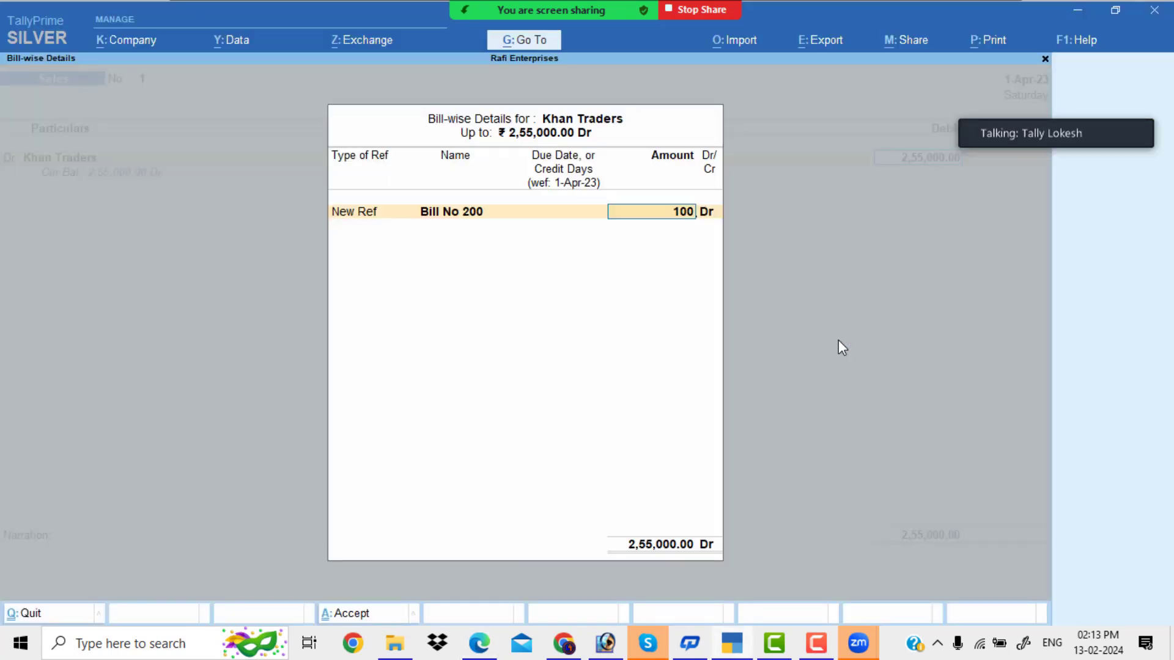
type("00")
key("Return")
key("Return")
- Add a second New Ref entry for Khan Traders named Bill No 201
key("Return")
type("1")
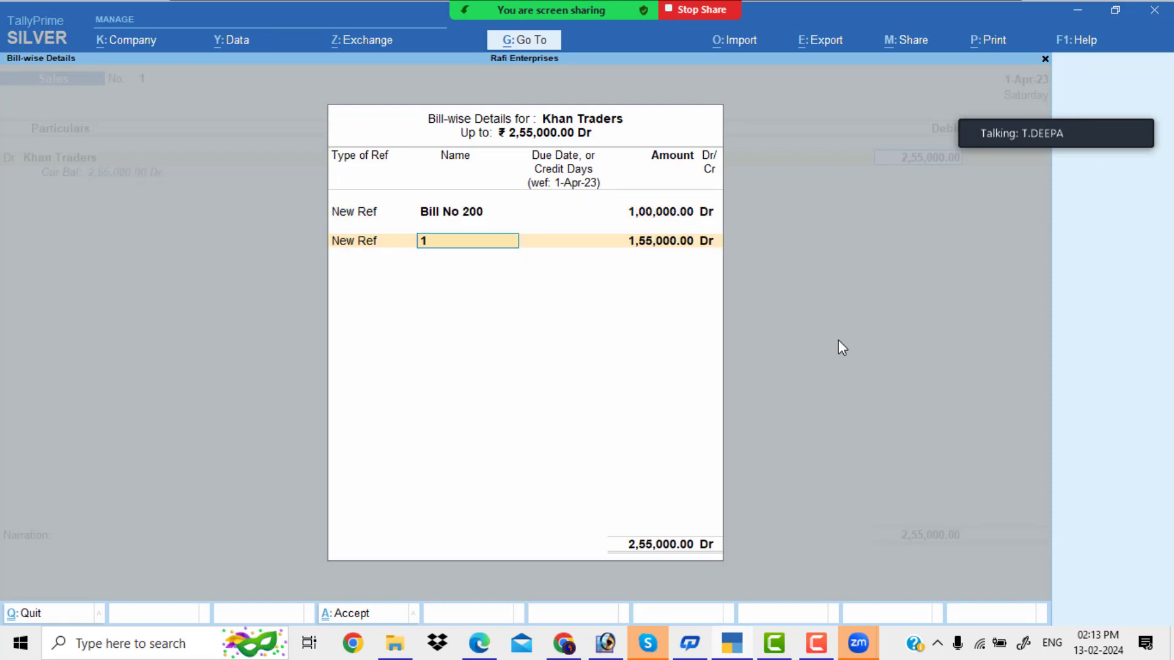
key("BackSpace")
type("Bill No 100")
key("BackSpace")
key("BackSpace")
key("BackSpace")
type("201")
key("Return")
key("Return")
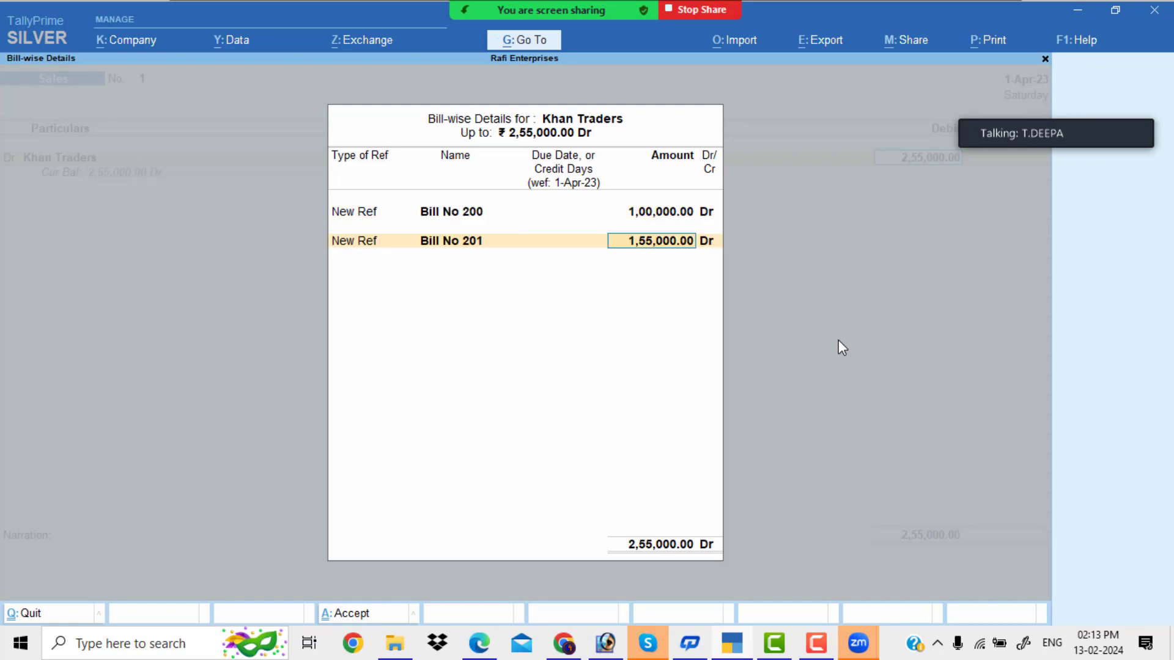
- Allocate 50,000 as a debit to Bill No 201, as listed in the PDF
key("alt+Tab")
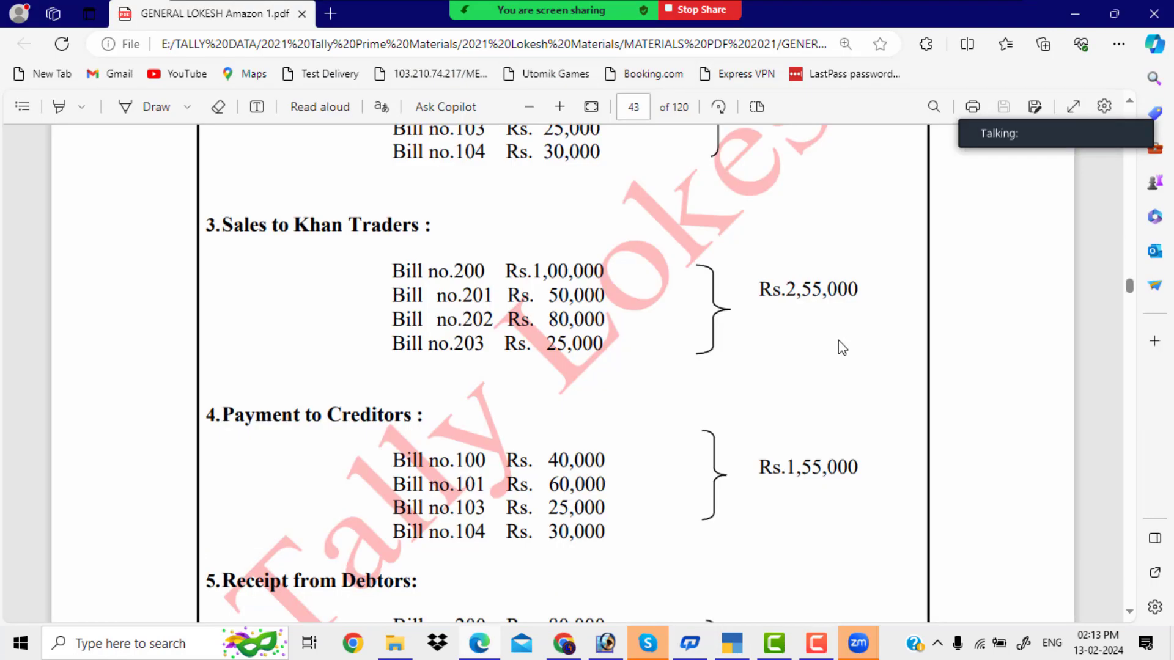
key("alt+Tab")
type("50000")
key("Return")
key("Return")
- Add a New Ref entry named Bill No 202 with a debit of 80,000, consulting the PDF for the amount
key("Return")
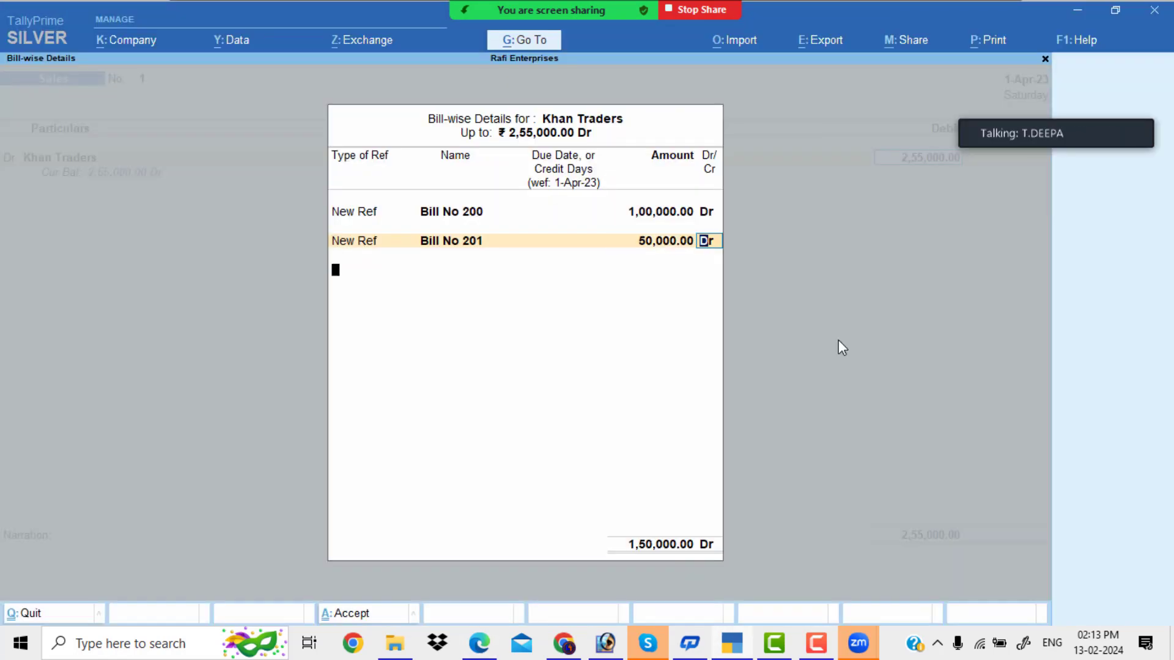
type("Bill No 1")
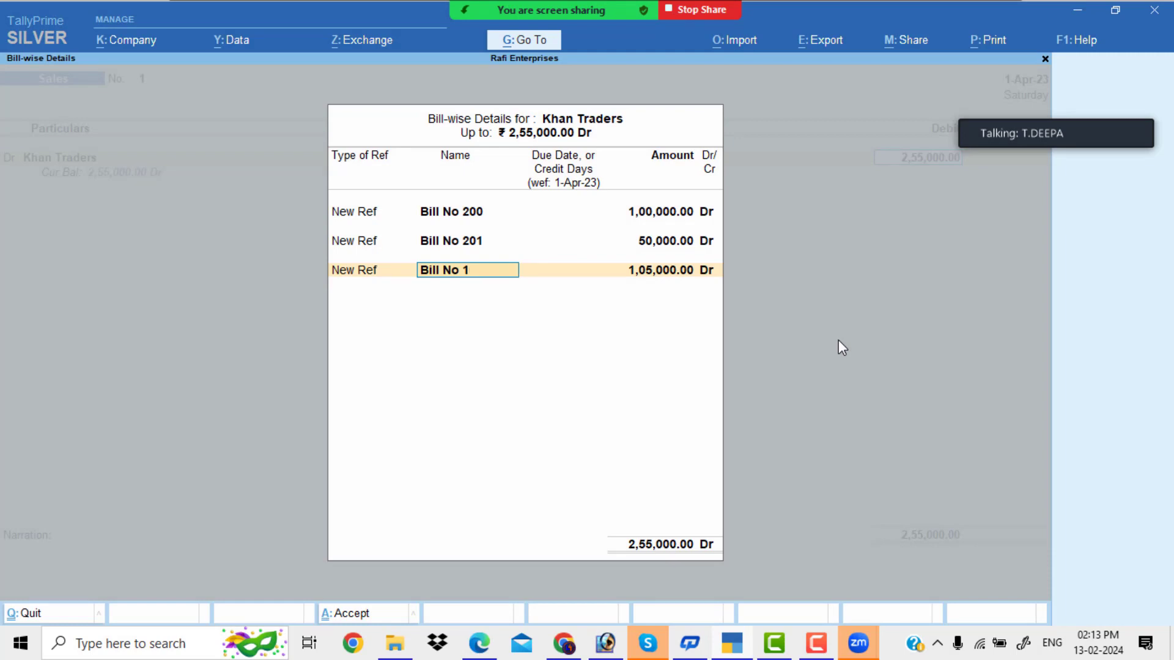
key("BackSpace")
type("202")
key("Return")
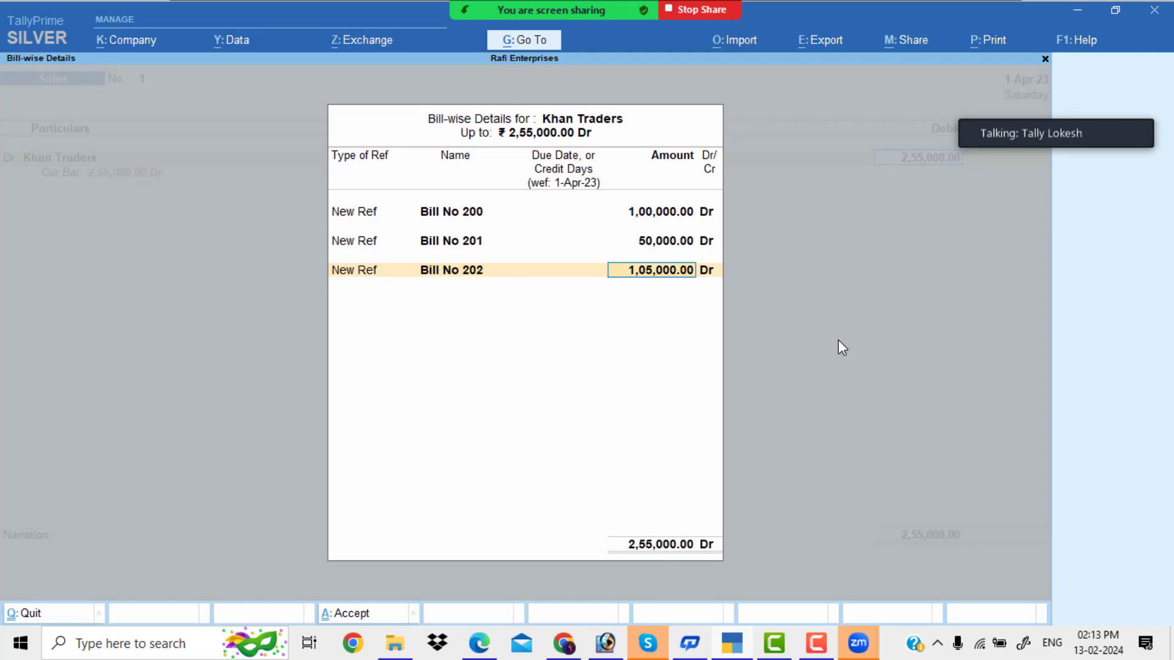
key("alt+Tab")
key("alt+Tab")
type("80")
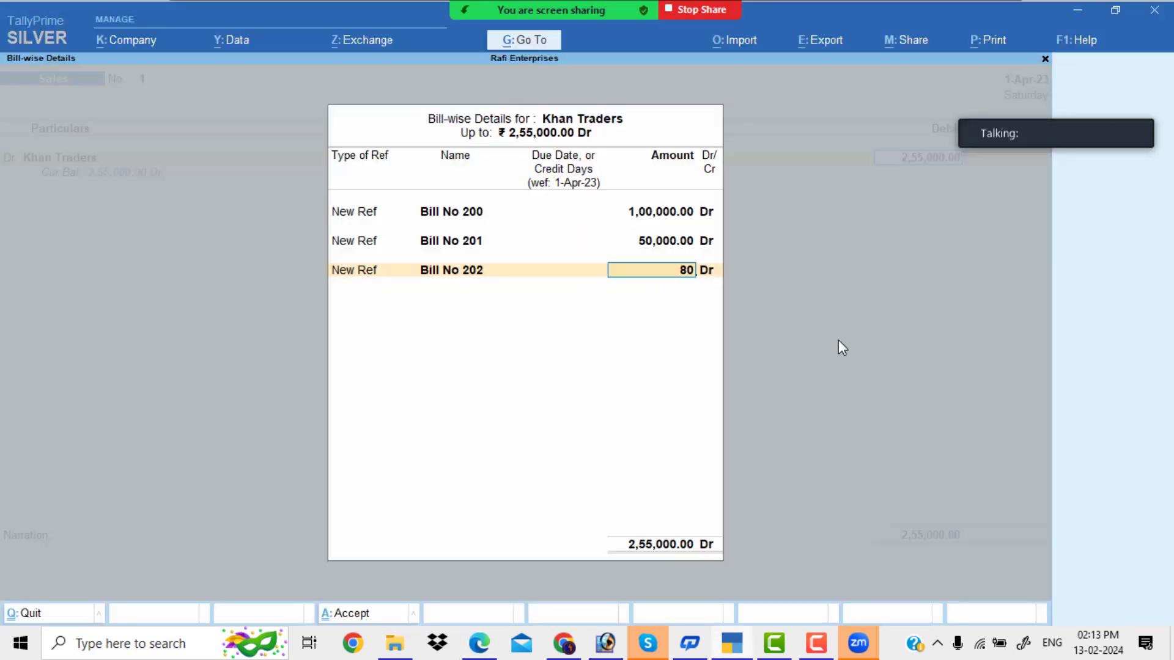
type(",000")
key("Return")
key("Return")
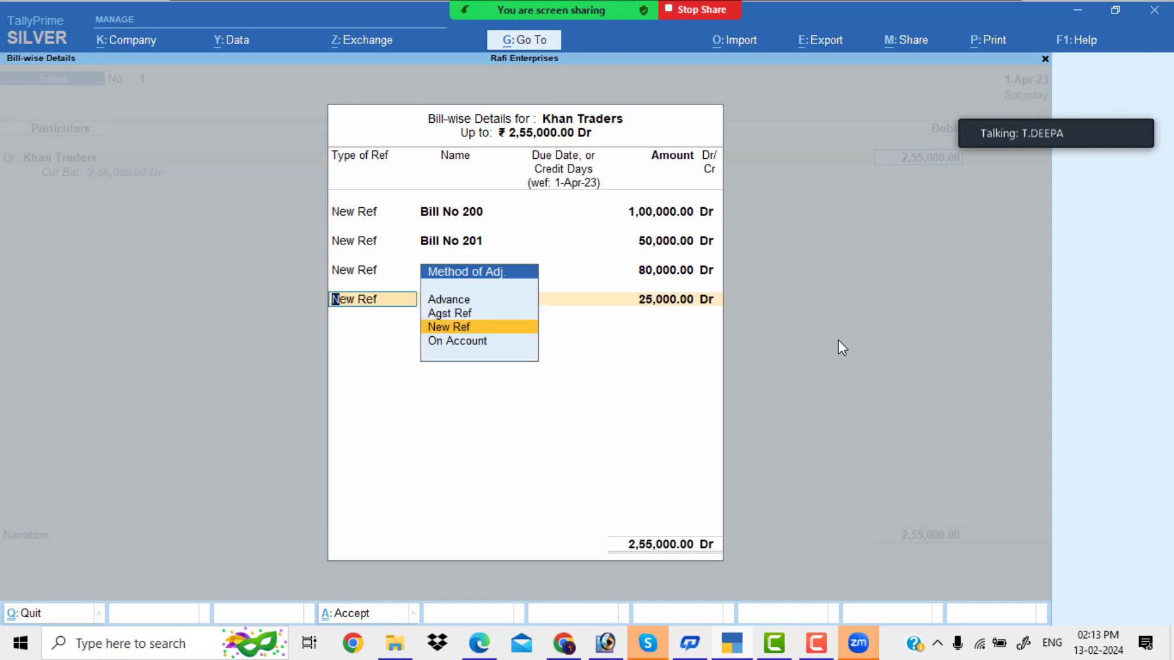
- Add a New Ref entry named Bill No 203 for the remaining 25,000 and complete Khan Traders' bill-wise details
key("Return")
type("Bill No 100")
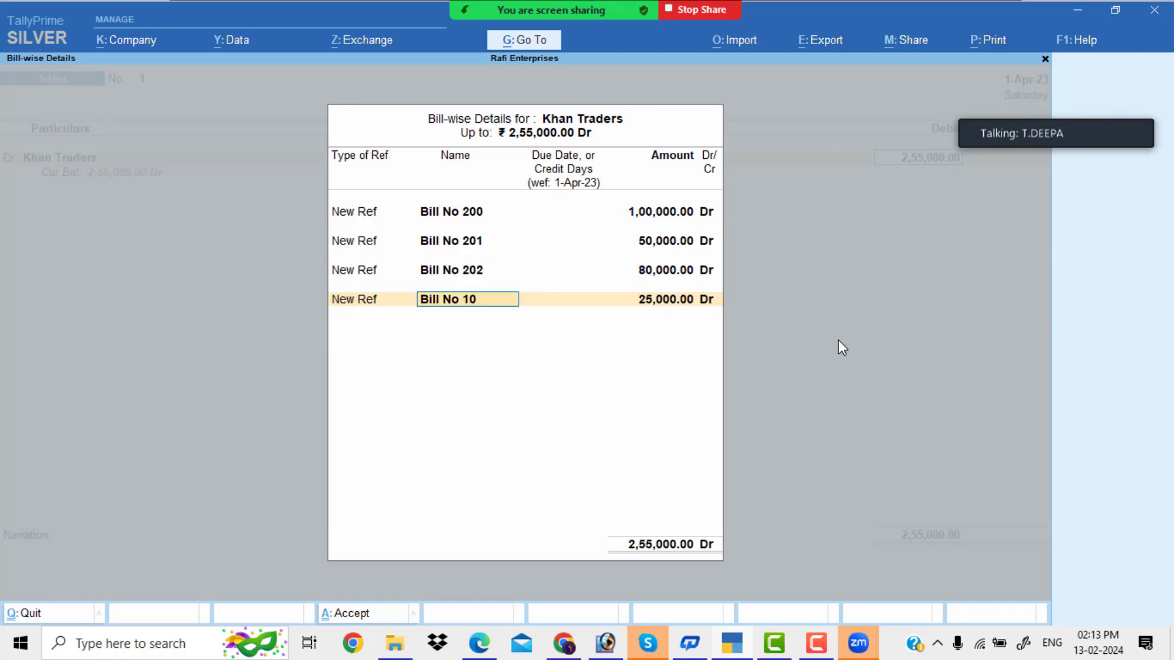
key("Return")
key("Return")
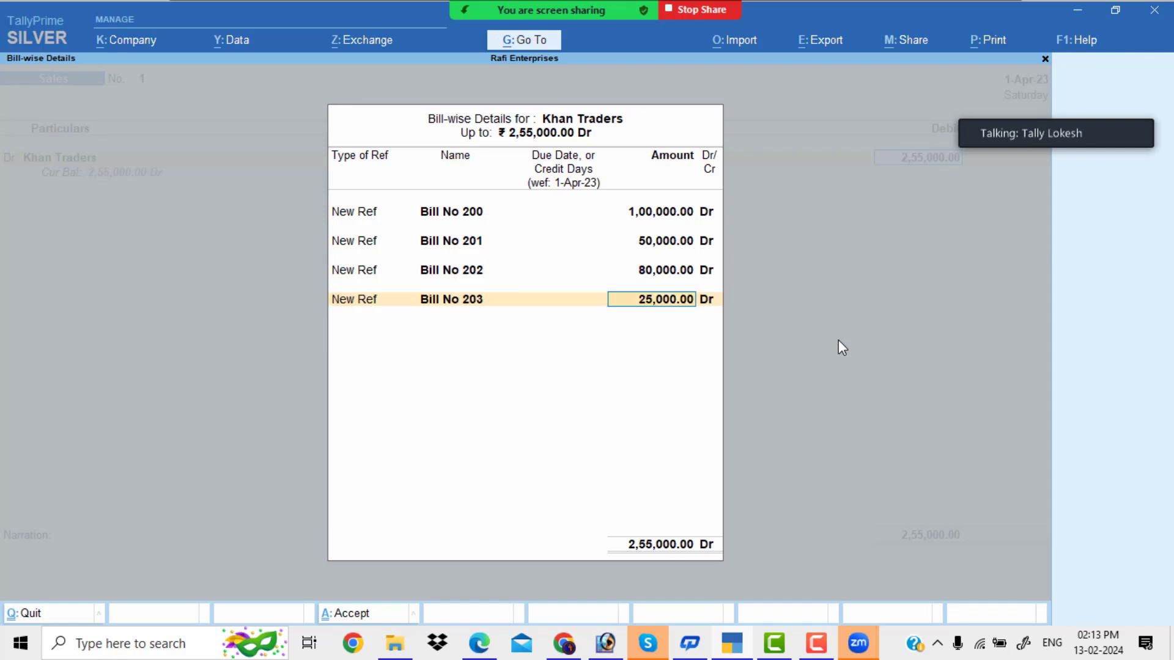
key("Return")
key("Return")
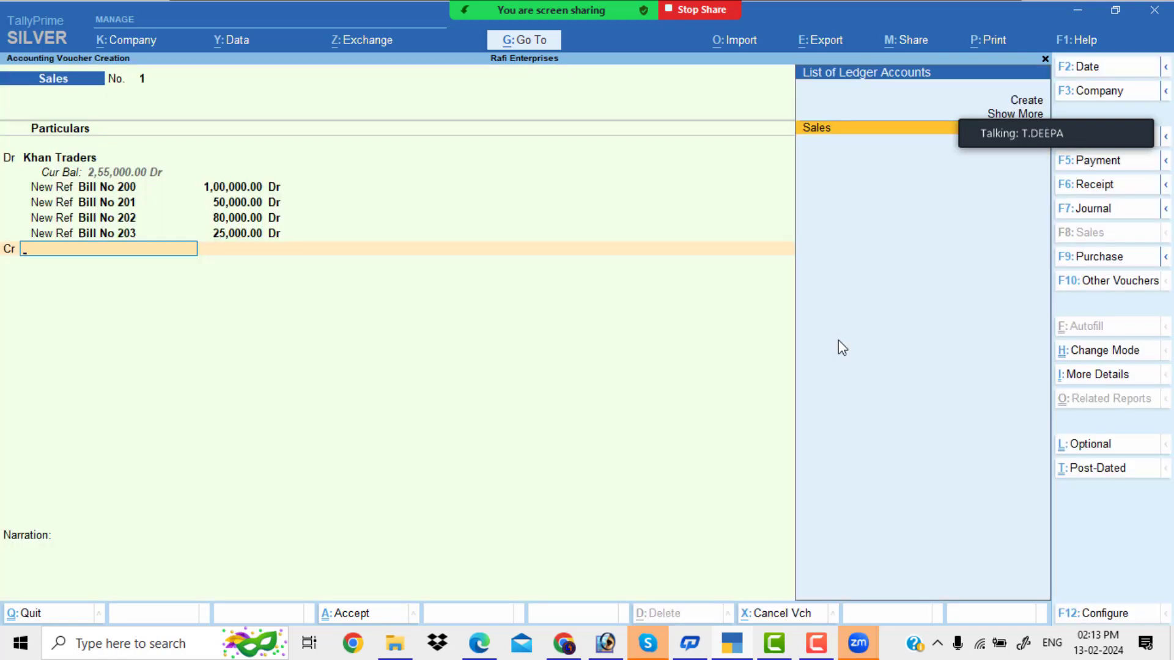
- Credit the Sales ledger with 2,55,000 and save the sales voucher without a narration
key("Return")
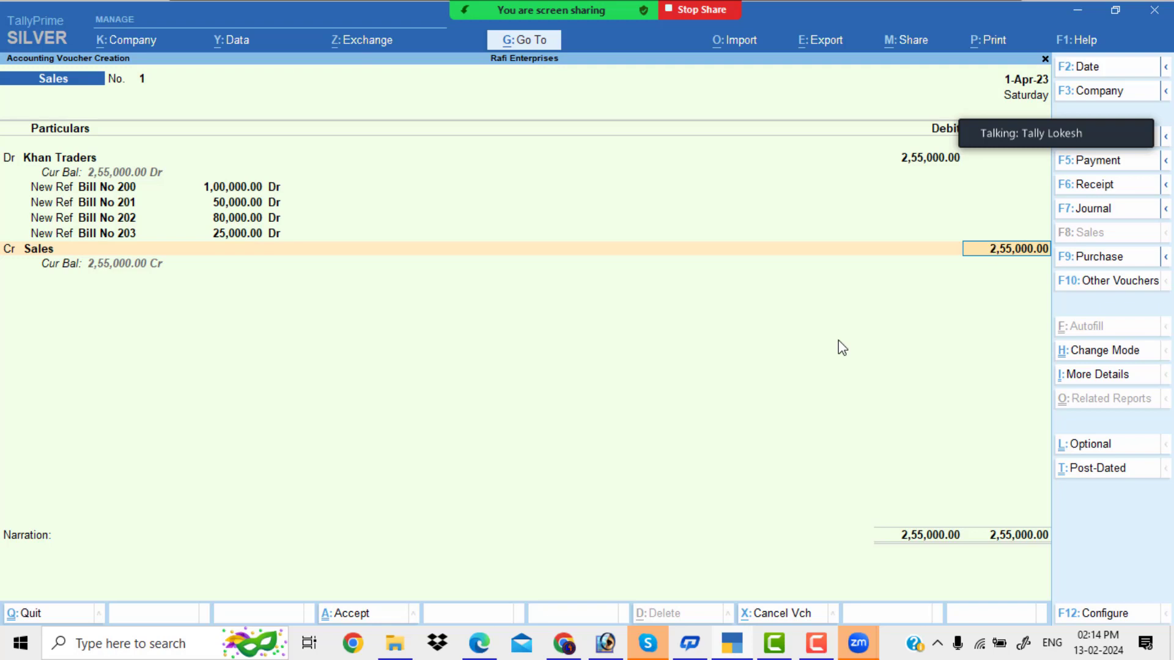
key("Return")
key("Return")
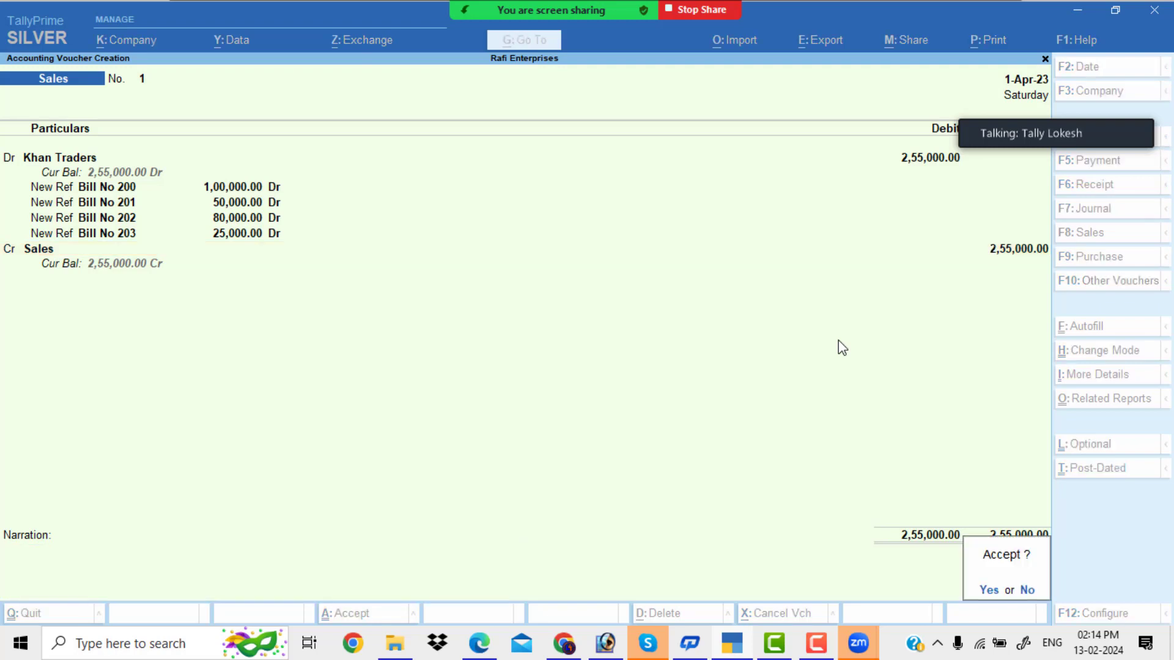
key("Return")
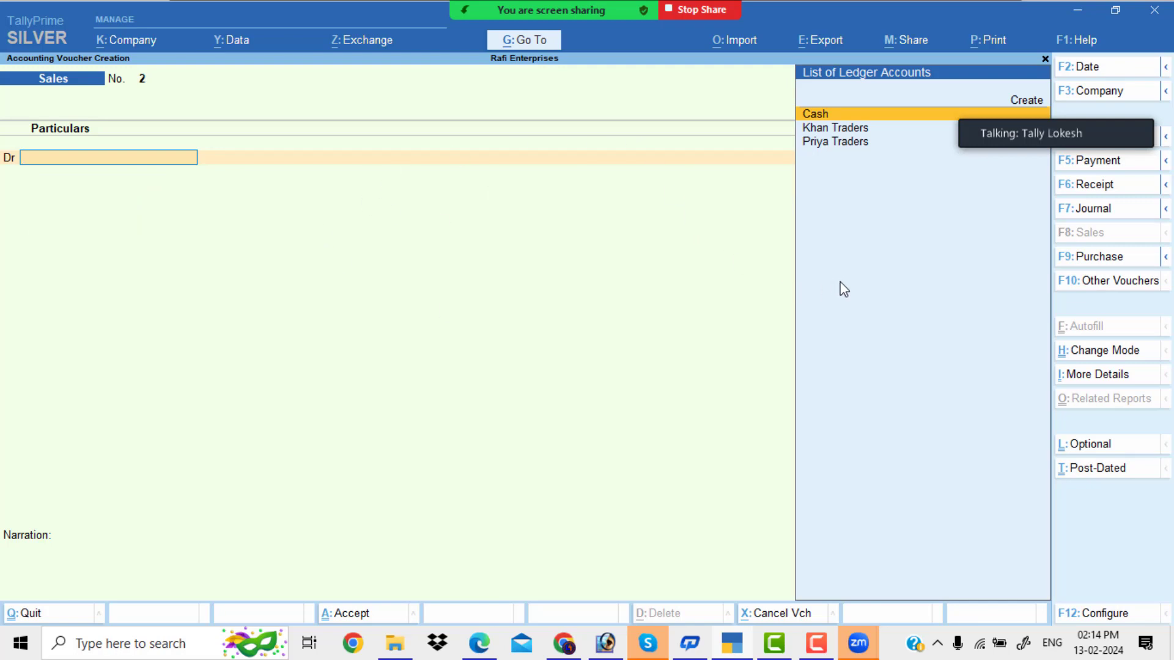
- Examine the Payment to Creditors section in the PDF and compare its total with the Priya Traders purchase total
left_click(483, 648)
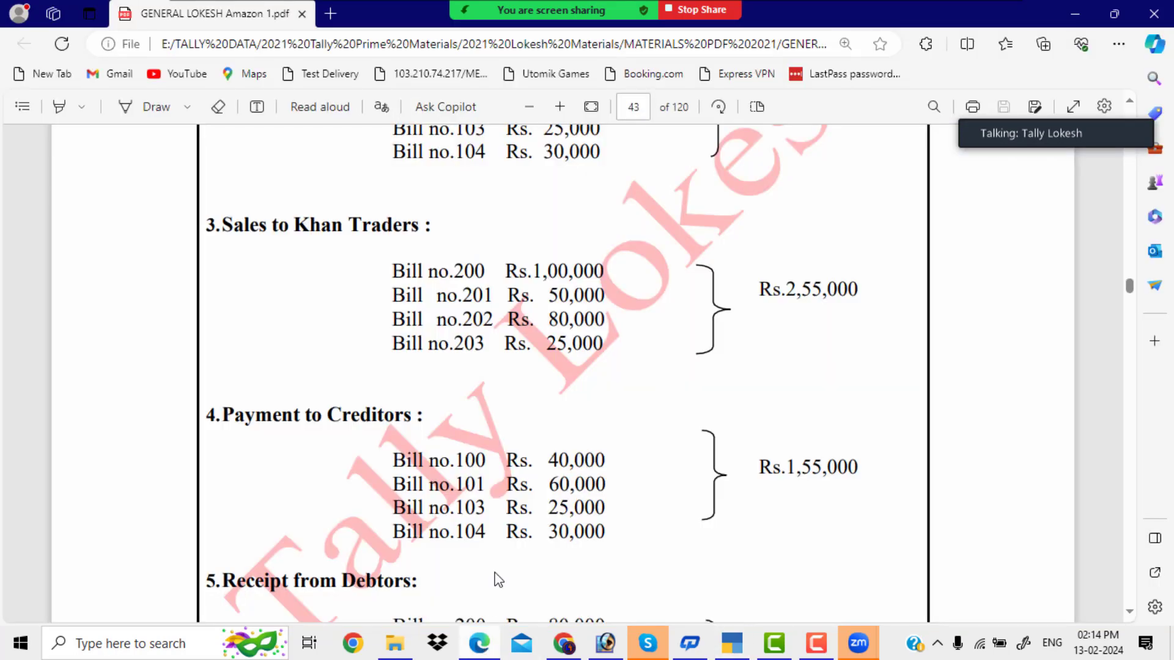
scroll(565, 440, "down", 2)
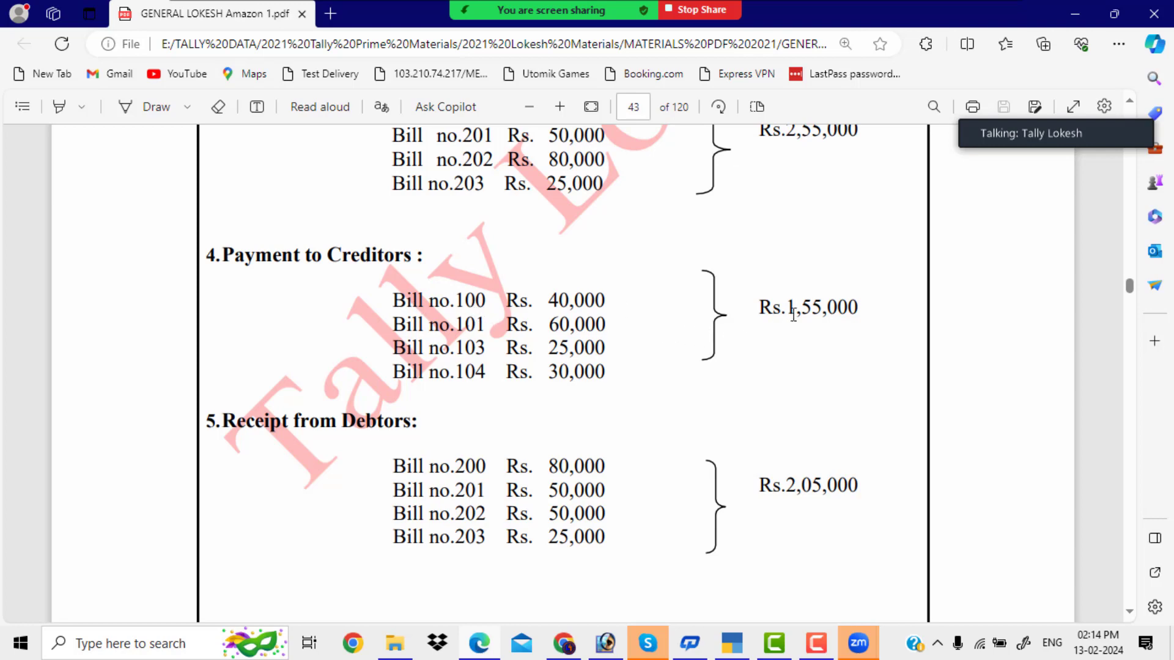
scroll(836, 316, "up", 4)
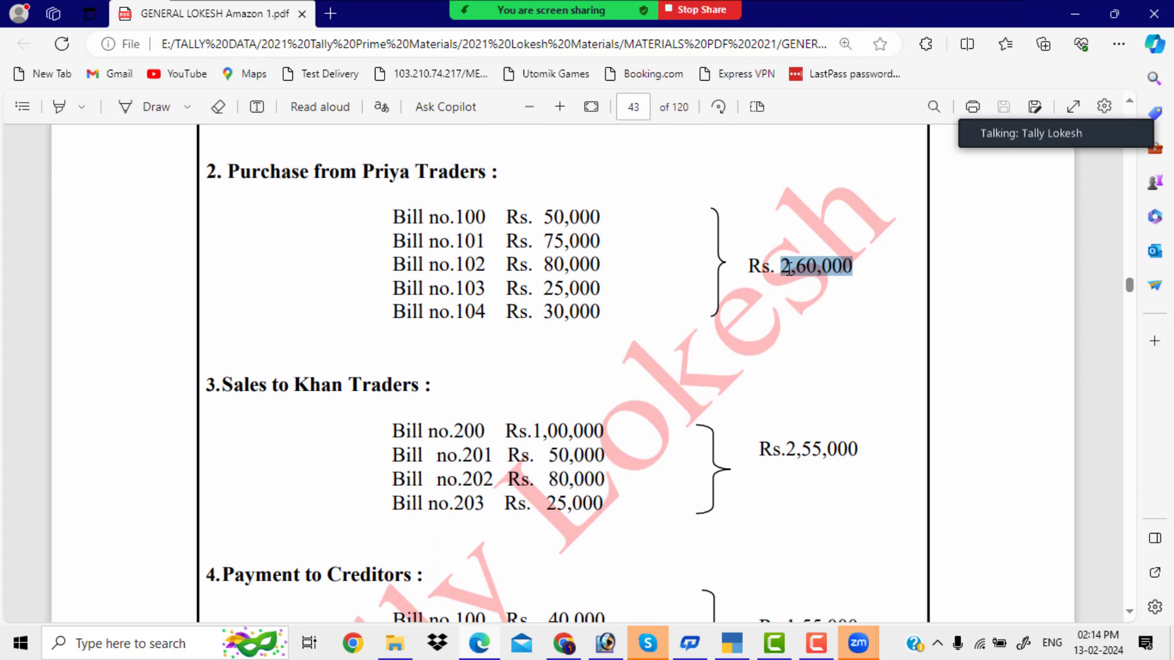
left_click_drag(788, 267, 854, 269)
scroll(832, 306, "down", 4)
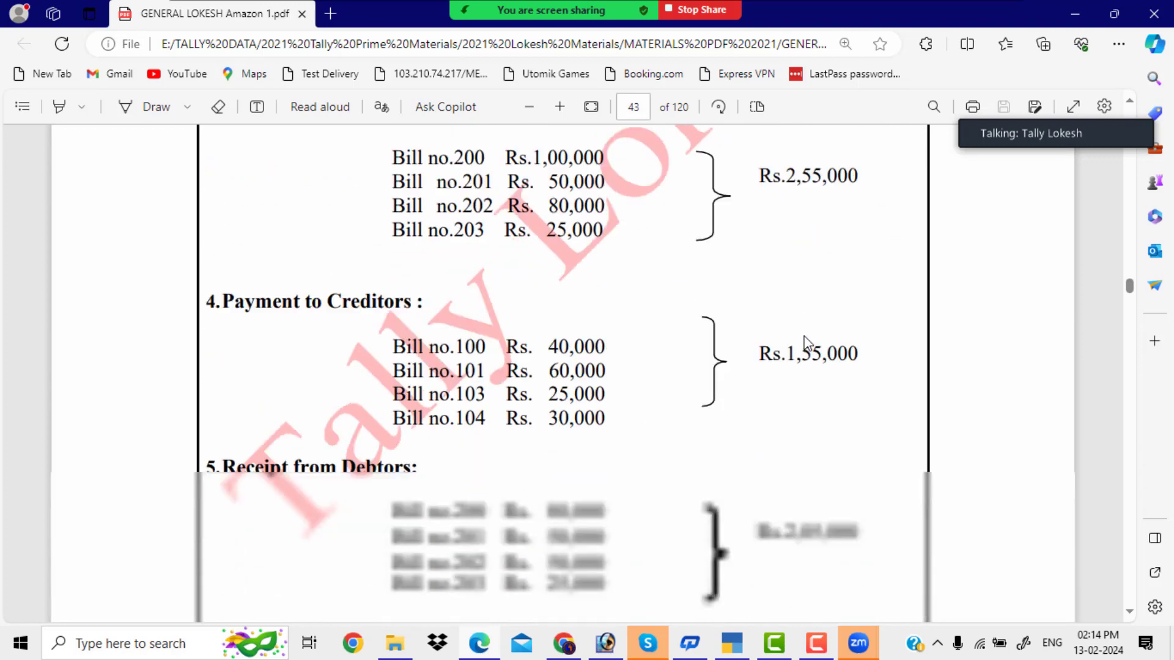
left_click_drag(786, 227, 862, 227)
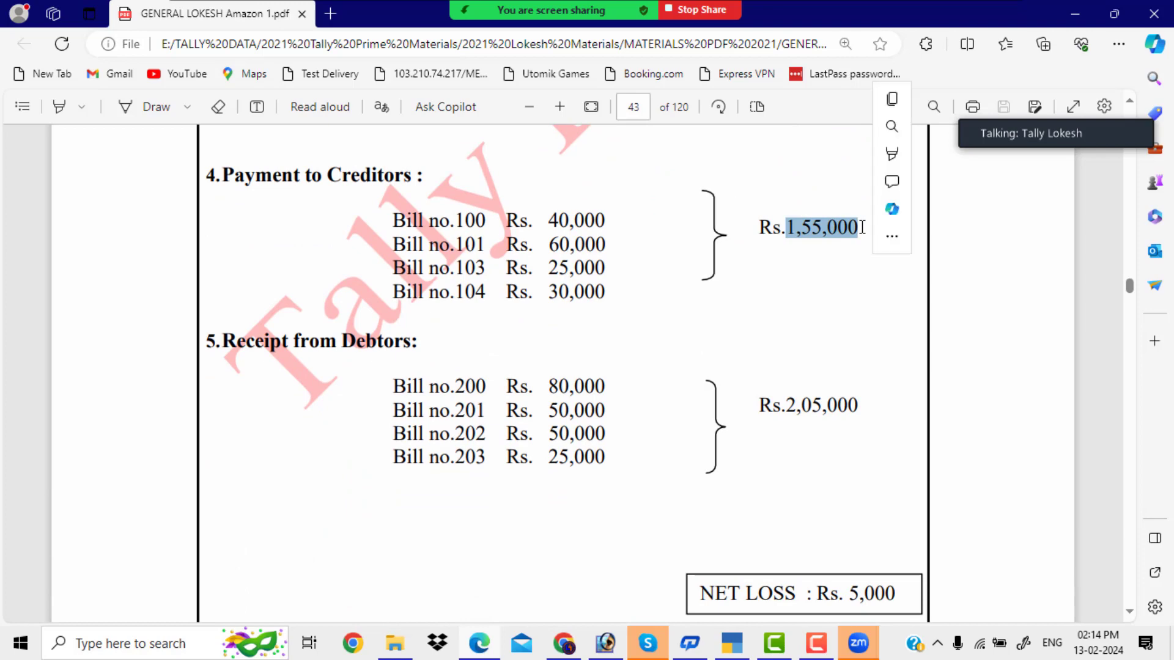
- Return to TallyPrime, start a payment voucher and choose Priya Traders as the debit ledger
left_click(737, 653)
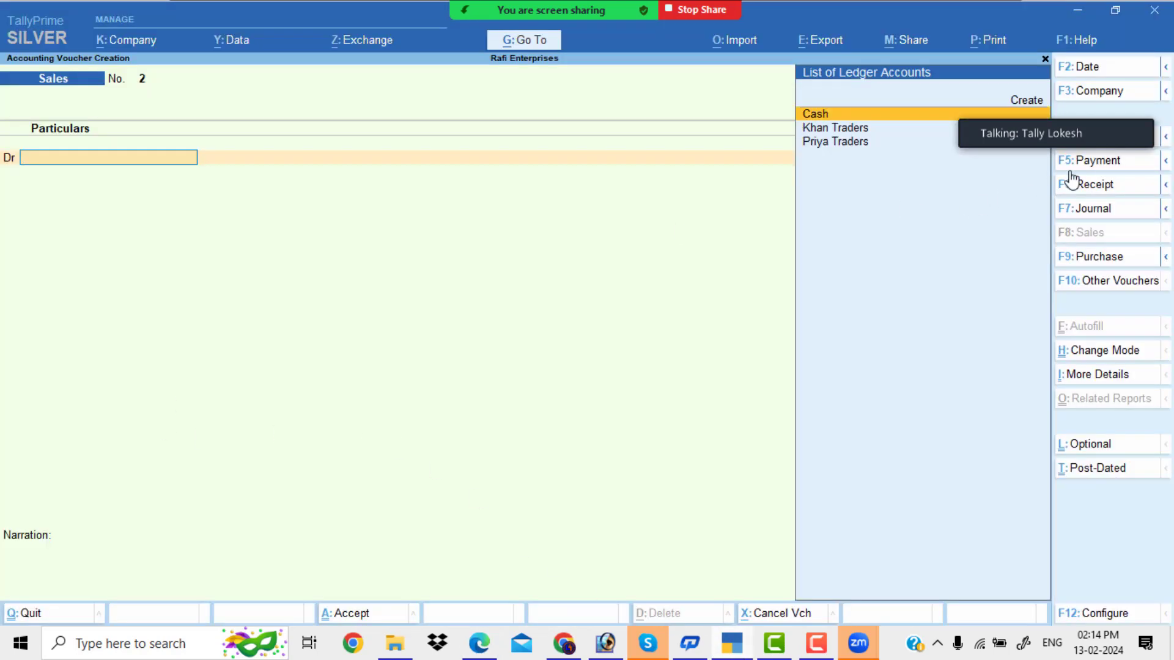
left_click(1094, 163)
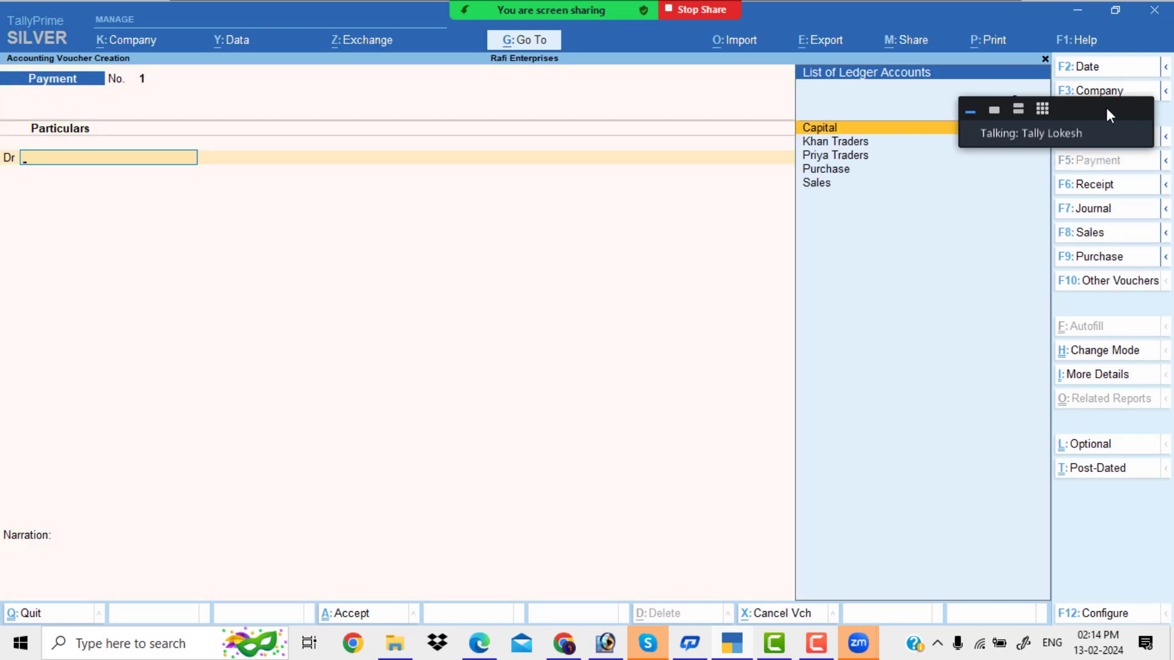
left_click_drag(1106, 107, 937, 16)
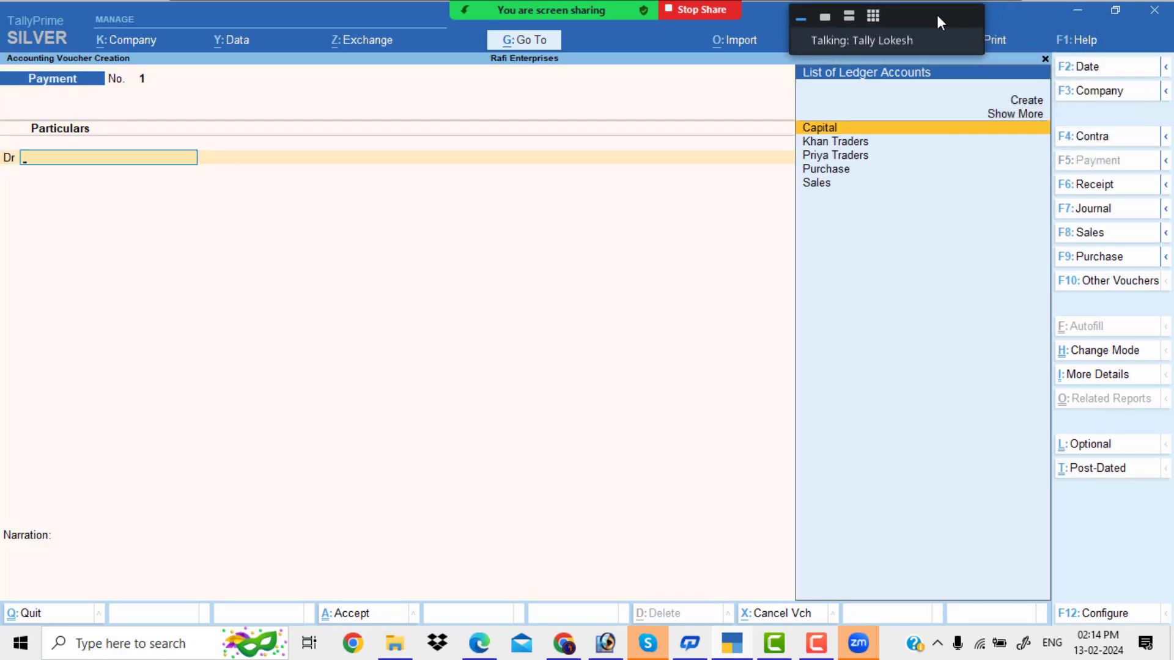
key("Down")
key("Down")
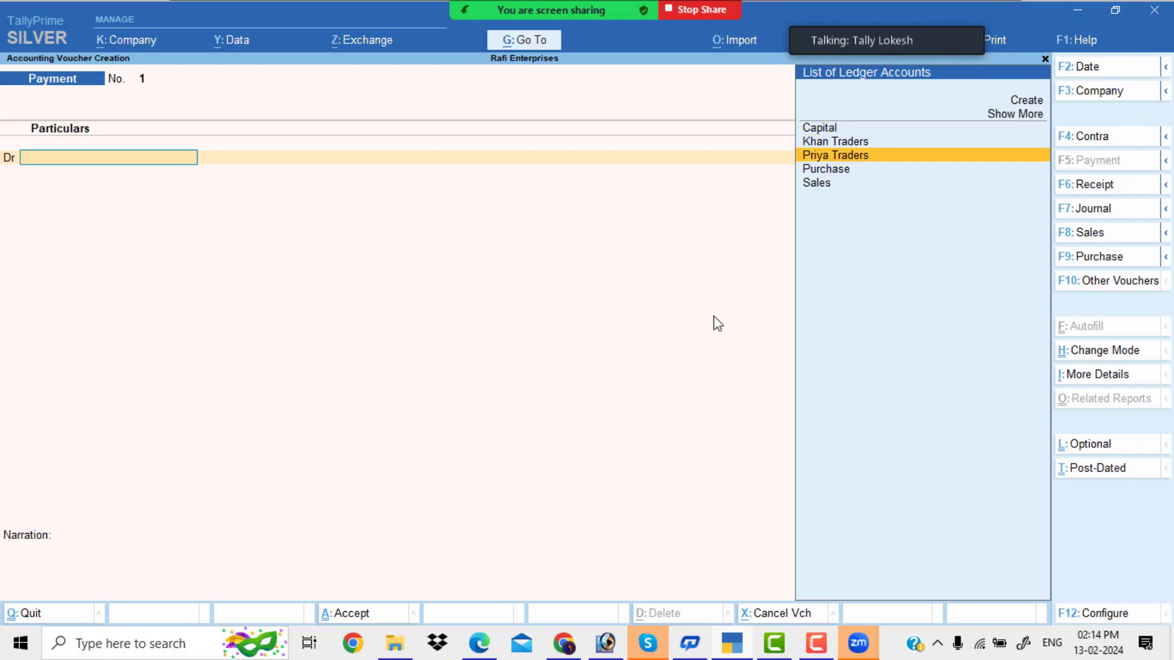
key("Return")
- Enter 155000 as Priya Traders' debit amount, consulting the payment total in the PDF
key("alt+Tab")
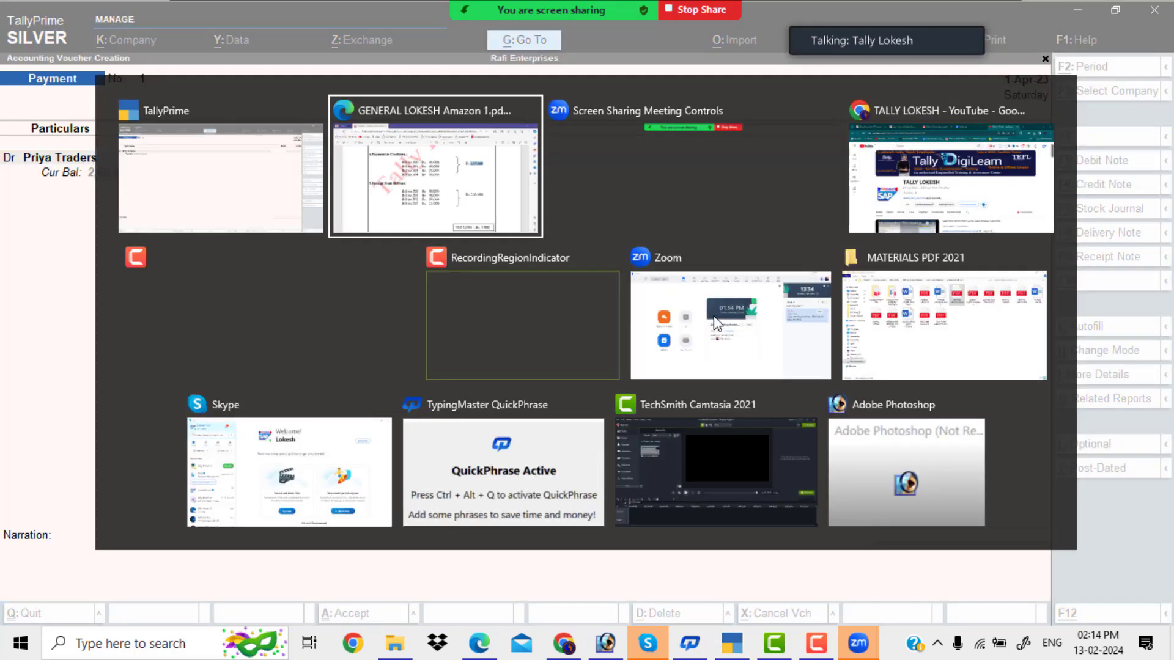
key("alt+Tab")
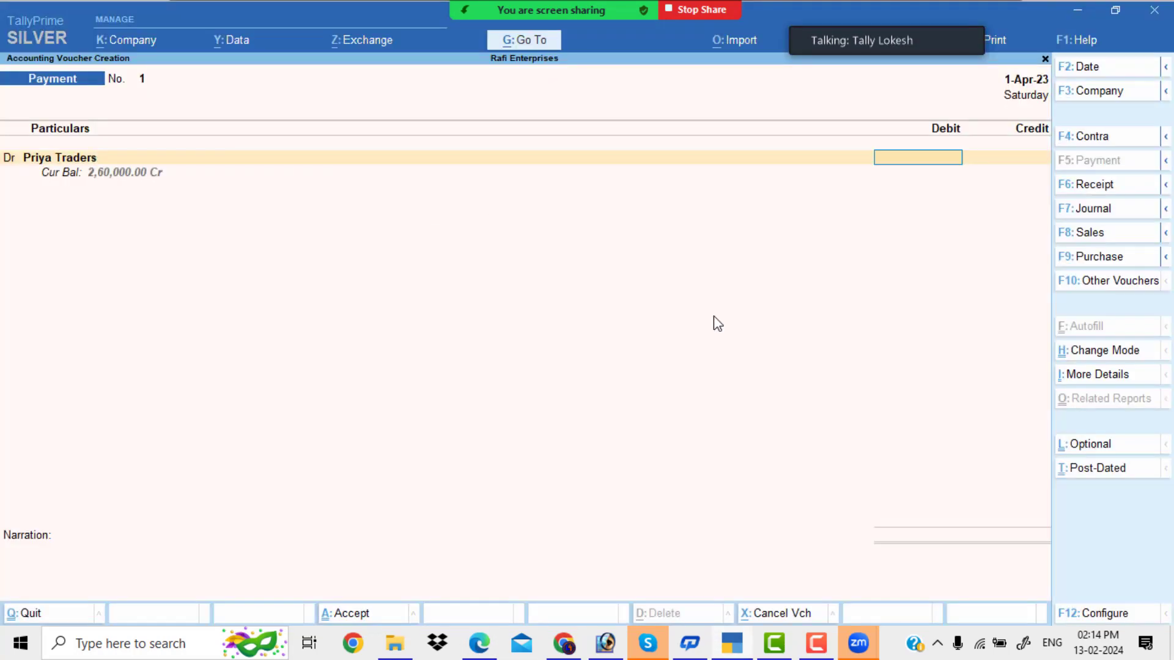
type("155000")
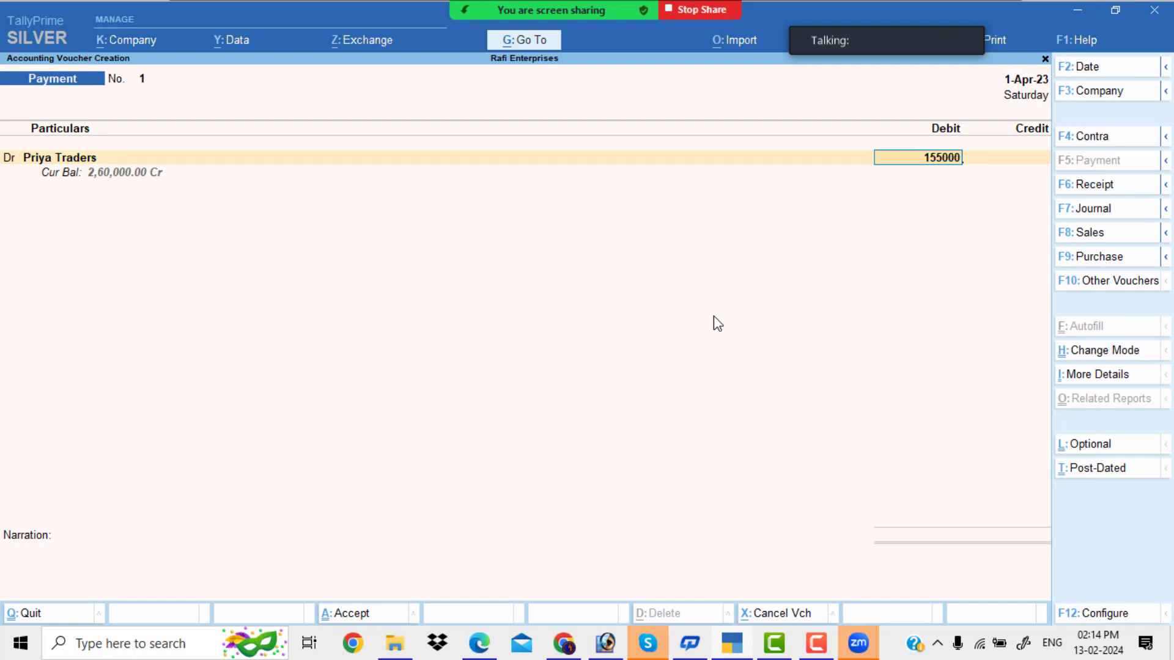
key("Return")
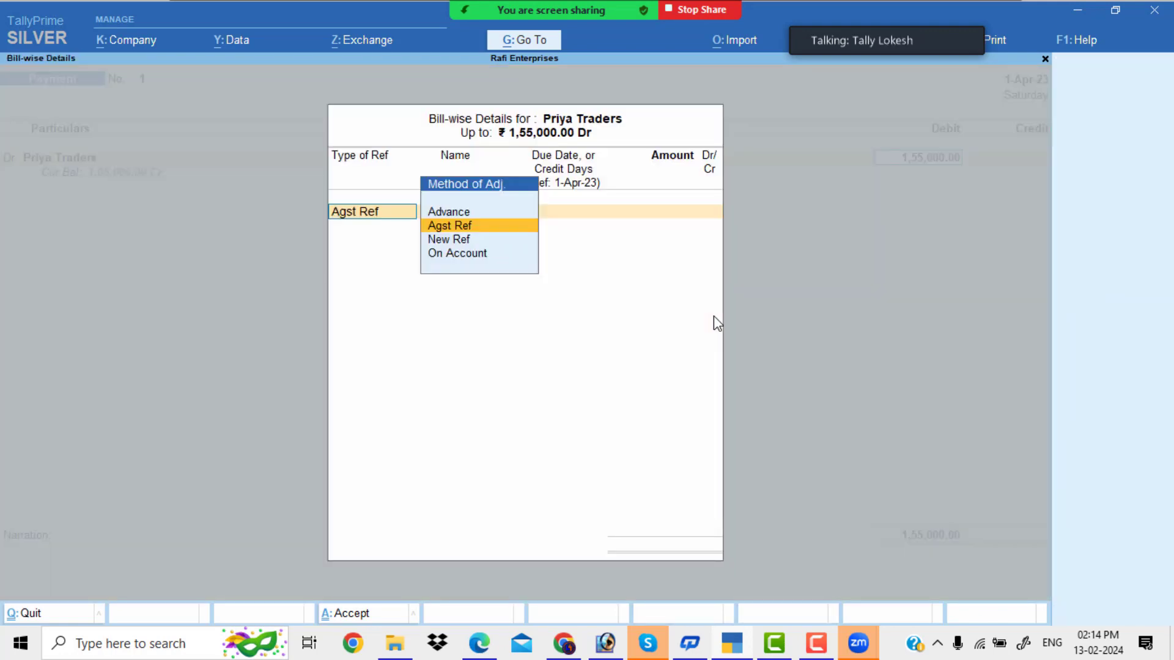
- Set the payment against the pending Bill No 100 using Agst Ref and allocate 40000 to it, as given in the PDF
key("Return")
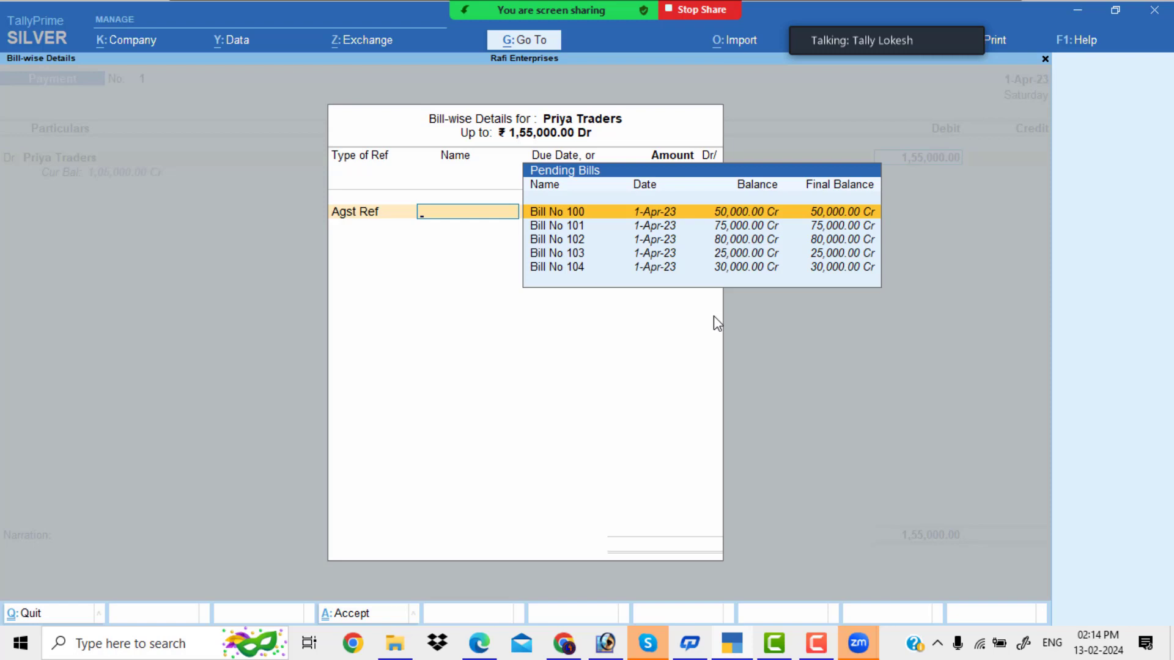
key("Return")
key("alt+Tab")
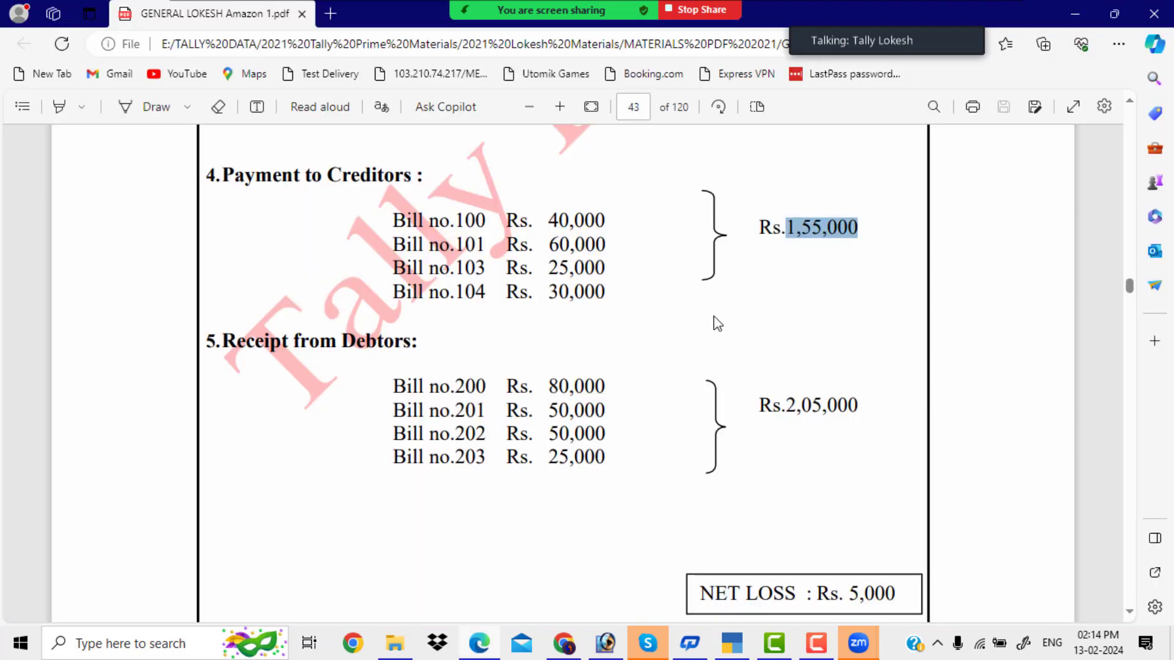
left_click_drag(549, 223, 611, 226)
key("alt+Tab")
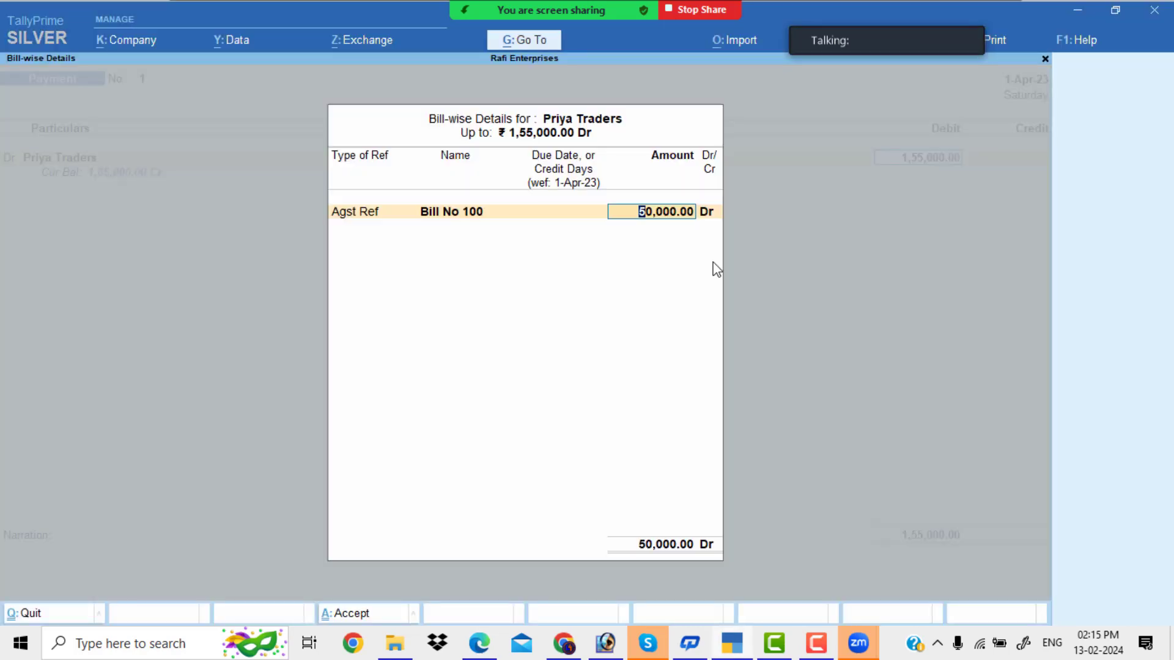
type("400000")
key("BackSpace")
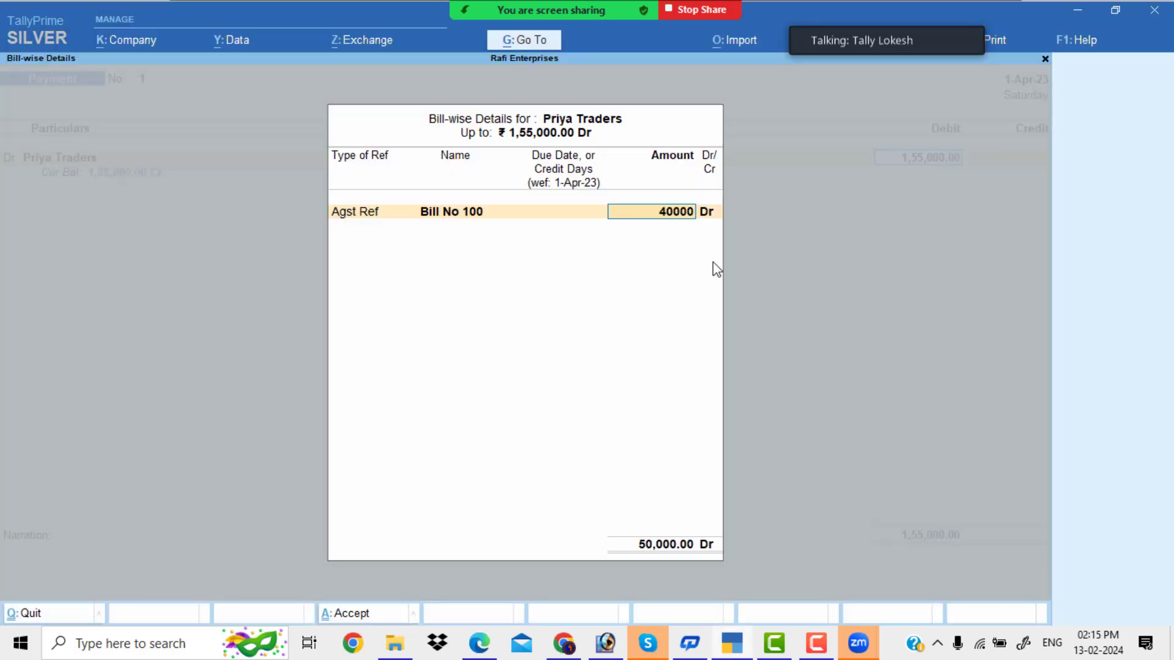
key("Return")
key("Return")
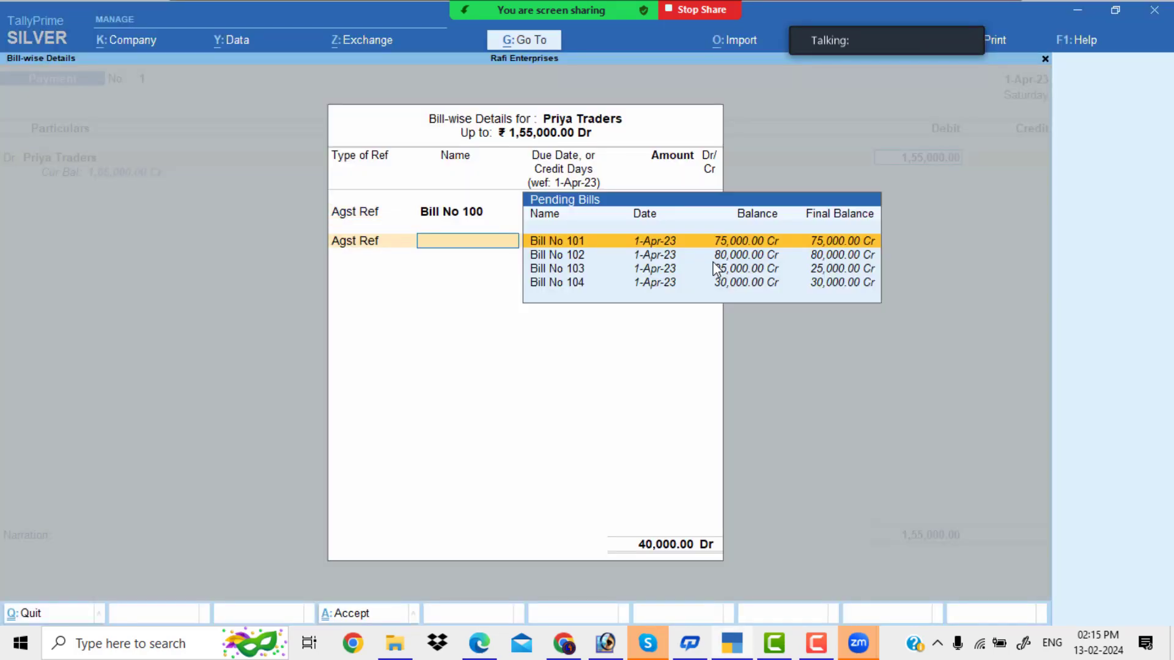
- Choose the pending Bill No 101 as the next Agst Ref entry and consult its payment amount in the PDF
key("Return")
key("alt+Tab")
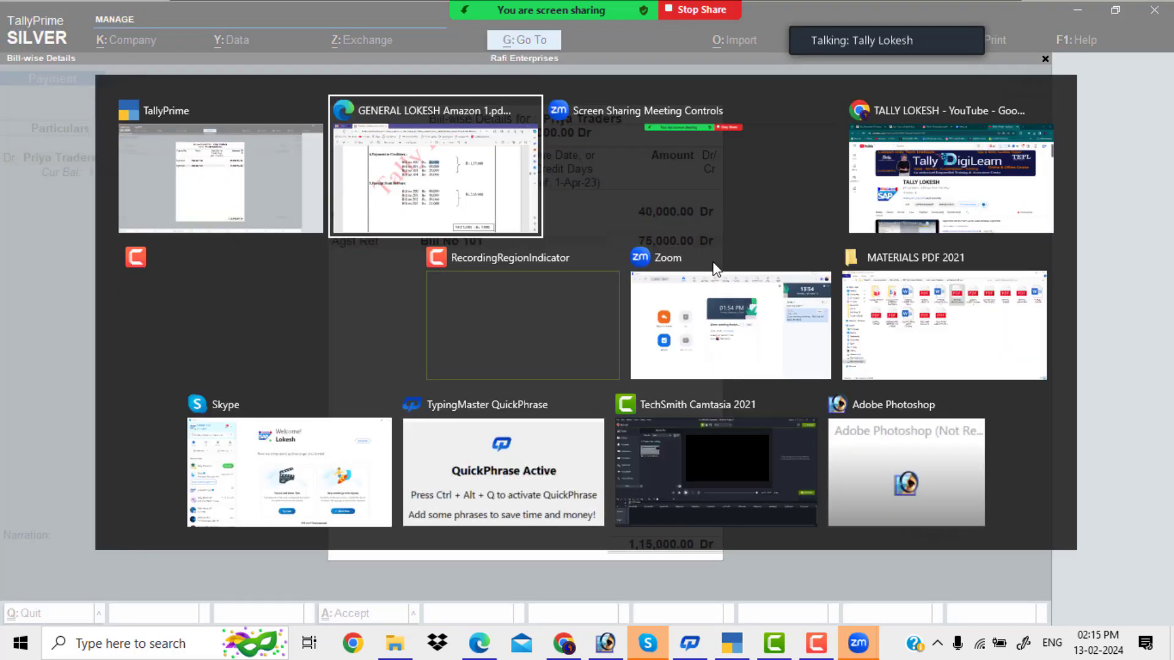
key("alt+Tab")
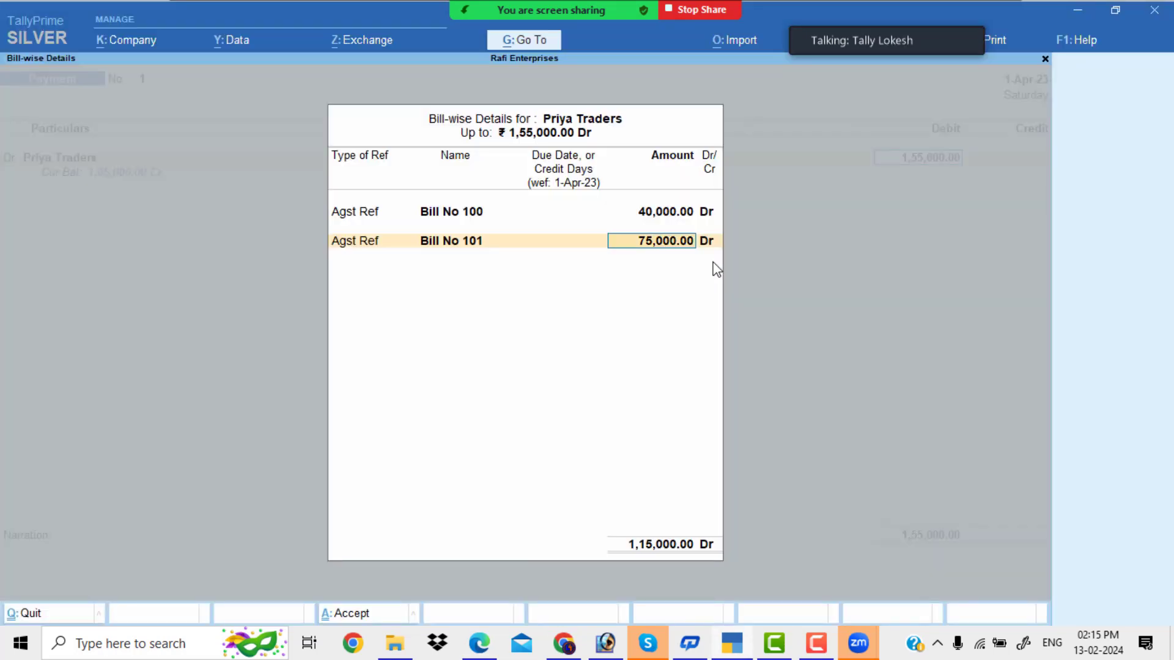
- Set the amount adjusted against Bill No 101 of Priya Traders to 60,000 Dr
type("600")
key("Return")
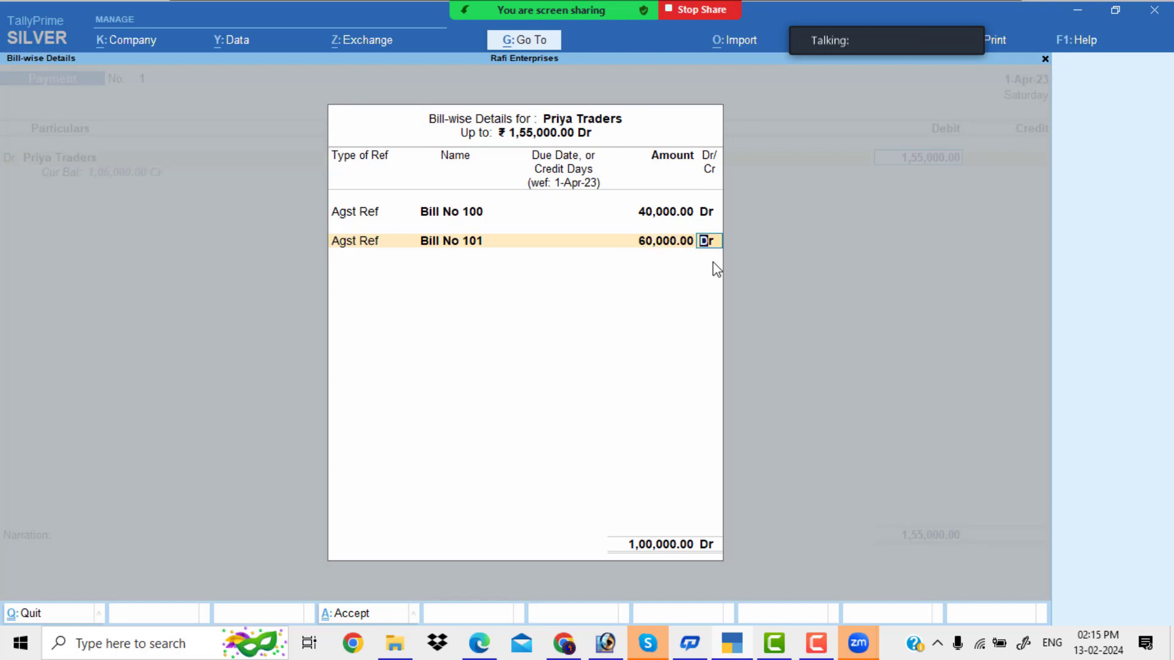
key("Return")
- Adjust the rest of the Priya Traders payment against Bill No 103 for 25,000 and Bill No 104 for 30,000
key("Return")
key("alt+Tab")
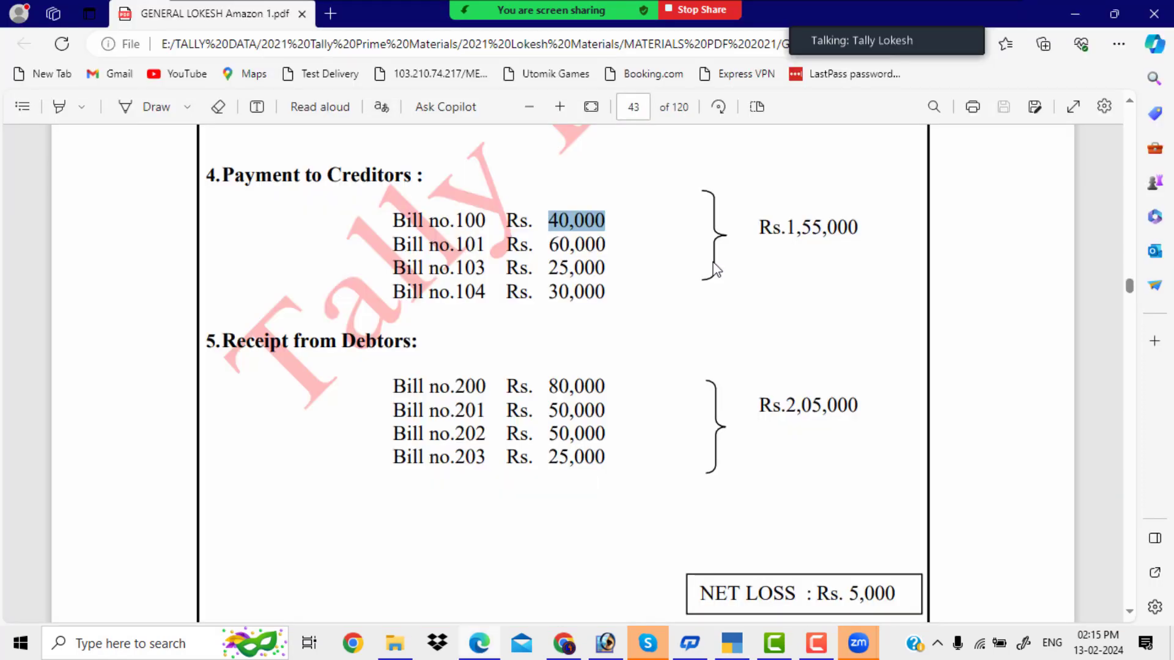
key("alt+Tab")
key("Down")
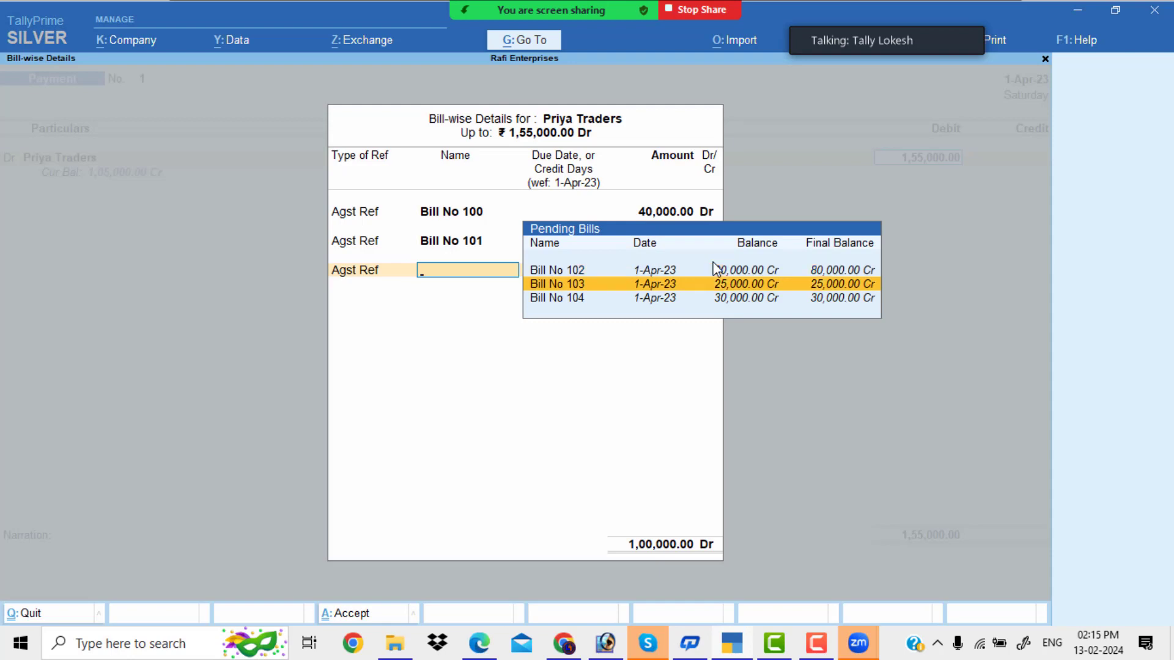
key("Return")
key("Return")
key("Return")
key("Return")
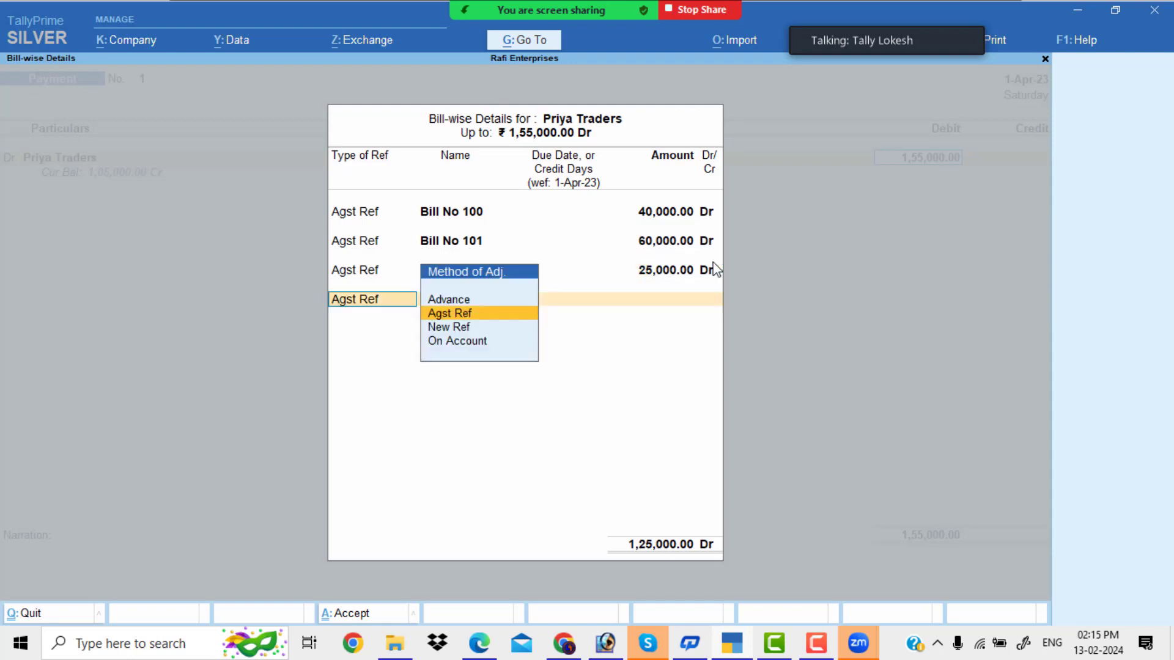
key("Down")
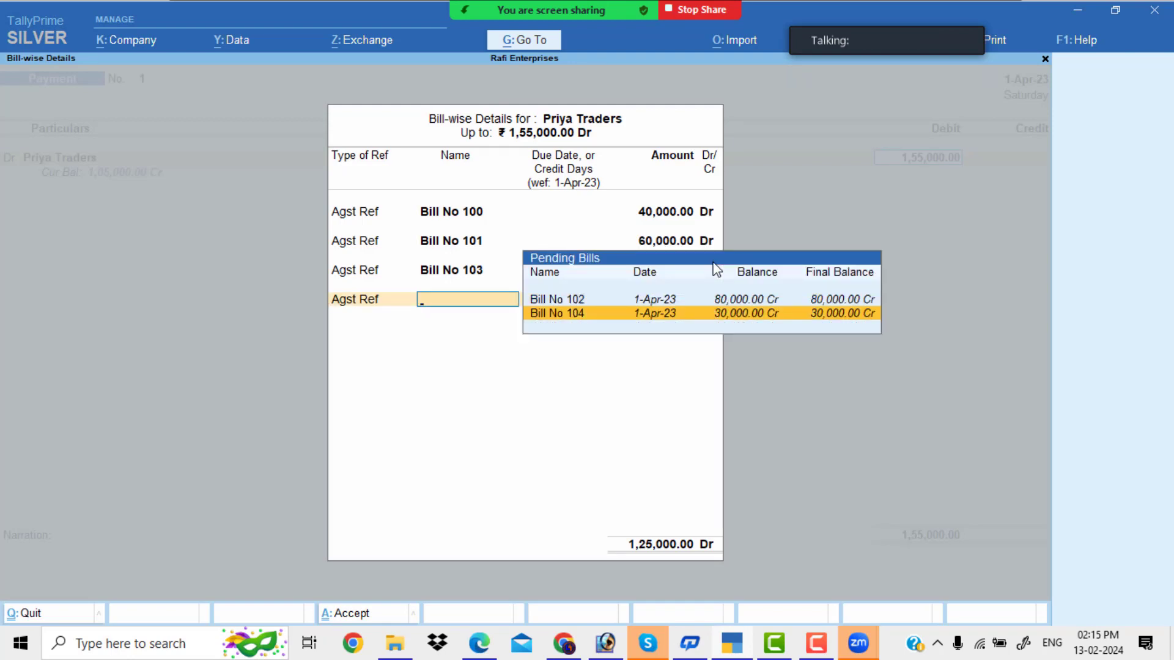
key("Return")
key("Return")
key("Return")
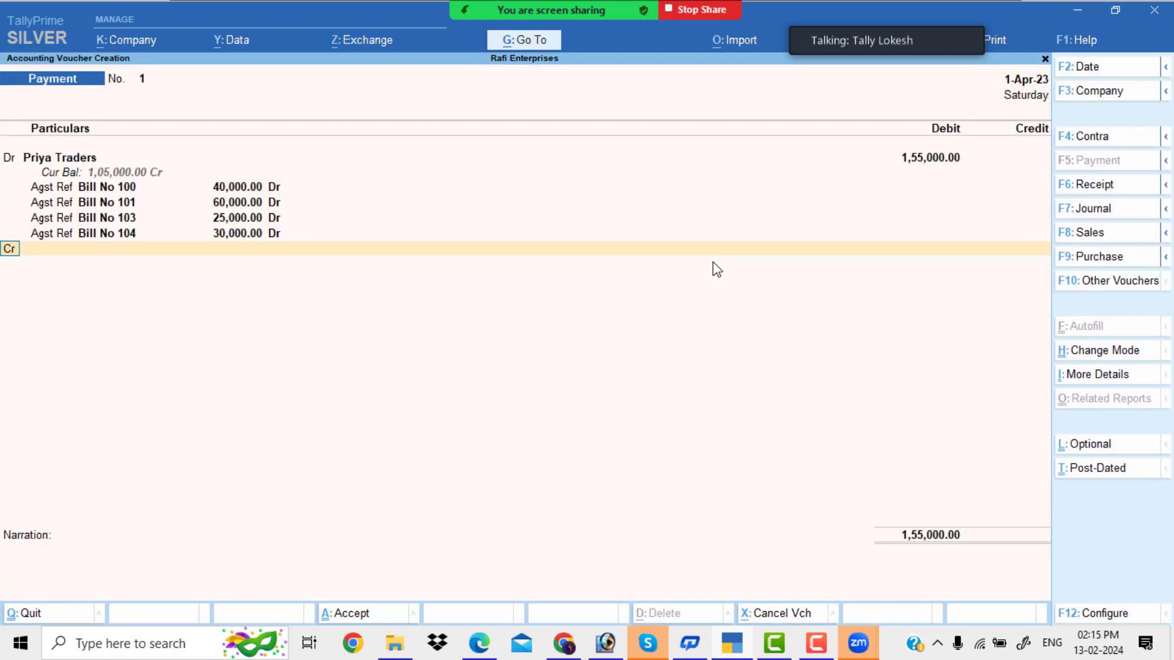
- Credit Cash with 1,55,000, leave the narration empty and save the payment voucher
key("Return")
key("Down")
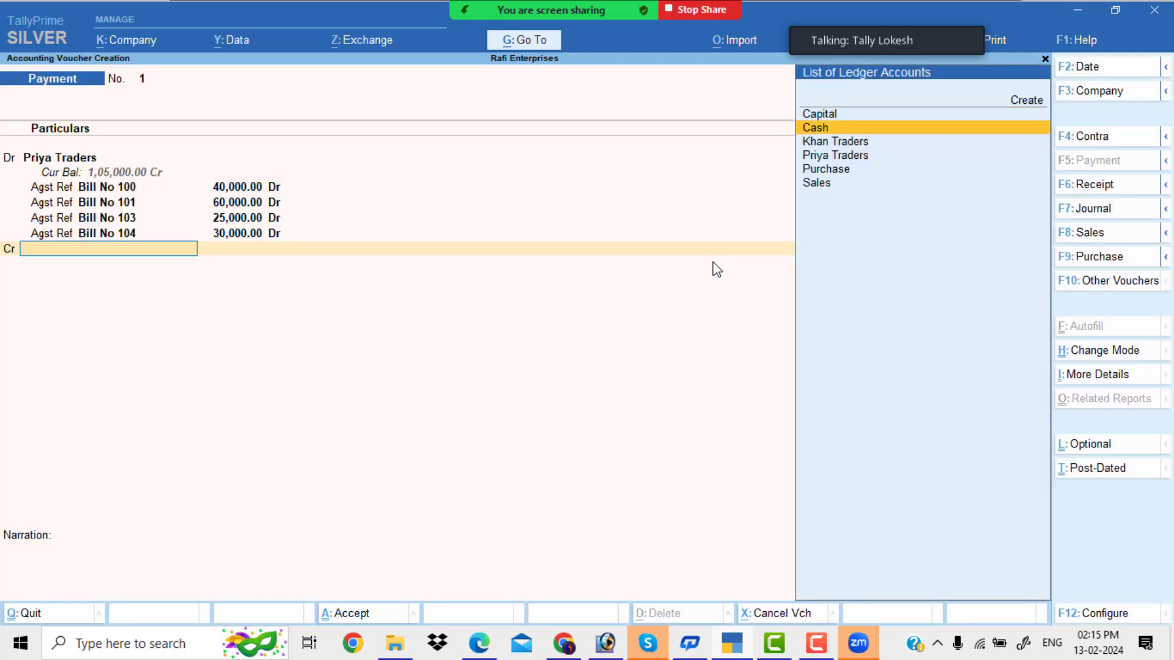
key("Return")
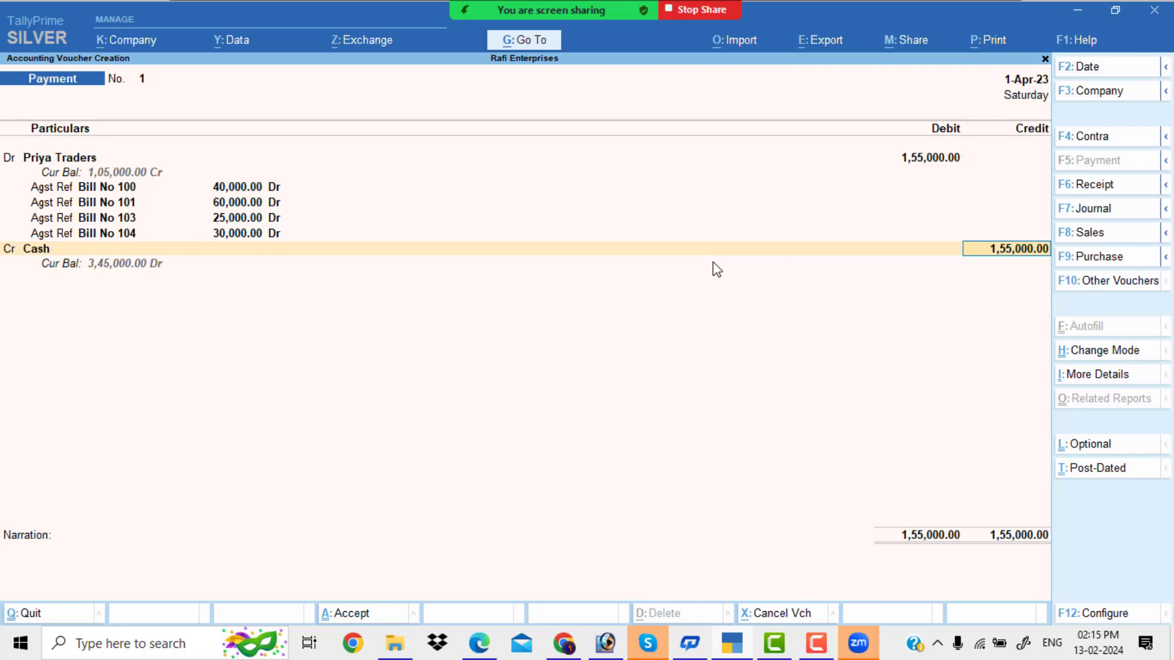
key("Return")
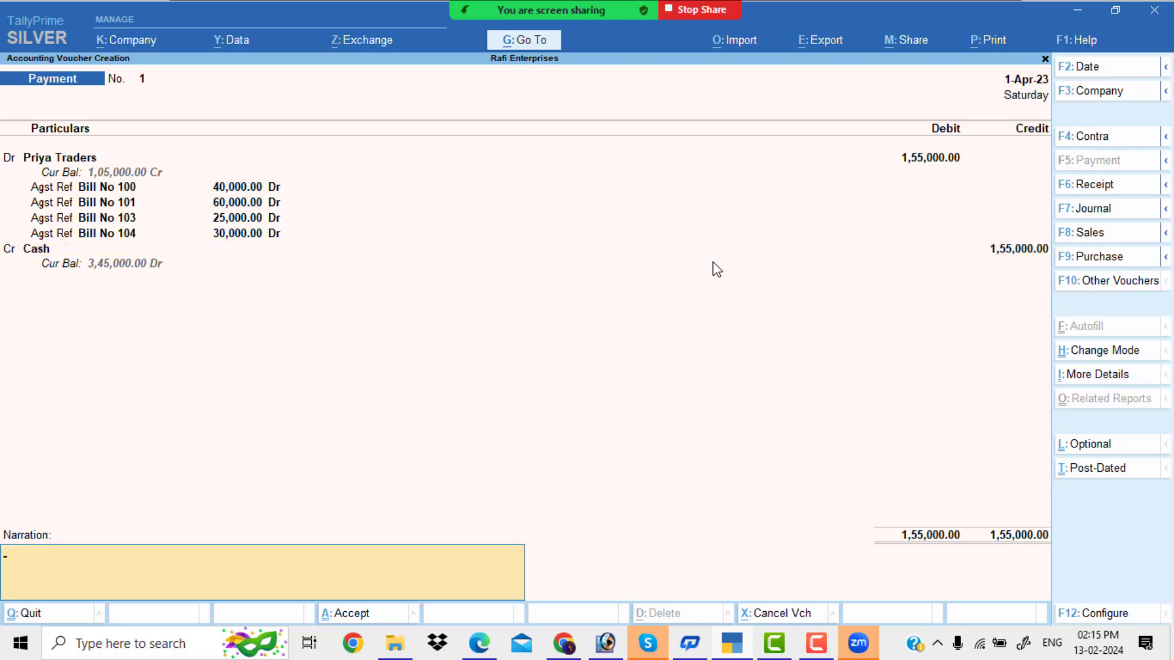
key("Return")
key("Return")
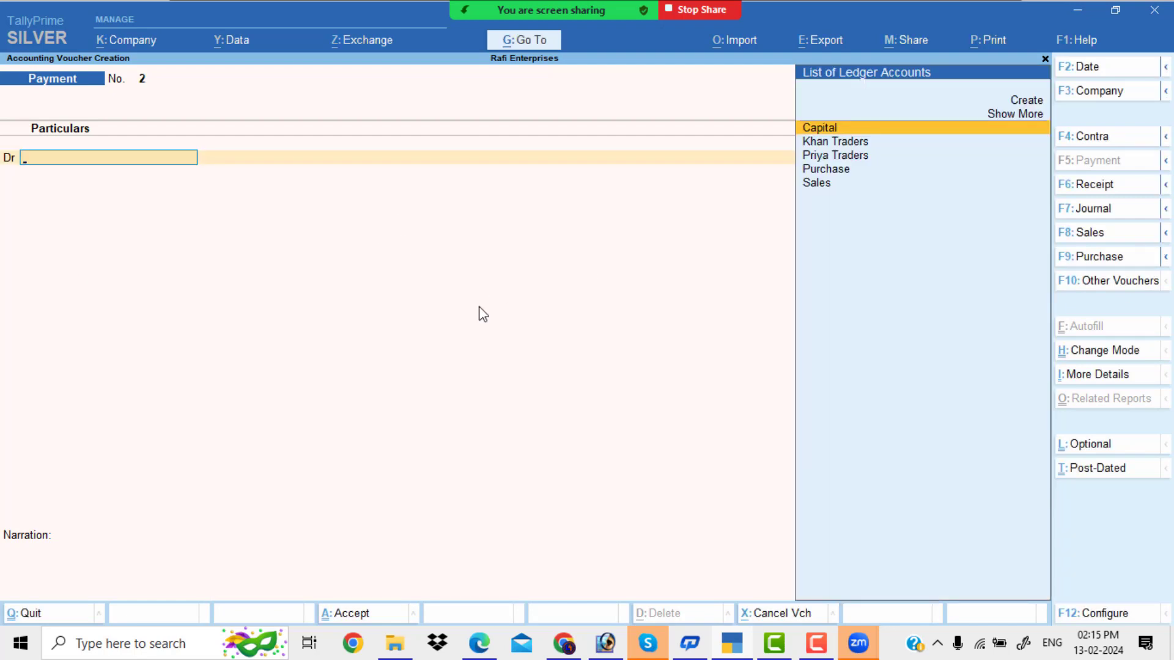
- Switch to a receipt voucher and look up the Khan Traders sales total and the debtors' receipt total in the exercise PDF
left_click(1107, 185)
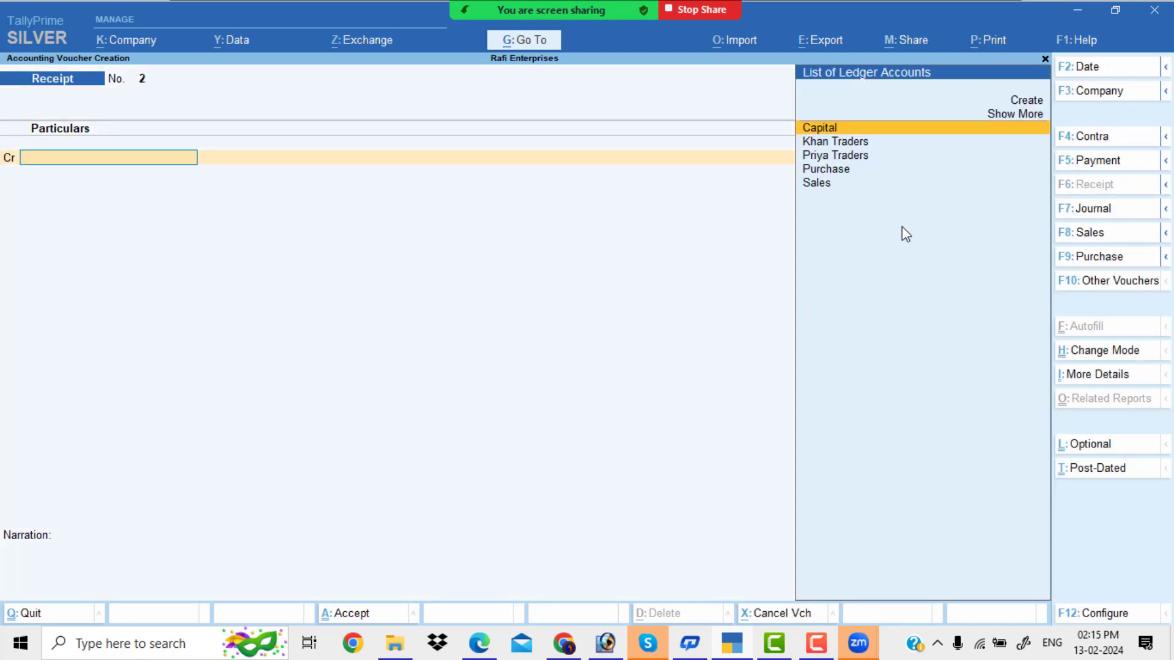
key("alt+Tab")
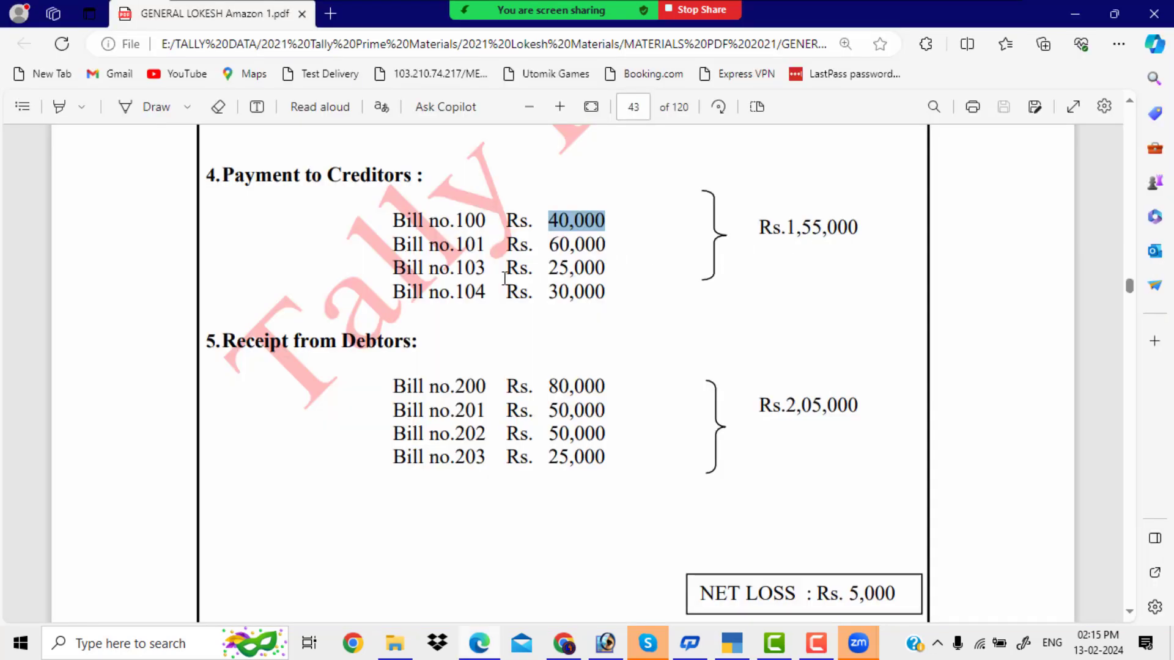
scroll(504, 278, "up", 4)
left_click(766, 293)
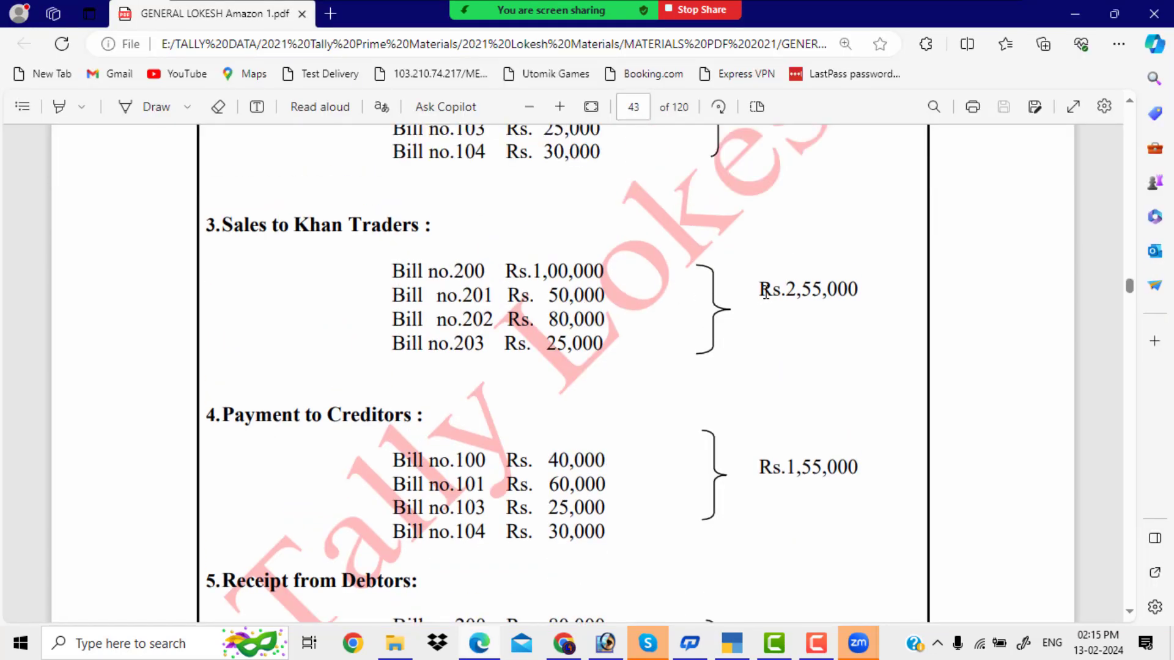
left_click_drag(764, 292, 861, 290)
scroll(752, 321, "down", 2)
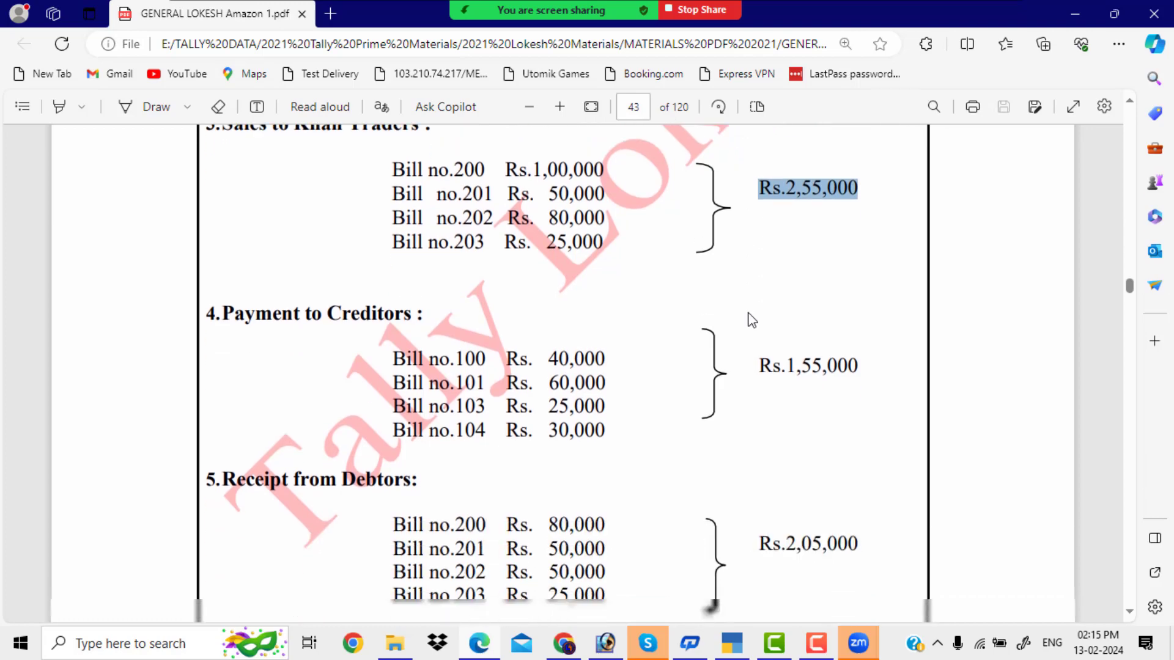
scroll(751, 321, "down", 4)
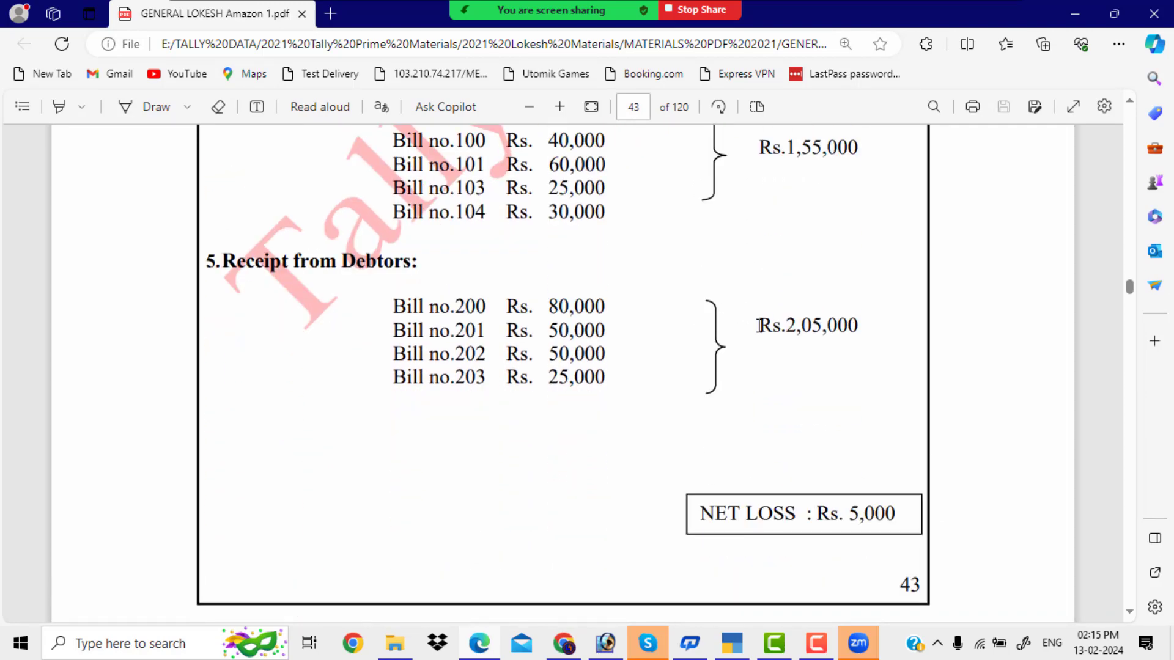
left_click_drag(758, 325, 859, 324)
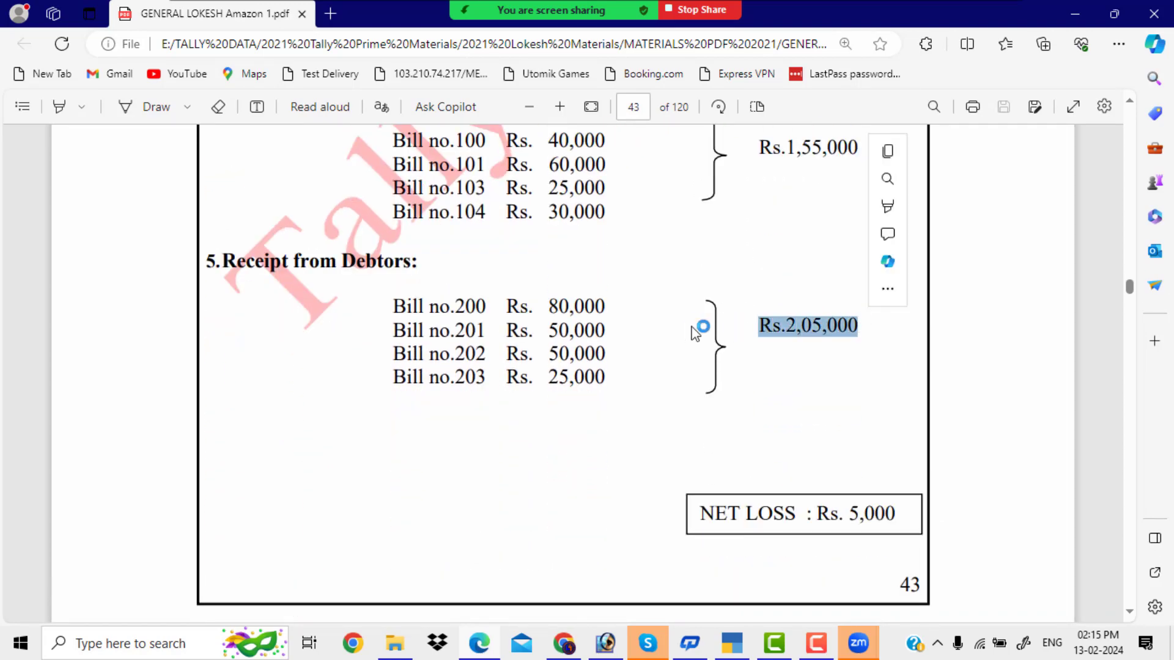
key("alt+Tab")
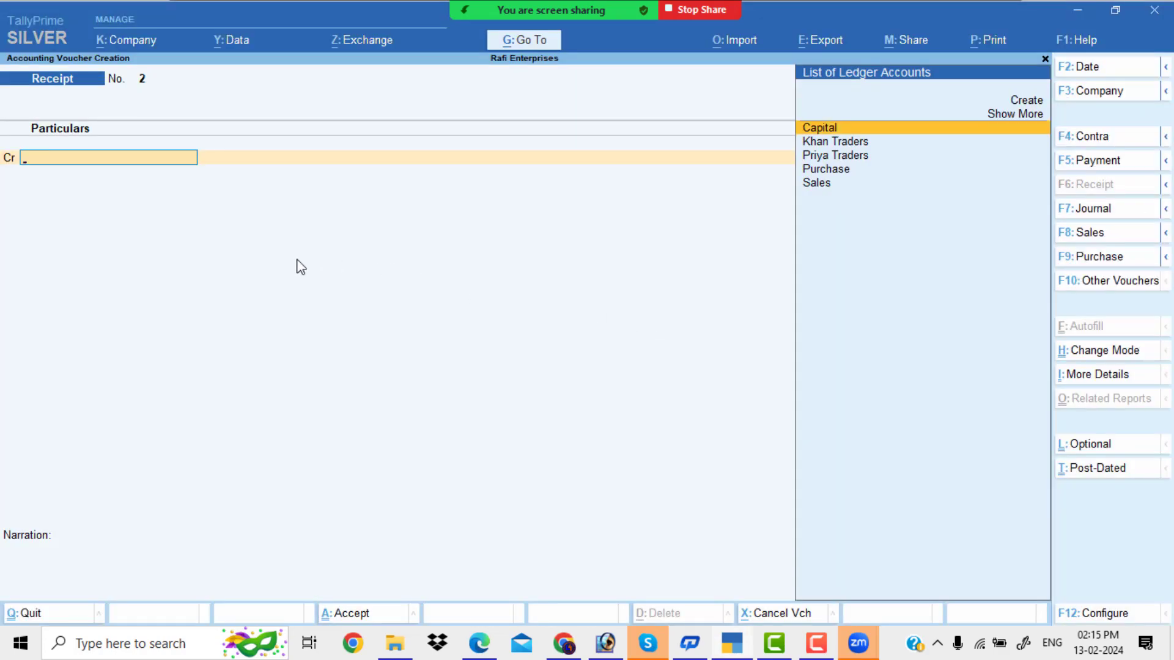
- Credit Khan Traders with 2,05,000 in the receipt voucher
key("Down")
key("Return")
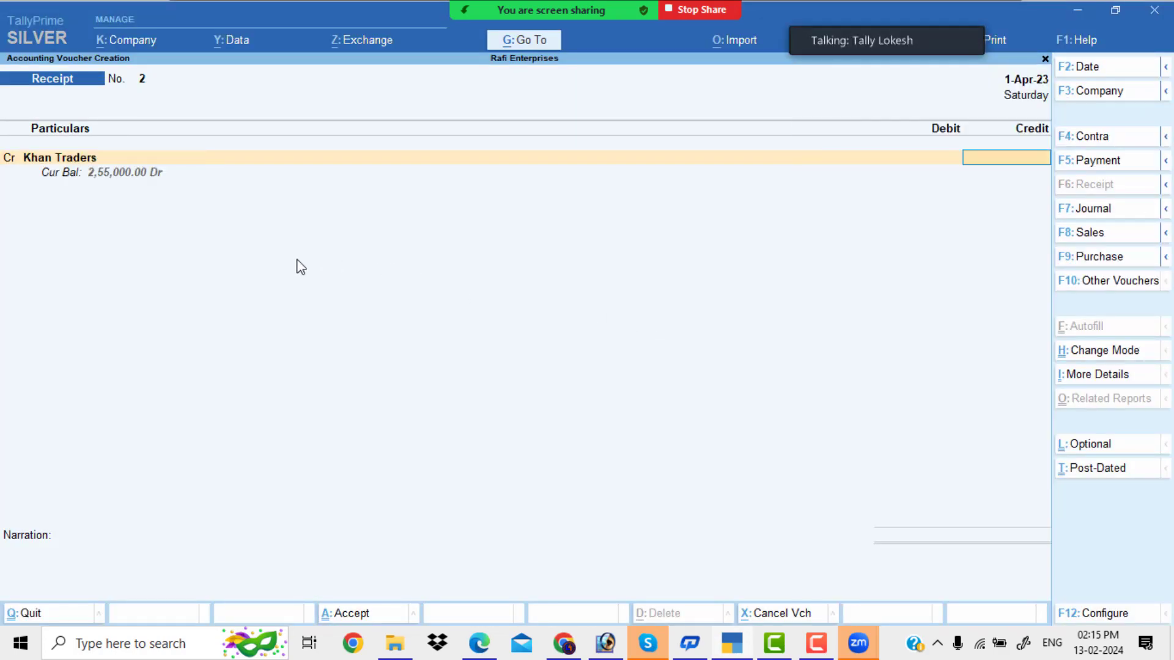
type("205000")
key("Return")
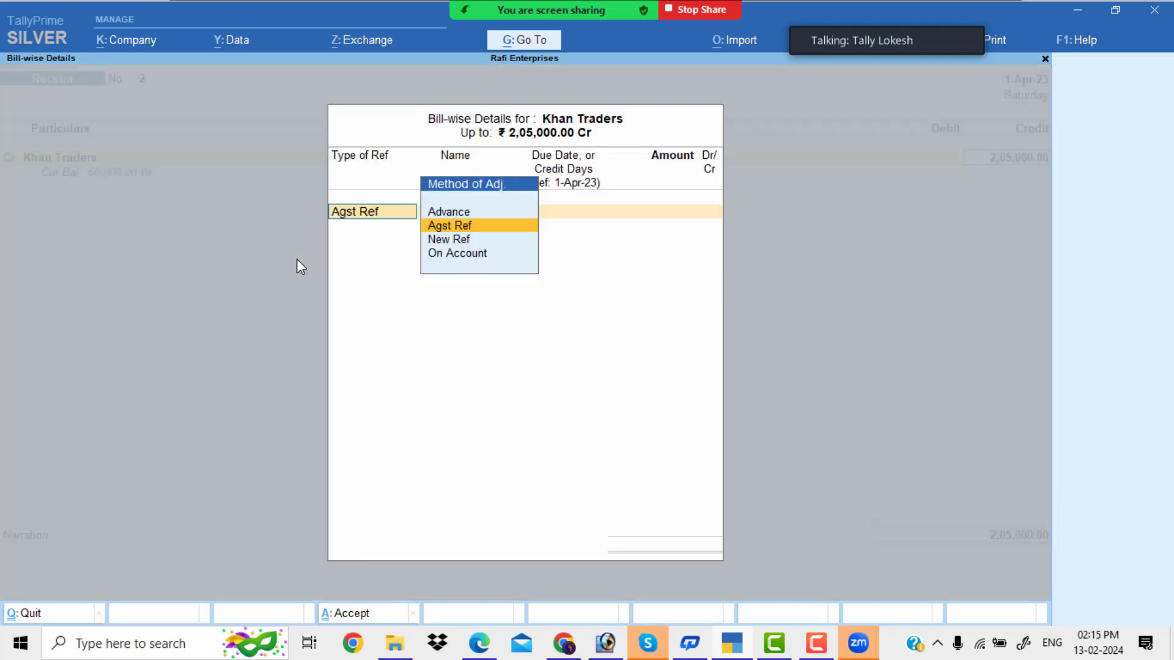
- Adjust 80,000 of the Khan Traders receipt against Bill No 200, checking the amount in the exercise PDF
key("Return")
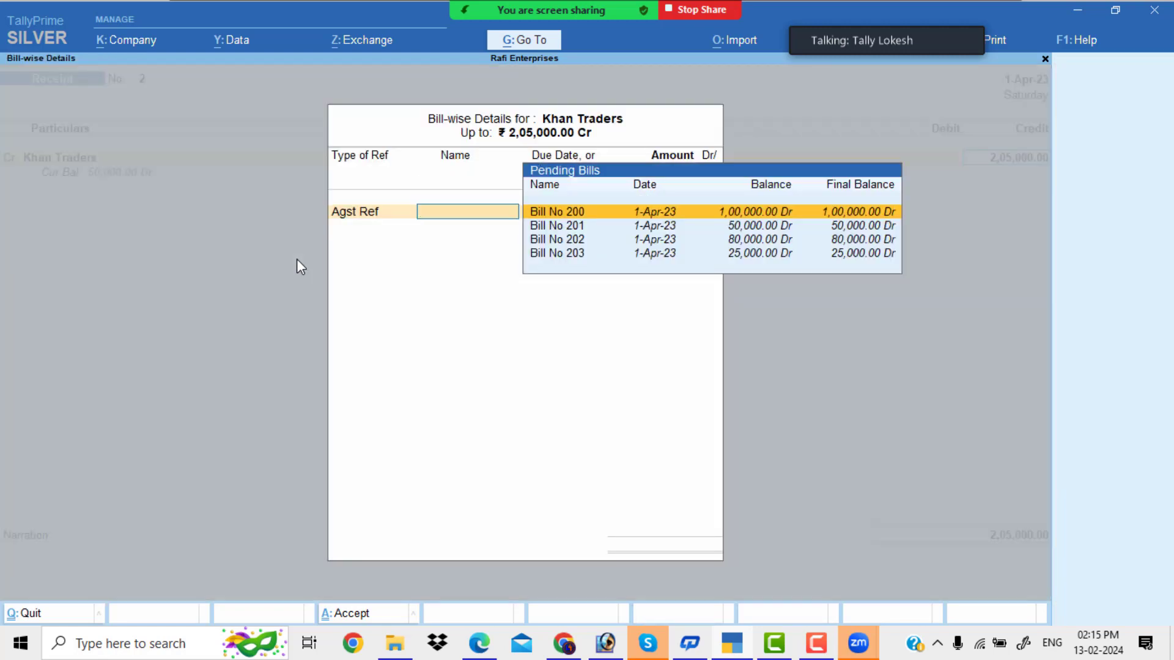
key("Return")
key("alt+Tab")
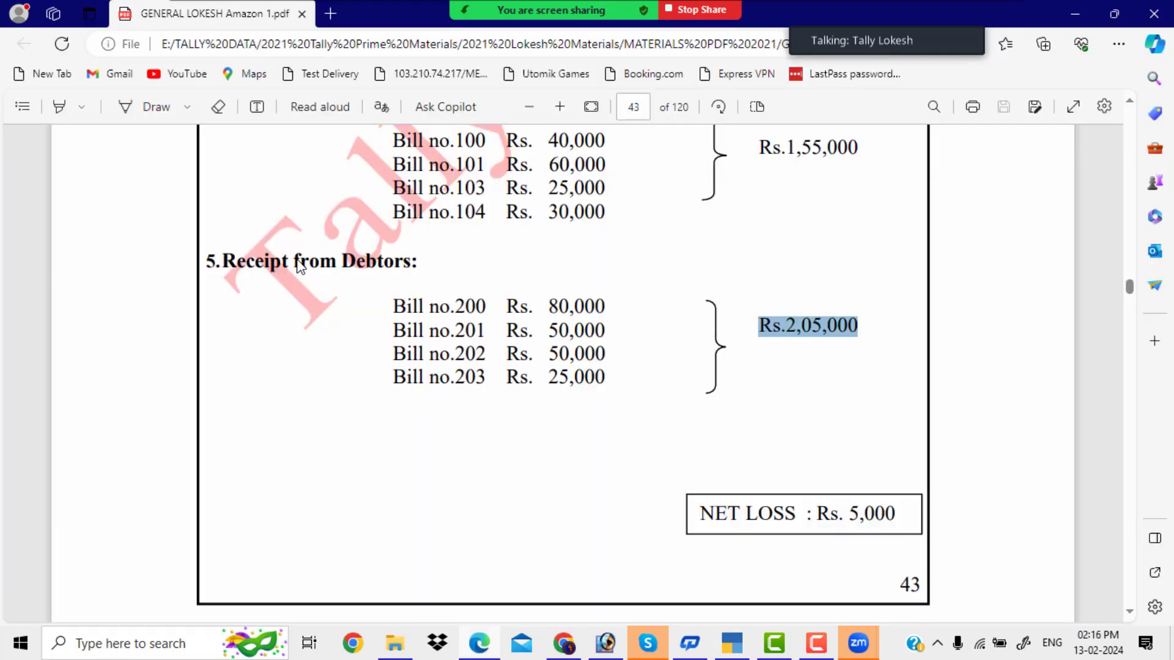
key("alt+Tab")
type("8")
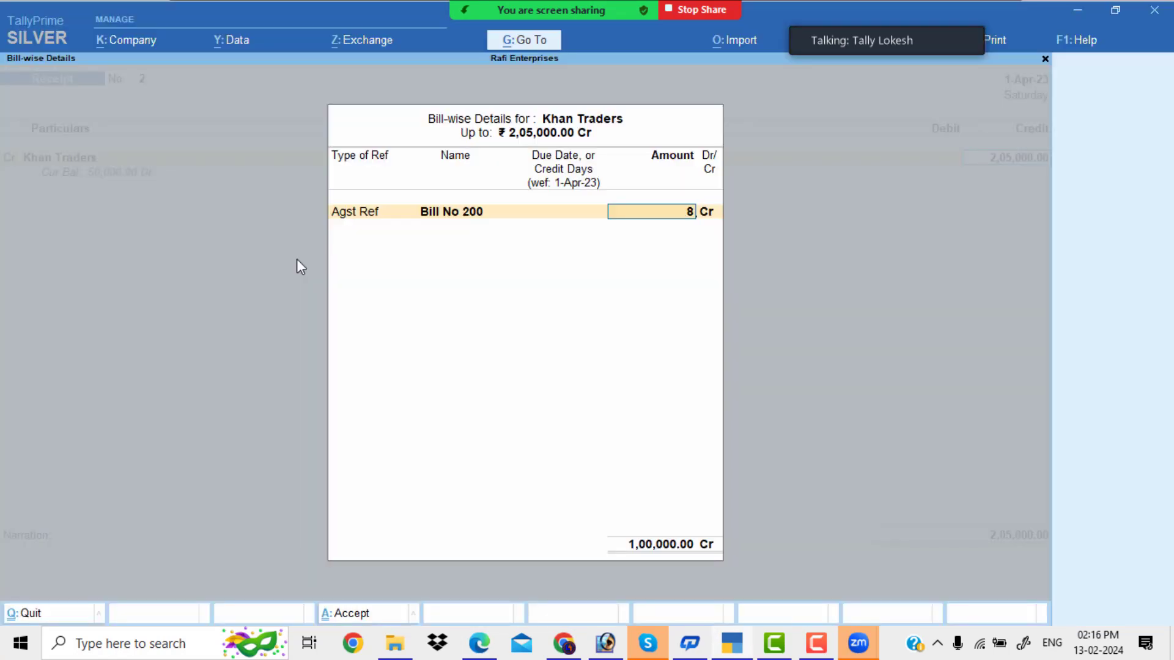
type("0000")
key("Return")
- Adjust 50,000 of the Khan Traders receipt against Bill No 201, checking the amount in the exercise PDF
key("Return")
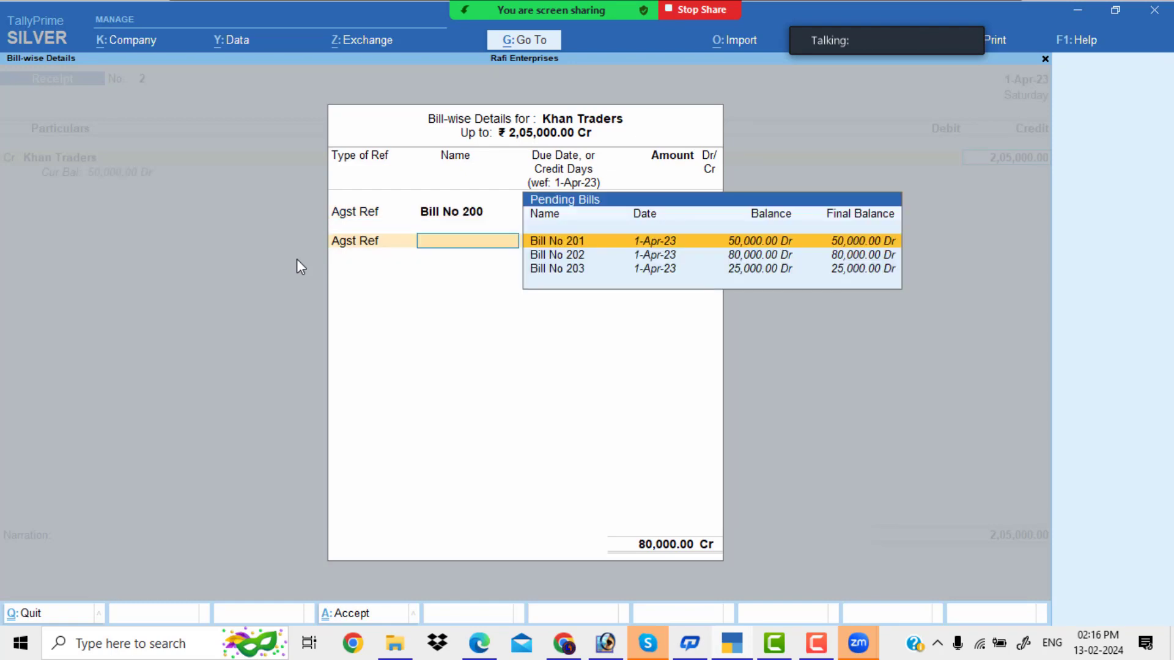
key("Return")
key("alt+Tab")
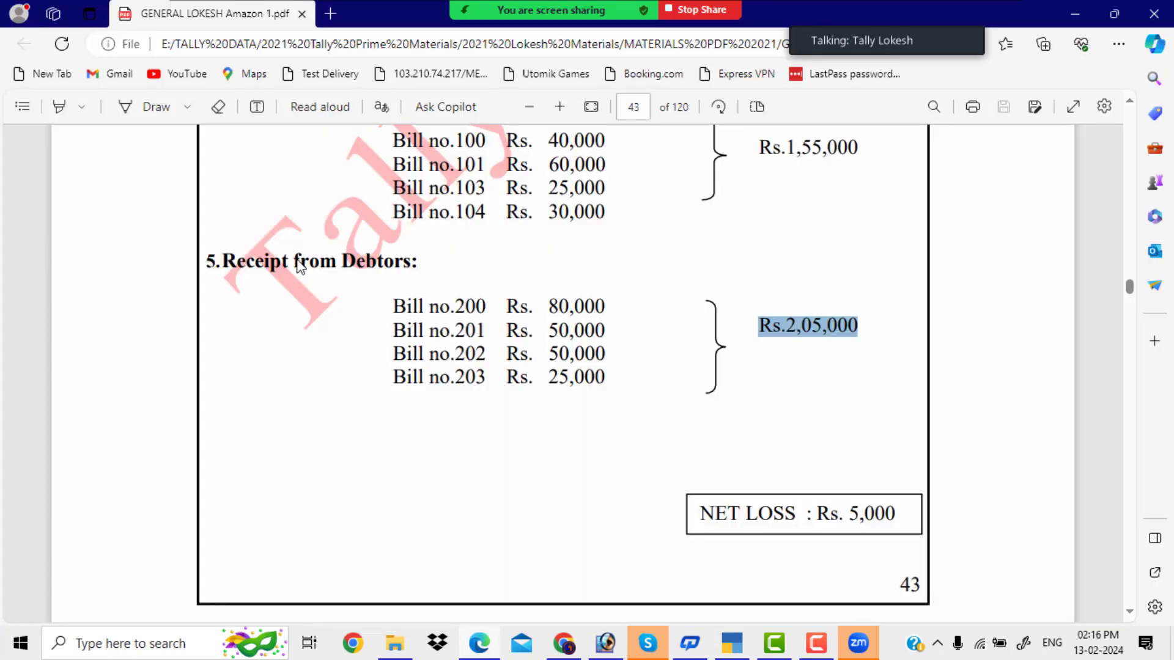
scroll(287, 264, "up", 5)
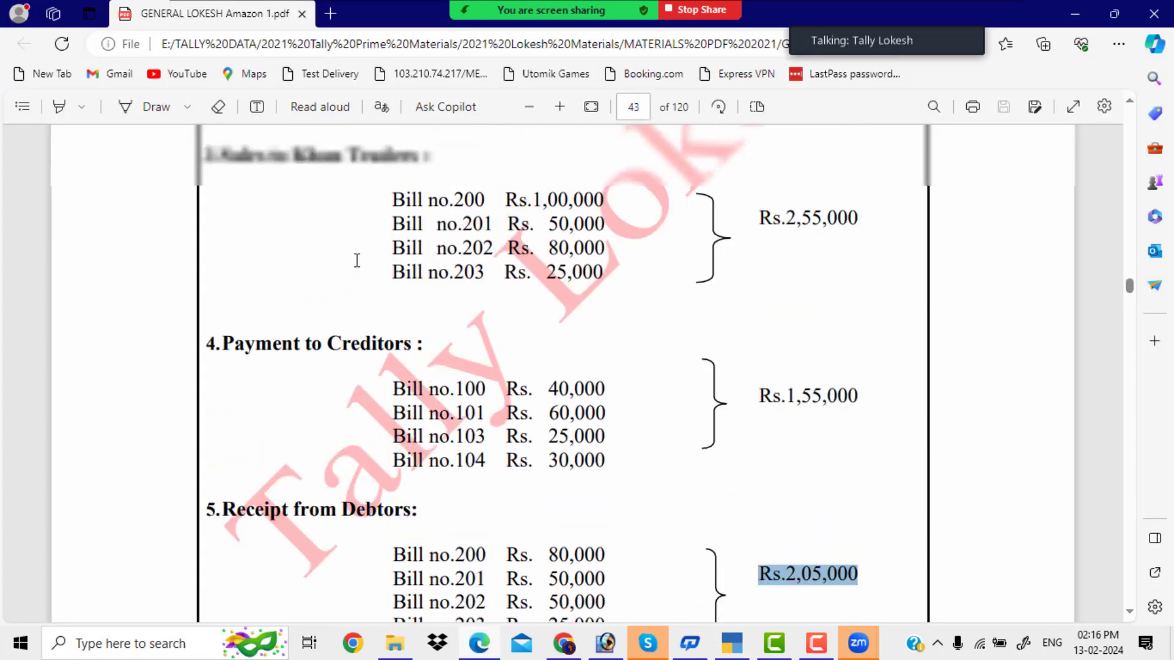
scroll(584, 312, "down", 5)
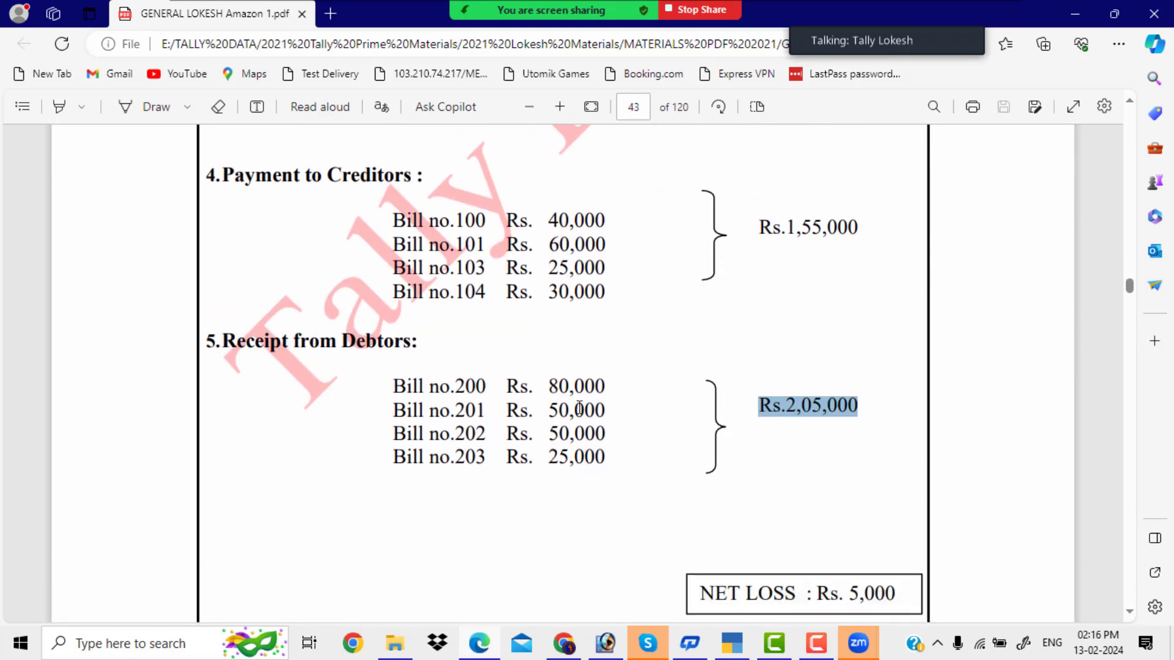
key("alt+Tab")
key("Return")
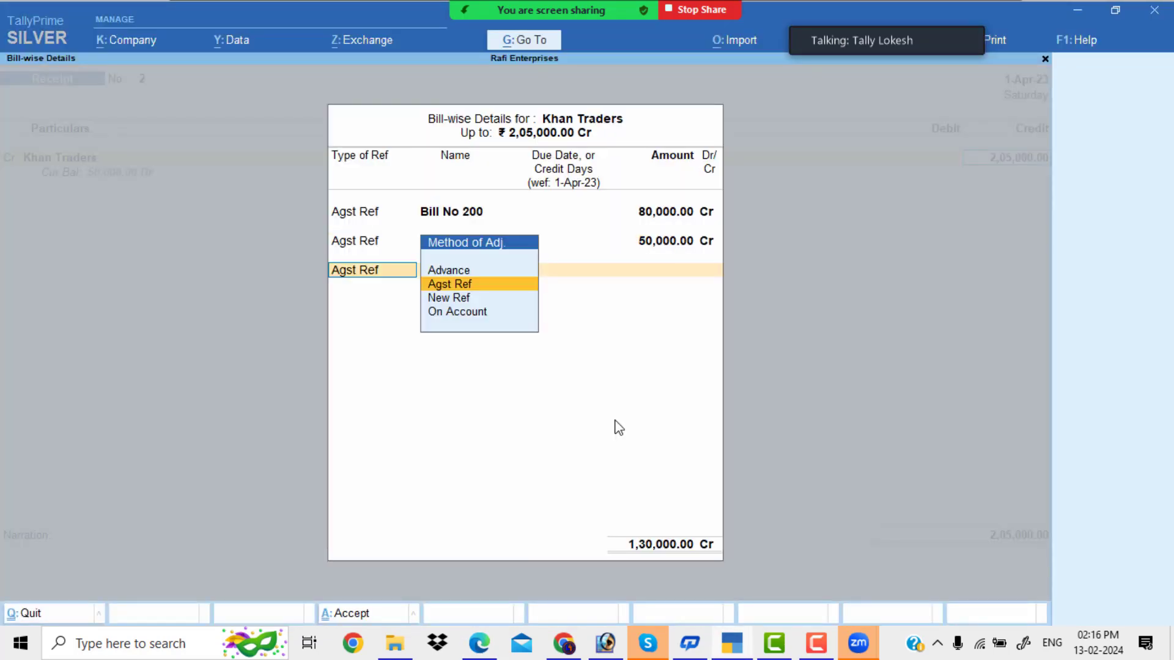
- Adjust 50,000 of the Khan Traders receipt against Bill No 202, checking the amount in the exercise PDF
key("Return")
key("Return")
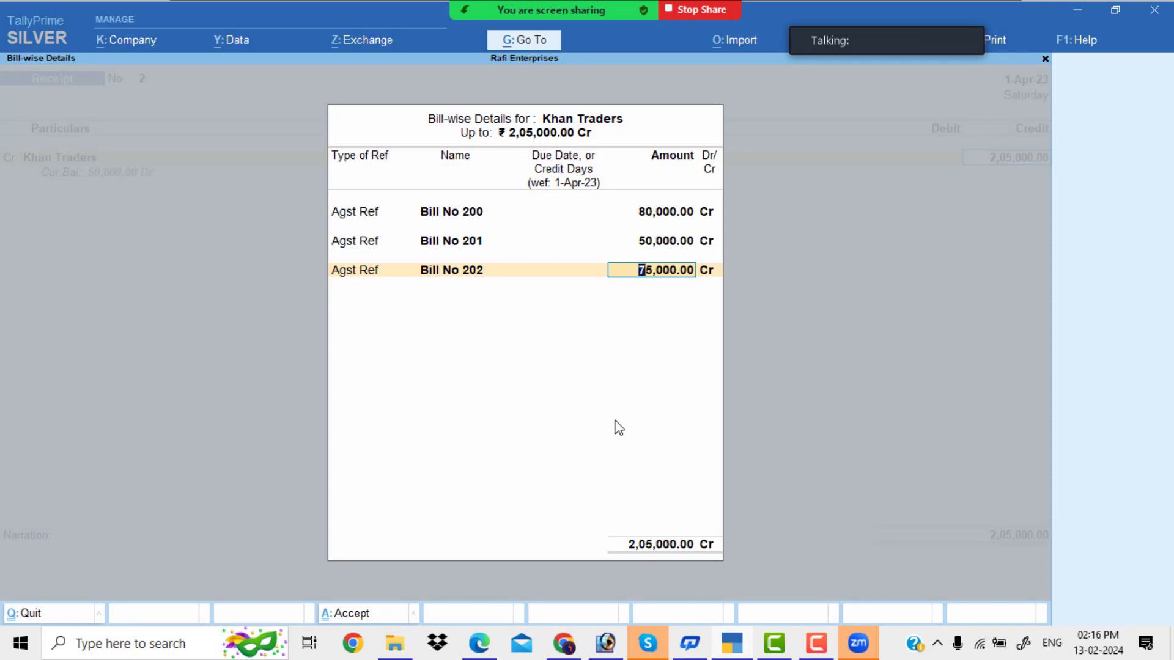
key("alt+Tab")
scroll(613, 445, "up", 3)
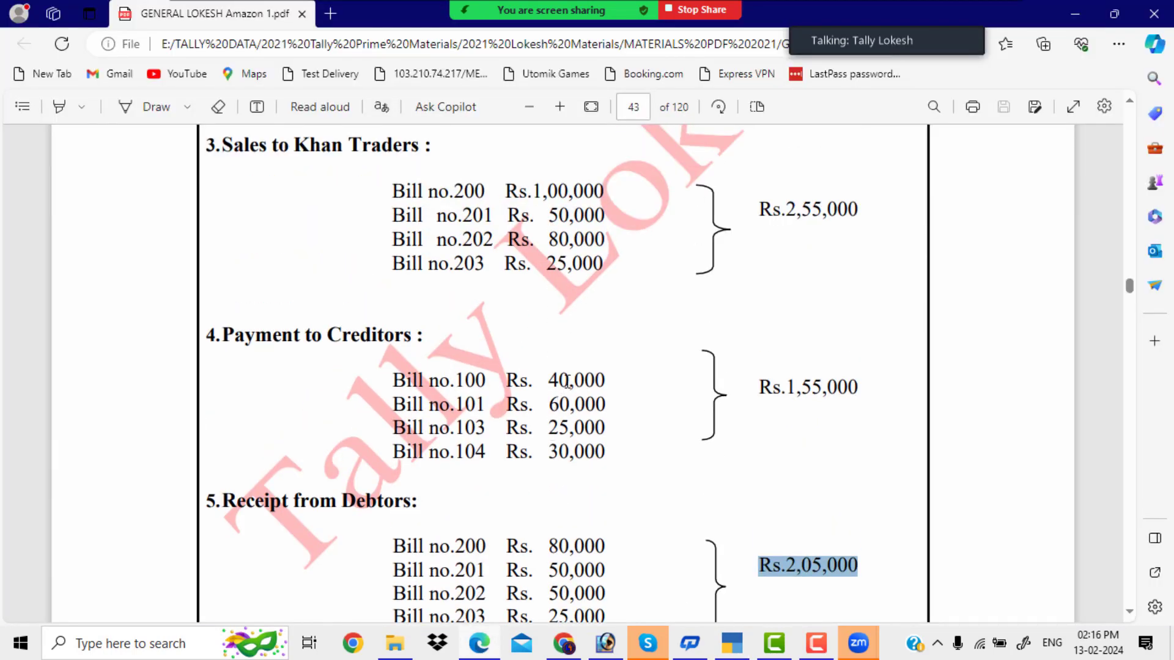
scroll(572, 250, "down", 1)
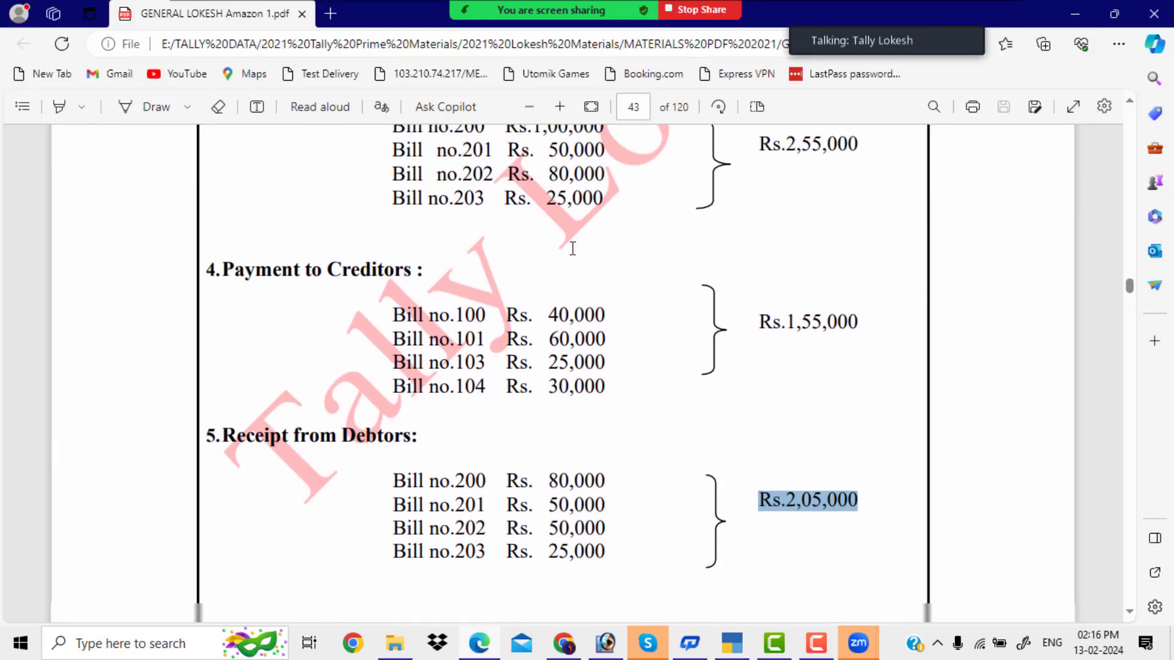
scroll(572, 249, "down", 2)
key("alt+Tab")
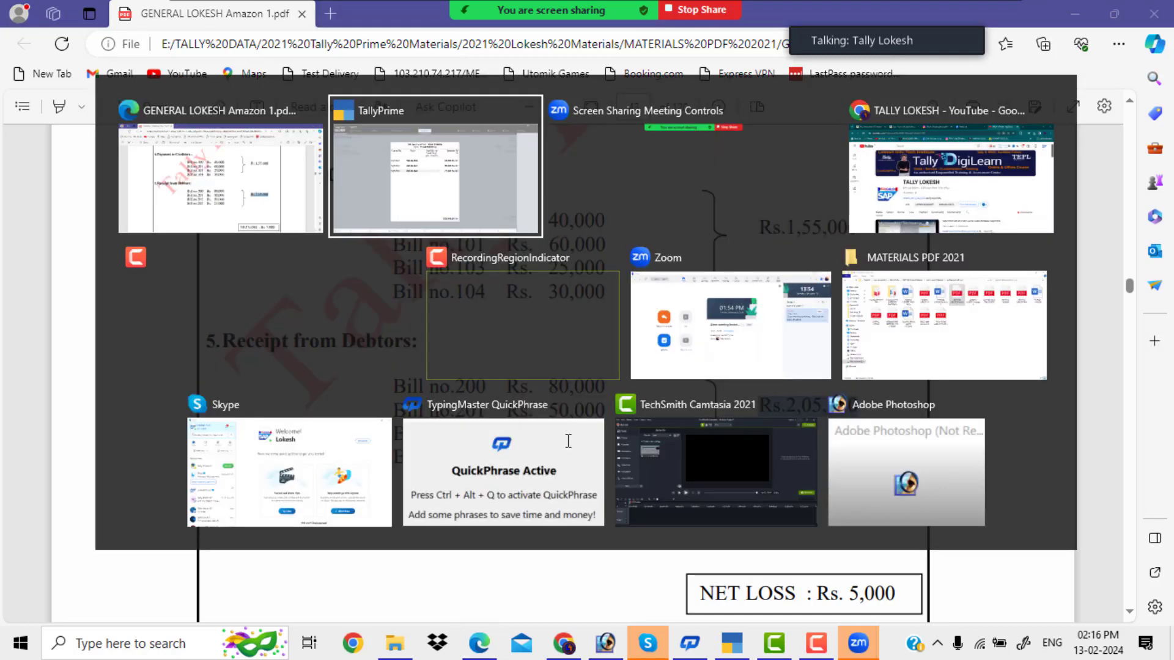
type("50000")
key("Return")
key("Return")
- Adjust the remaining 25,000 of the Khan Traders receipt against Bill No 203
key("Return")
key("Return")
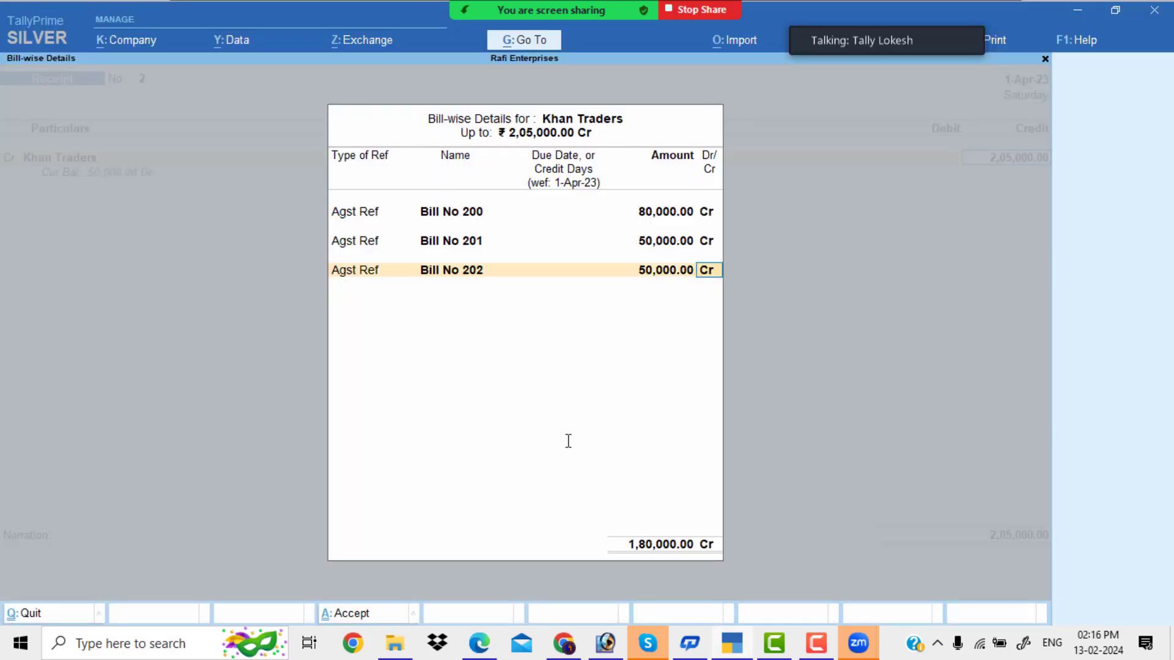
key("Return")
key("Return")
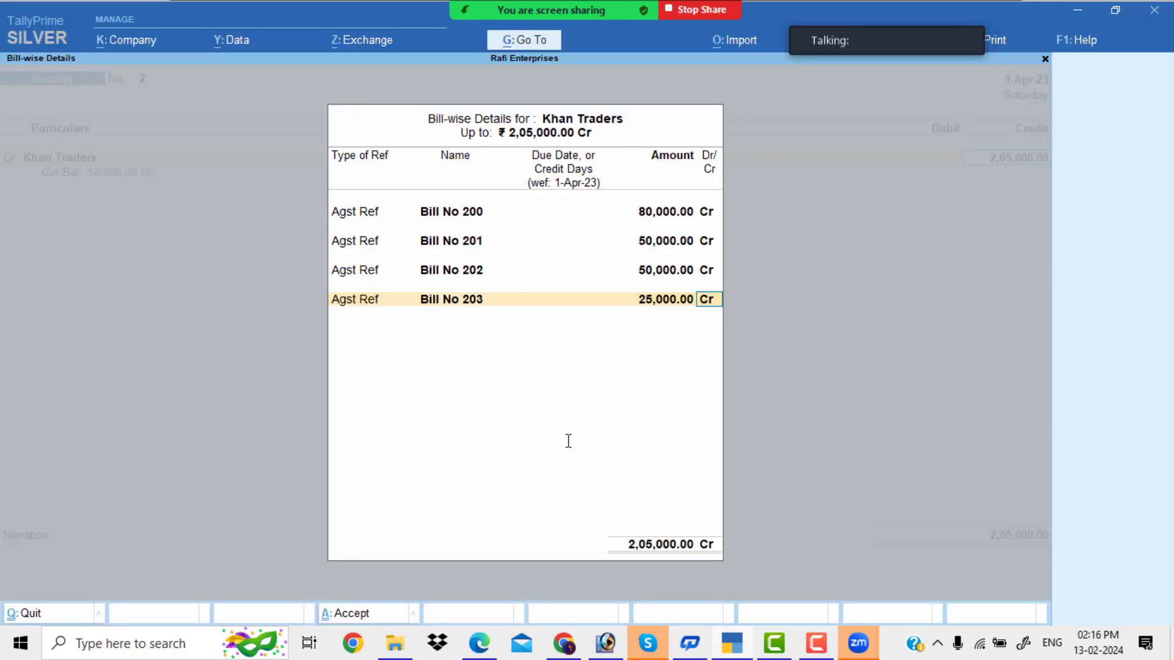
- Complete the Khan Traders receipt with Cash as the debit ledger, save the voucher and leave voucher entry
key("Down")
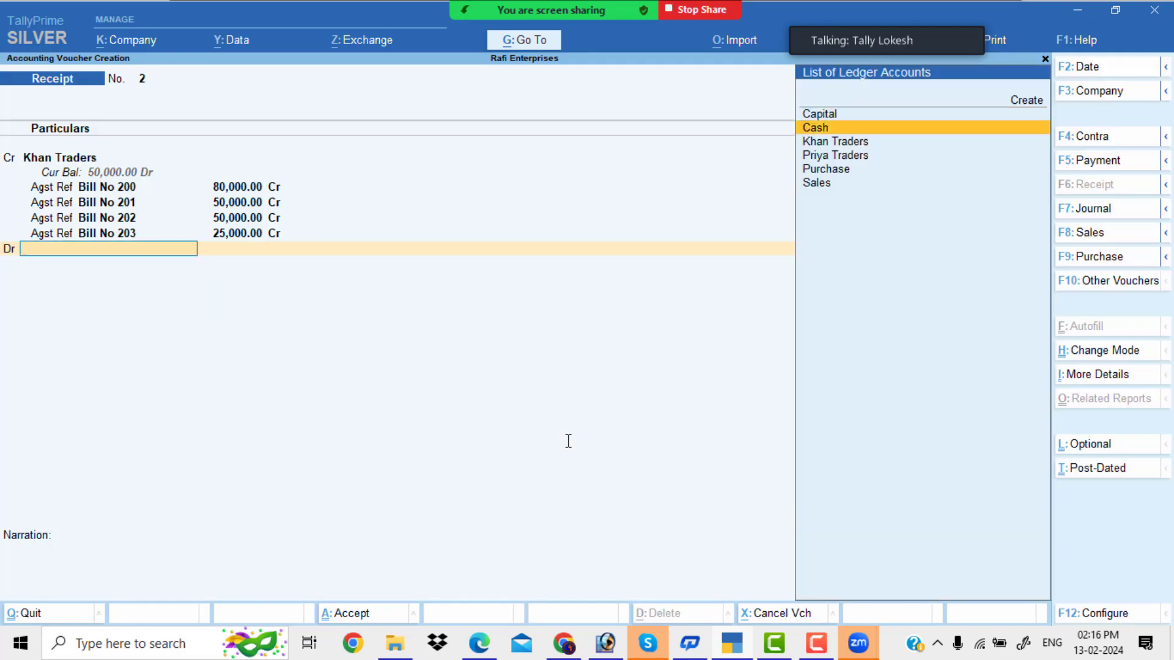
key("Return")
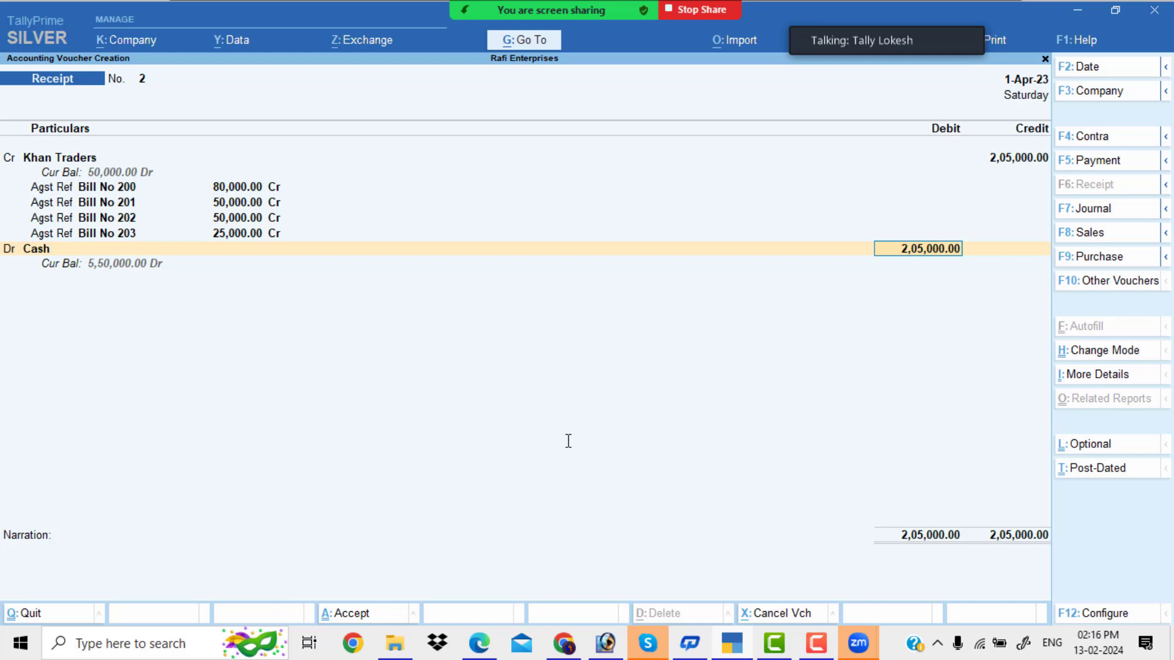
key("Return")
key("Return")
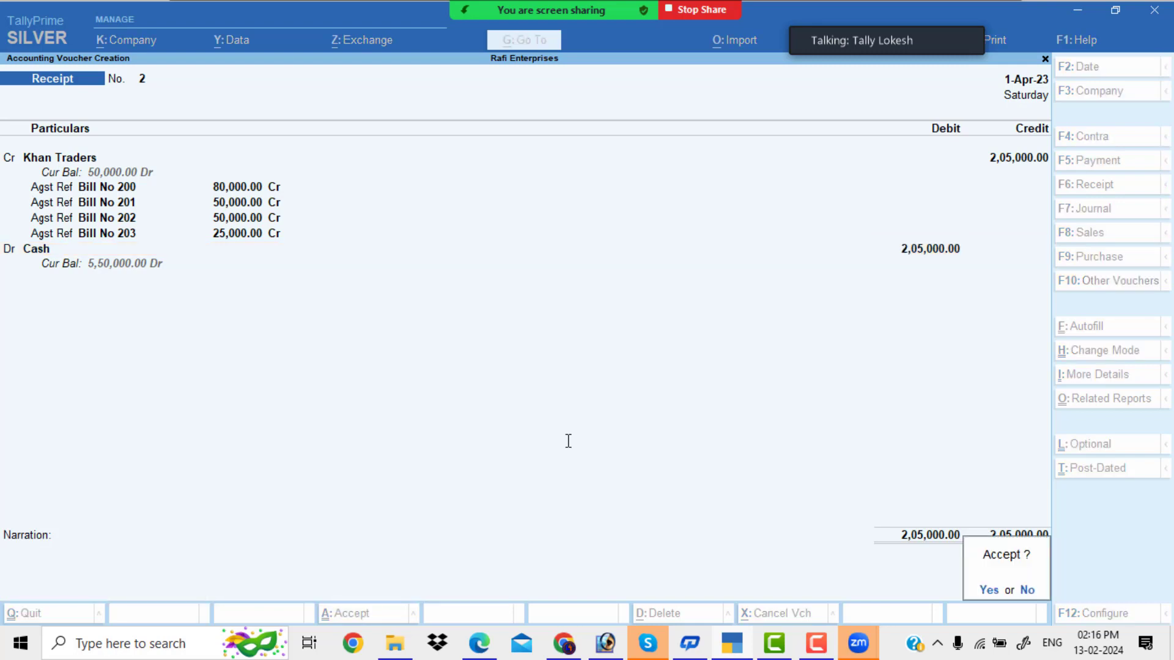
key("y")
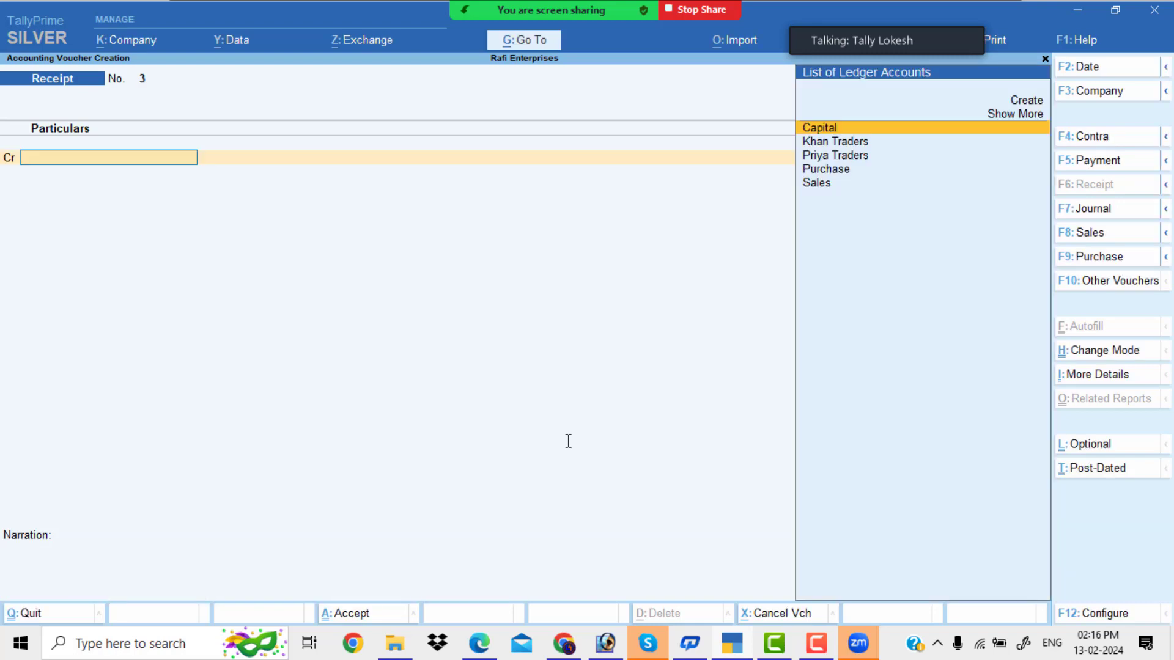
key("Escape")
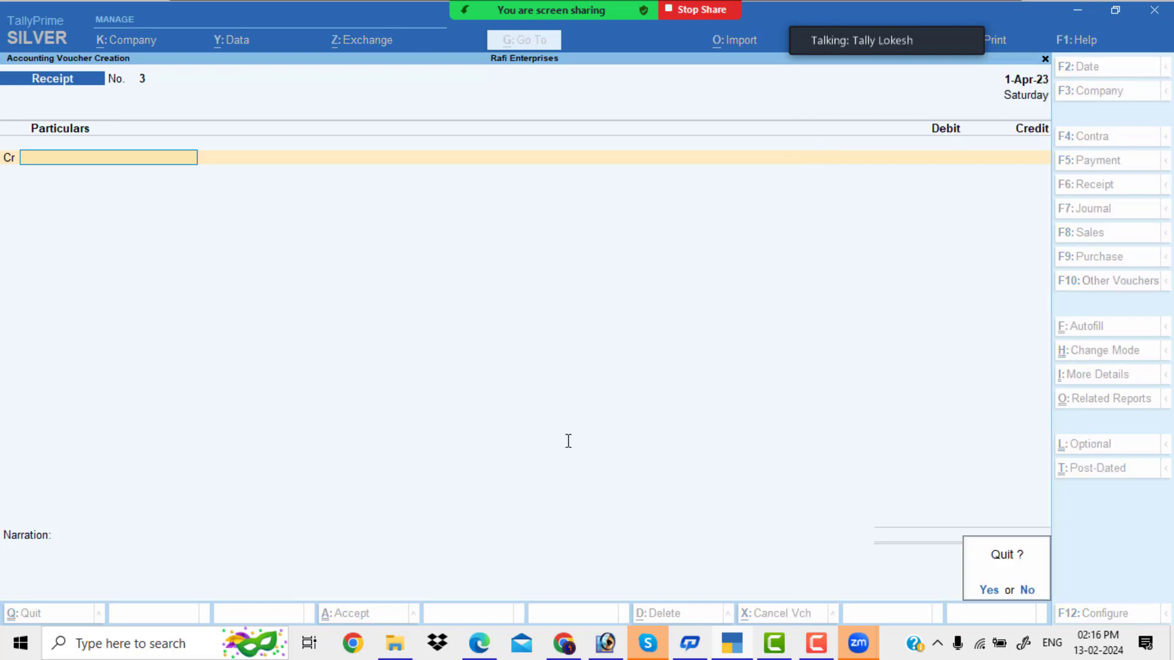
key("y")
- Review the recorded vouchers of Rafi Enterprises in the Day Book
key("Down")
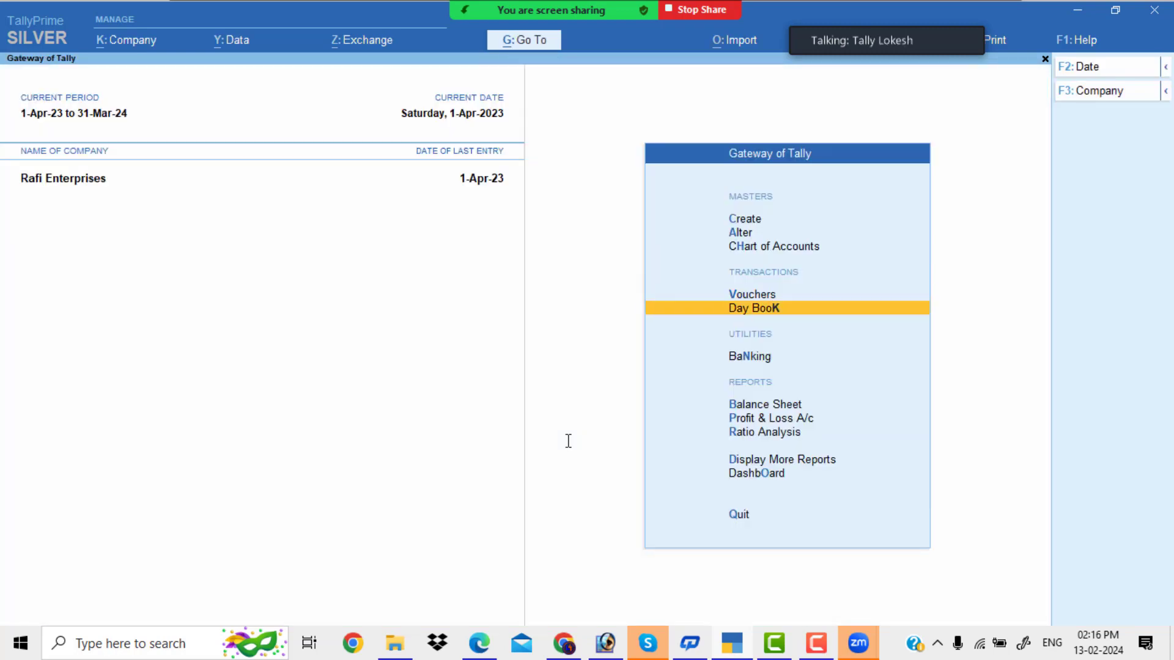
key("Return")
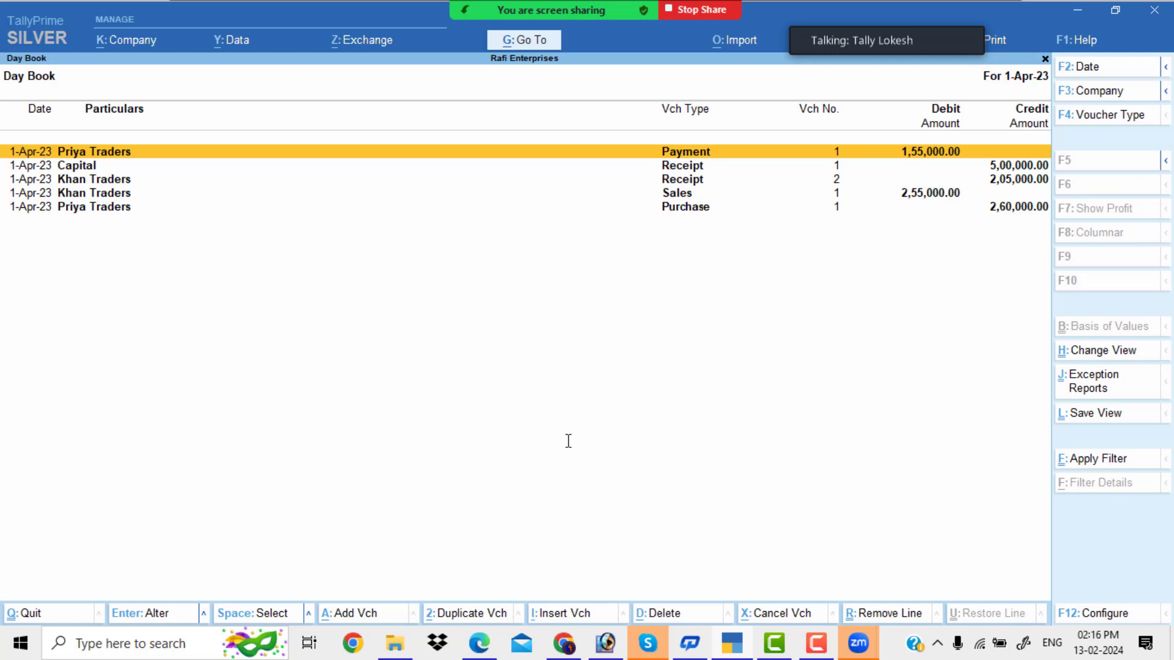
key("Escape")
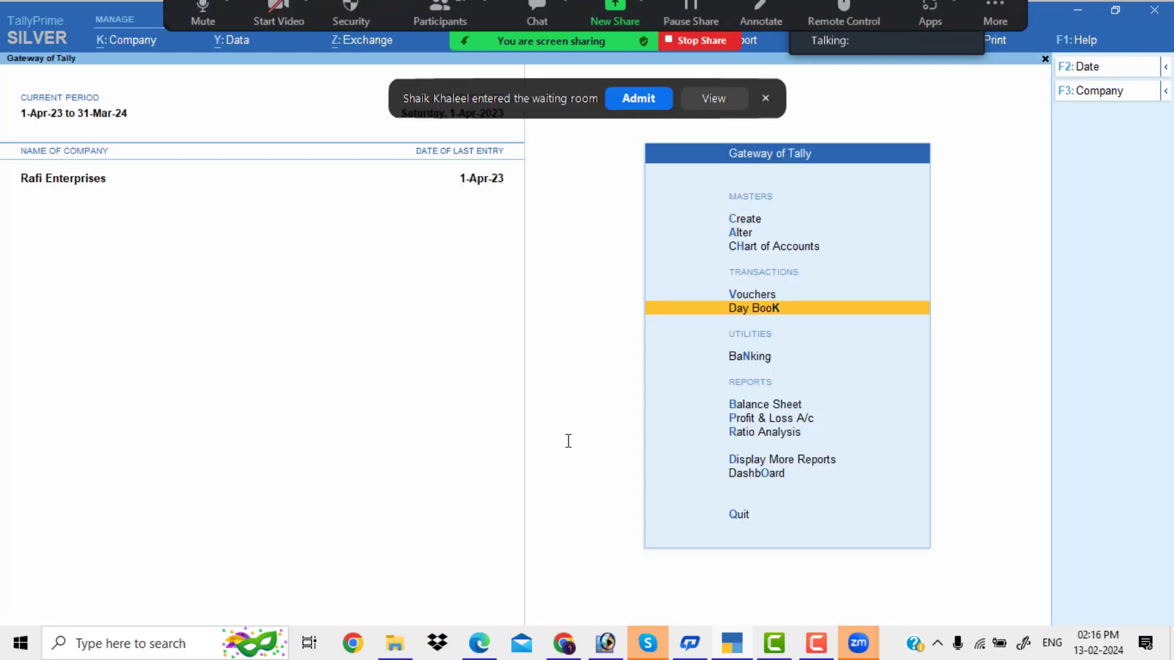
- Admit the participant from the Zoom waiting room and return to the Gateway of Tally
left_click(647, 100)
left_click(987, 324)
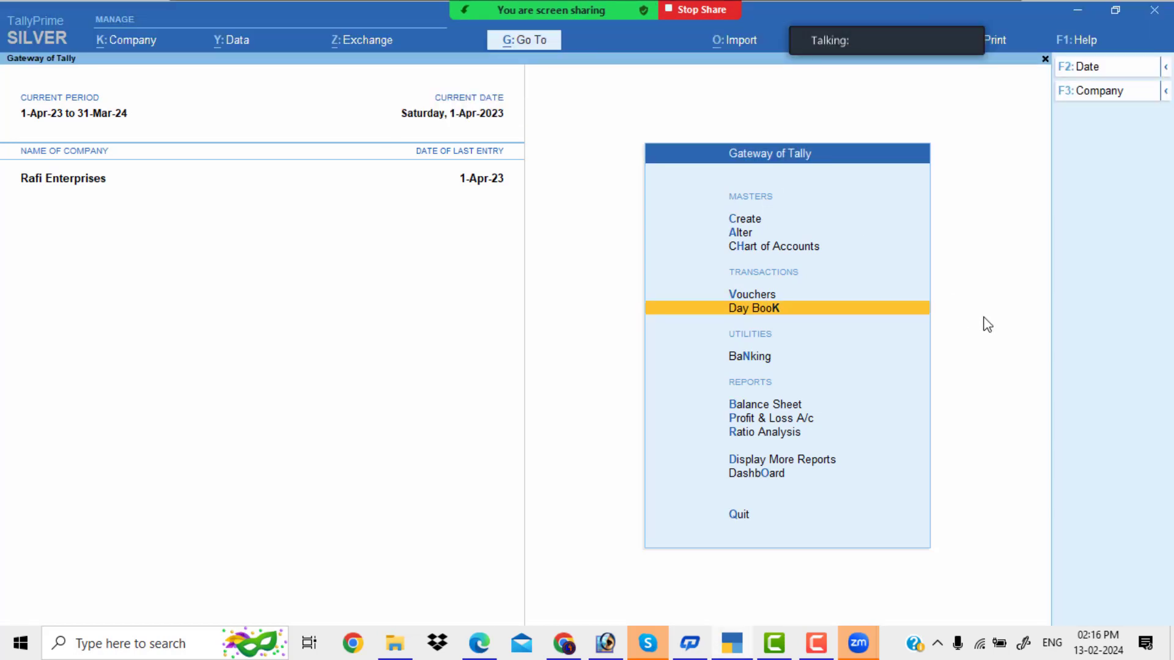
- Open the Profit & Loss A/c in its detailed view
key("Down")
key("Down")
key("Down")
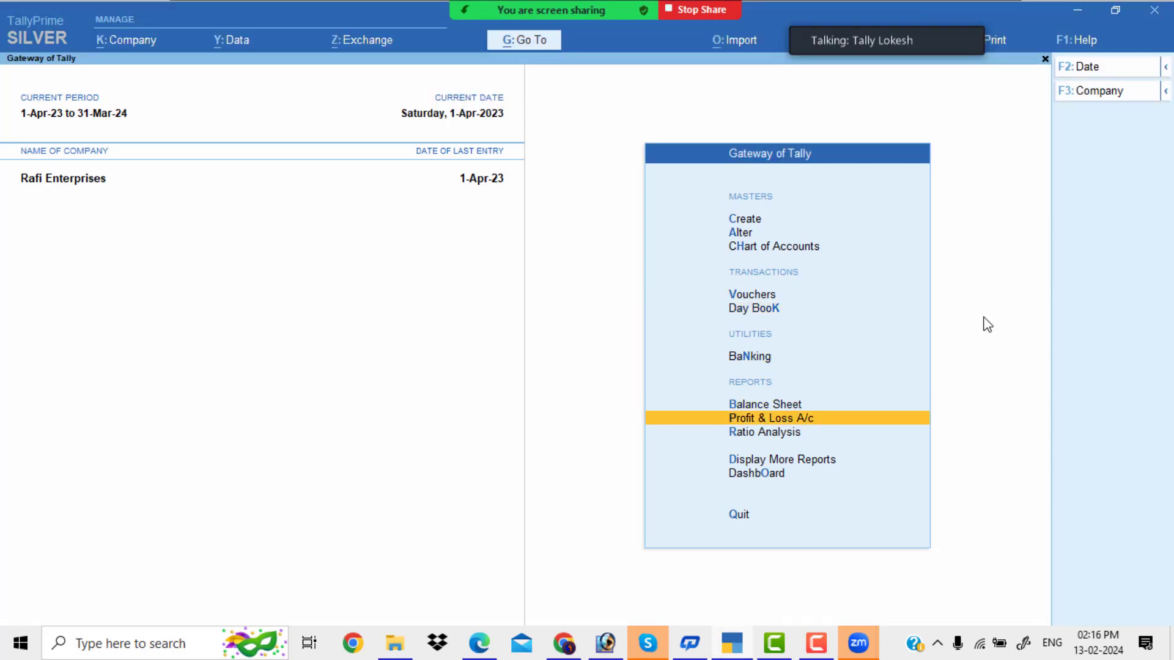
key("Return")
key("alt+F5")
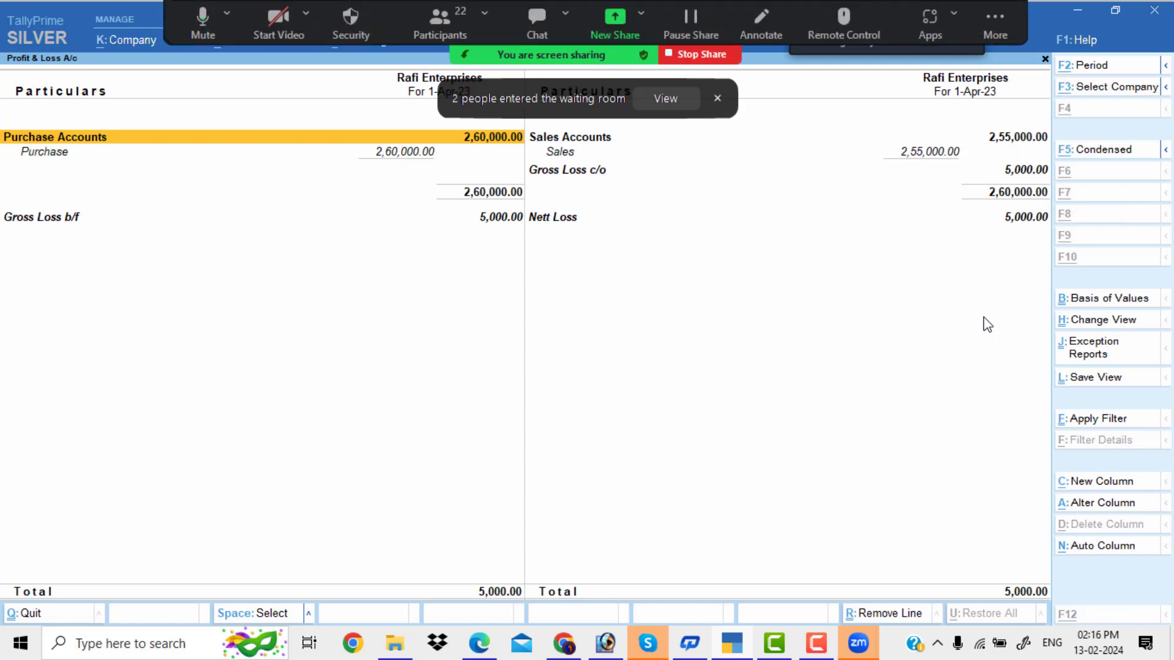
- Admit everyone in the Zoom waiting room and minimize the participants window
left_click(428, 24)
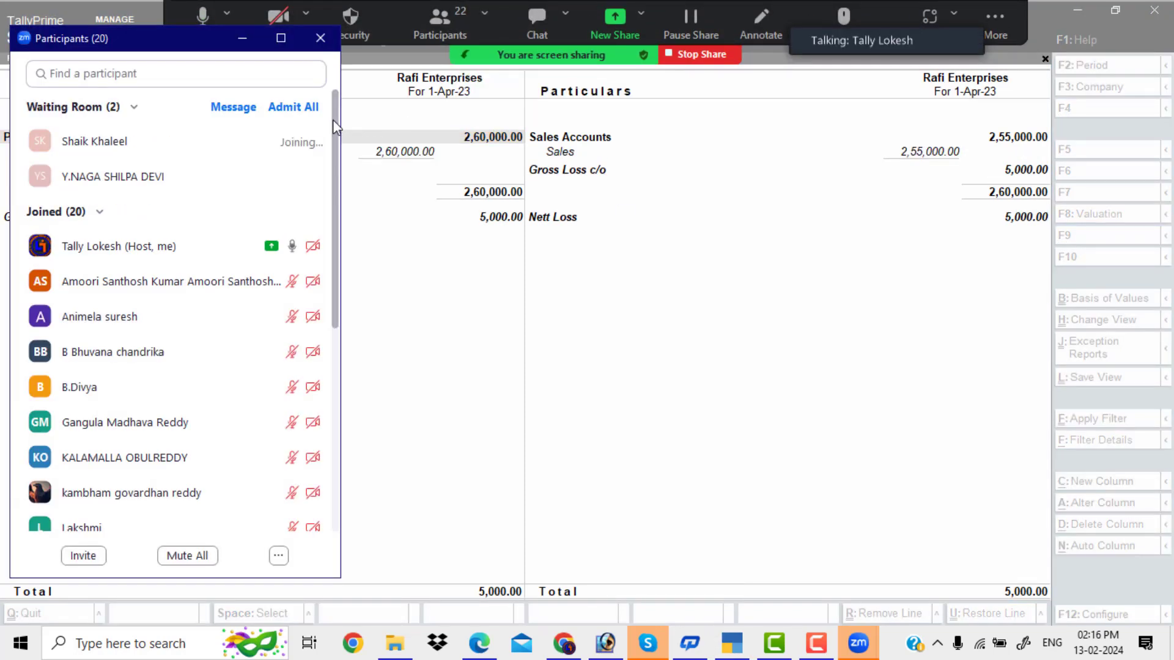
left_click(306, 111)
left_click(242, 38)
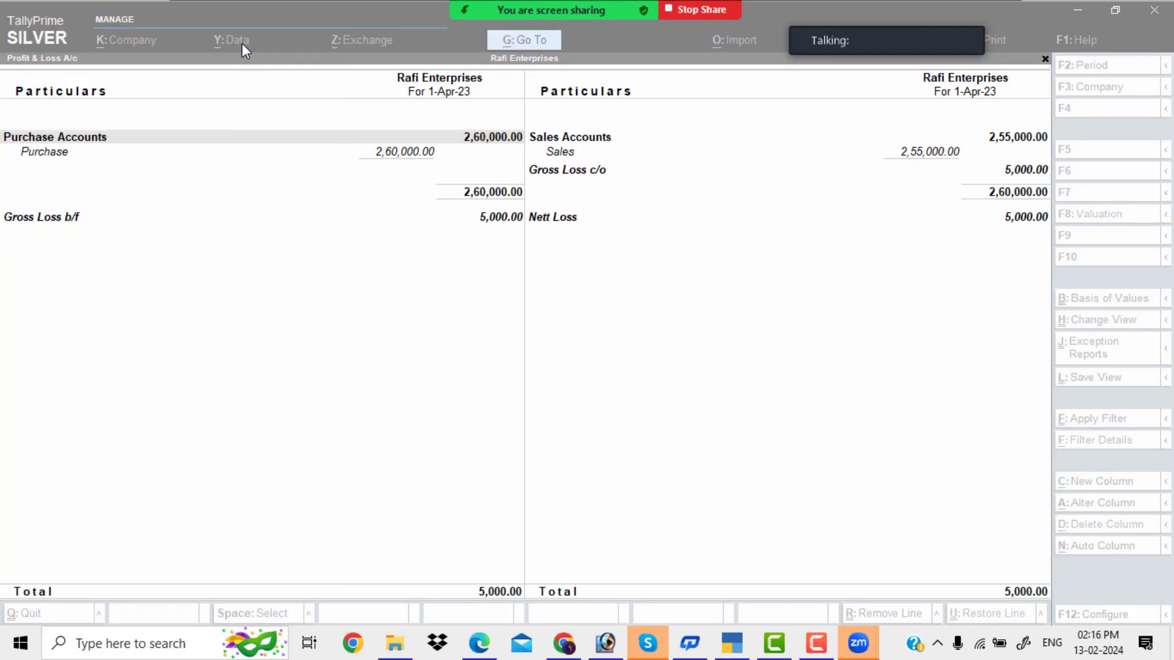
- Examine the Purchase, Sales and Nett Loss lines of the Profit & Loss A/c and close the report
left_click(413, 156)
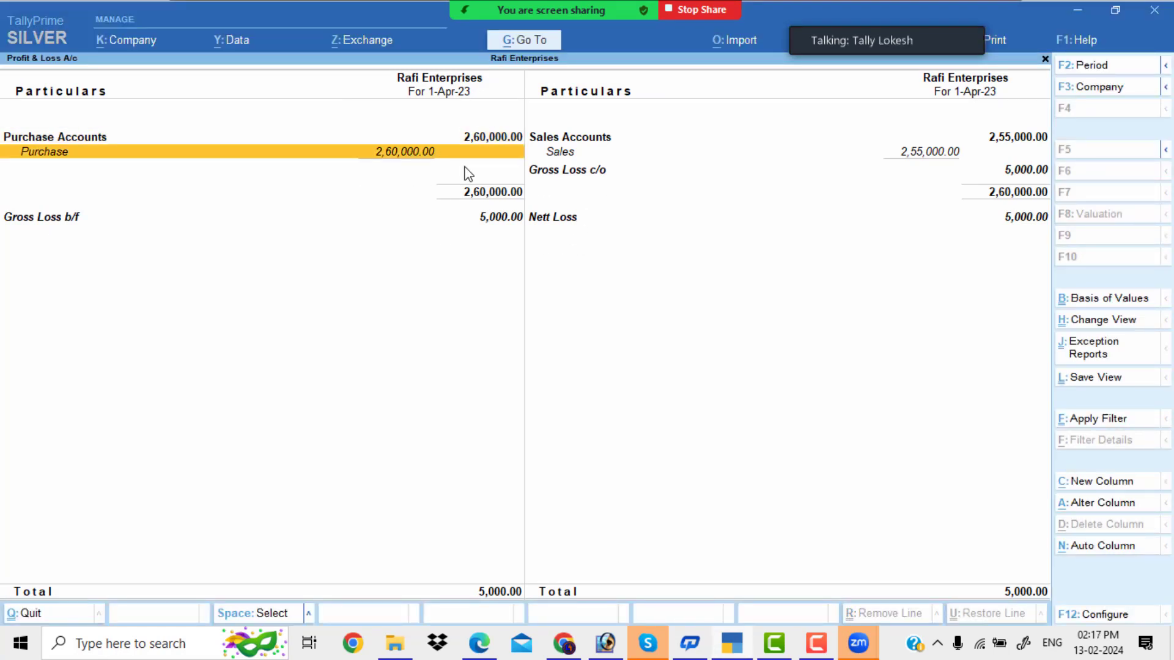
left_click(909, 156)
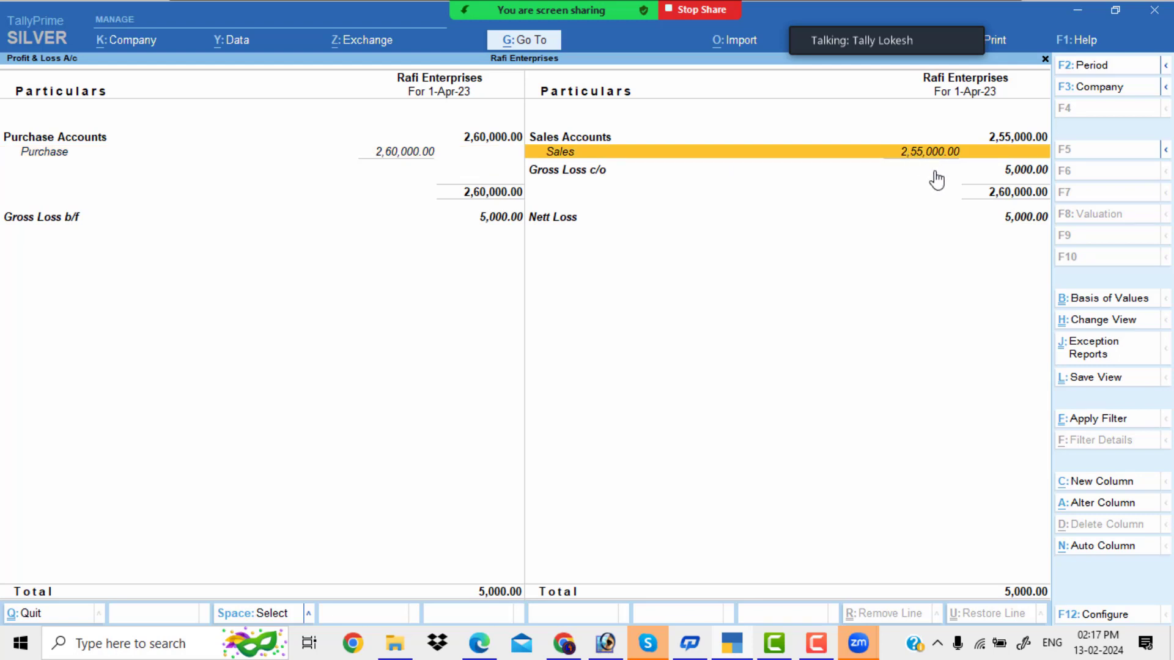
left_click(554, 222)
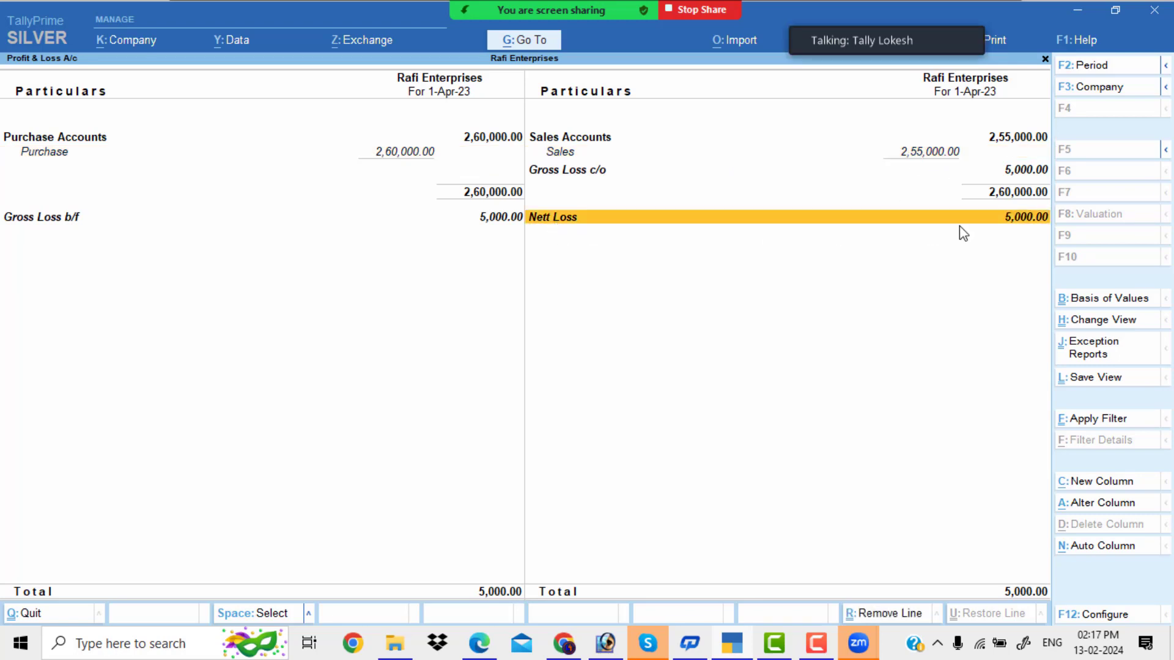
key("Escape")
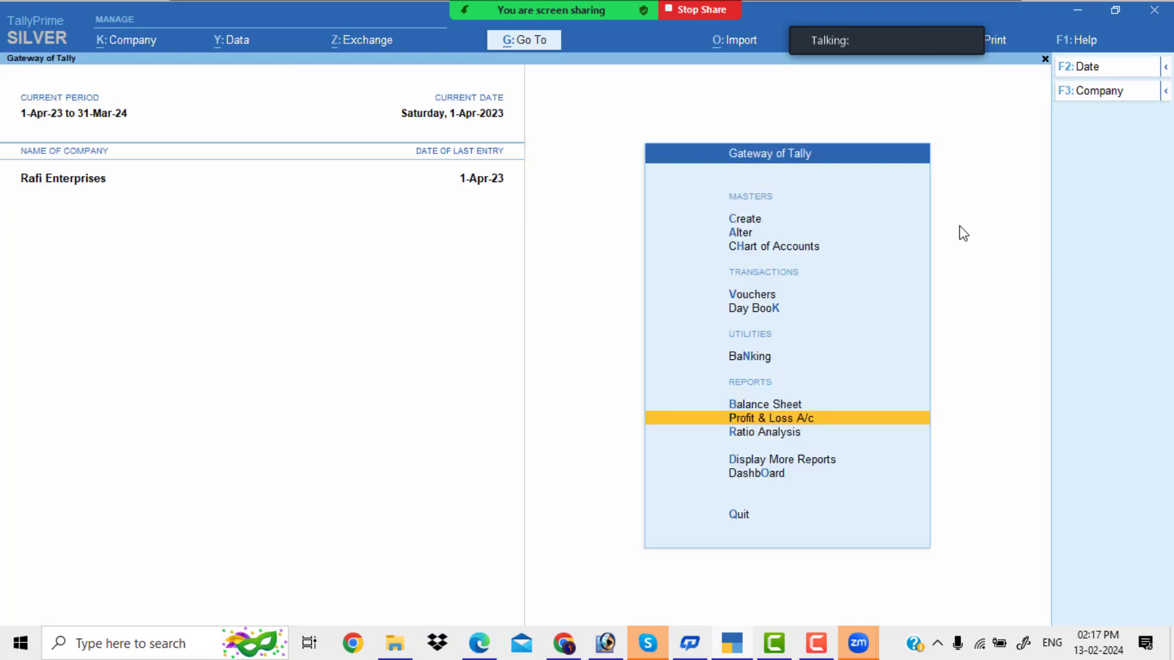
- Examine the tiles on the company Dashboard down to Inventory Details and close it
key("Down")
key("Down")
key("Down")
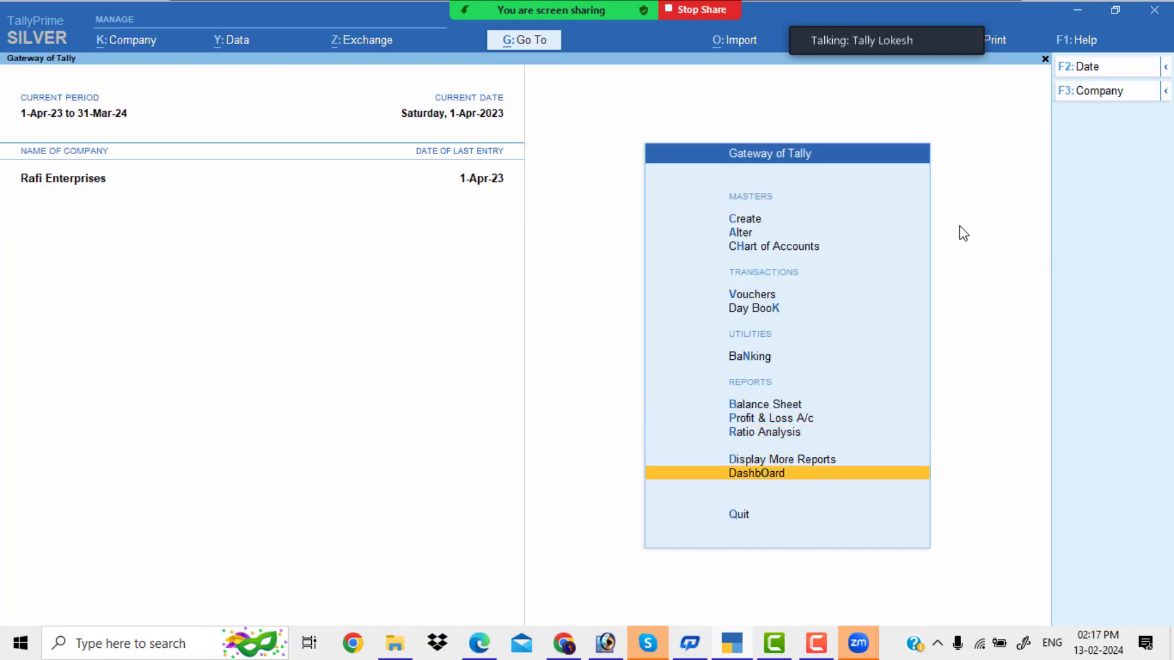
key("Return")
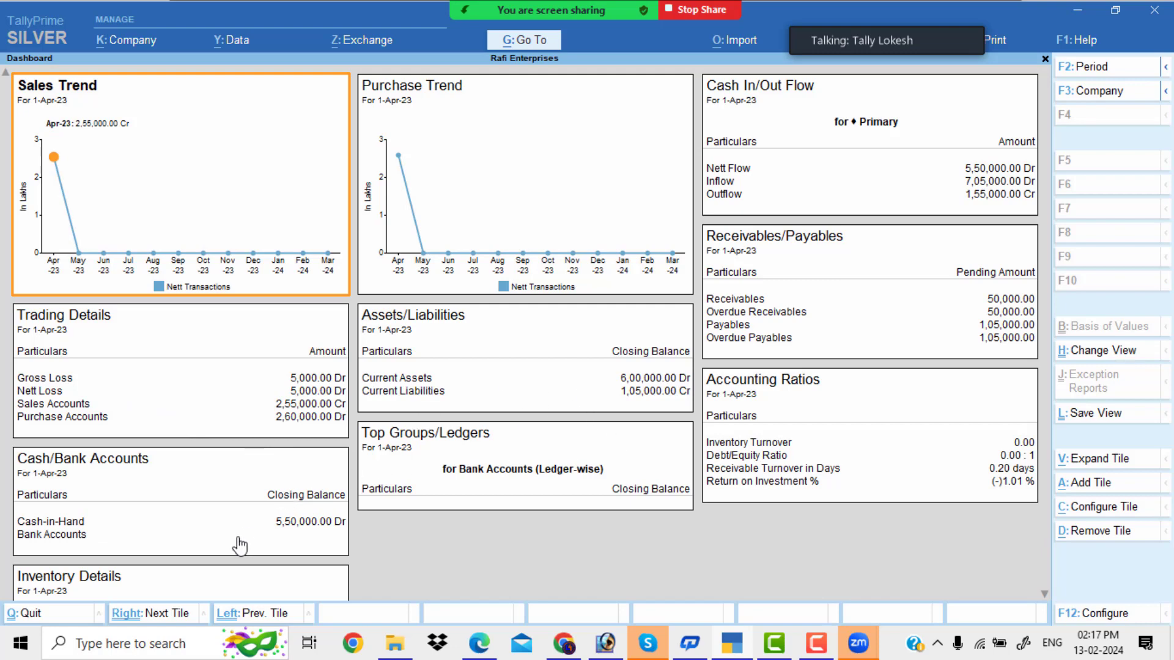
scroll(263, 546, "down", 4)
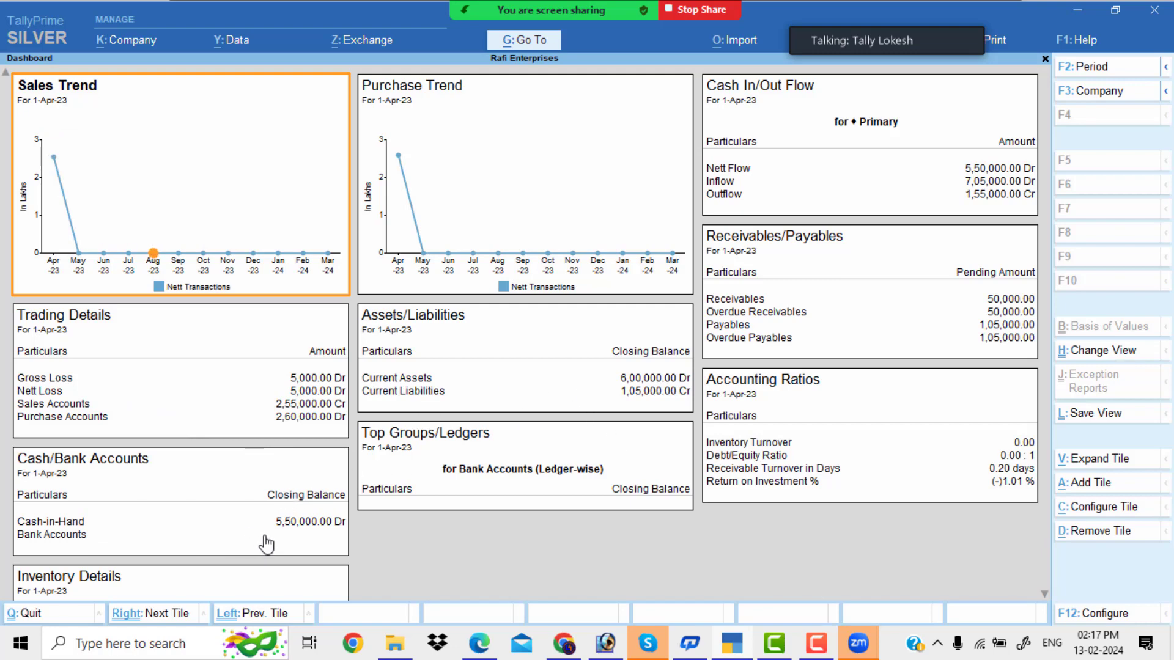
left_click(1044, 594)
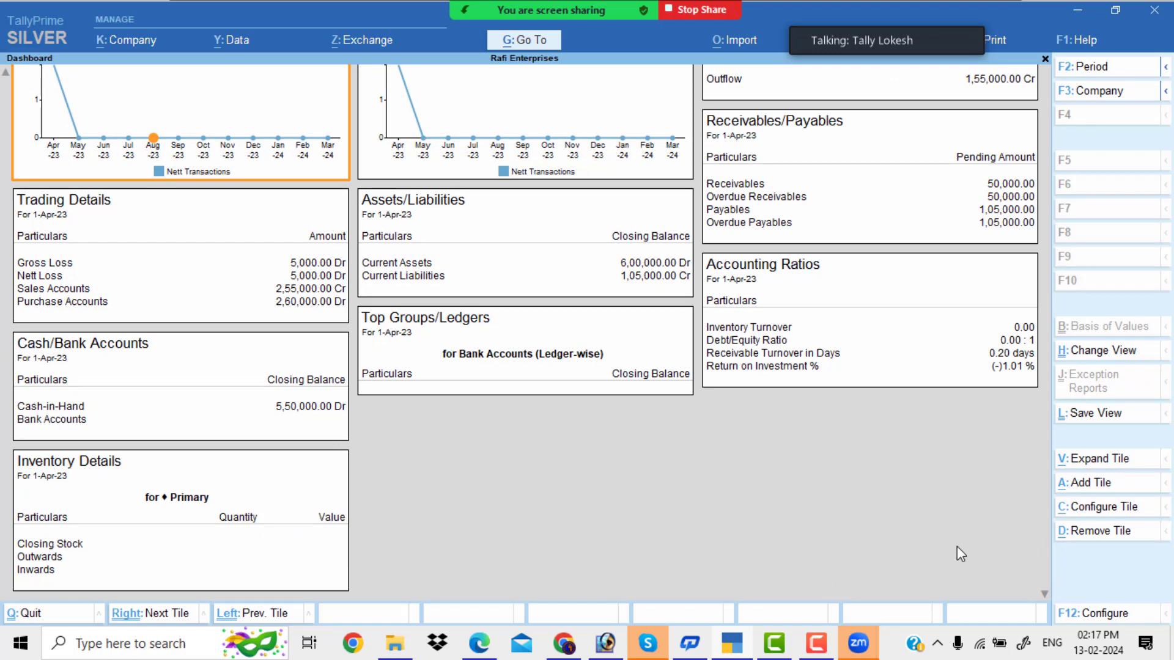
key("Escape")
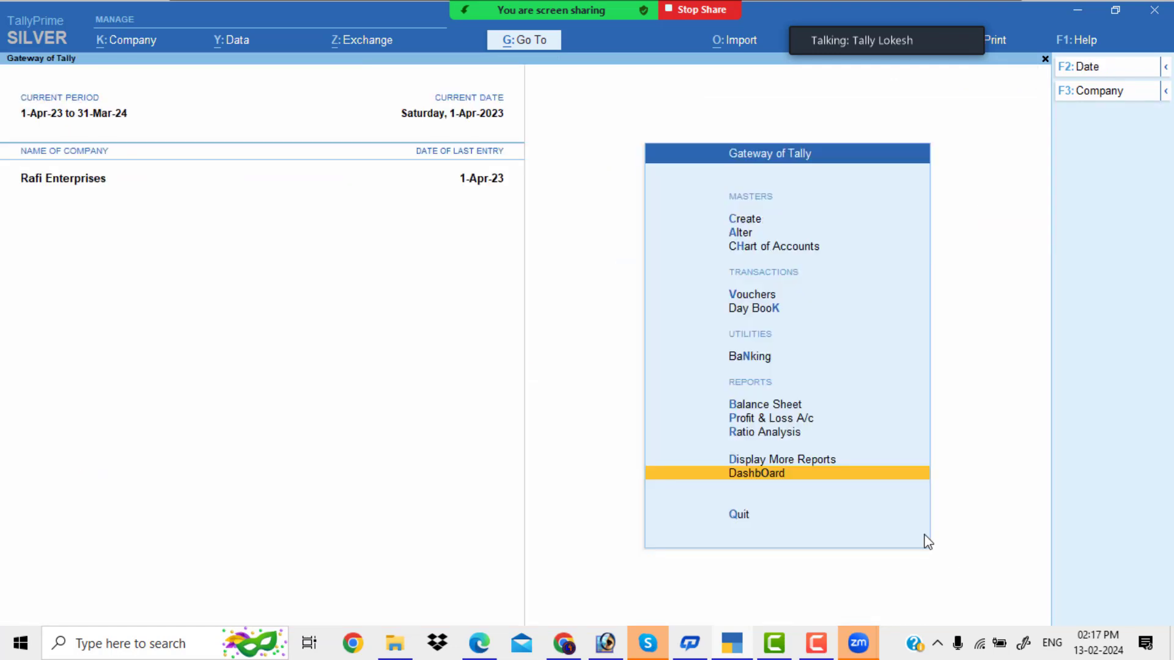
- Examine the Balance Sheet in its detailed view and close it
key("Up")
key("Up")
key("Up")
key("Up")
key("Return")
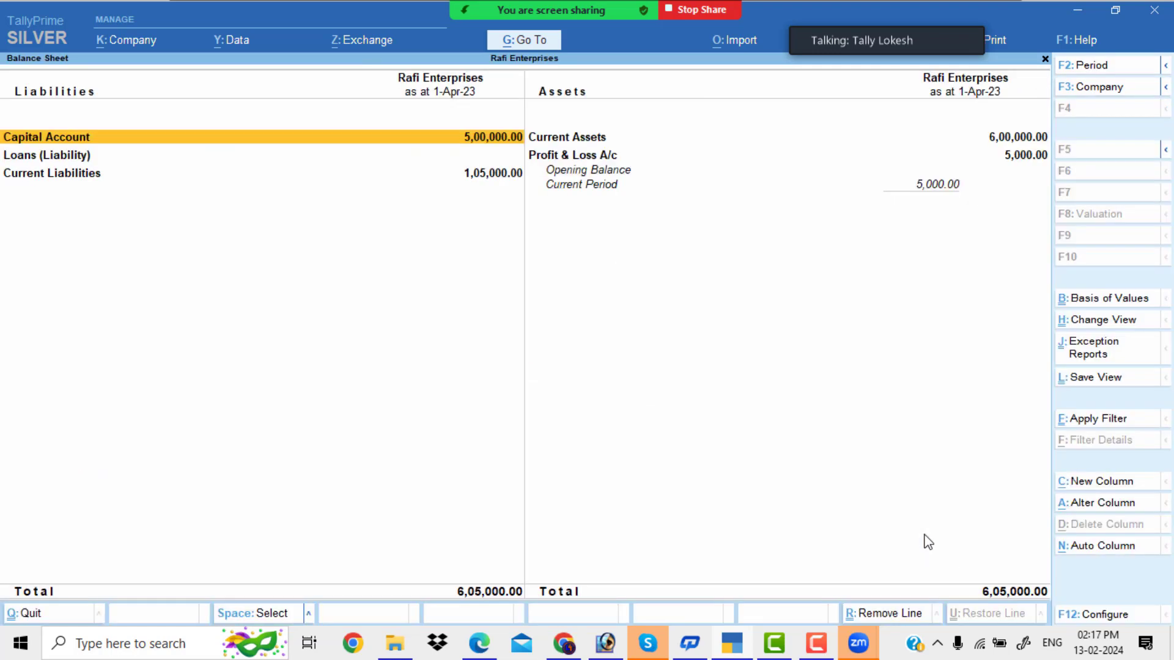
key("alt+F5")
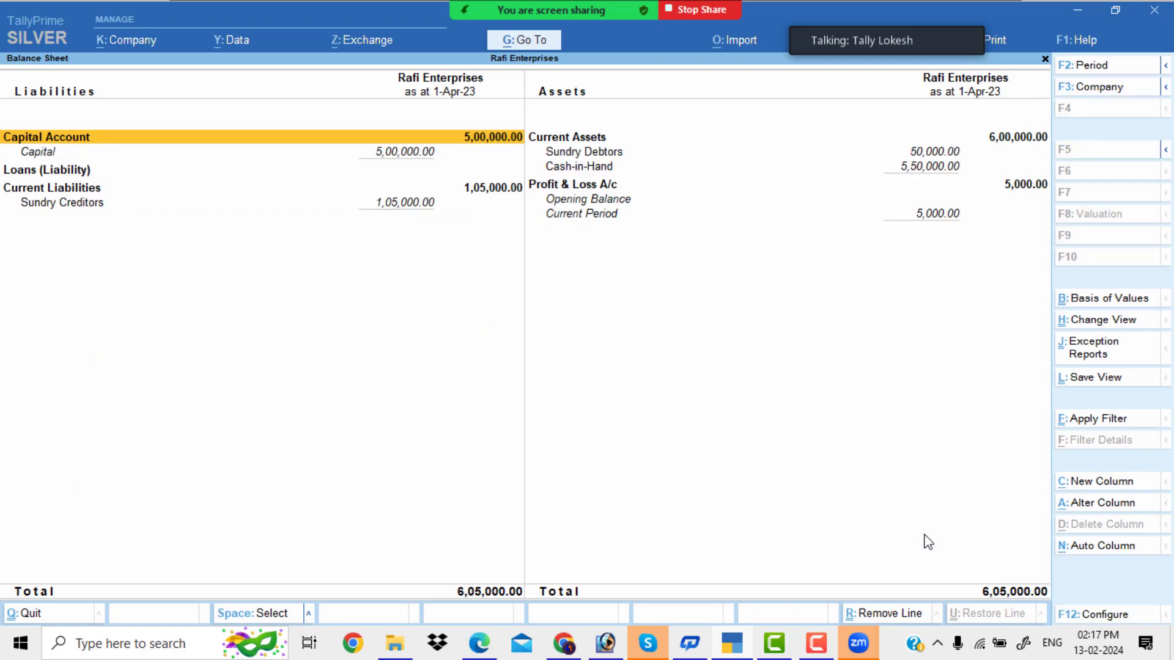
key("Escape")
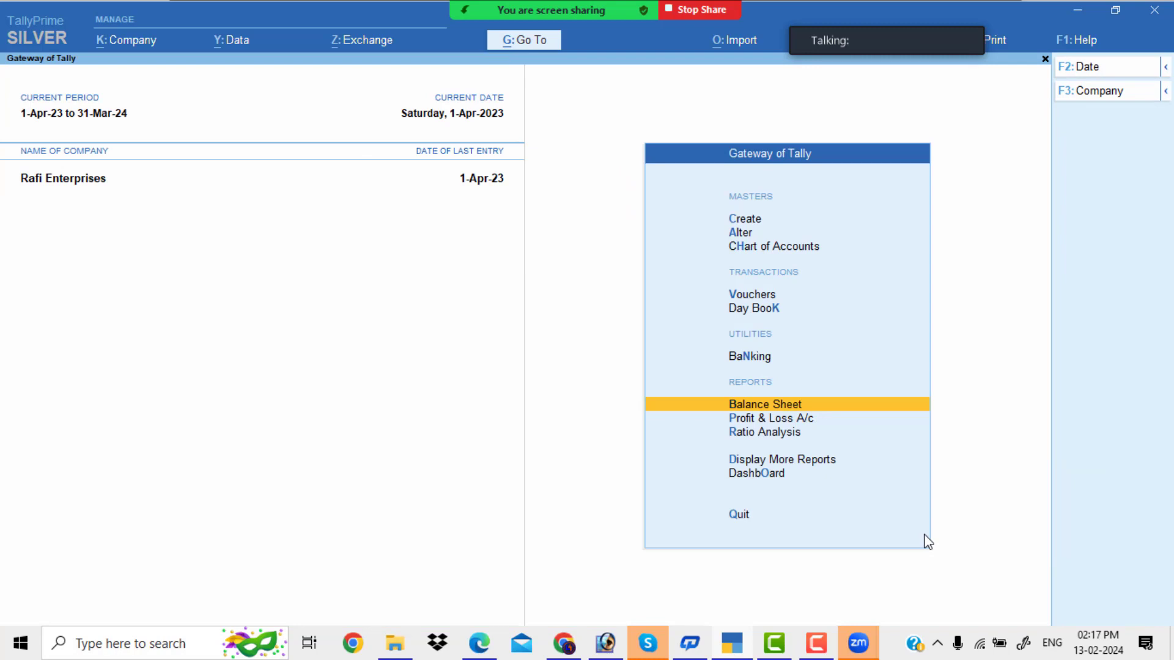
- Inspect the Priya Traders payment voucher from the Day Book without altering it, and close both
key("Up")
key("Up")
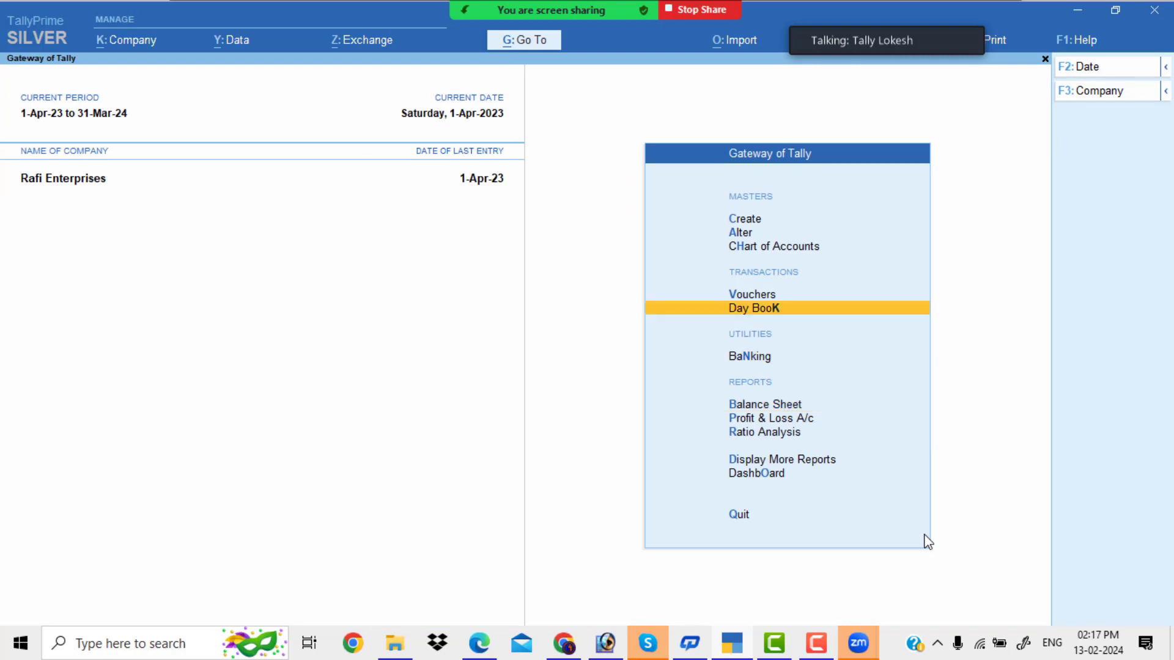
key("Return")
key("Return")
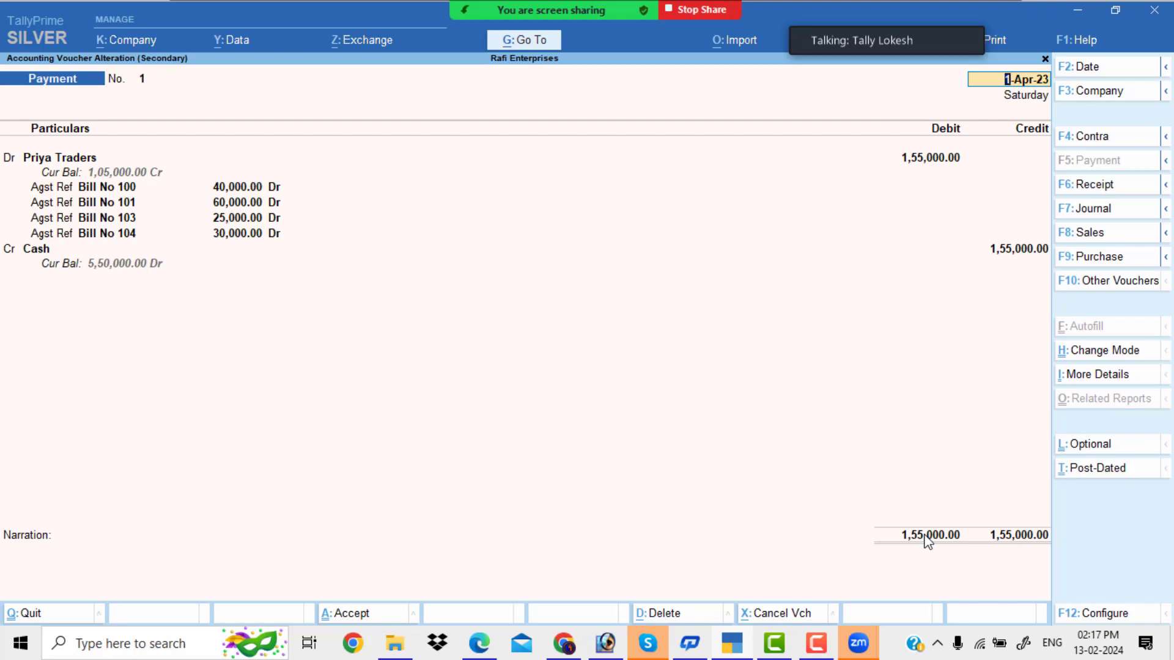
key("BackSpace")
key("Escape")
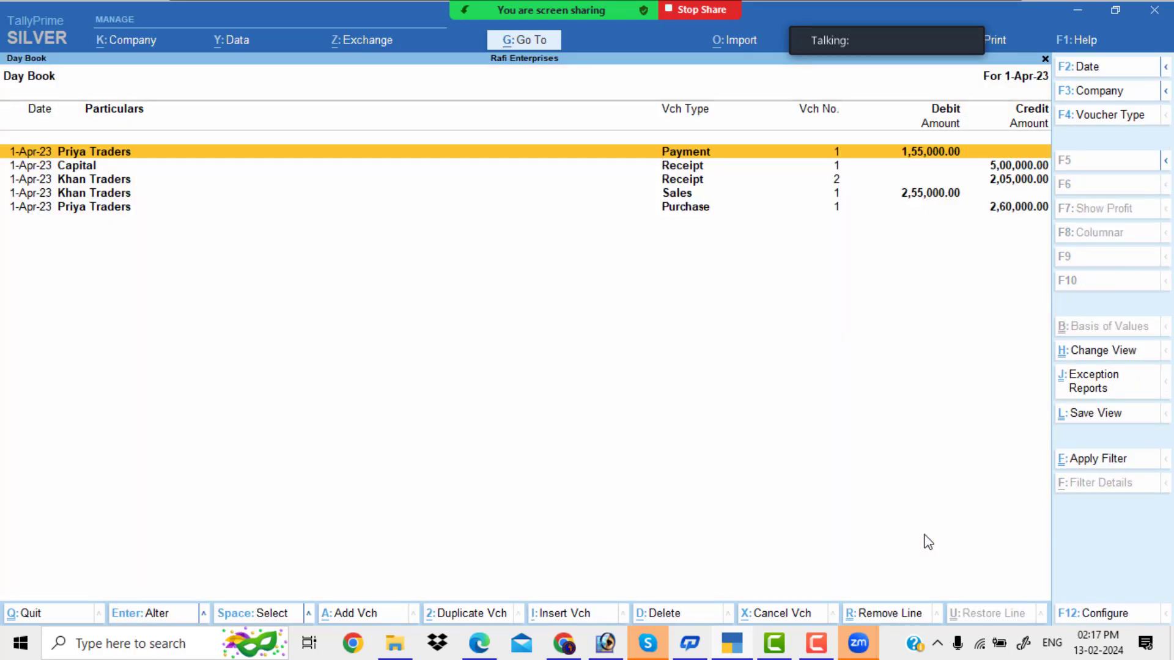
key("Escape")
- Open the Statements of Accounts section among the additional reports
key("Down")
key("Down")
key("Down")
key("Down")
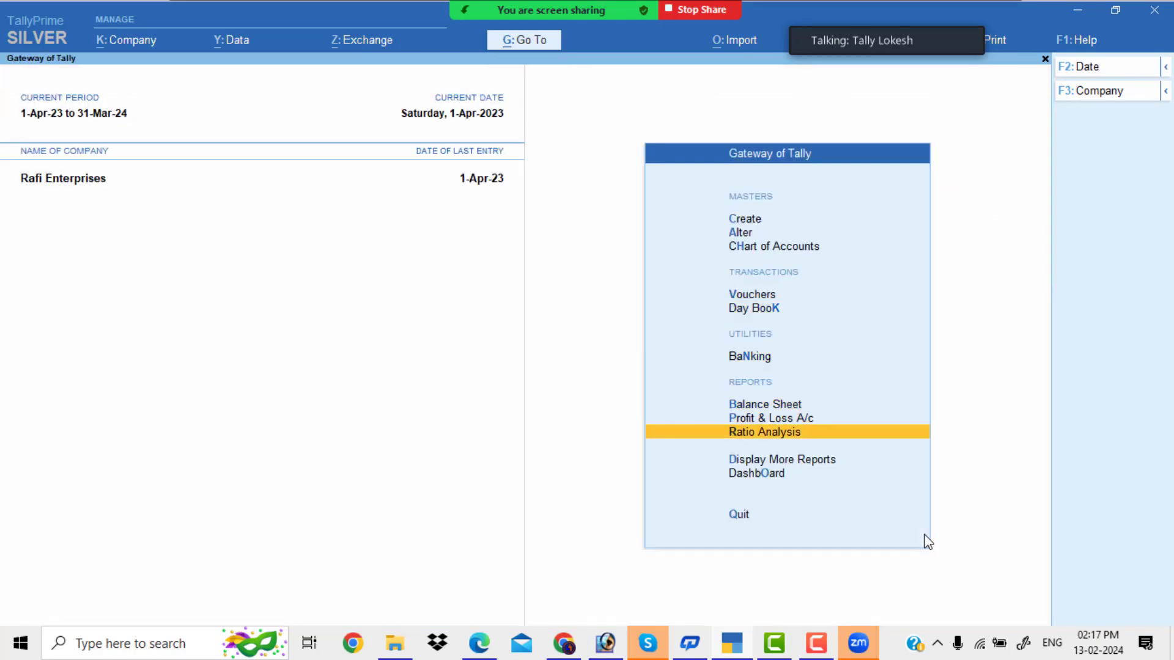
key("Down")
key("Return")
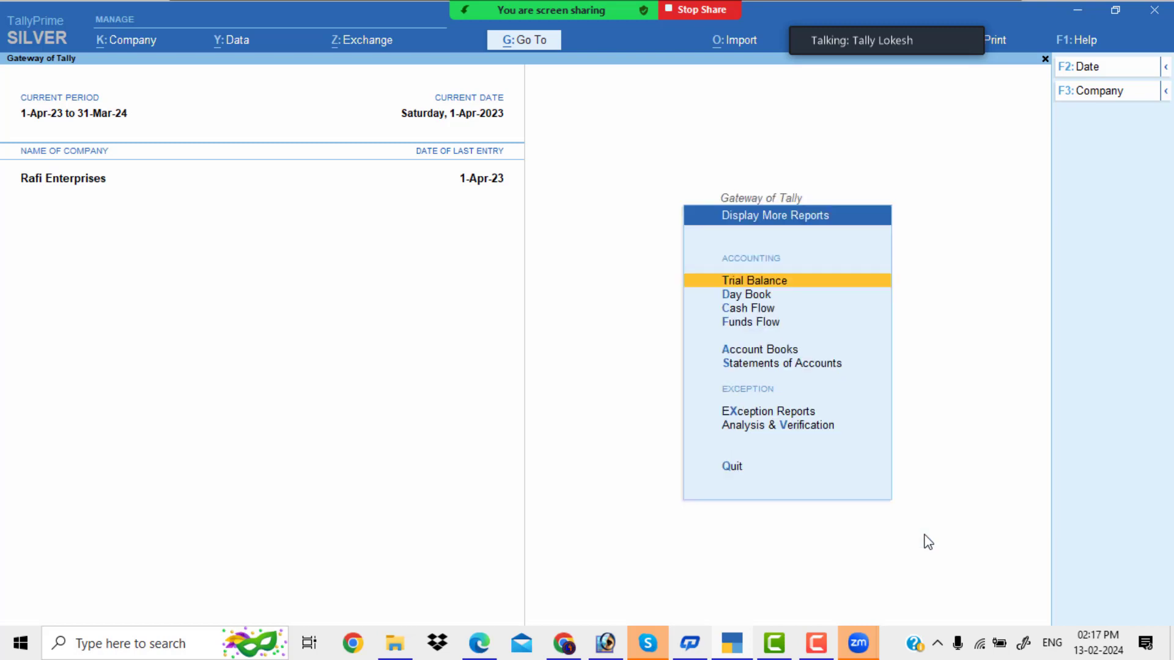
key("Down")
key("Down")
key("Down")
key("Down")
key("Down")
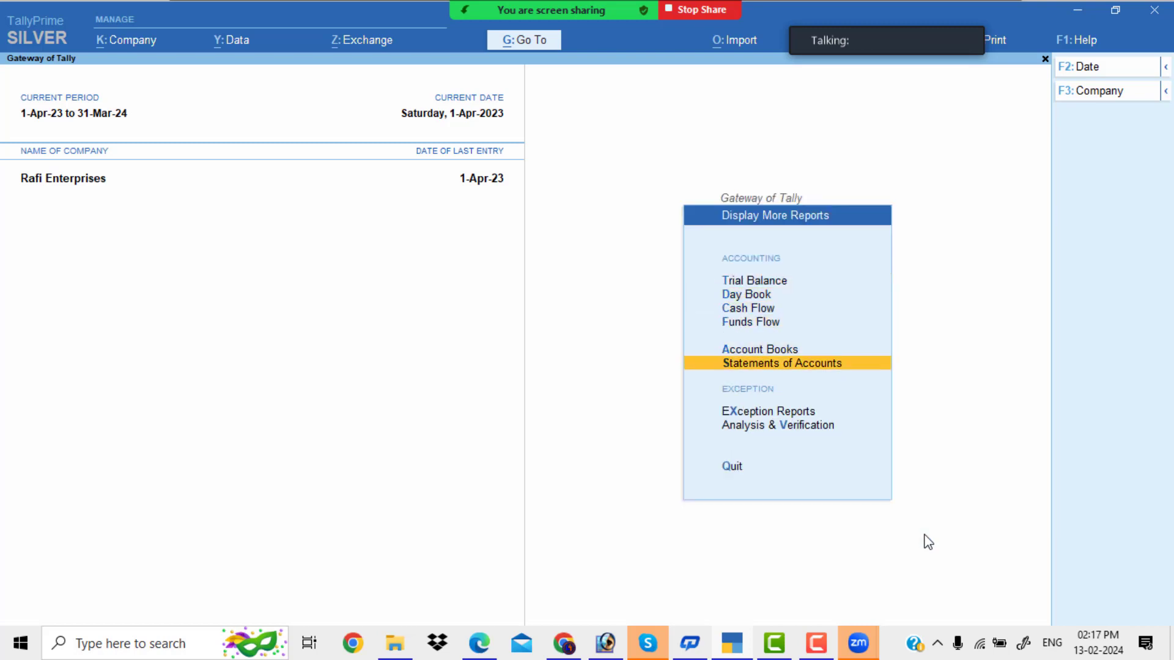
key("Return")
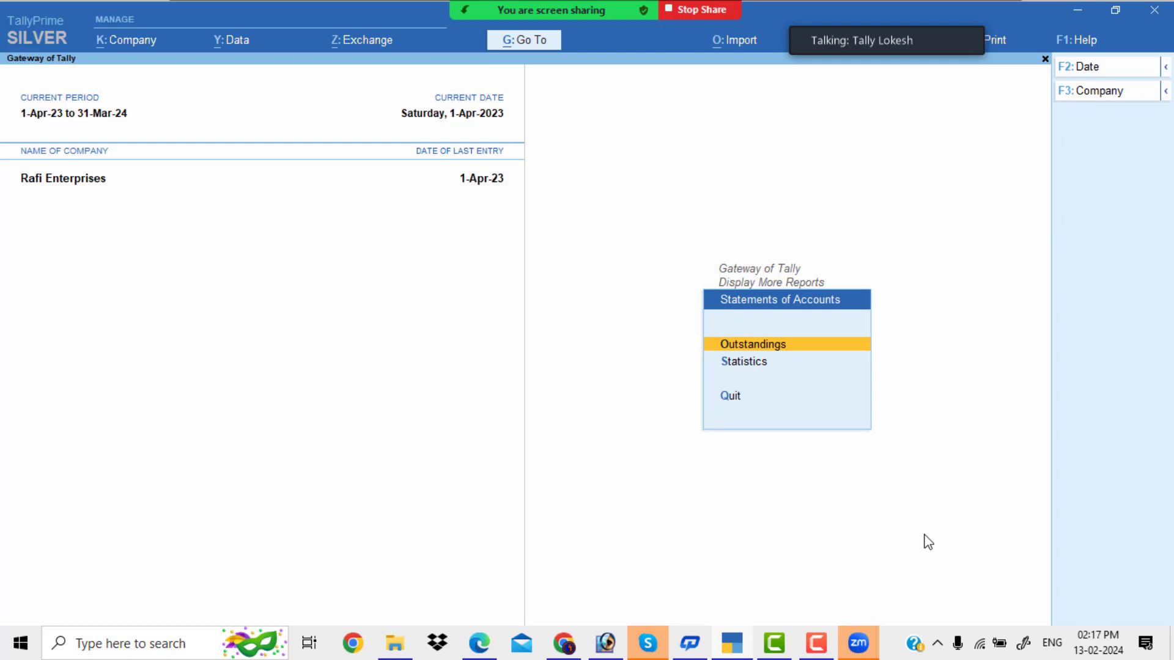
- Display the ledger outstandings report for Priya Traders to check its pending bills
key("Return")
key("Down")
key("Down")
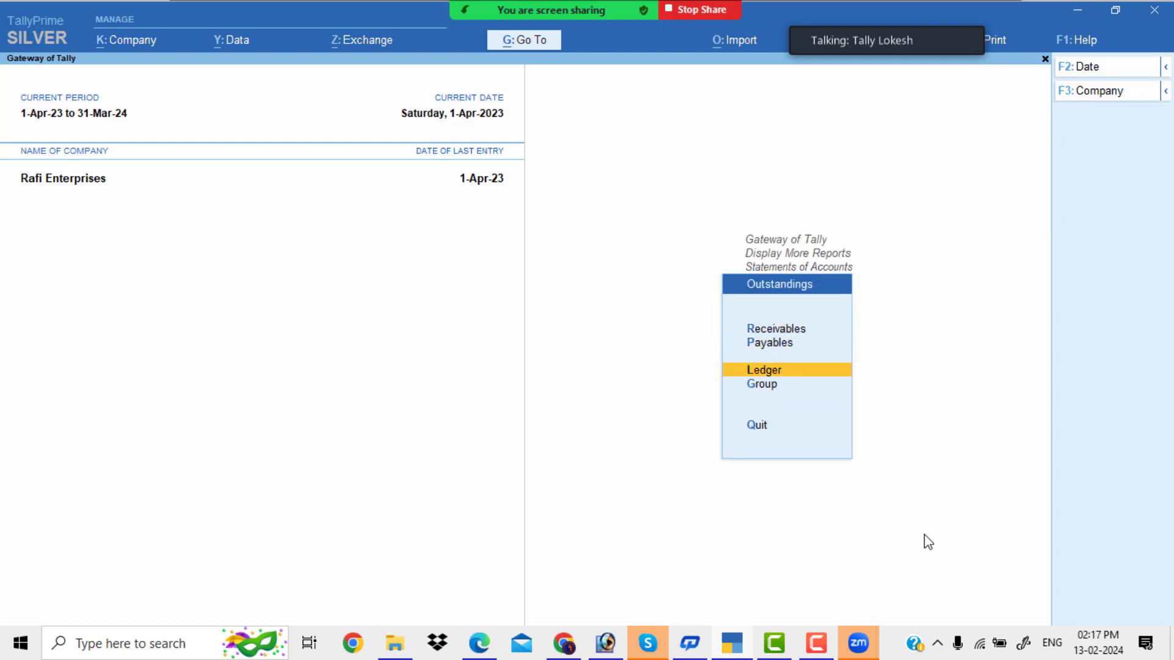
key("Return")
key("Down")
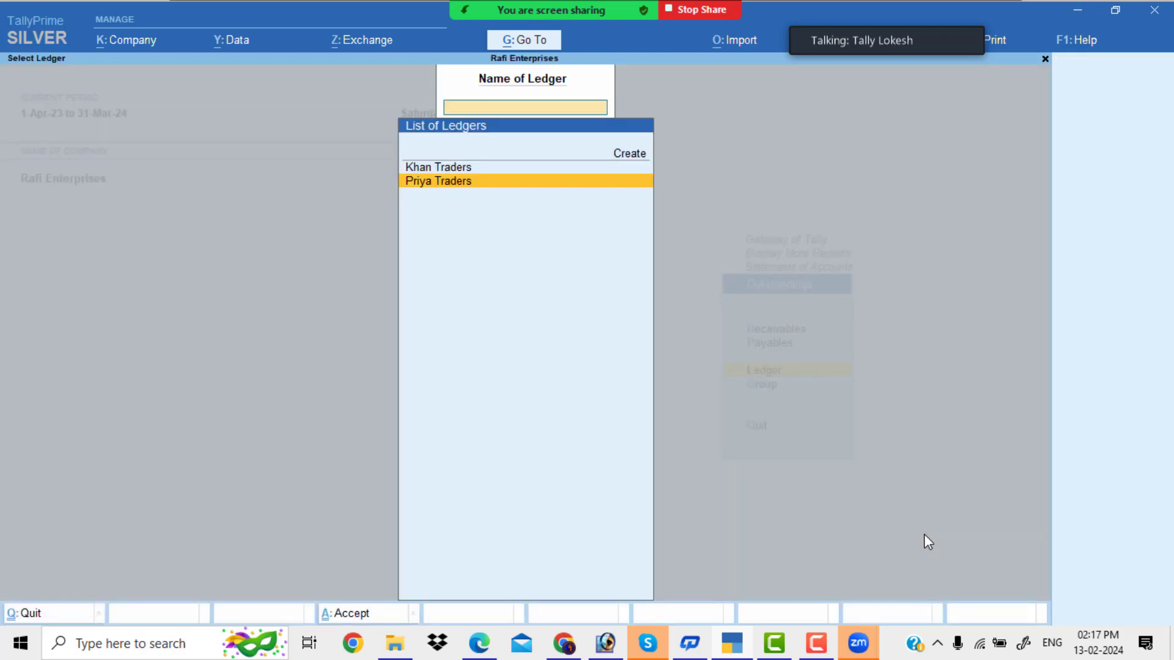
key("Return")
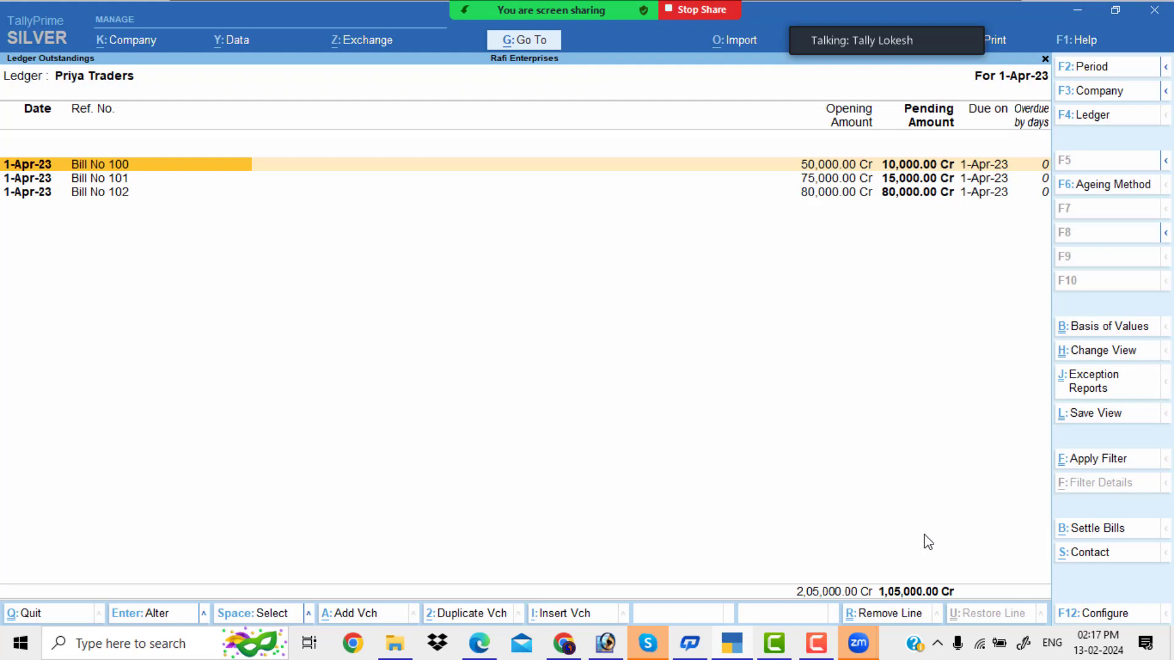
- Expand Priya Traders' outstanding bills to their purchase and payment entries, and switch the detailed outstandings report to the Khan Traders ledger
key("alt+F1")
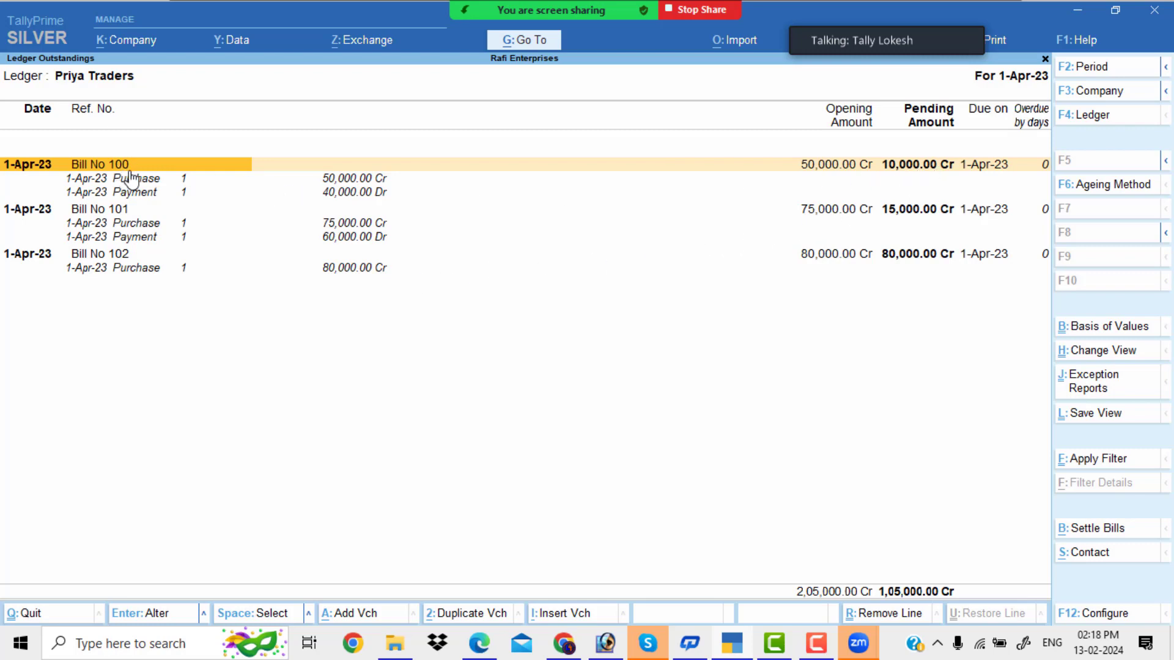
left_click(344, 195)
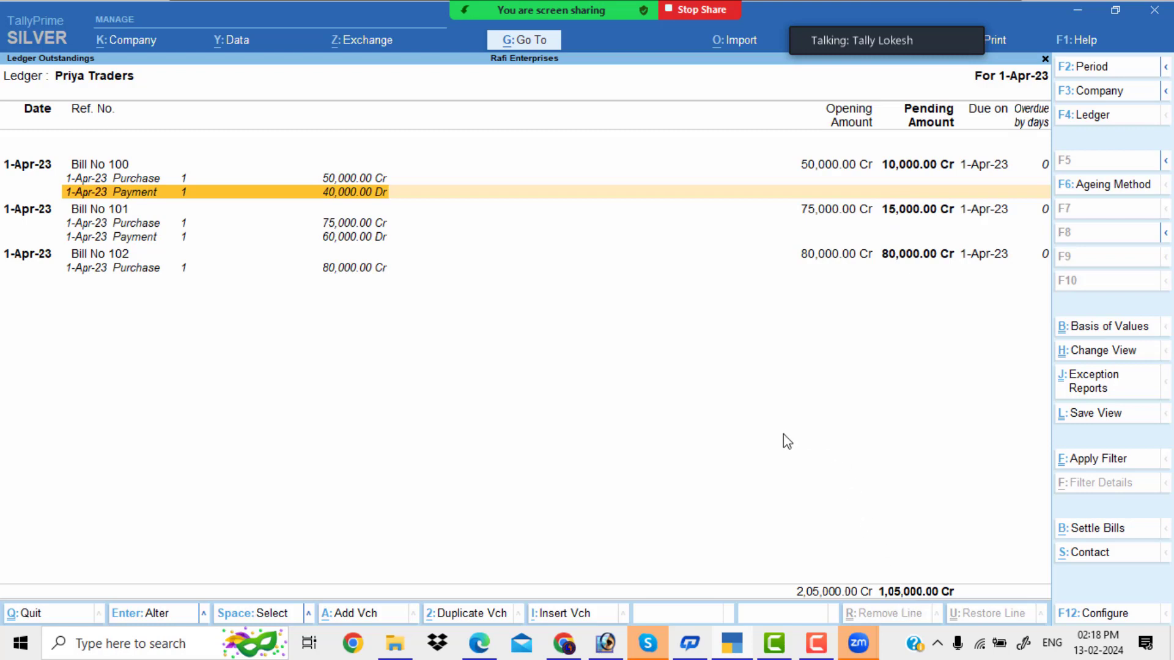
key("F4")
key("Up")
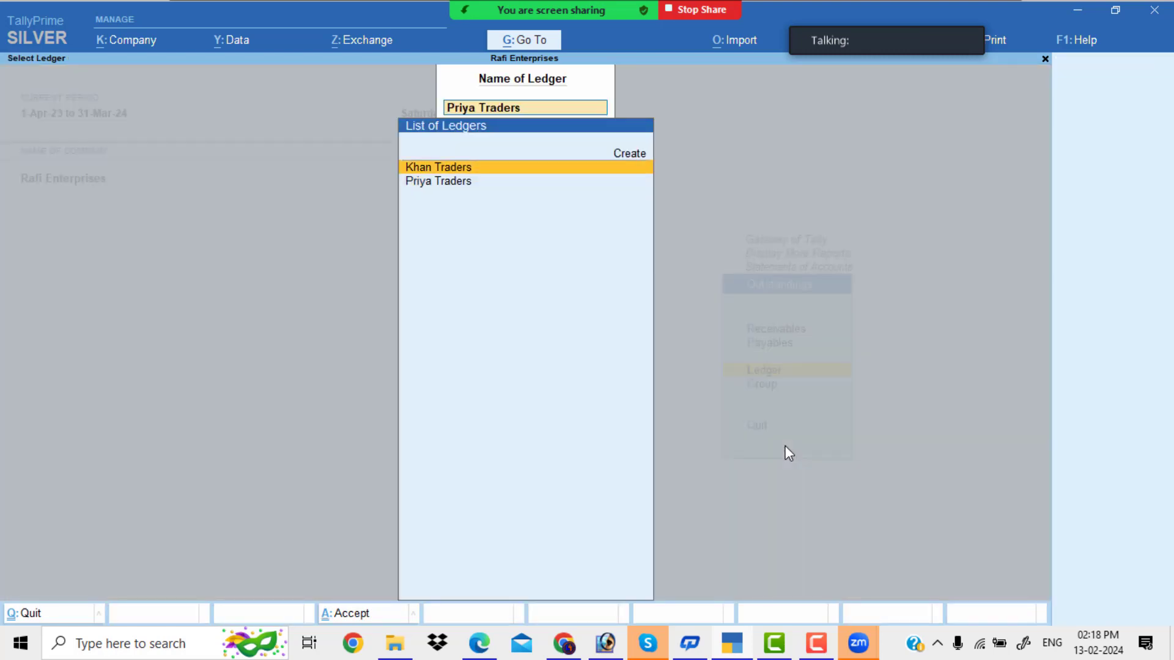
key("Return")
key("alt+F5")
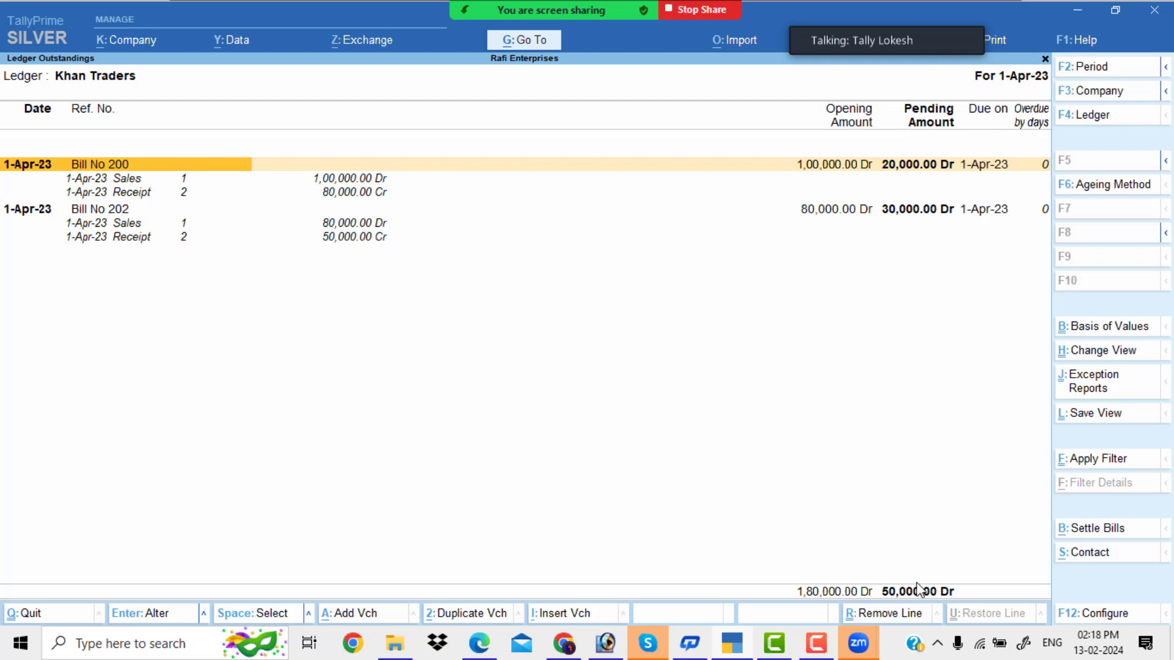
- Close the ledger outstandings report and return to the Gateway of Tally
key("Escape")
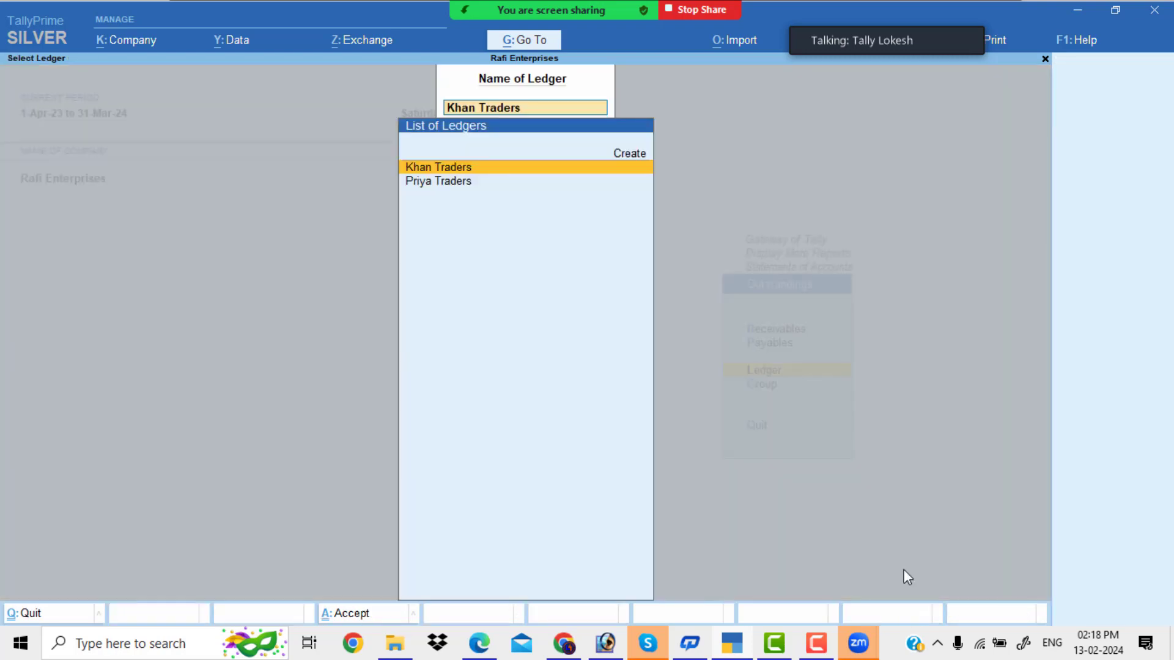
key("Escape")
key("Escape")
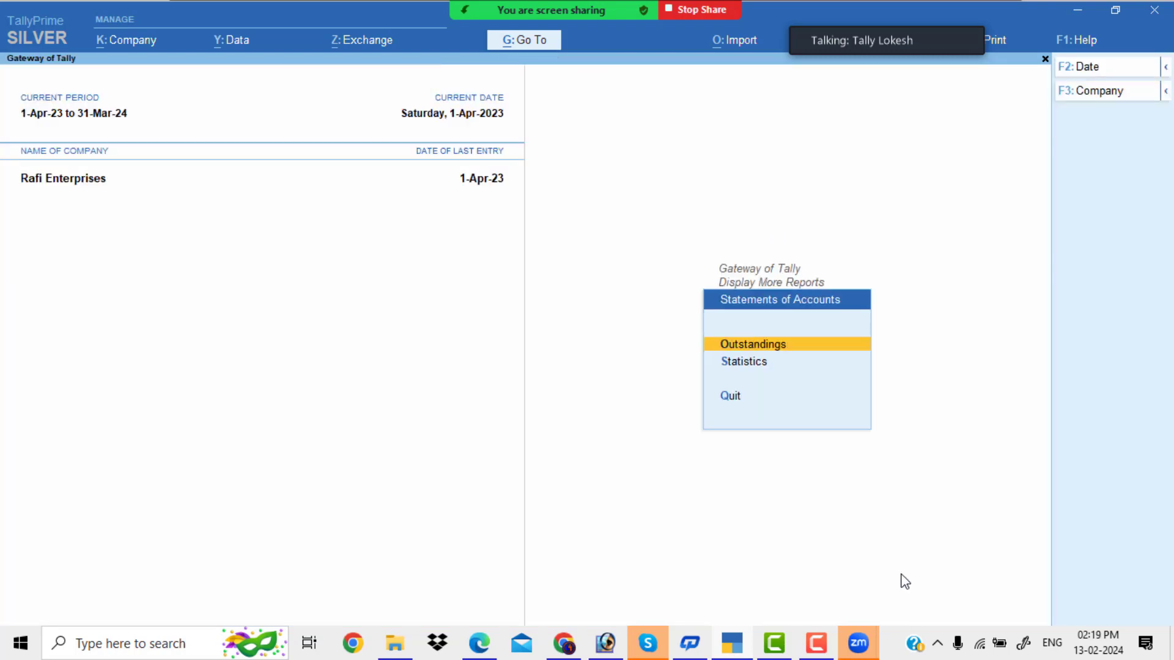
key("Escape")
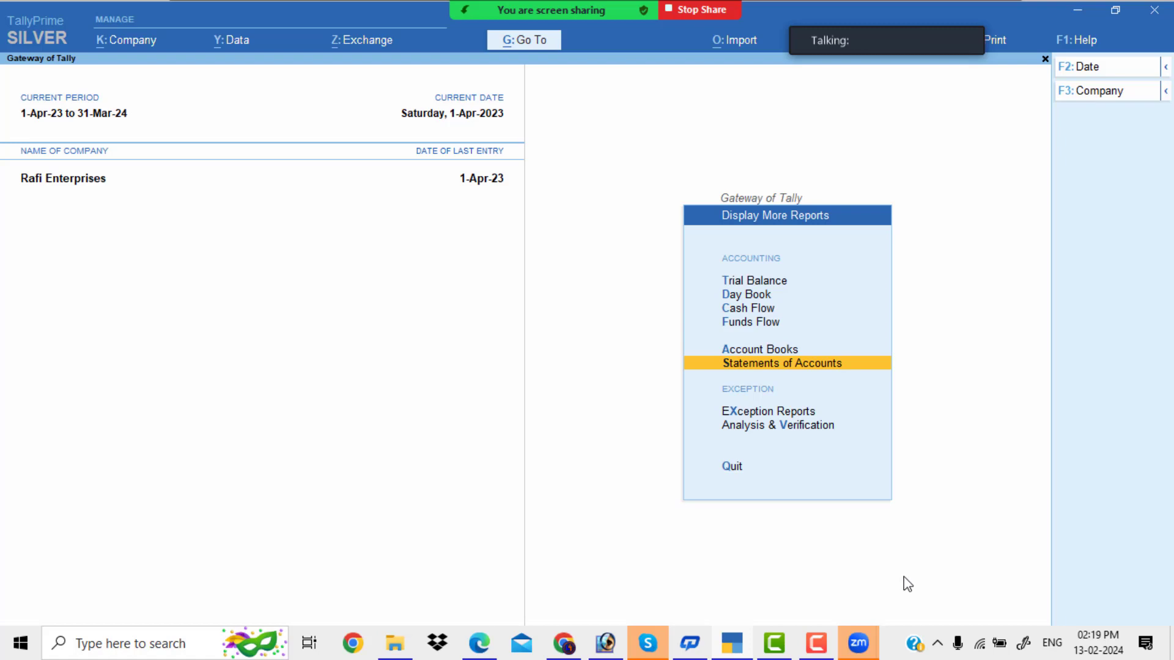
key("Escape")
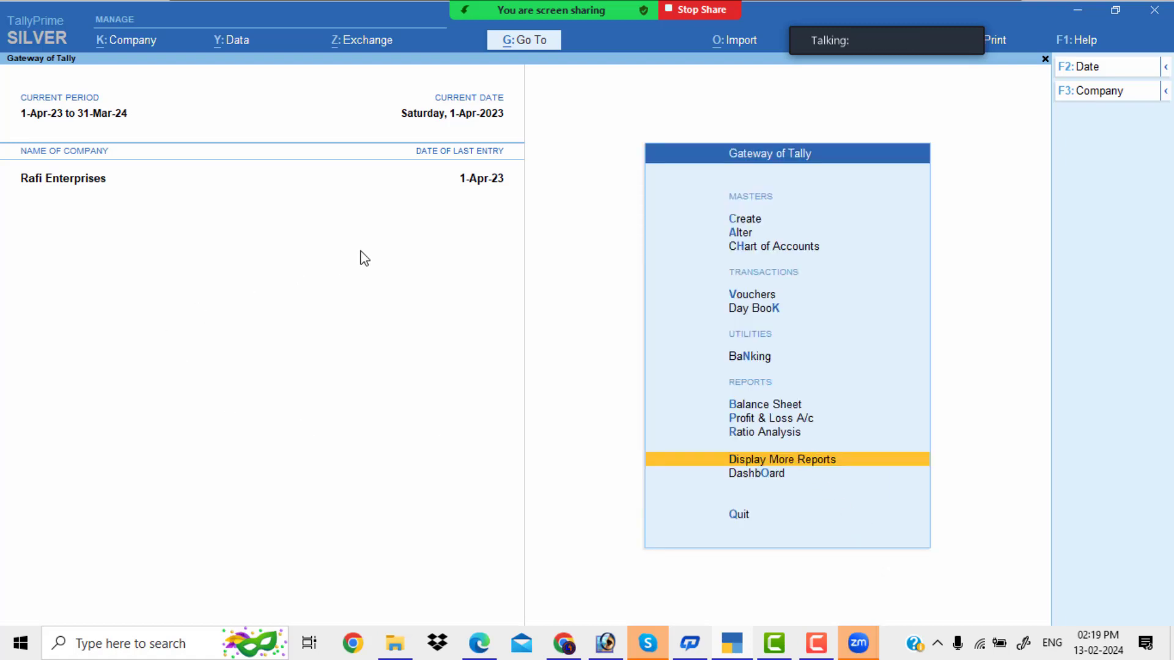
- Look through the Zoom meeting's participant list and minimize it
mouse_move(655, 5)
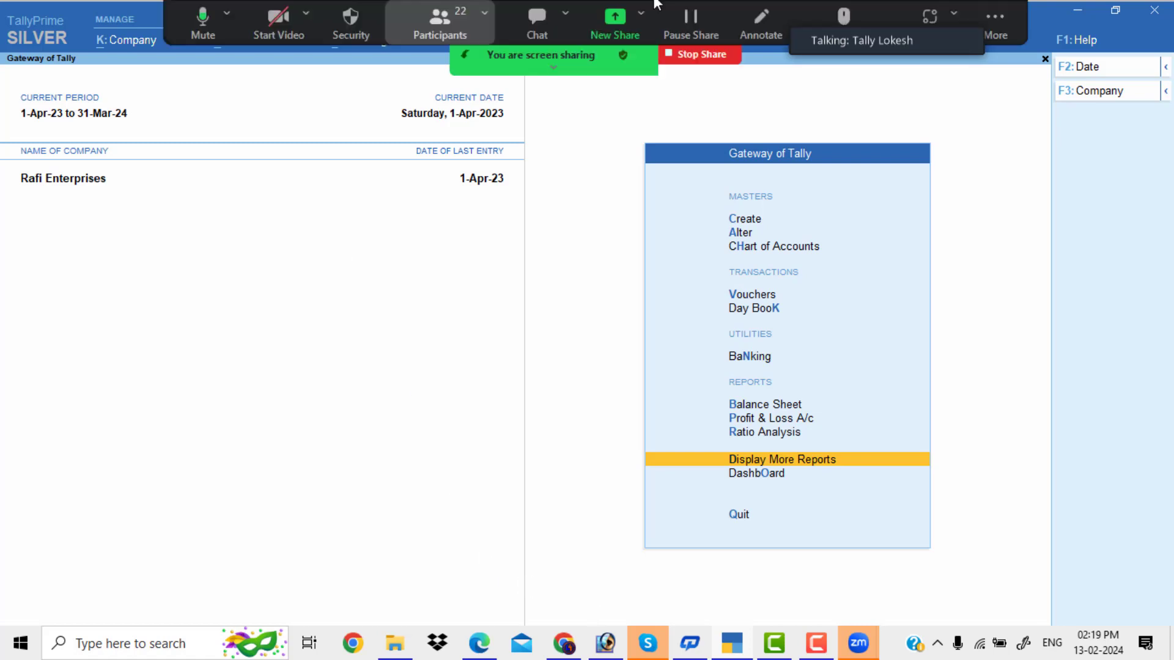
left_click(449, 12)
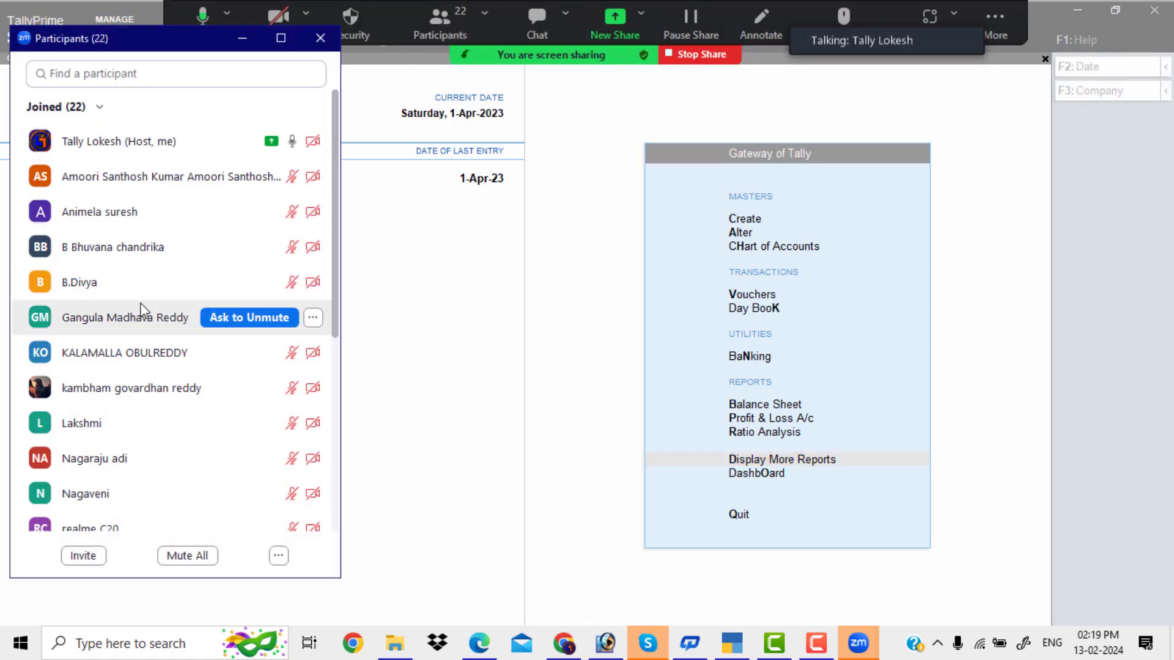
scroll(141, 309, "down", 1)
scroll(150, 313, "down", 1)
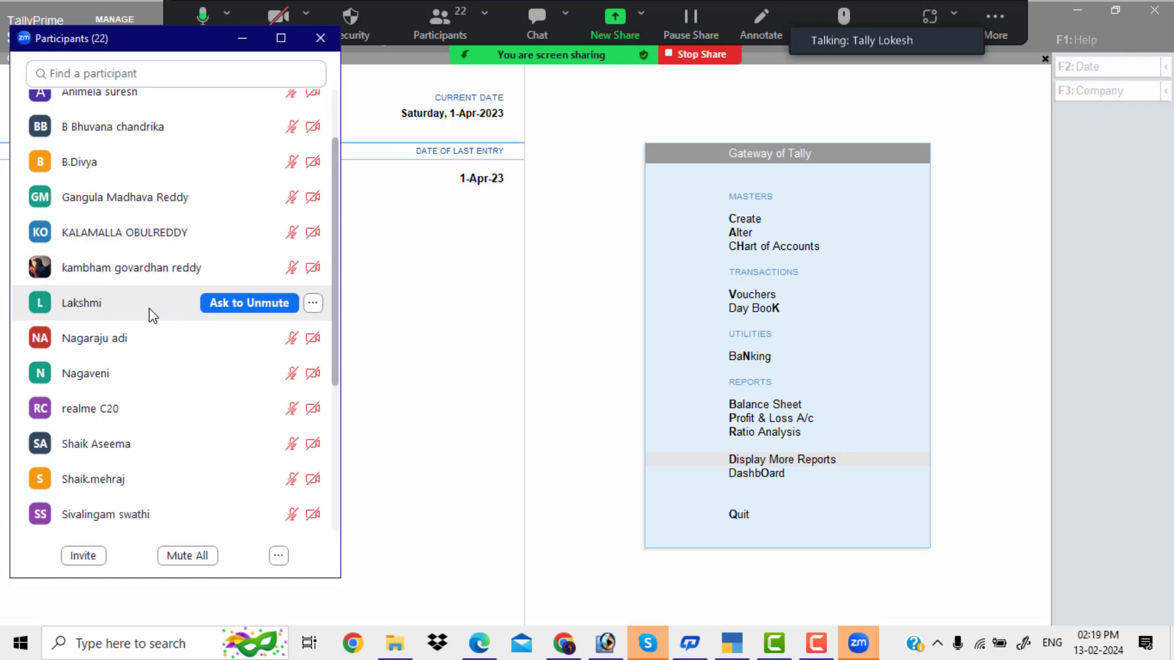
scroll(152, 316, "down", 3)
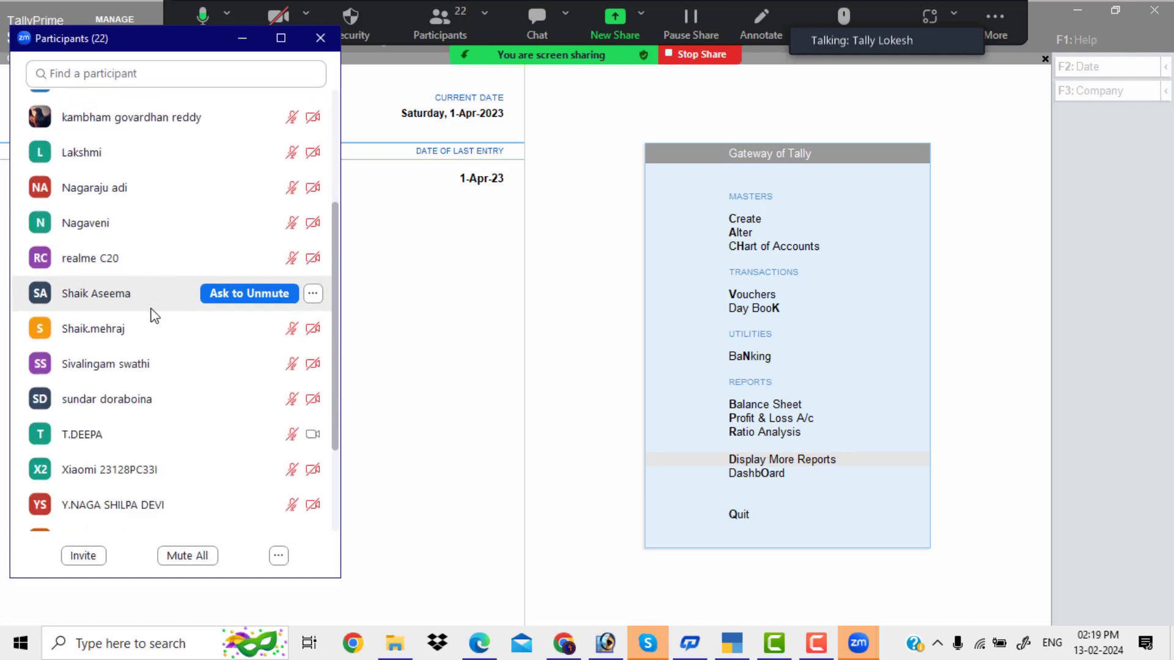
scroll(154, 317, "down", 1)
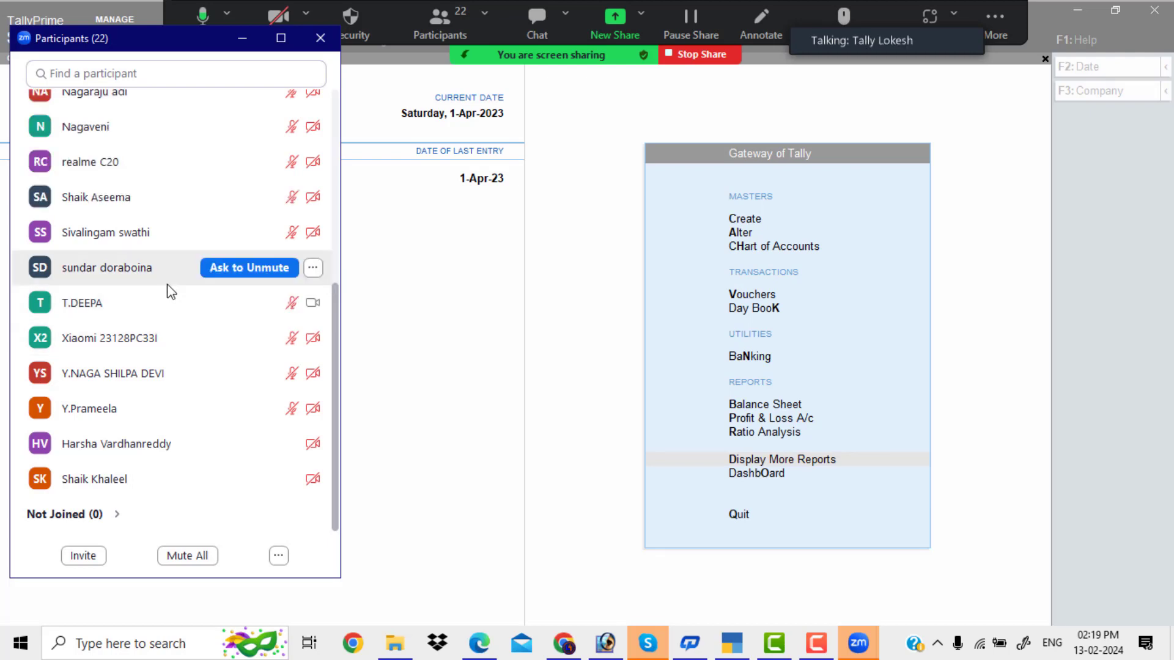
scroll(167, 284, "up", 3)
scroll(168, 283, "up", 3)
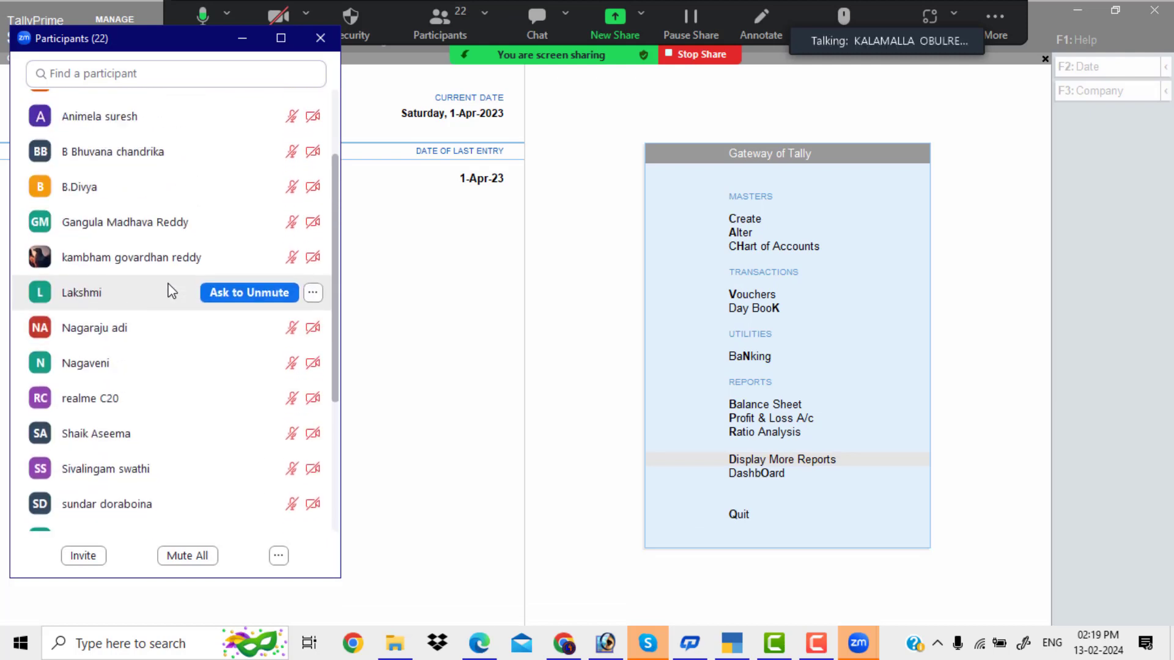
left_click(242, 39)
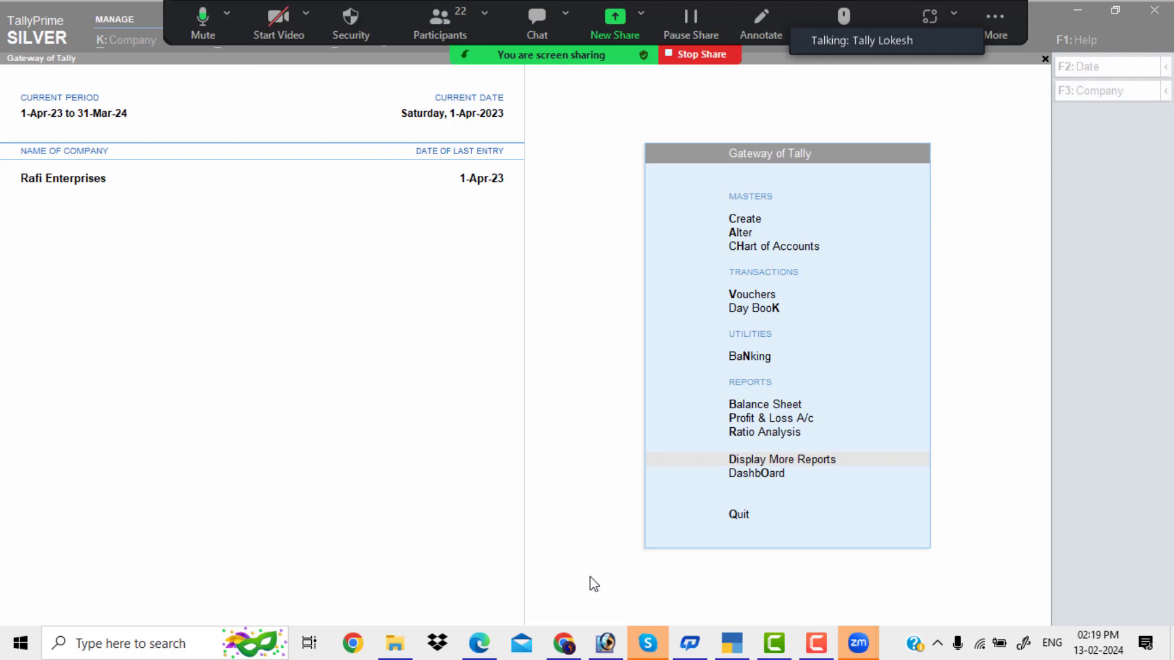
- Switch to the PDF in Edge and review Problem 10 for Prasanna & Co., covering its capital, expense items, purchase bills and sales bills
left_click(489, 643)
scroll(554, 371, "down", 5)
scroll(554, 371, "down", 5)
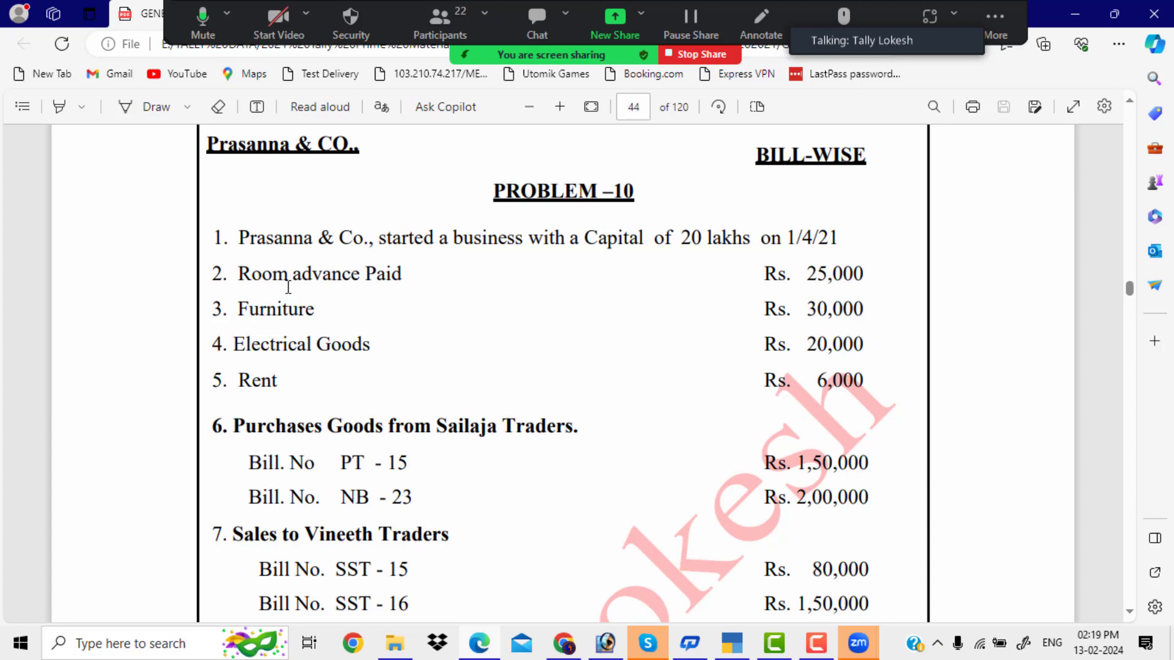
left_click_drag(239, 273, 401, 276)
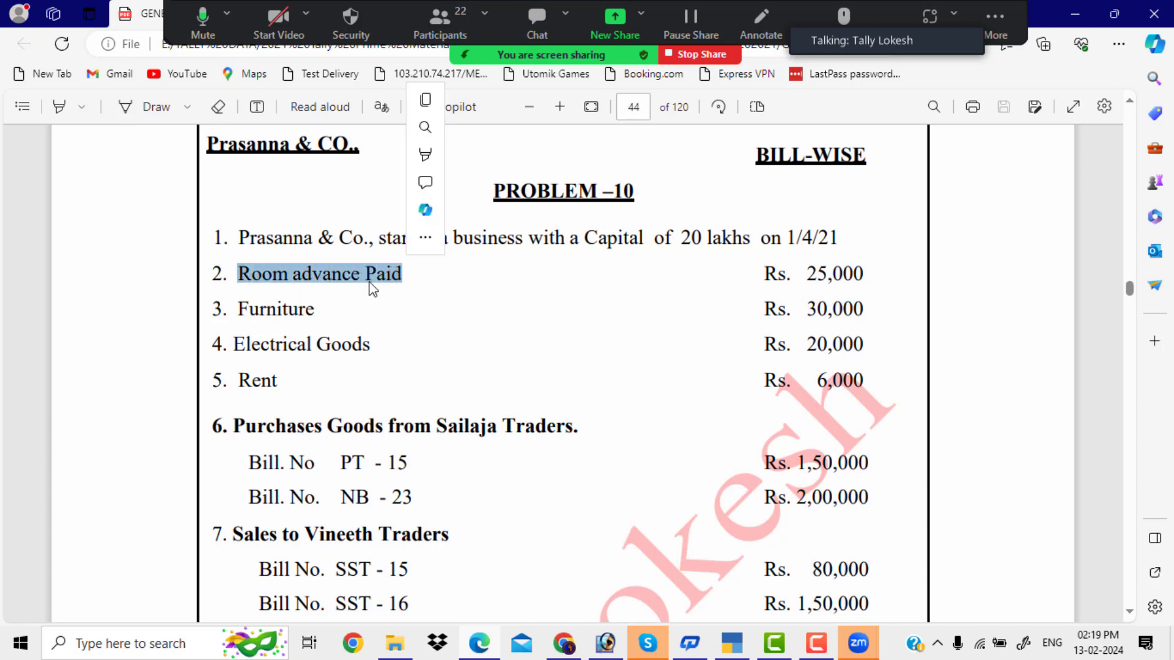
left_click_drag(240, 309, 325, 312)
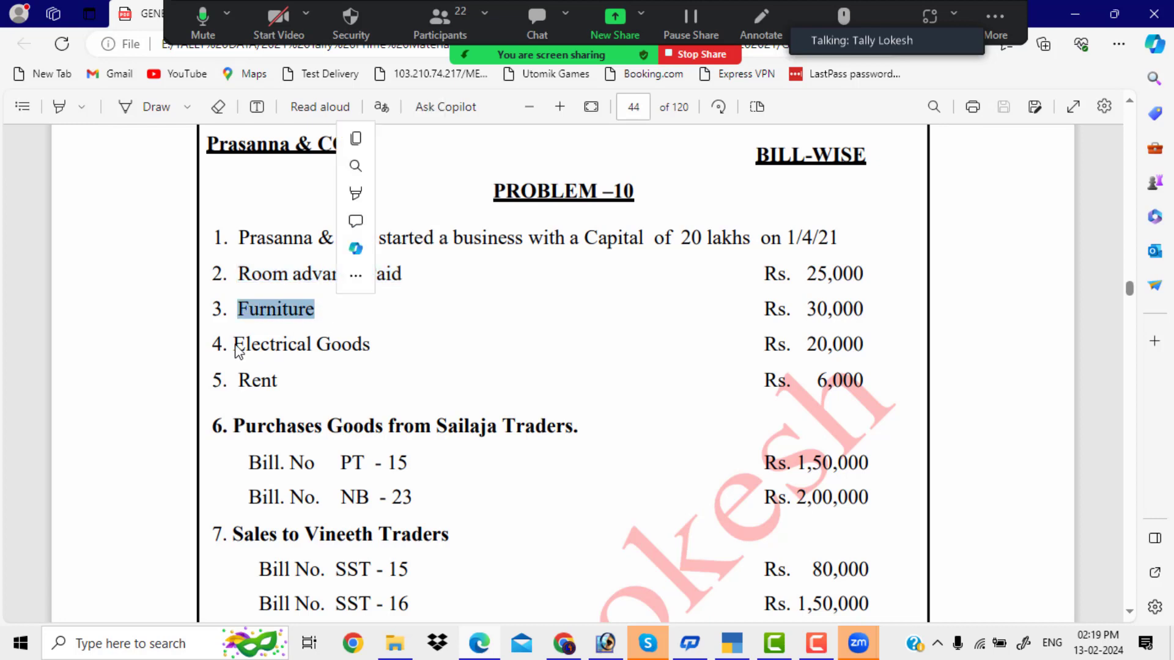
left_click_drag(234, 344, 378, 344)
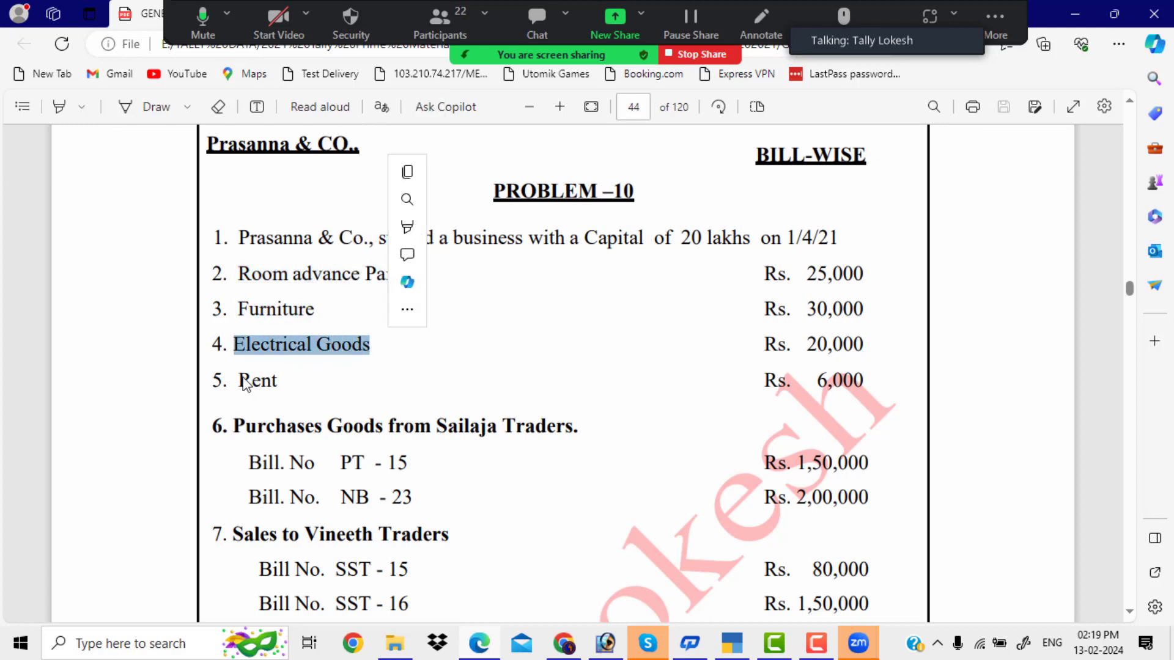
left_click_drag(239, 380, 279, 378)
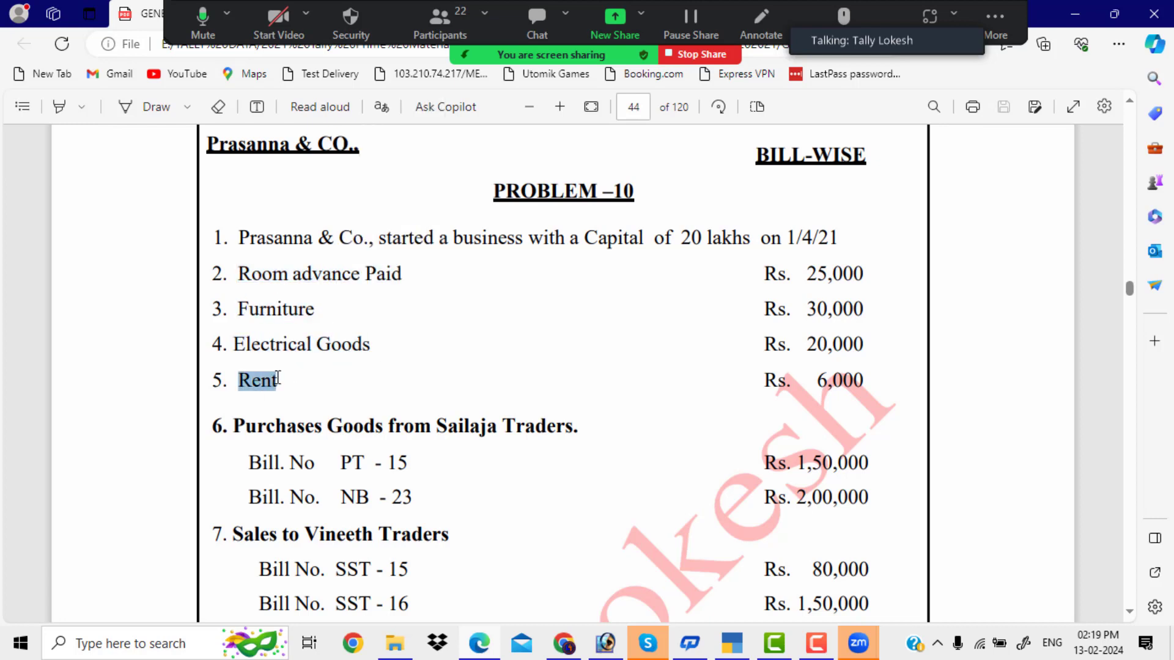
left_click(244, 282)
left_click_drag(245, 275, 295, 381)
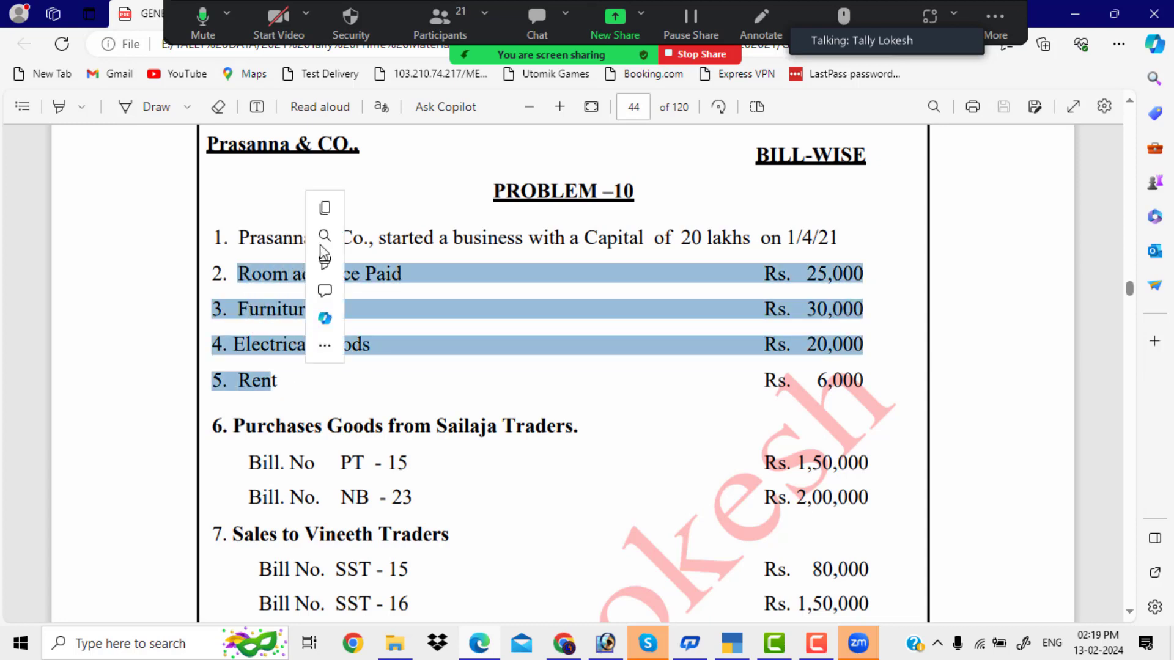
scroll(640, 239, "down", 3)
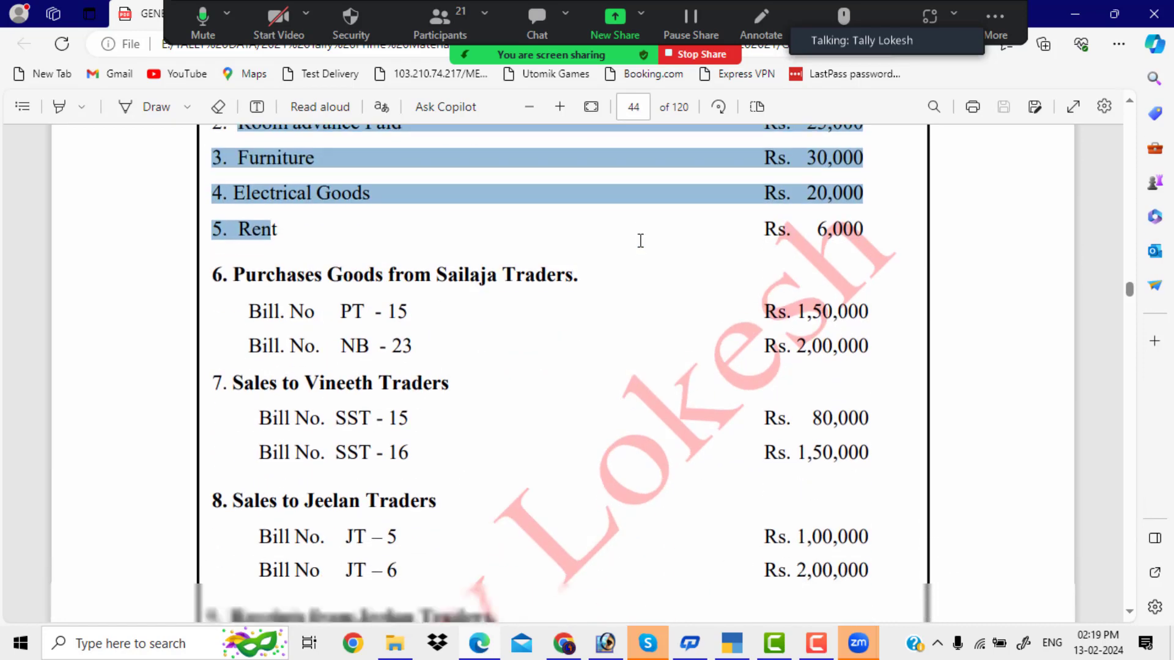
left_click(422, 262)
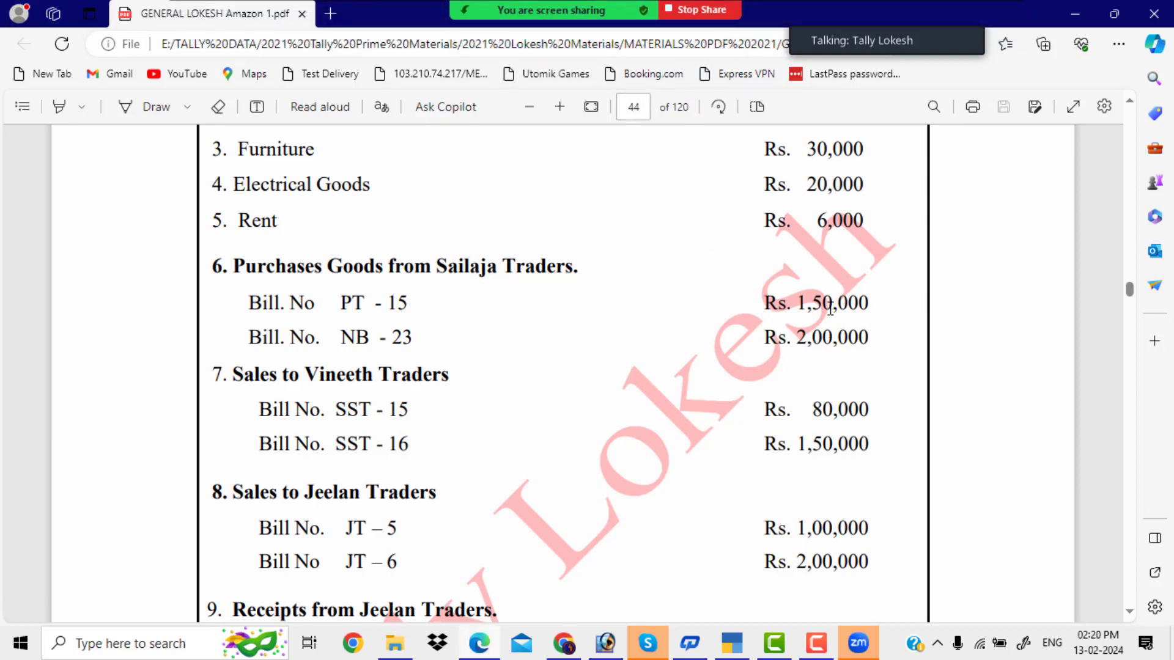
scroll(728, 355, "up", 3)
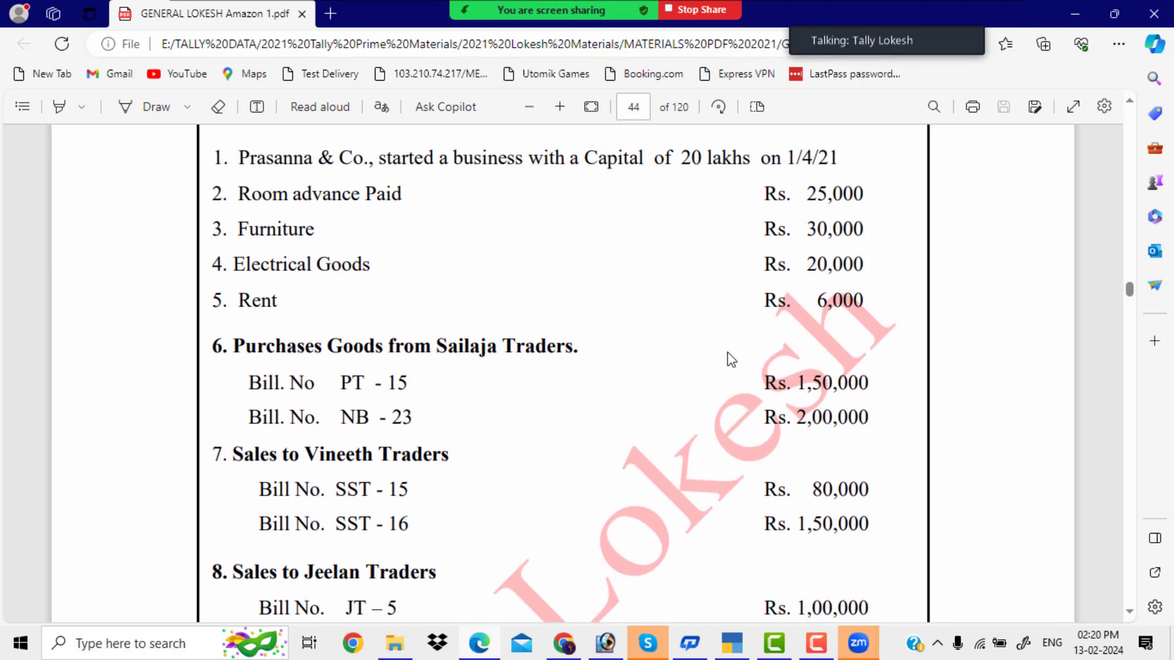
- Switch back to TallyPrime and open a new receipt voucher for Rafi Enterprises
left_click(736, 648)
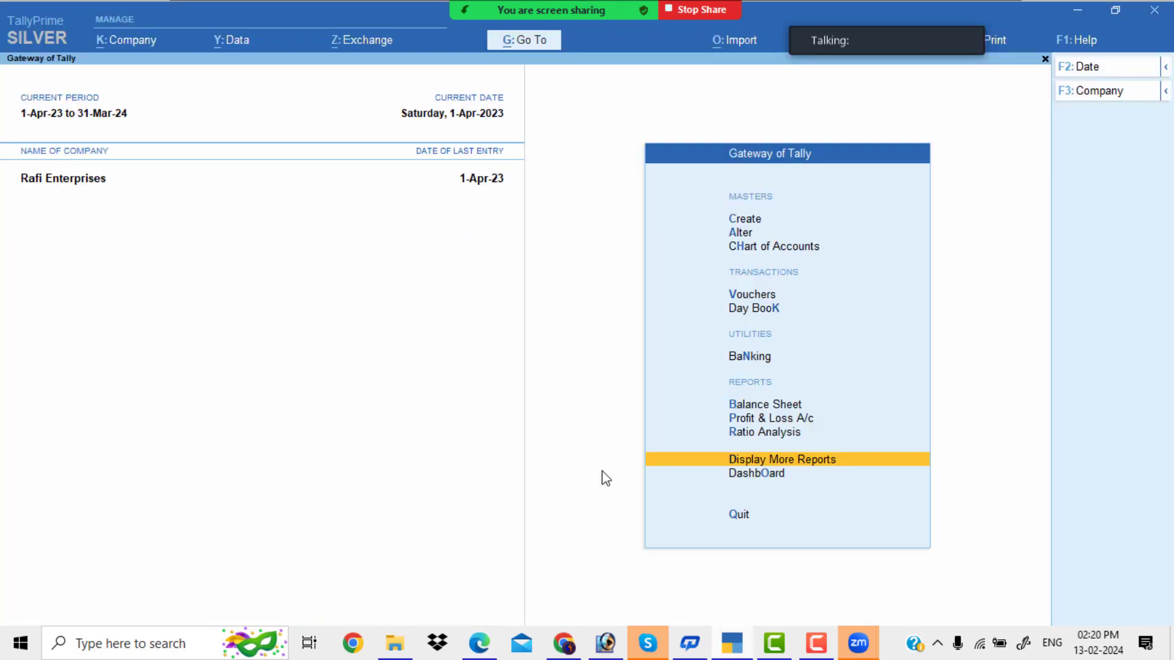
key("Up")
key("Up")
key("Up")
key("Up")
key("Up")
key("Up")
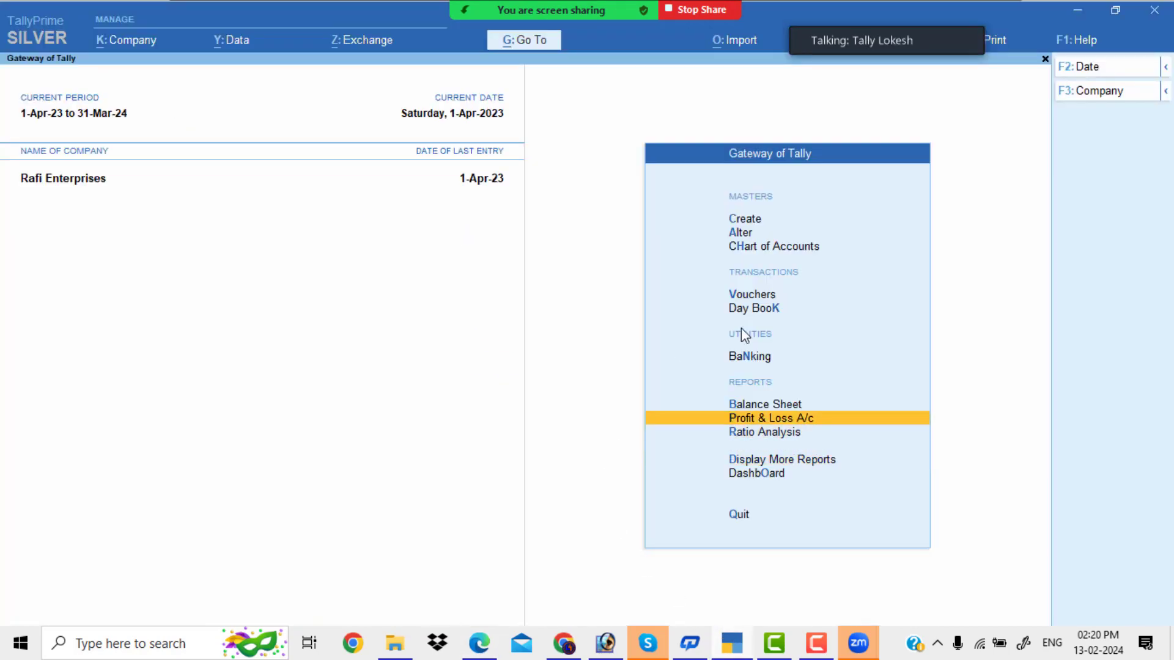
key("Return")
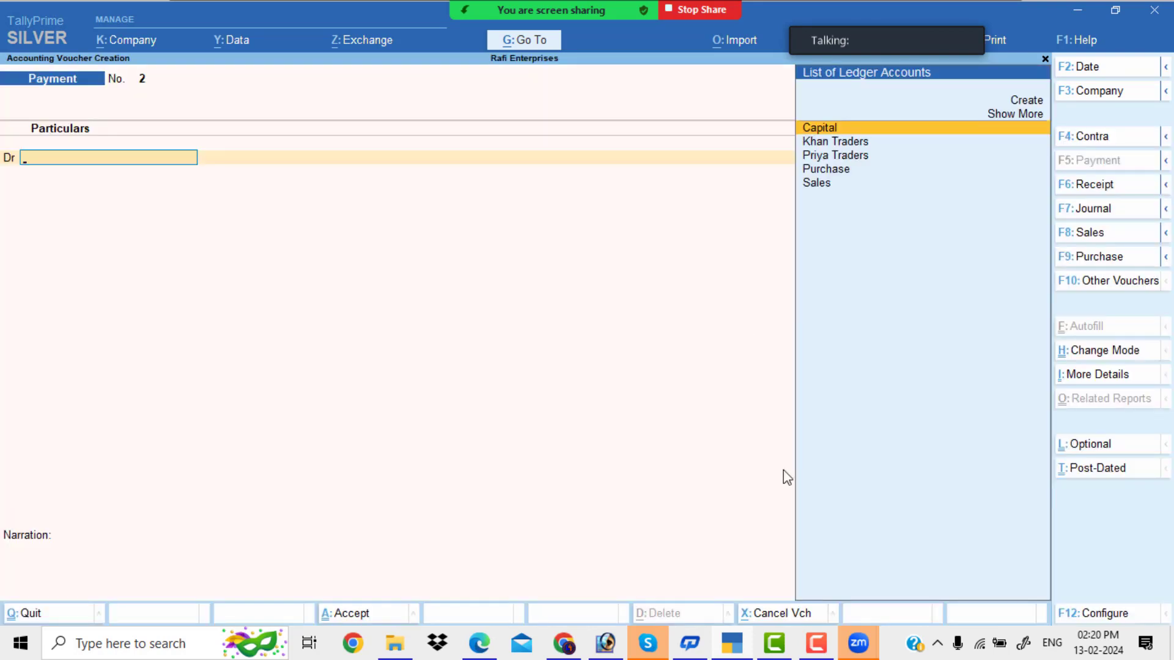
left_click(1111, 184)
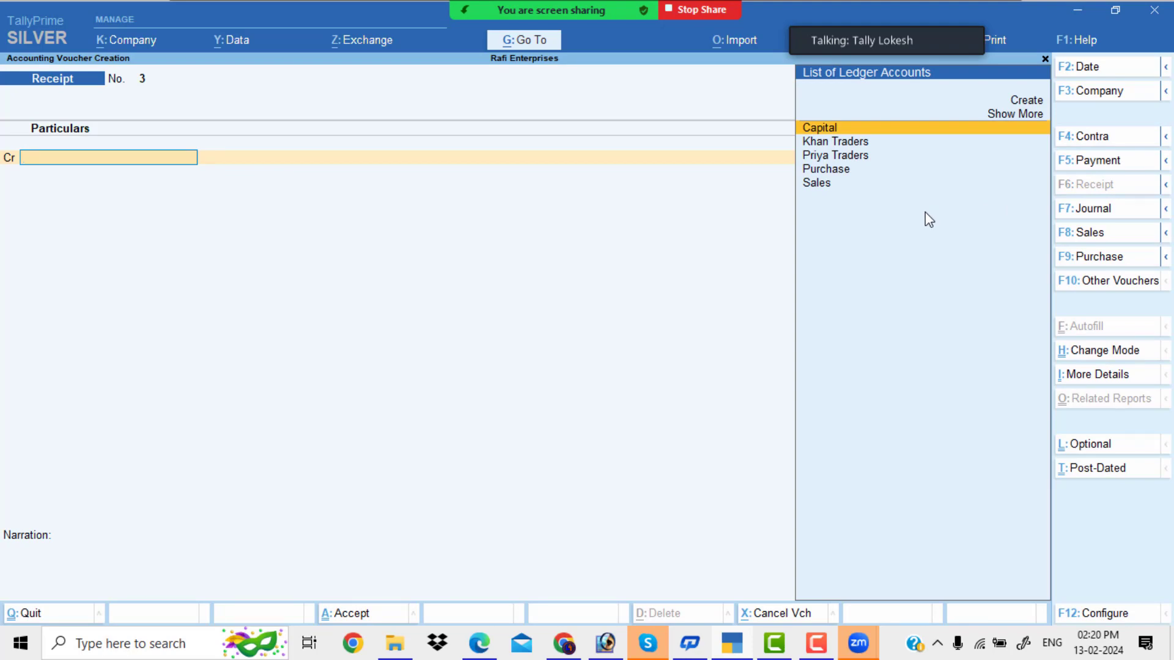
- Record the receipt voucher crediting Capital with 2000000 and debiting Cash, and save it
key("Return")
key("alt+Tab")
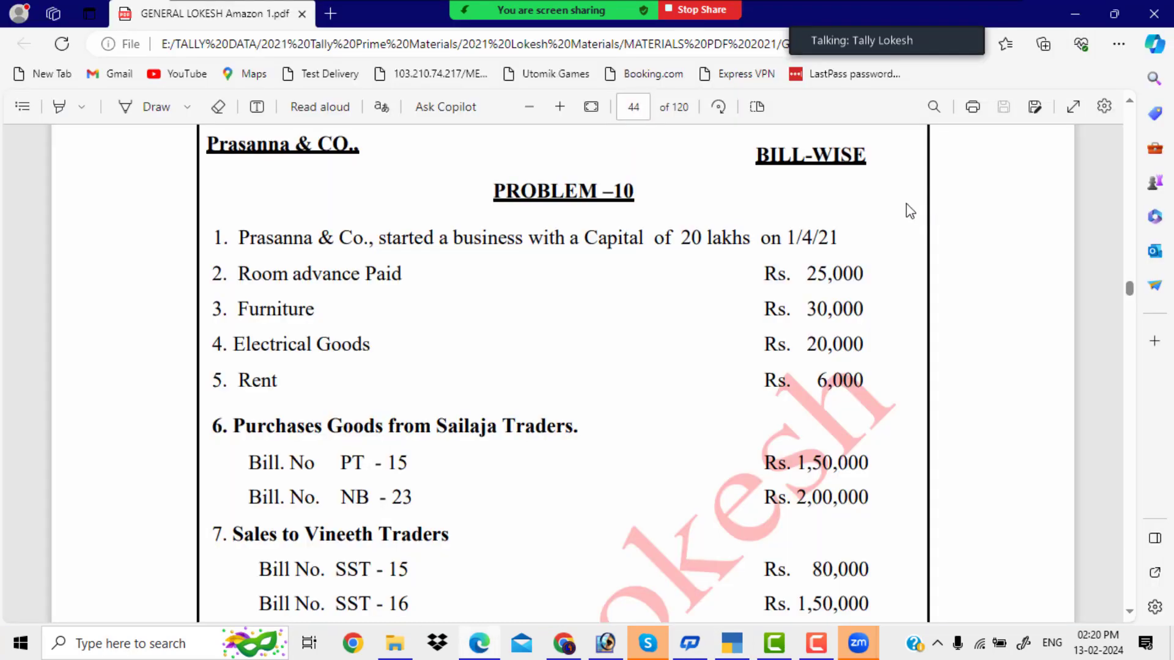
key("alt+Tab")
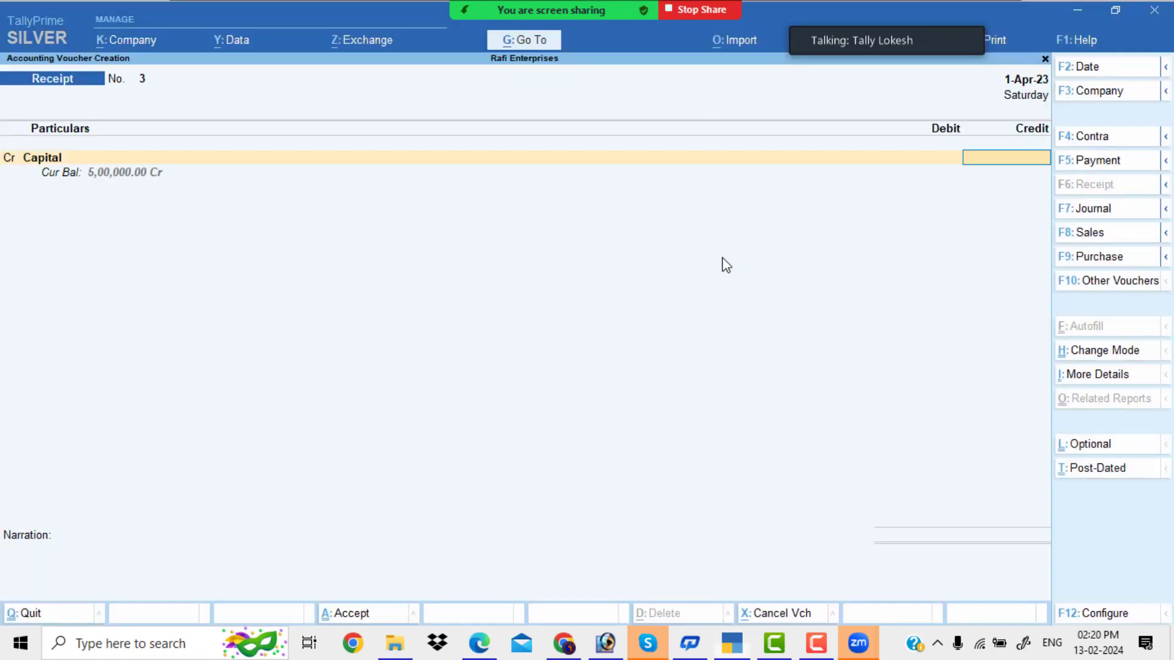
type("2000")
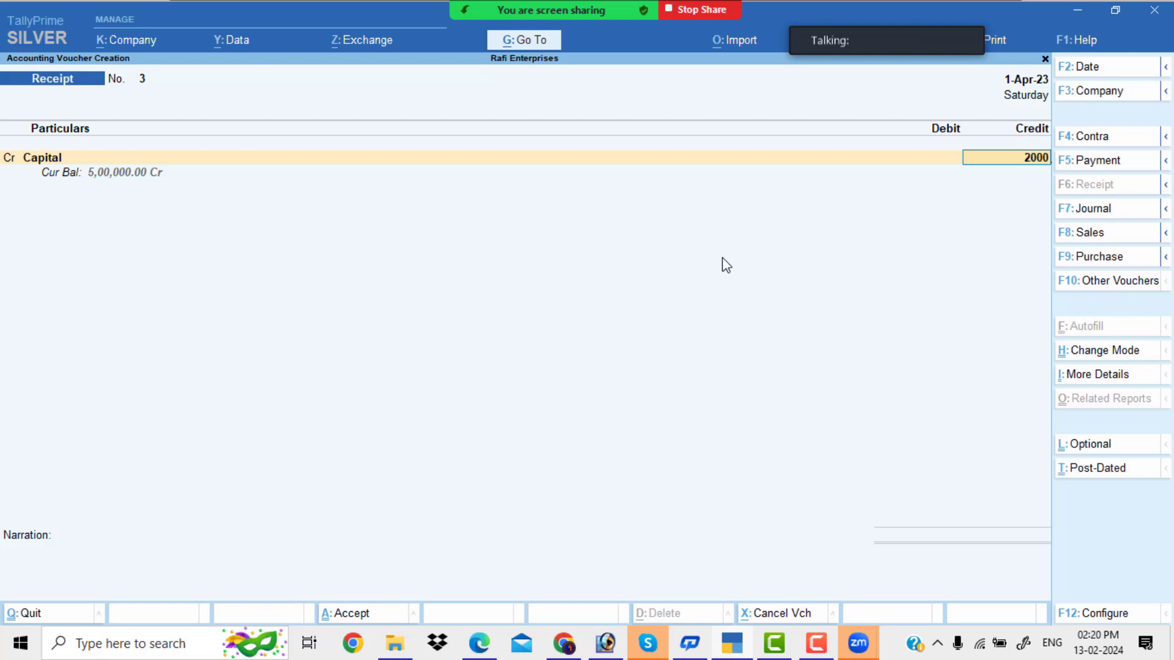
type("000")
key("Return")
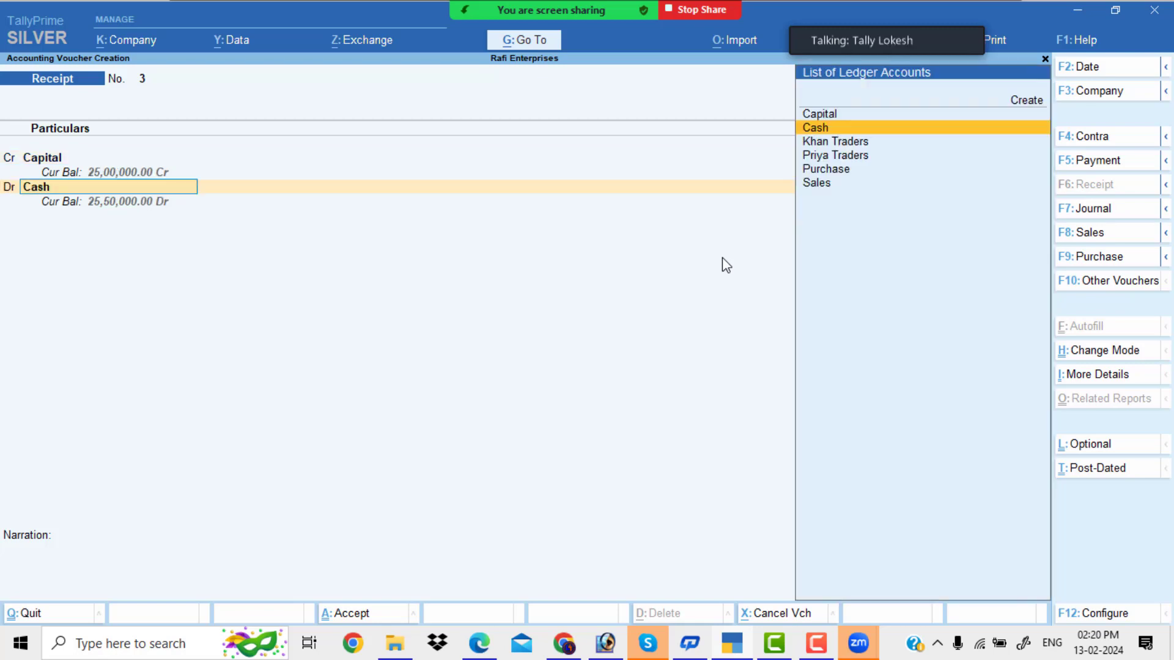
key("Return")
key("Return")
key("Return")
key("Return")
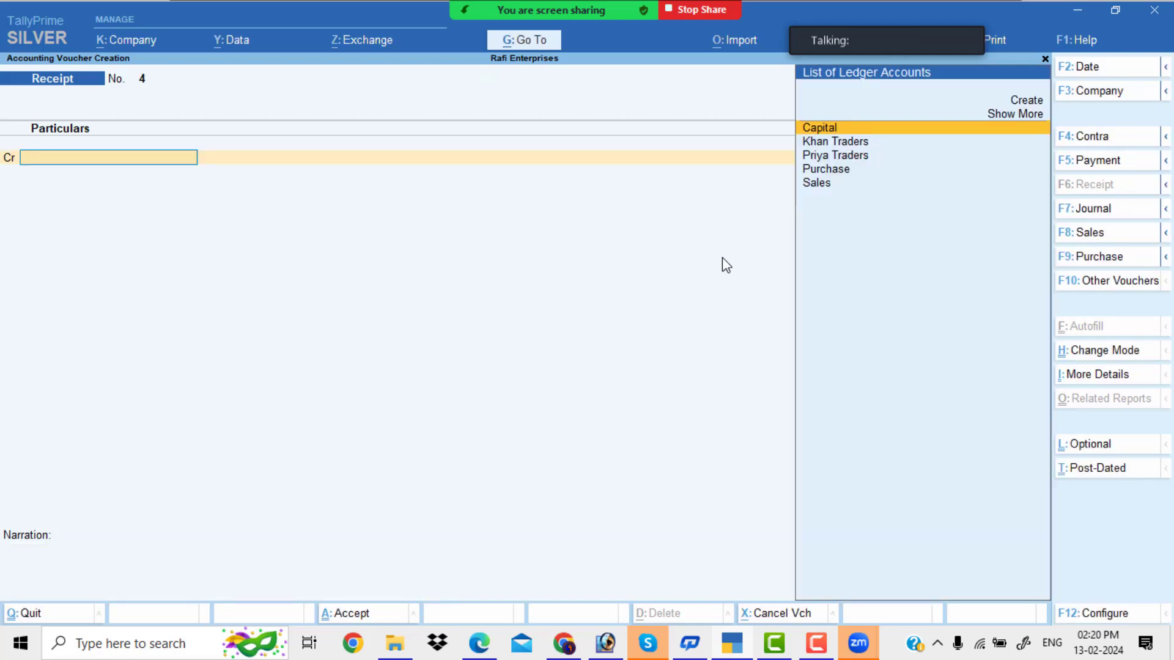
- Open a payment voucher, begin a new ledger named Room Advance for its debit line, and admit the waiting Zoom participant
left_click(1113, 162)
key("Up")
key("Up")
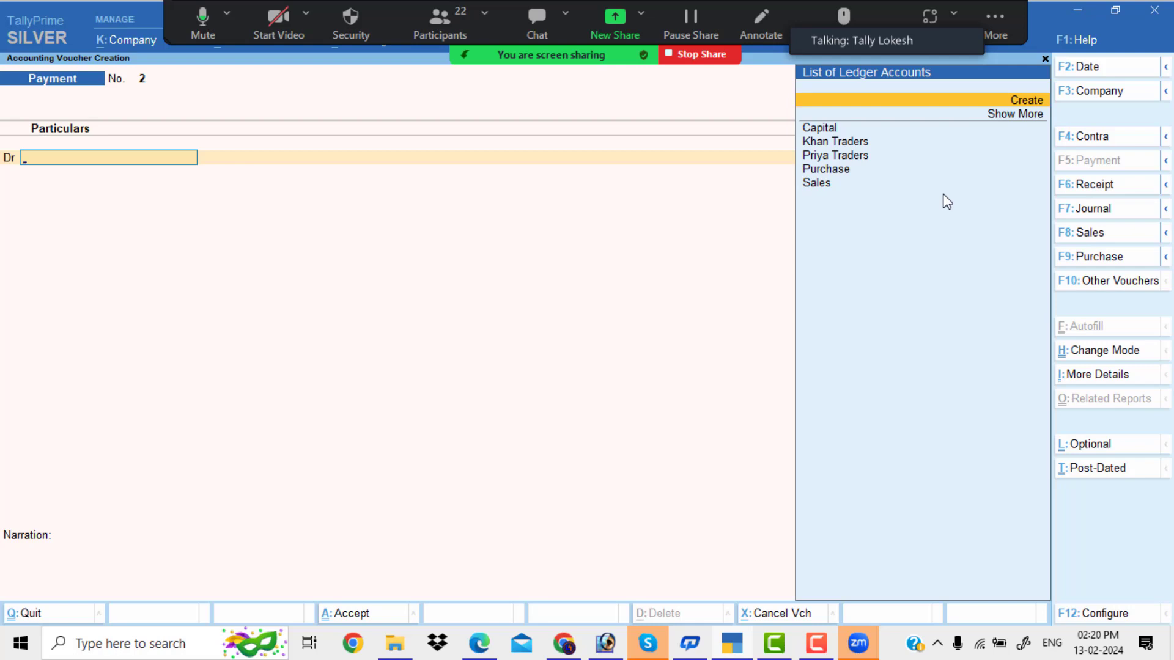
key("Return")
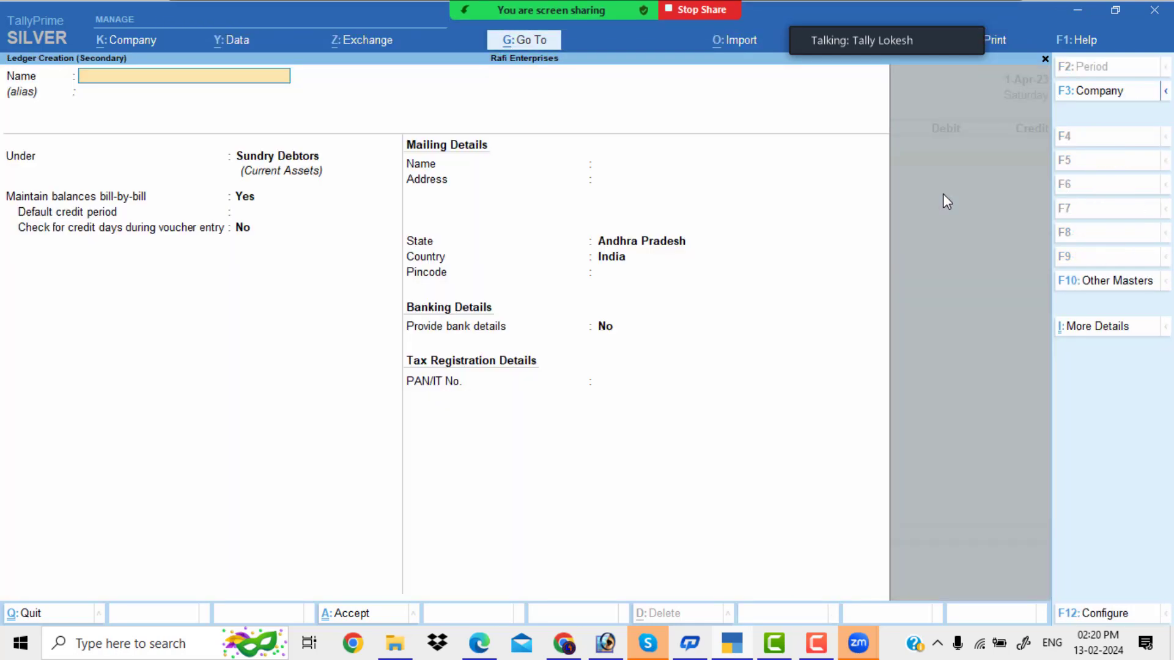
type("Room Ad")
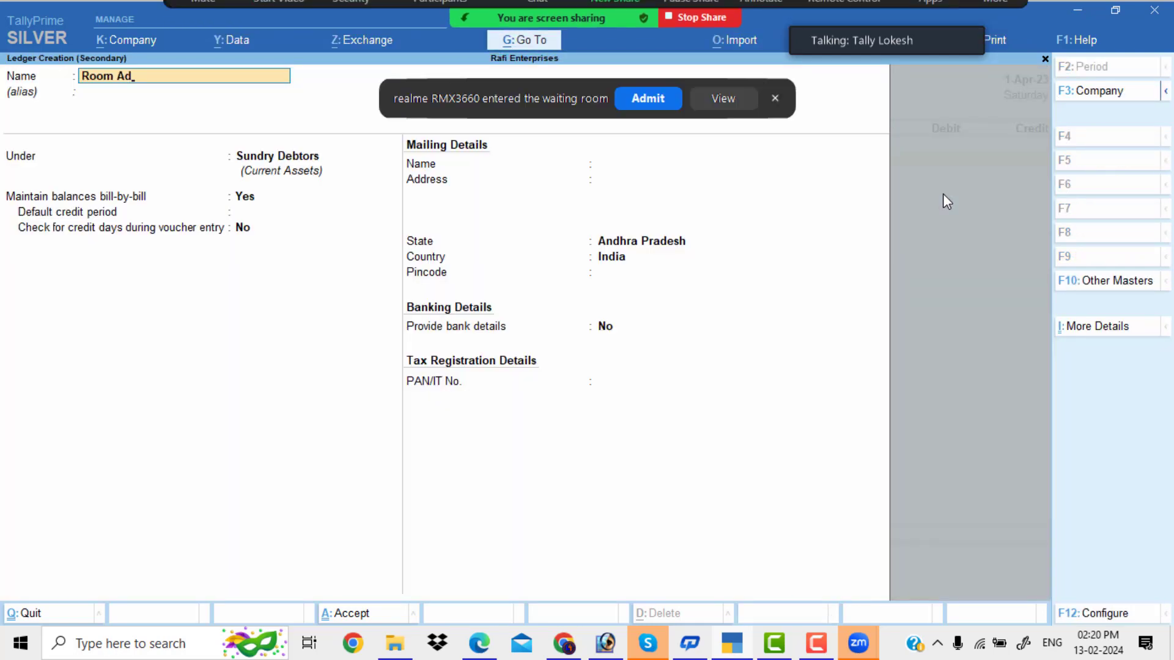
type("vance")
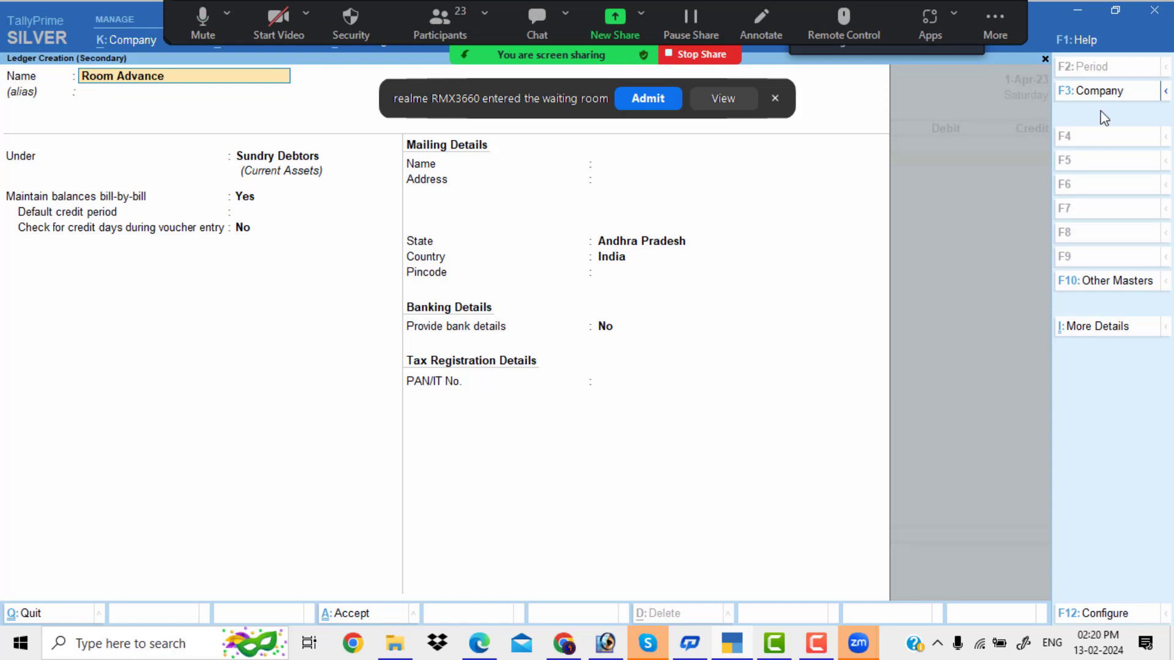
left_click(670, 100)
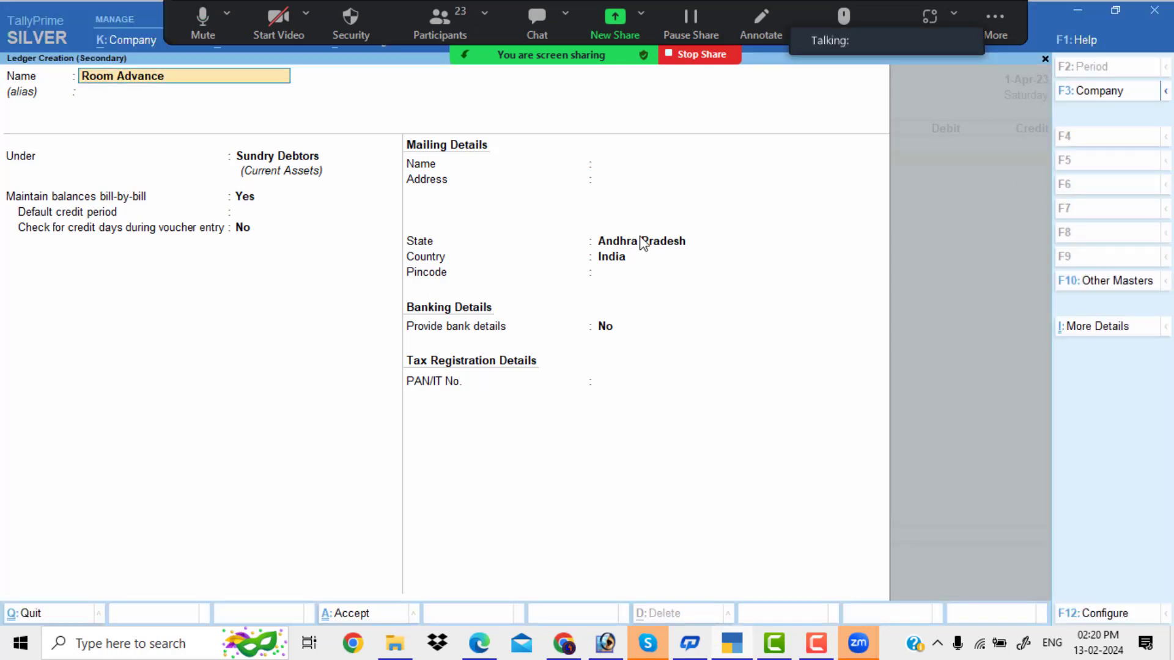
- Place the Room Advance ledger under Current Assets, keep its other details at their defaults, and save it
key("Return")
key("Return")
type("Cur")
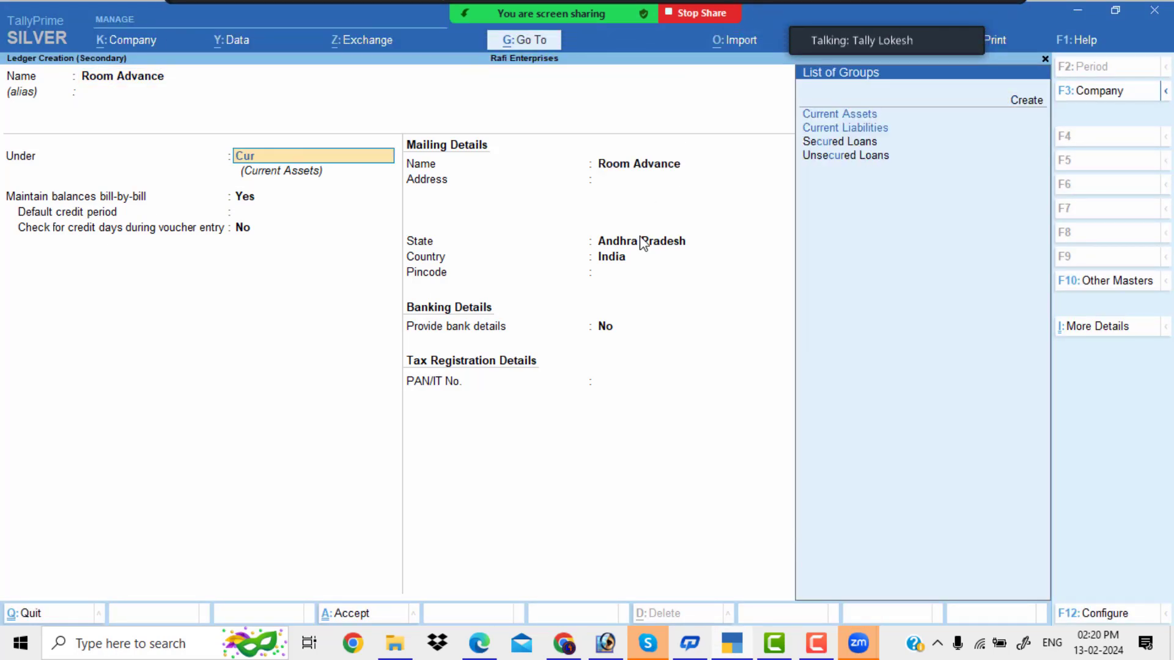
key("Return")
key("Return")
key("Return")
key("Return")
key("Return")
key("Return")
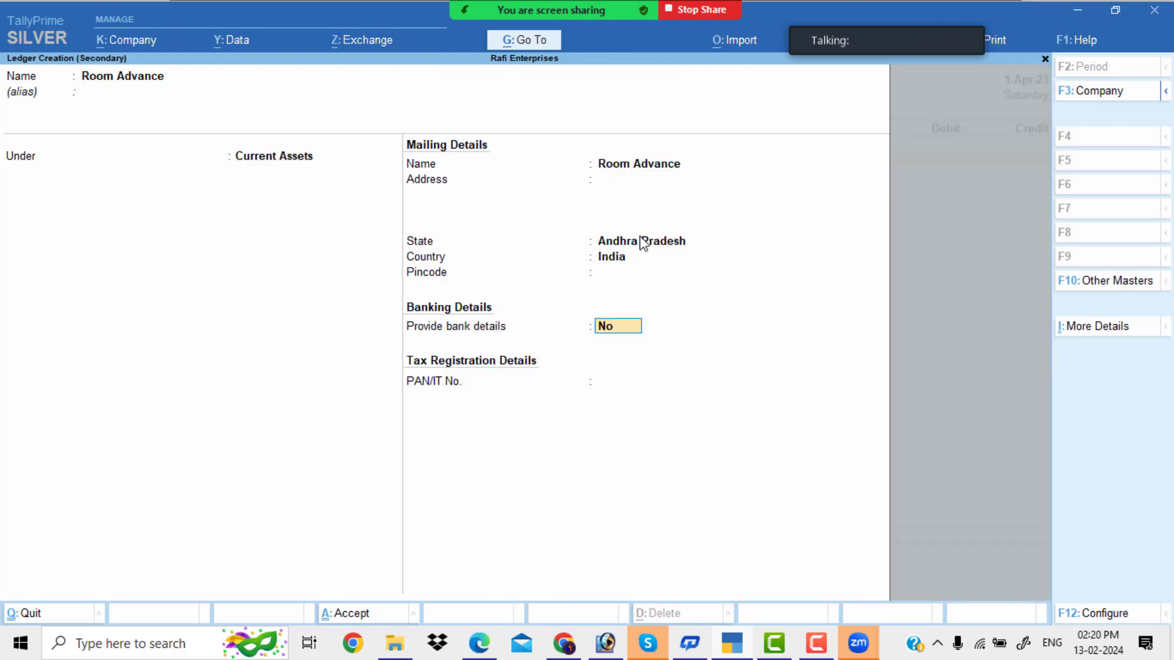
key("Return")
key("Return")
key("Return")
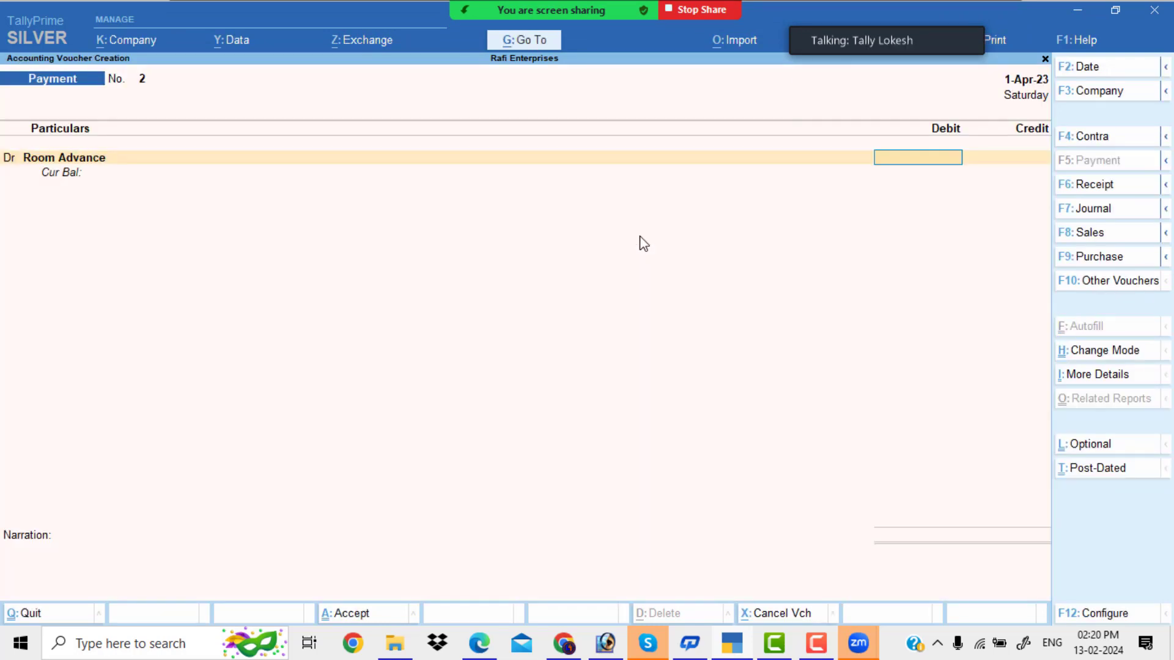
- Check the room advance amount in the PDF and debit Room Advance with 25000 in the payment voucher
key("alt+Tab")
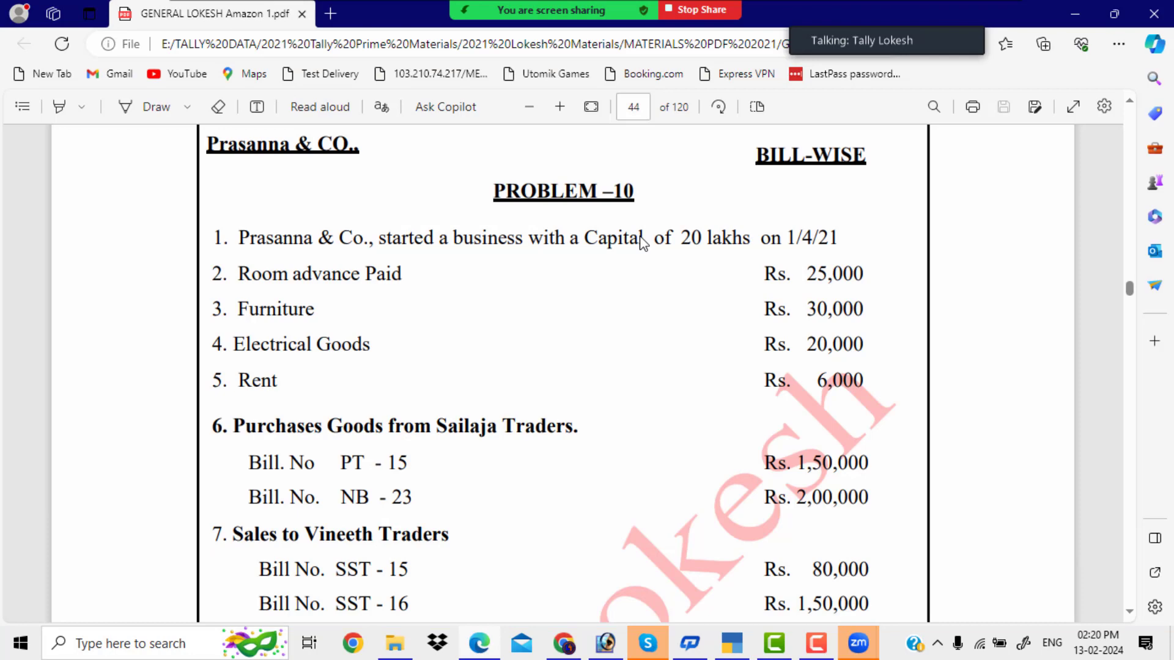
key("alt+Tab")
type("25000")
key("Return")
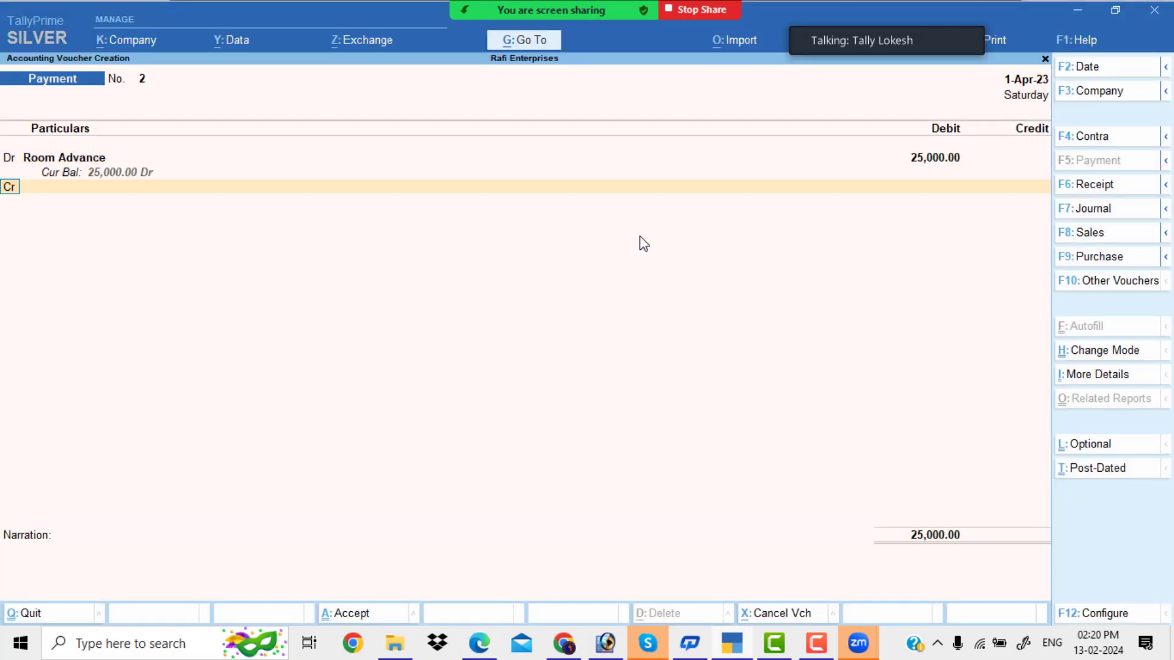
- Add a second debit line to the payment voucher and create a Furniture ledger under Fixed Assets for it
type("d")
key("Return")
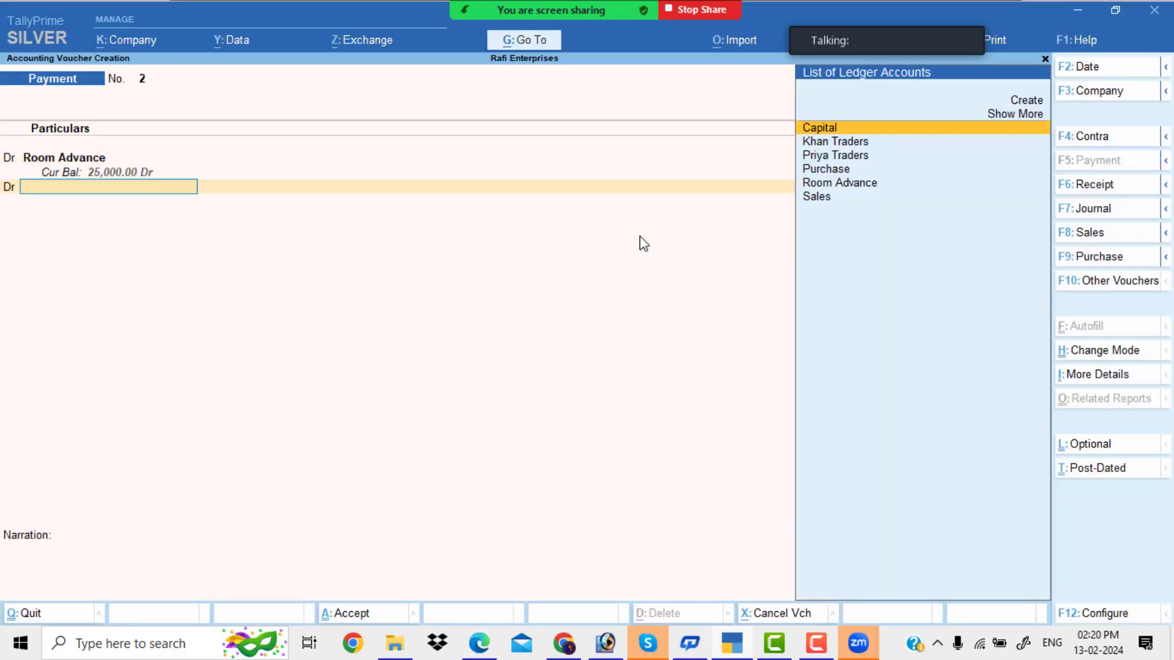
key("alt+c")
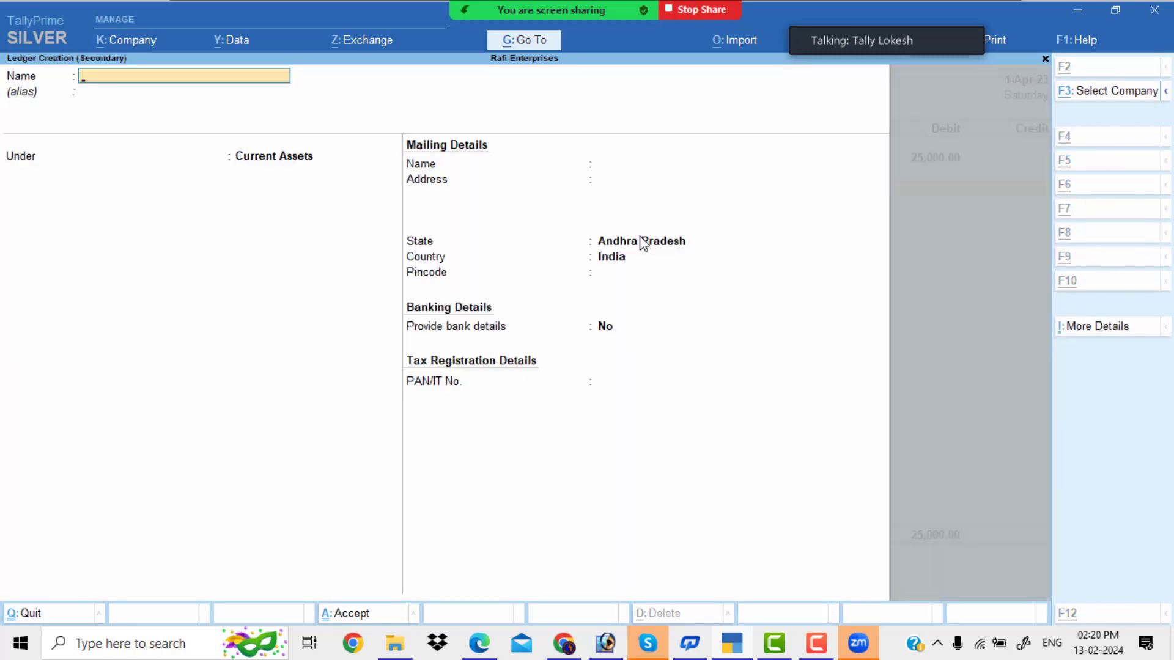
key("alt+Tab")
key("alt+Tab")
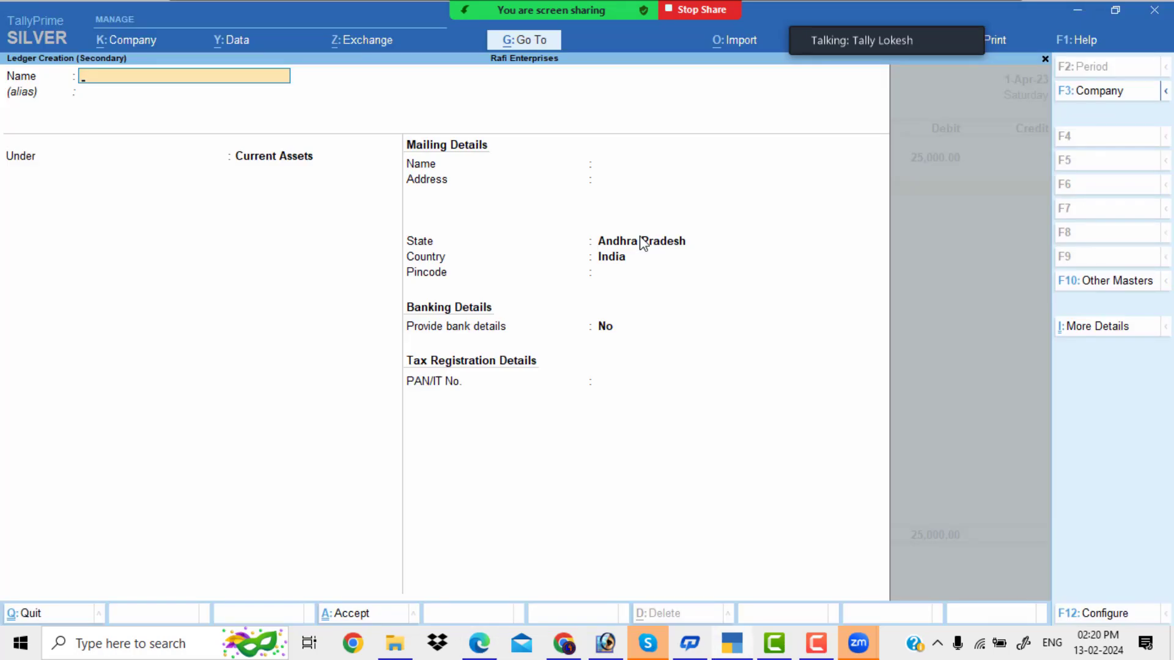
type("Furniture")
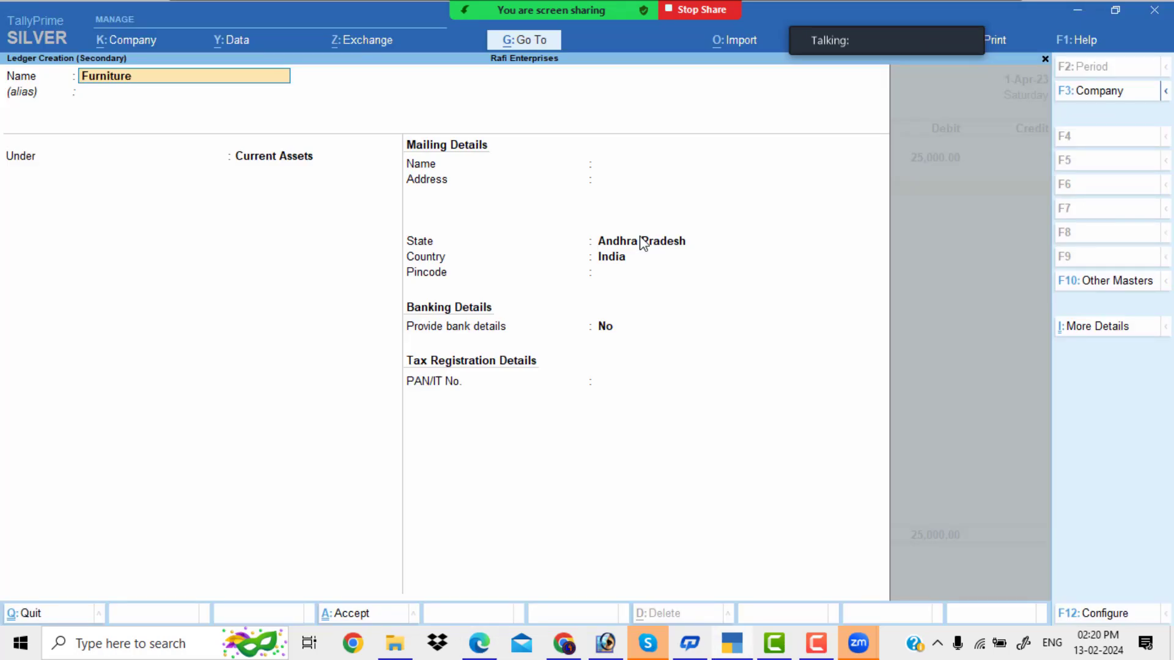
key("Return")
type("fix")
key("Return")
key("Return")
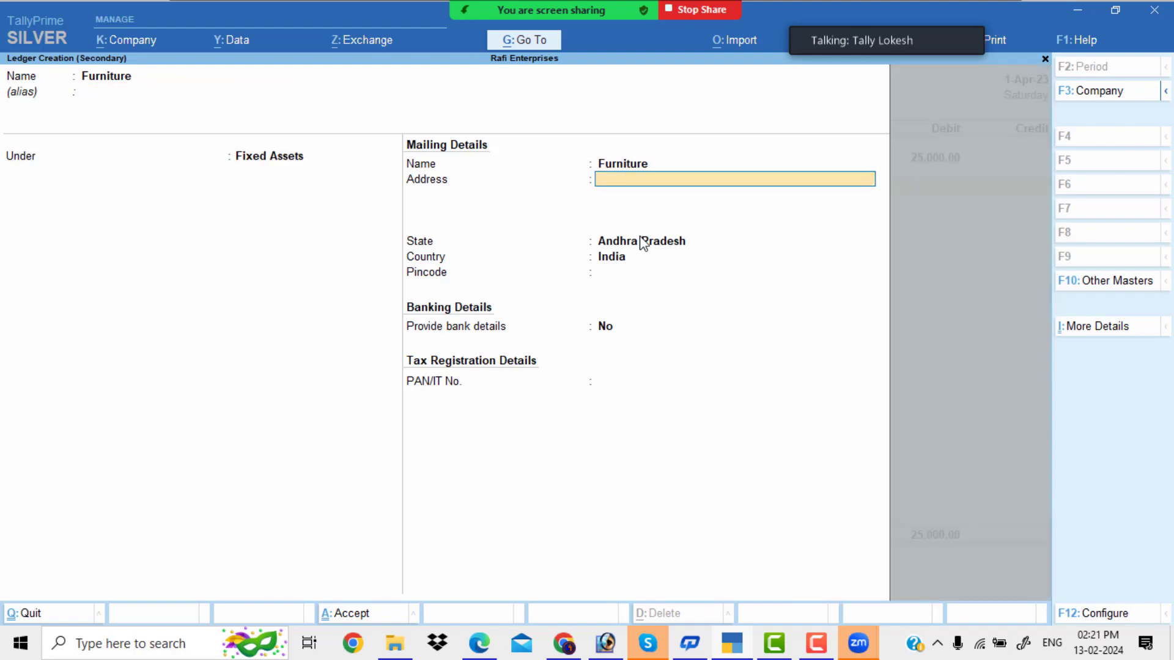
key("ctrl+a")
- Check the furniture amount in the PDF and debit Furniture with 30000
key("alt+Tab")
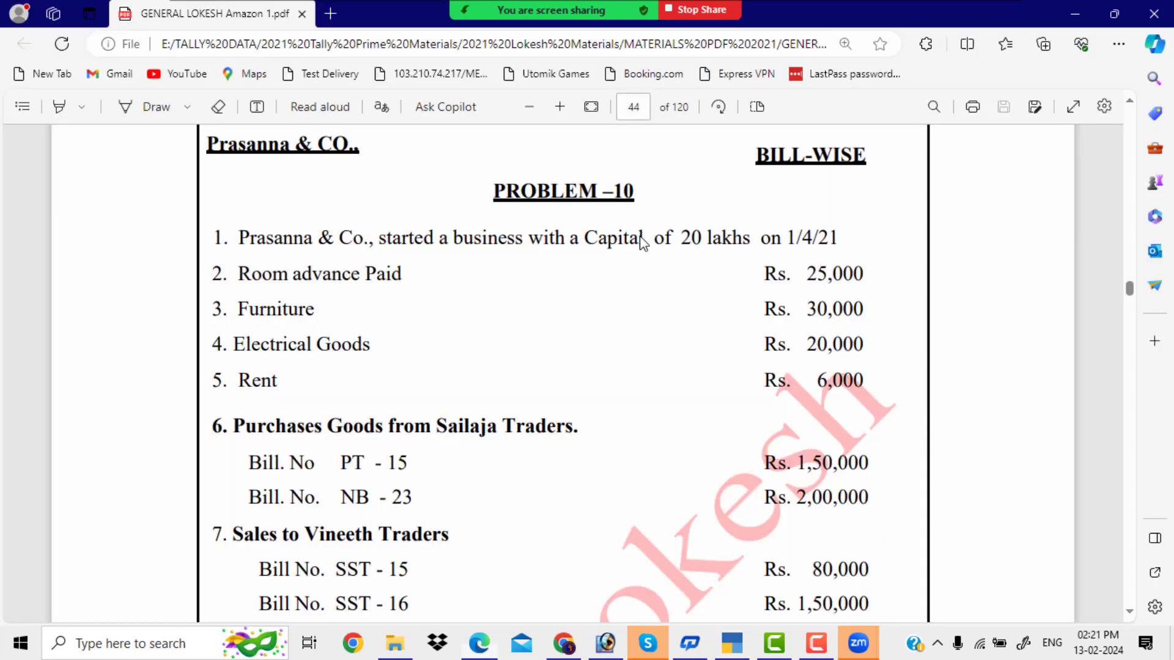
key("alt+Tab")
type("3000")
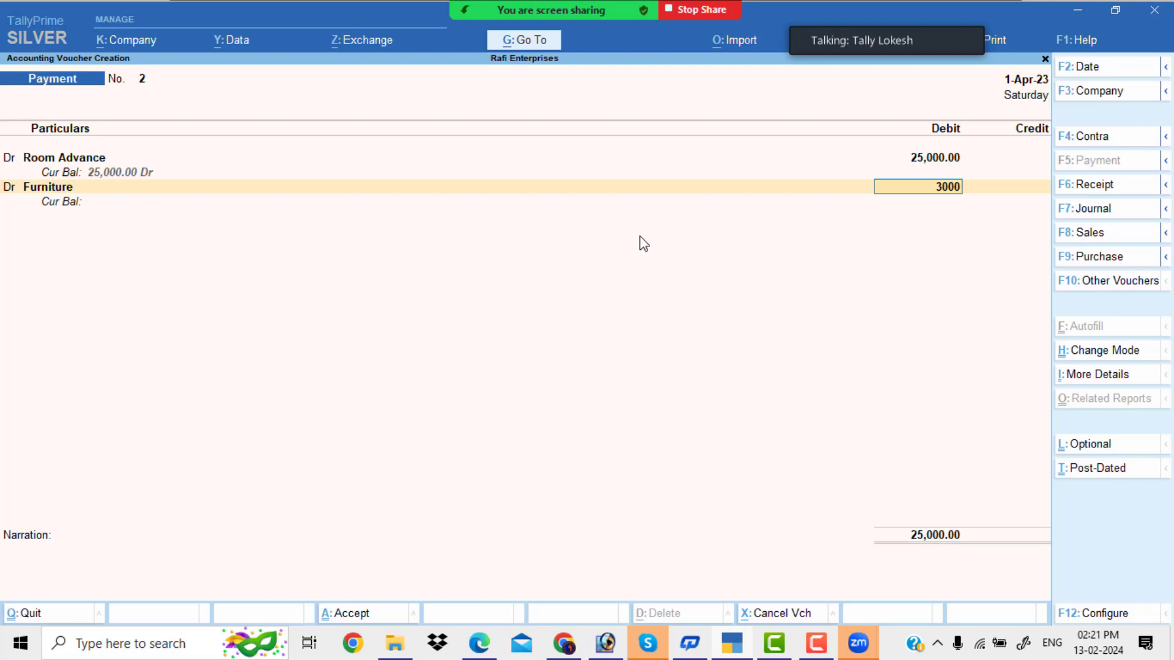
type("0")
key("Return")
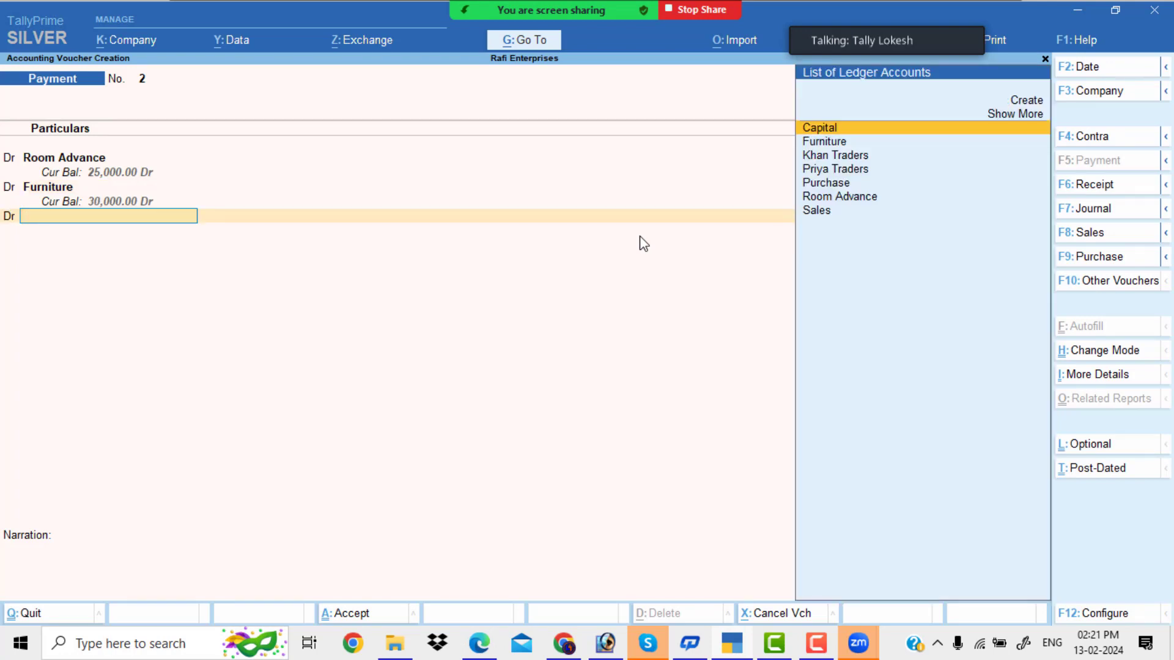
- Create an Electrical Fittings ledger under Fixed Assets for the third debit line
key("alt+c")
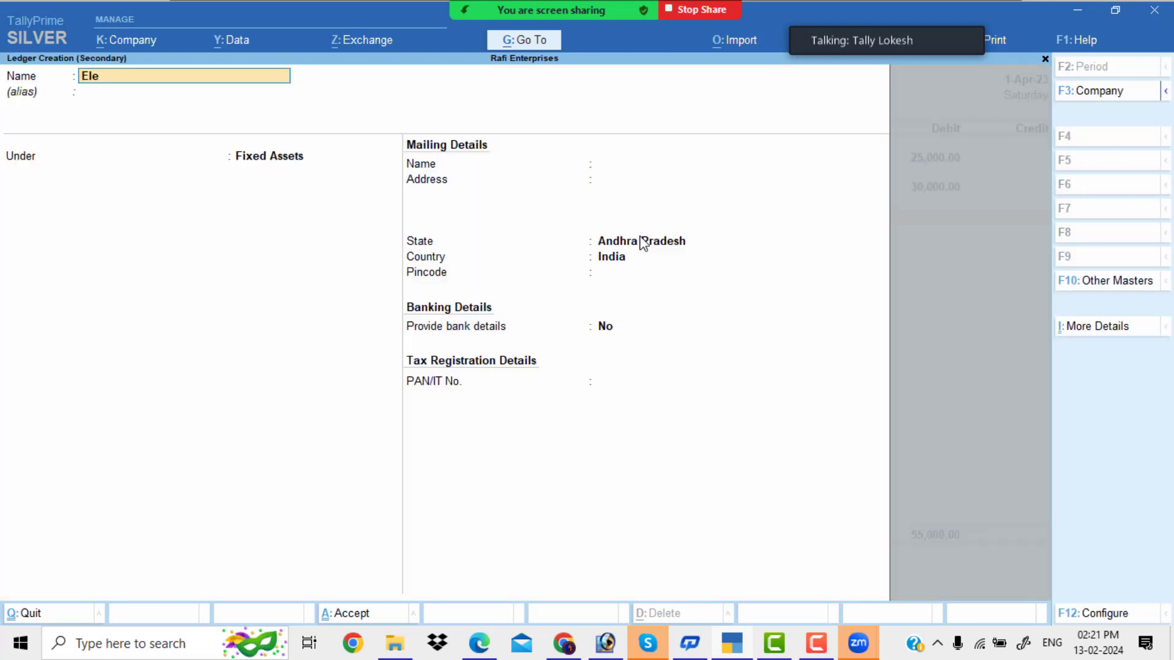
type("Electrical Fittings")
key("Return")
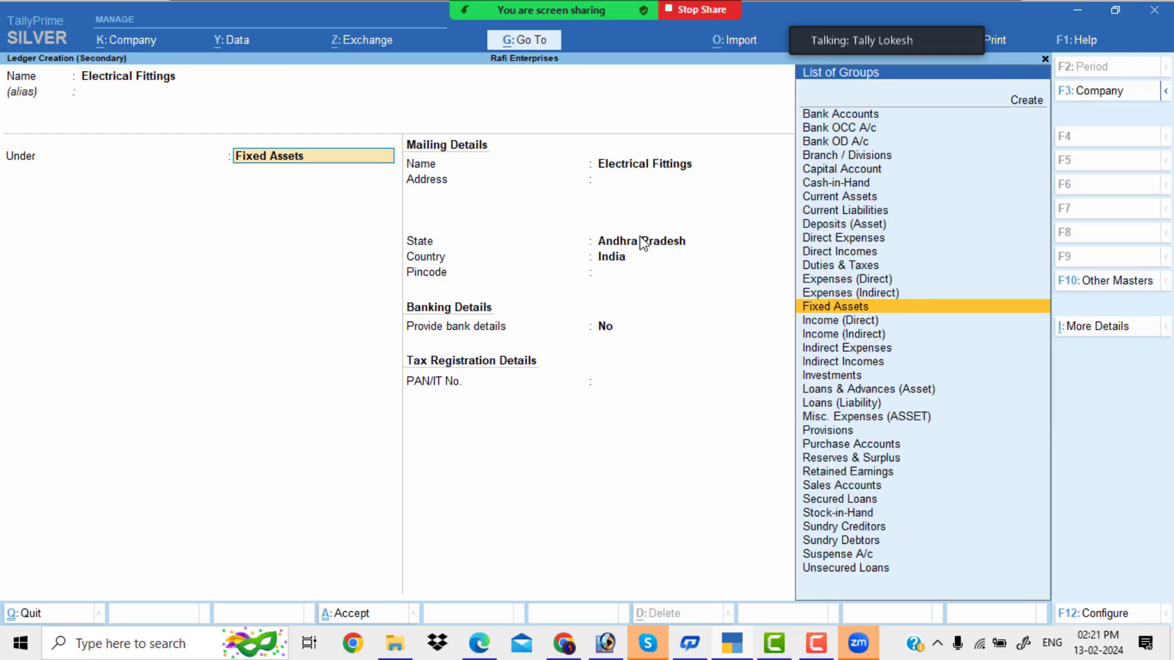
key("Return")
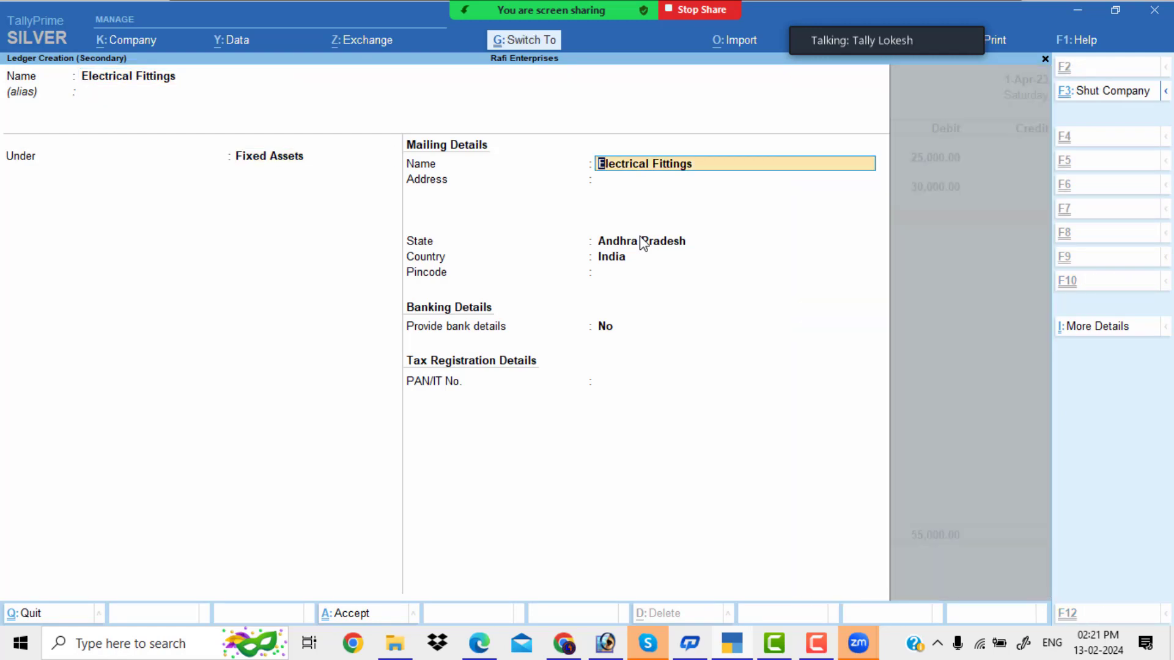
key("ctrl+a")
- Check the electrical goods amount in the PDF and debit Electrical Fittings with 20000
key("alt+Tab")
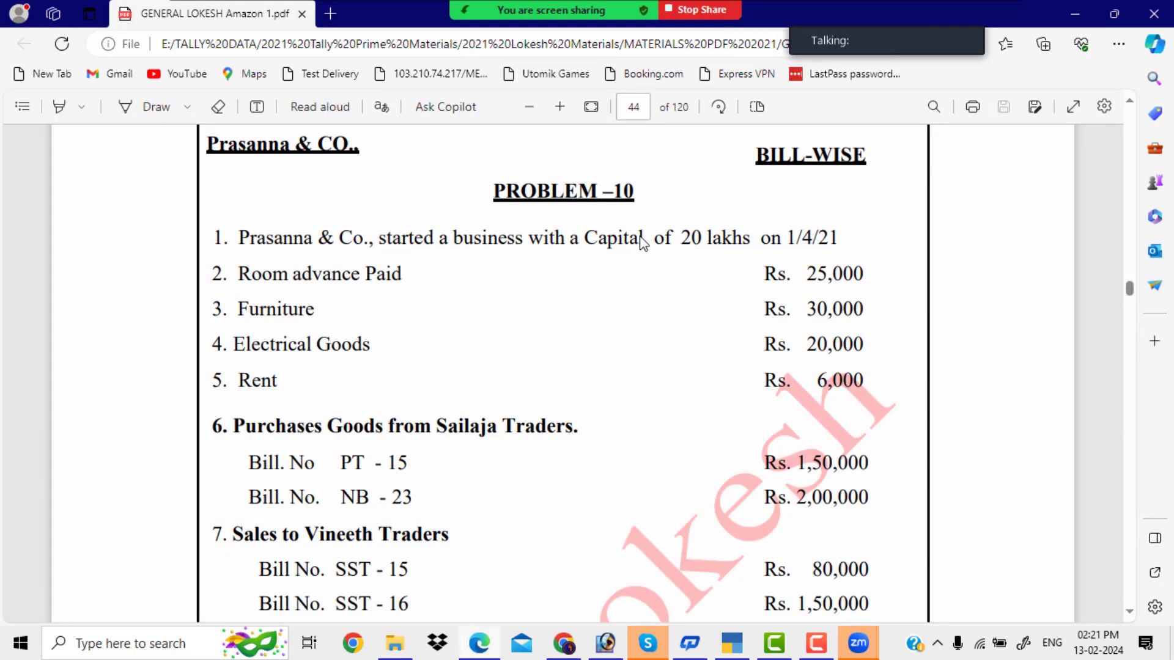
key("alt+Tab")
type("20000")
key("Return")
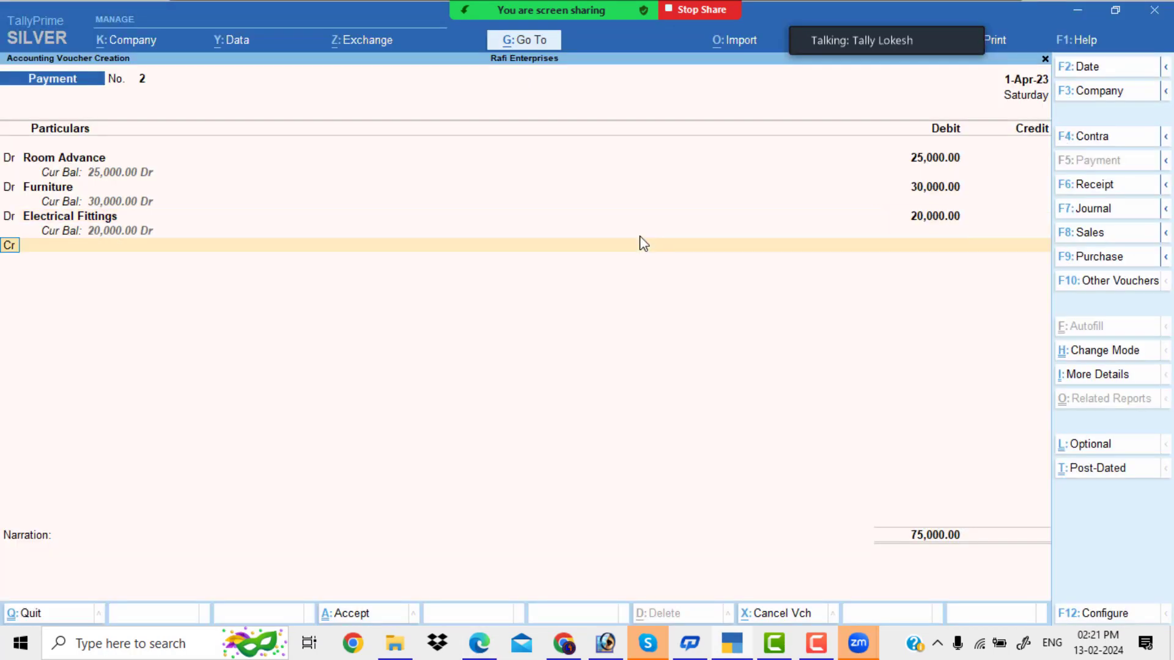
- Add a fourth debit line to the payment voucher and create a Rent ledger under Indirect Expenses for it
key("Return")
key("BackSpace")
type("d")
key("Return")
key("alt+c")
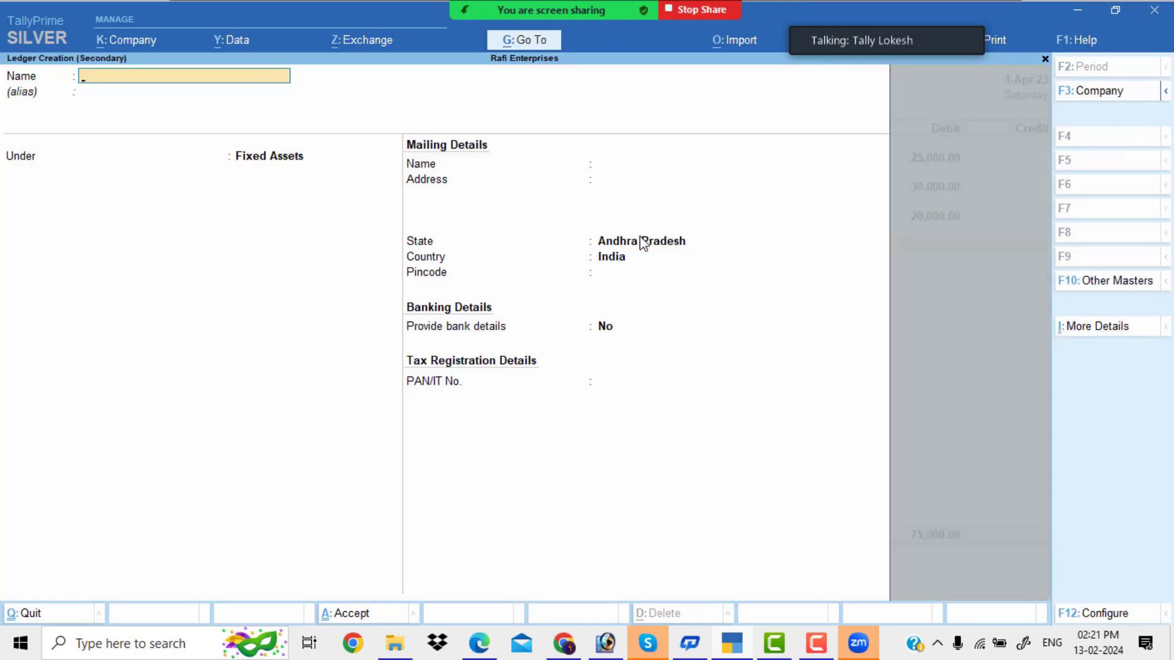
type("Rent")
key("Return")
key("Return")
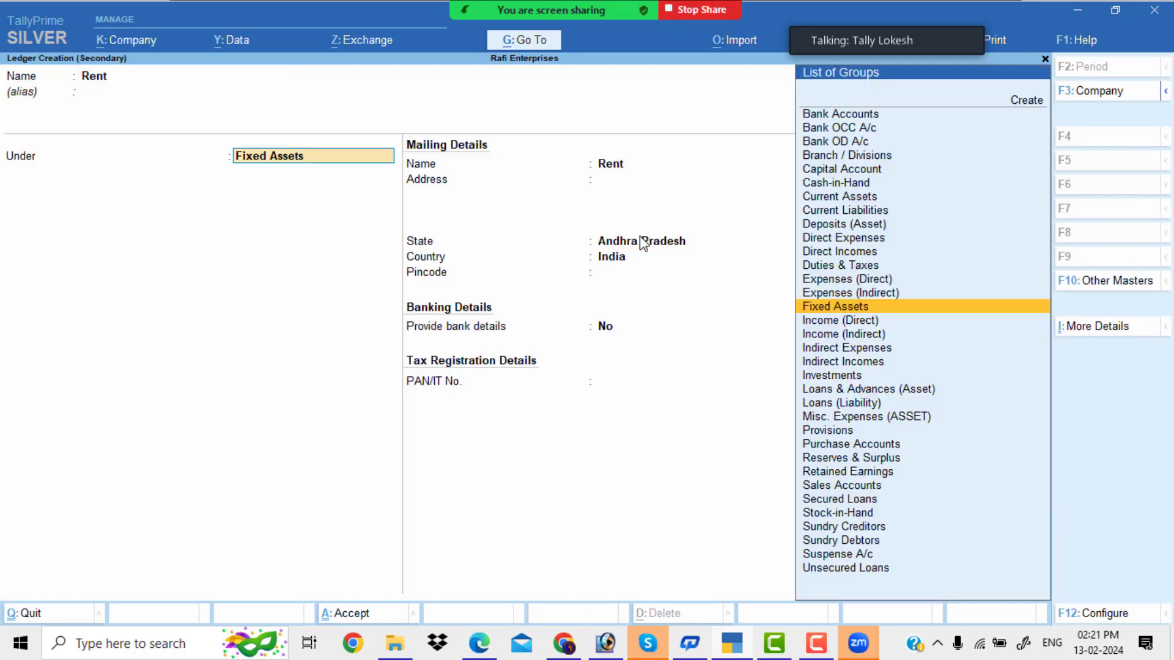
type("Ind")
key("Return")
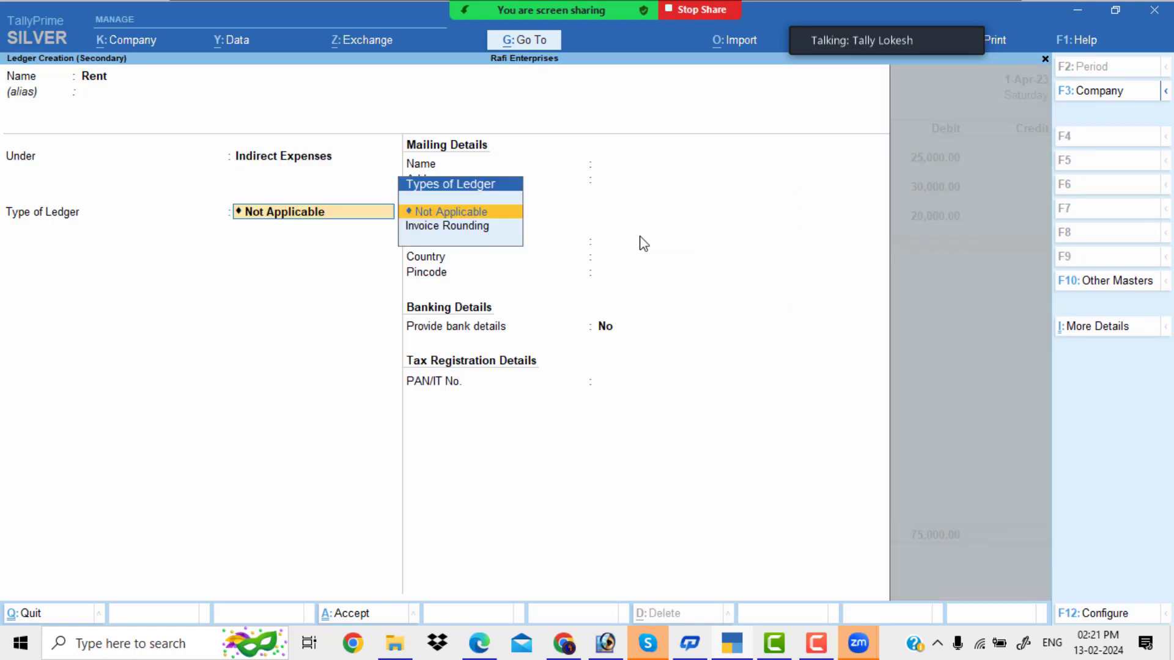
key("ctrl+a")
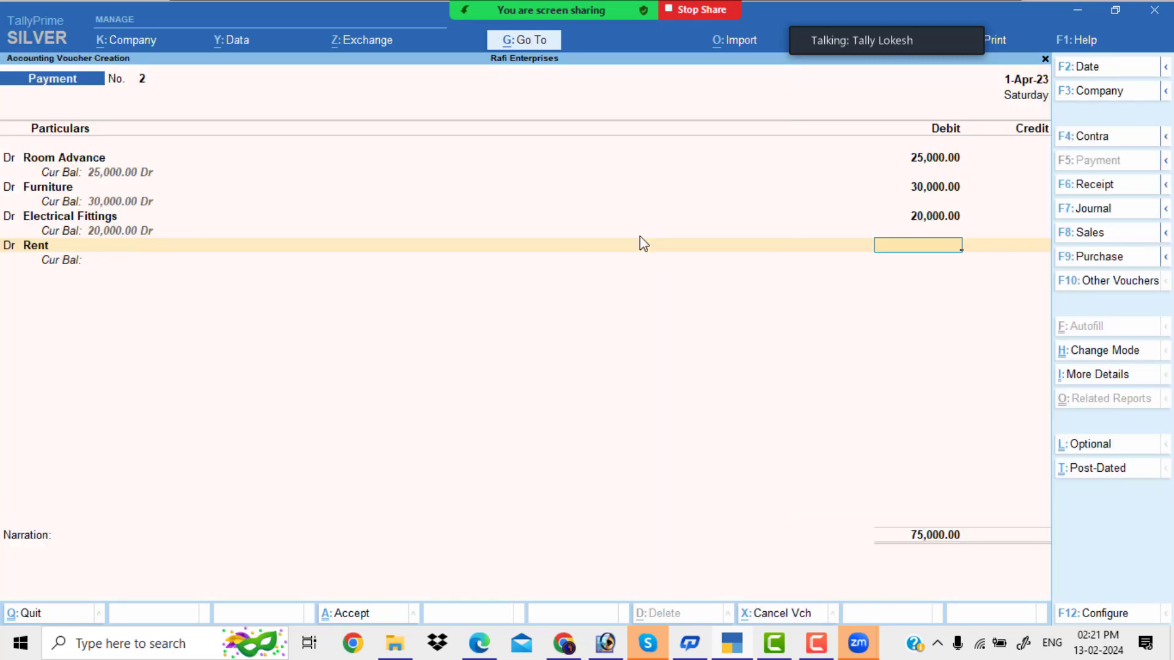
- Check the rent amount in the PDF and debit Rent with 6000
key("alt+Tab")
key("alt+Tab")
type("6000")
key("Return")
- Credit Cash with the full 81,000 and save the payment voucher without a narration
key("Return")
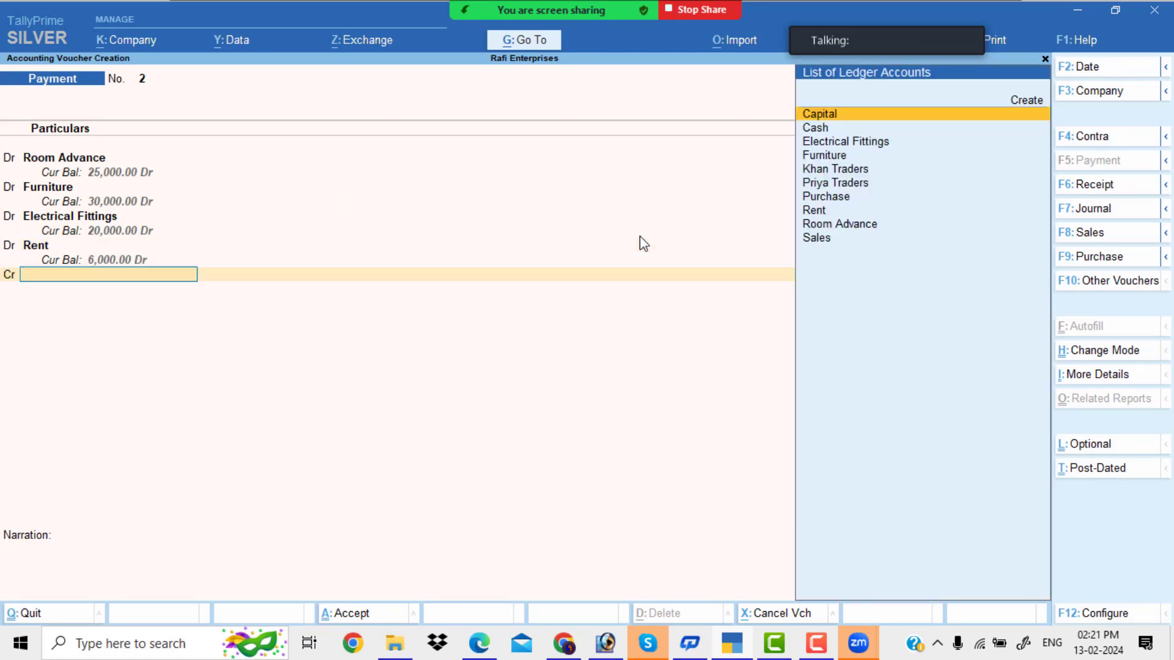
key("Down")
key("Return")
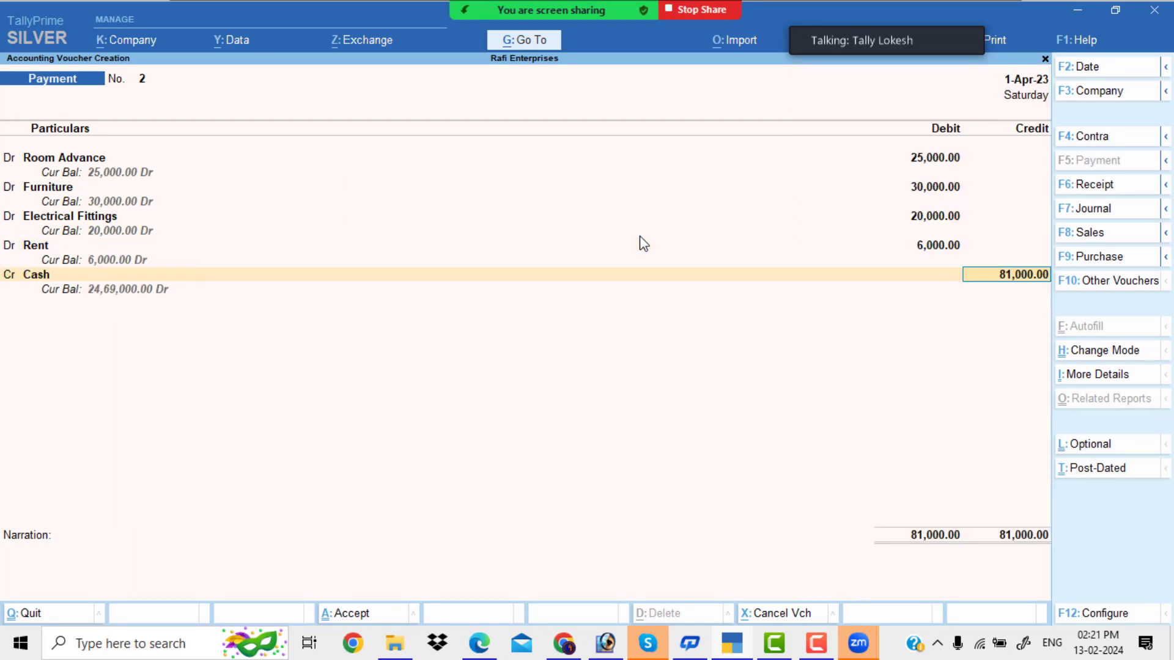
key("Return")
key("Return")
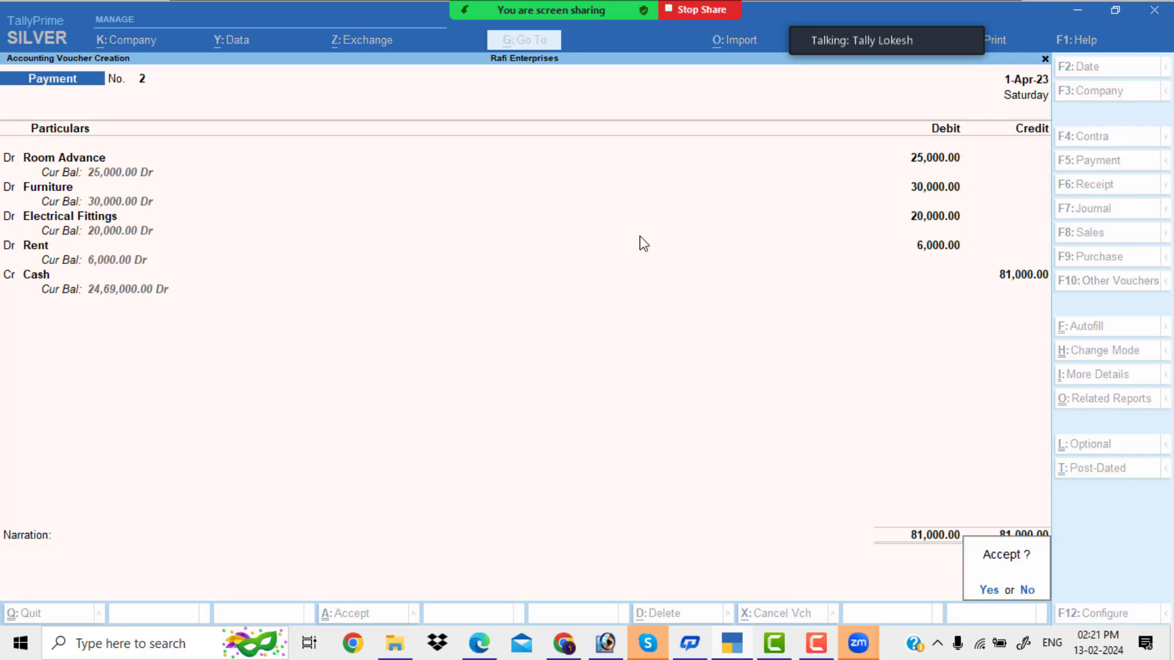
key("Return")
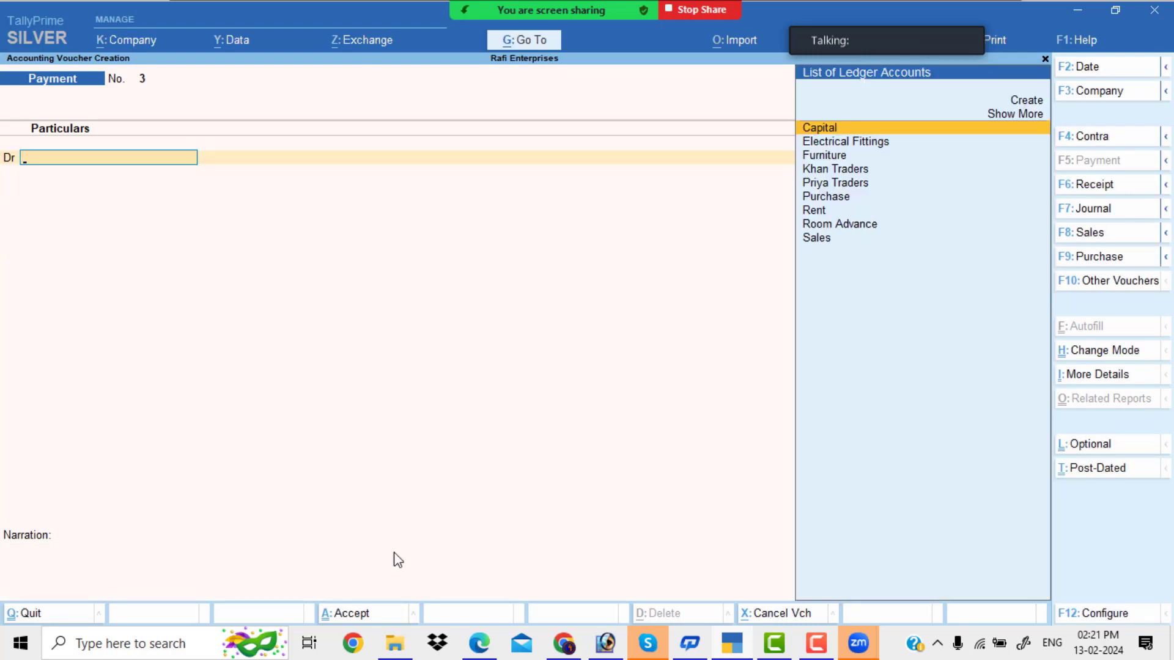
- Open a purchase voucher in As Voucher mode, leave the supplier invoice details blank, and switch to the PDF for the Sailaja Traders bills
left_click(1119, 260)
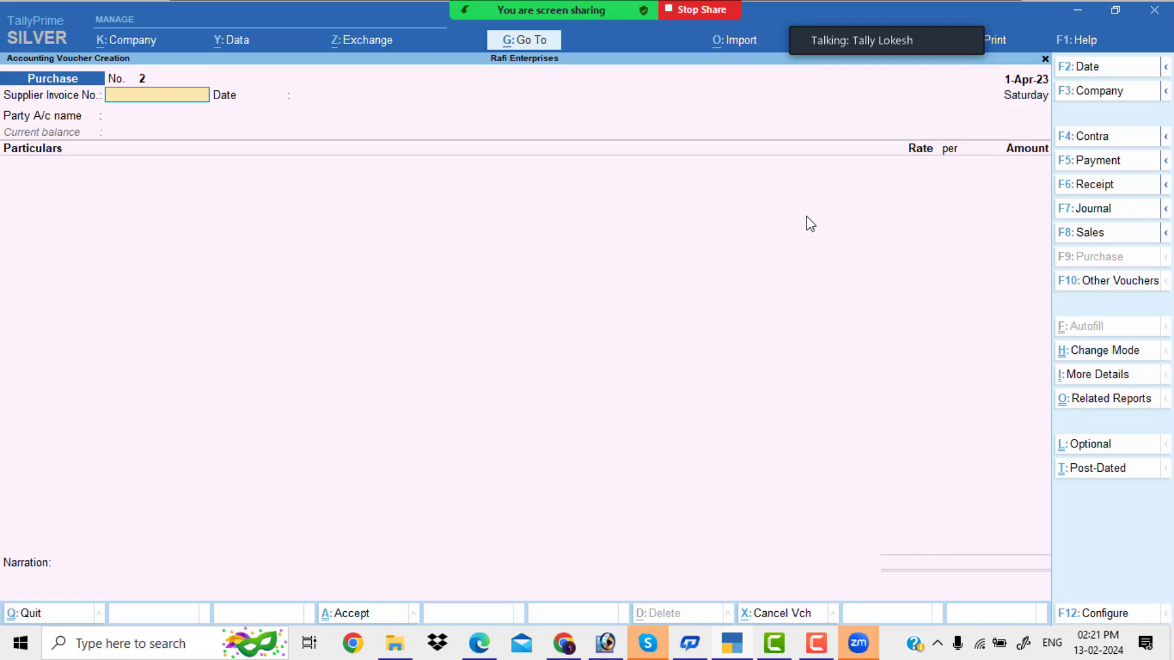
left_click(1106, 350)
key("Down")
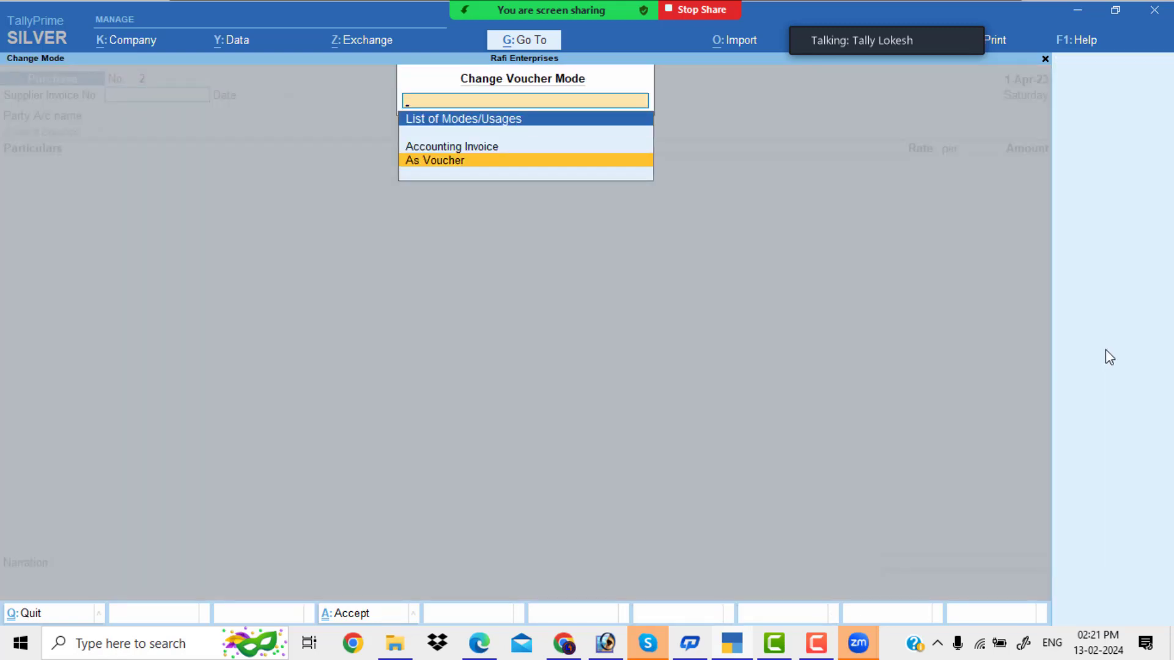
key("Return")
key("Return")
key("Return")
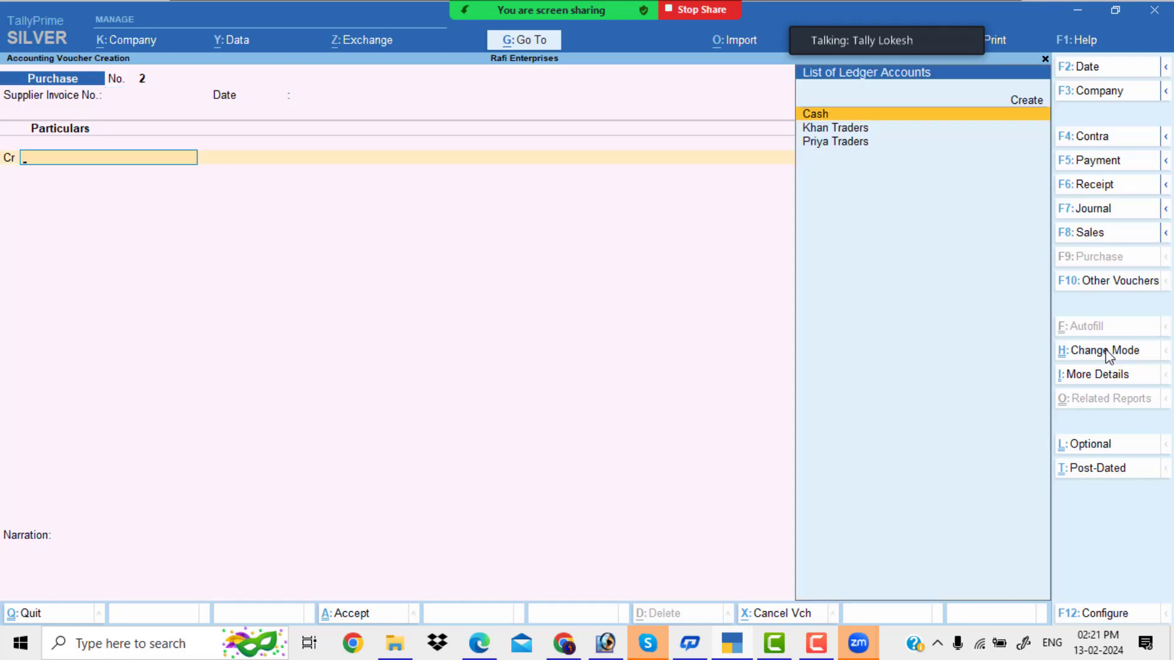
key("alt+Tab")
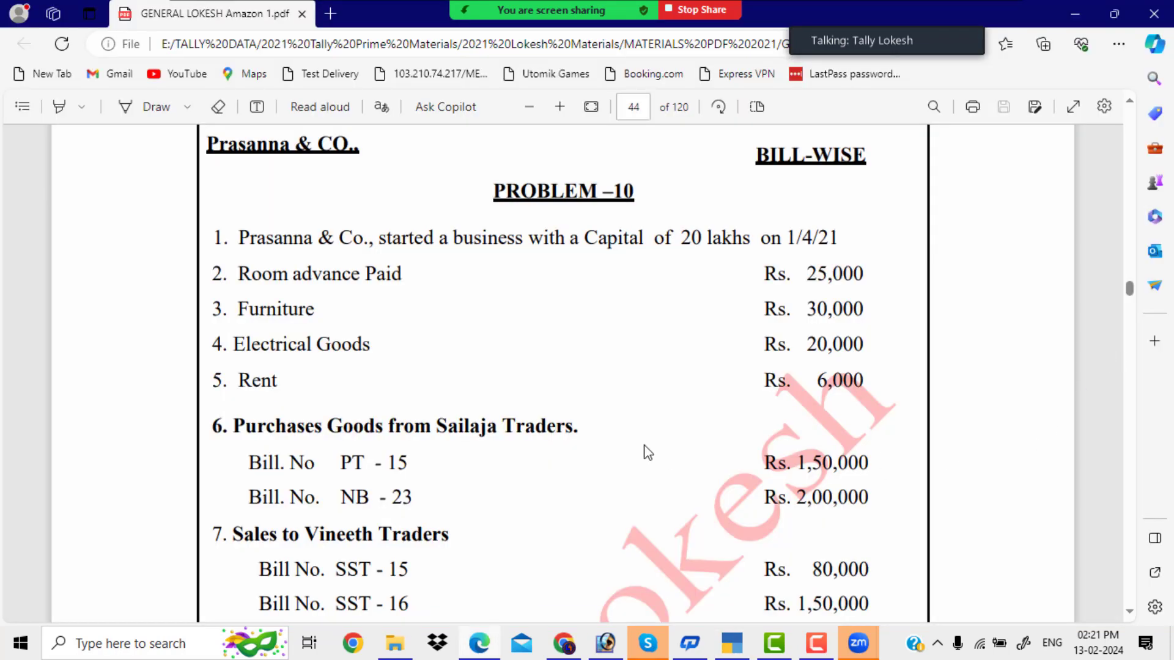
- Return to the purchase voucher in TallyPrime and create a supplier ledger named Sailaja Traders under Sundry Creditors
key("alt+Tab")
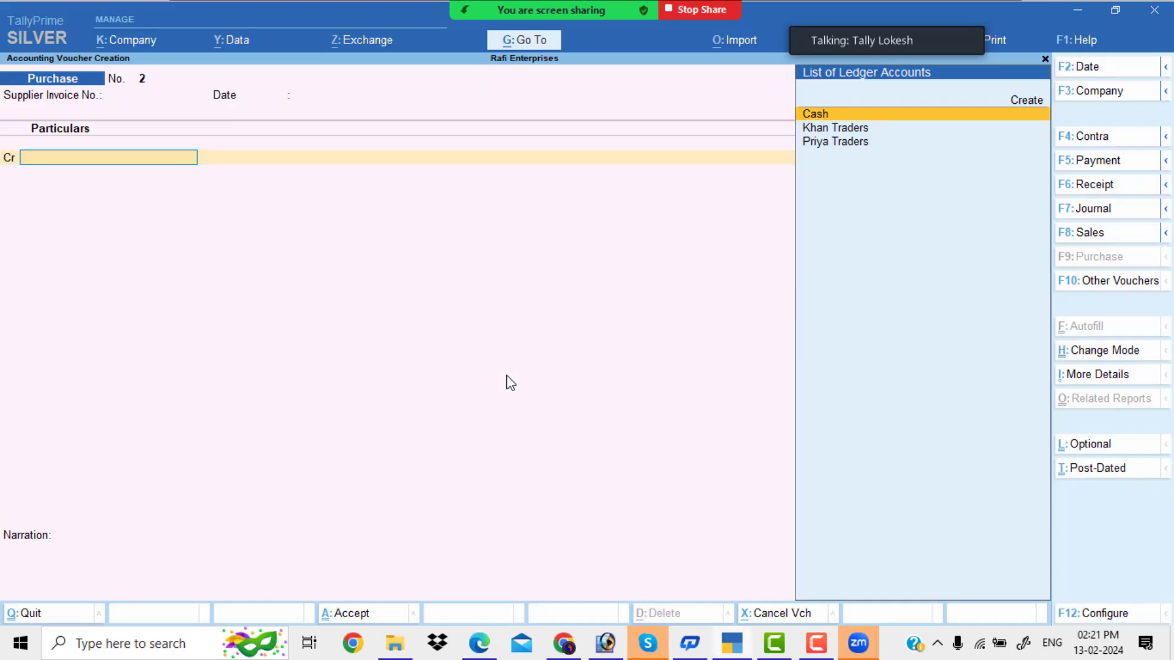
key("Up")
key("Return")
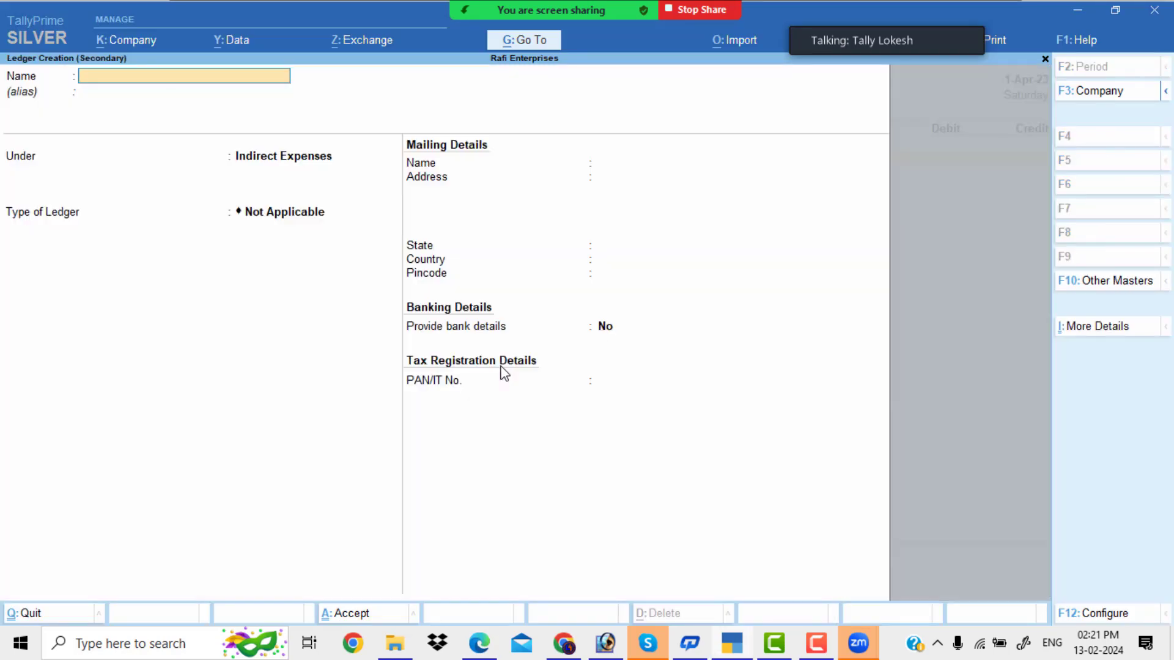
type("Sailaja Traders")
key("Return")
key("Return")
type("Sun")
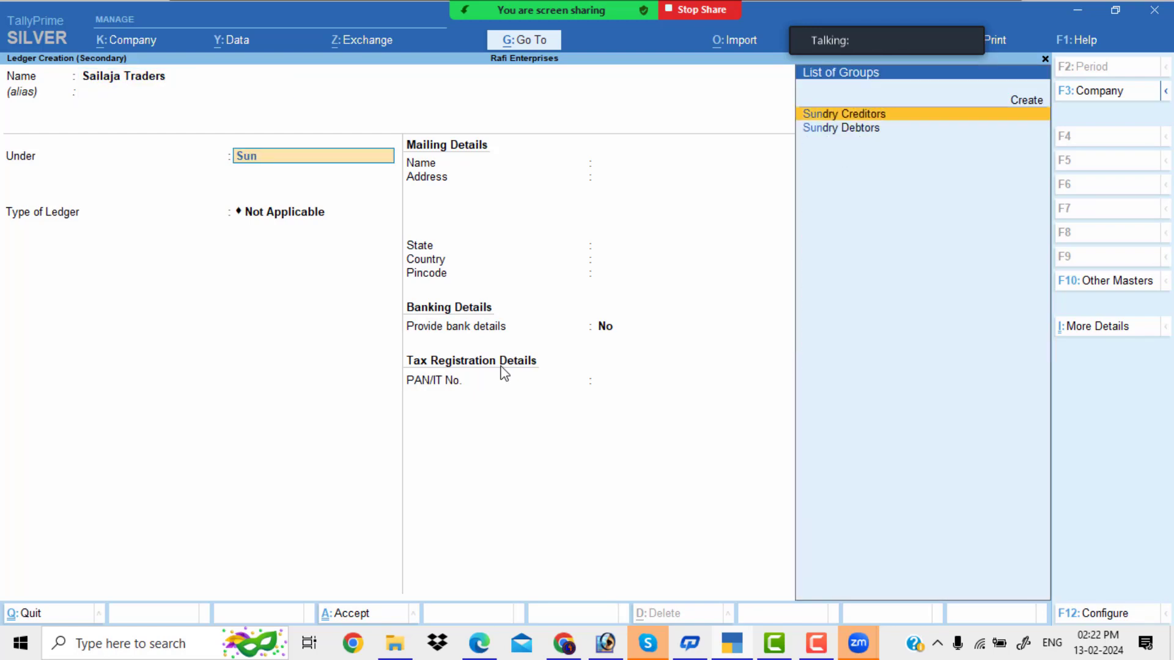
key("Down")
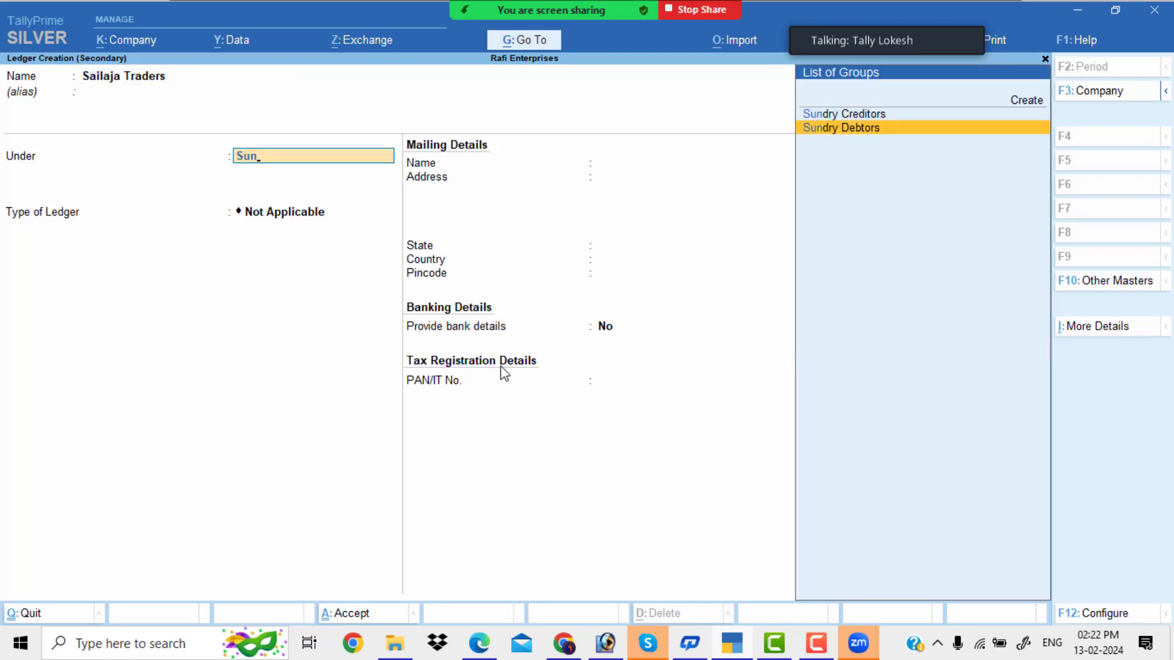
key("Up")
key("Return")
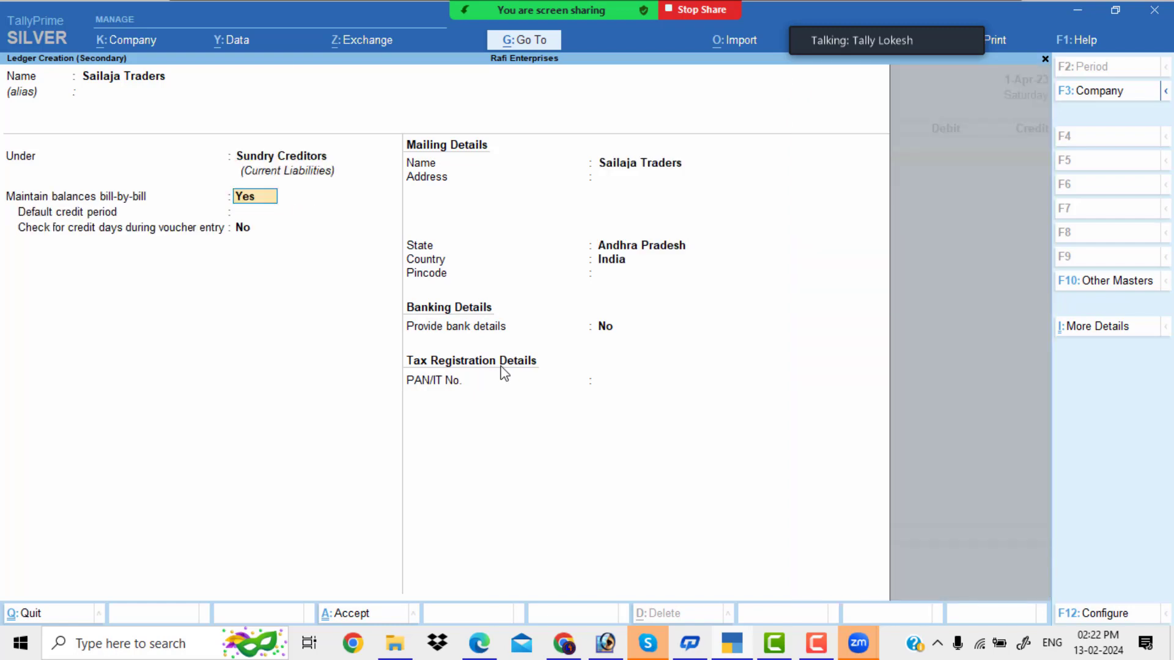
- Keep bill-by-bill balances enabled for the Sailaja Traders ledger, leave its remaining details at their defaults, and save it
key("Return")
key("Return")
key("Return")
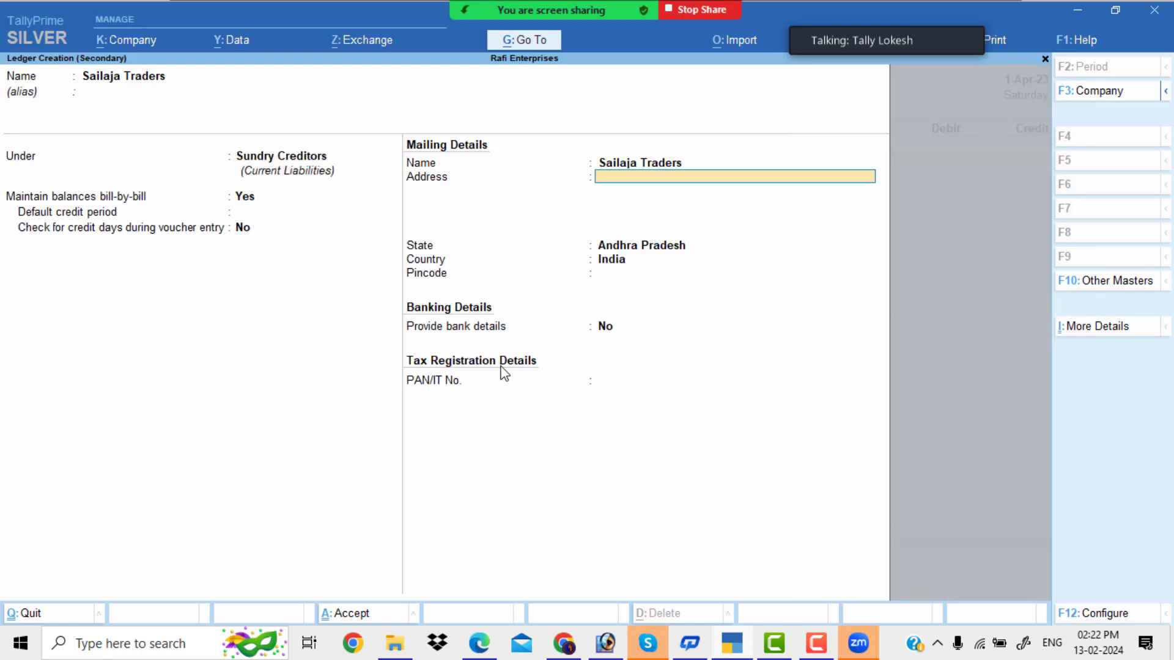
key("Return")
key("Return")
key("Return")
key("Return")
key("Return")
key("Return")
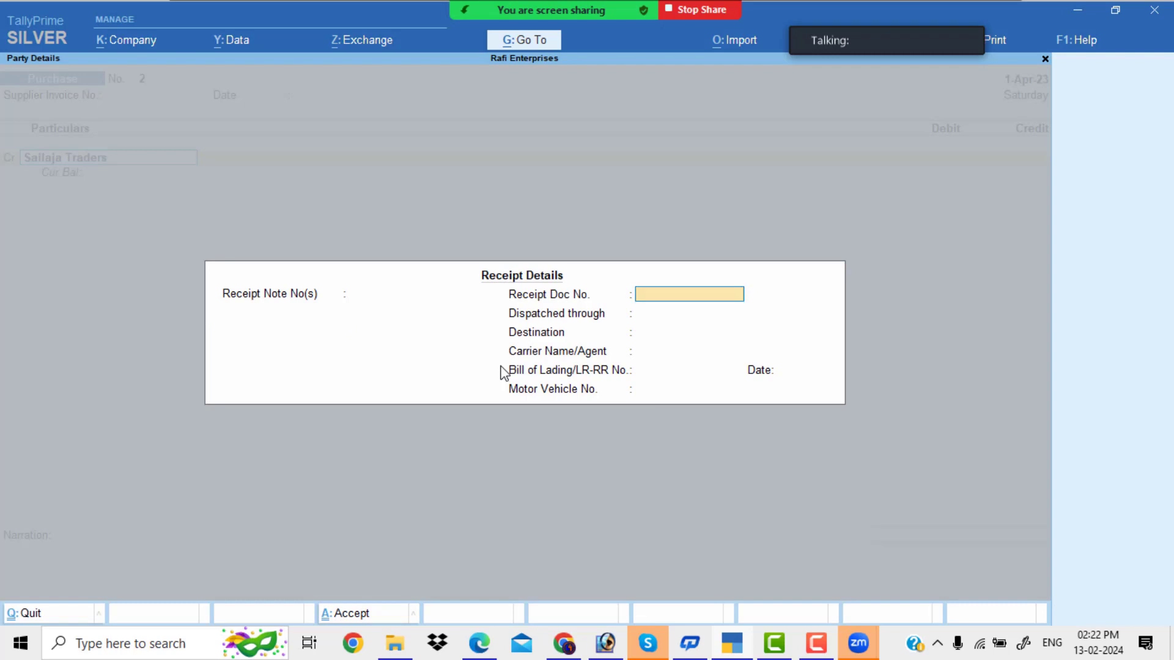
- Leave the receipt details blank and accept the supplier's party details unchanged
key("Return")
key("Return")
key("Return")
key("Return")
key("Return")
key("Return")
key("Return")
key("Return")
key("Return")
key("Return")
key("Return")
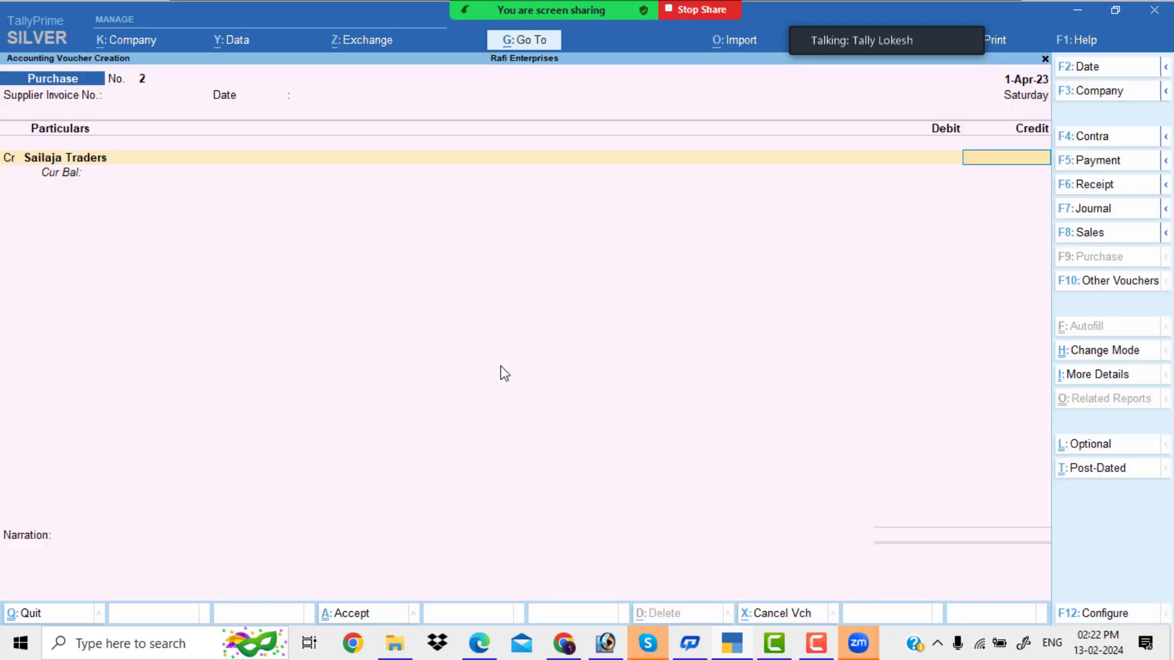
- Credit Sailaja Traders with 350000, checking the NB - 23 bill amount in the PDF
type("350000")
key("BackSpace")
key("BackSpace")
key("BackSpace")
key("BackSpace")
key("BackSpace")
key("alt+Tab")
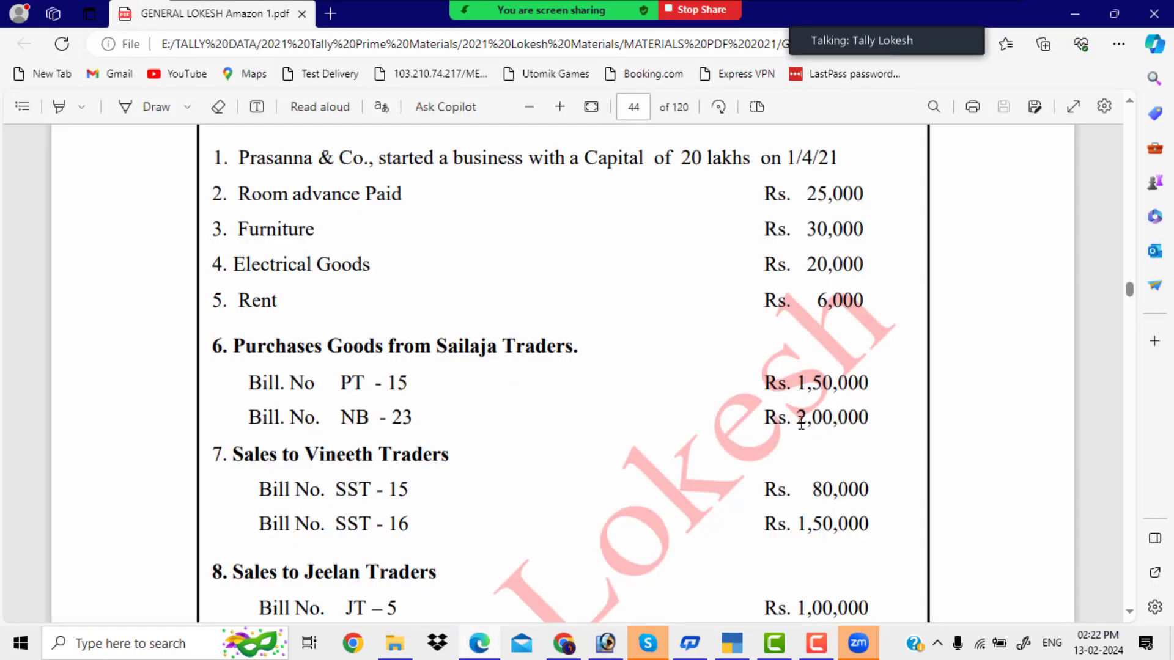
left_click_drag(796, 423, 869, 422)
key("alt+Tab")
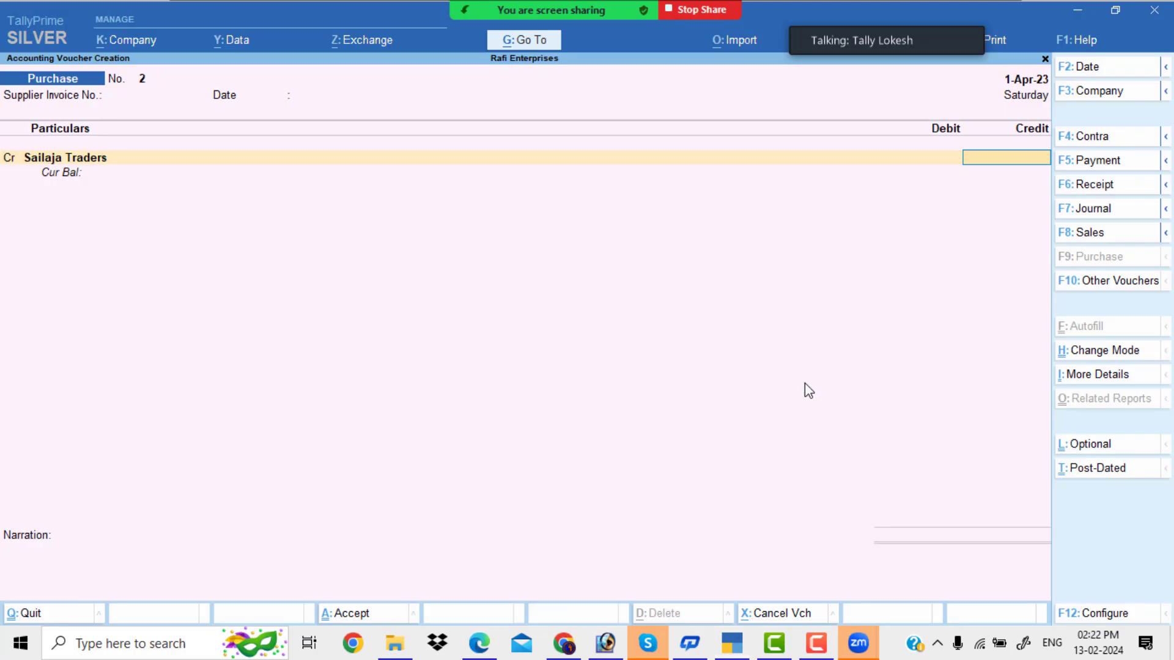
type("50000")
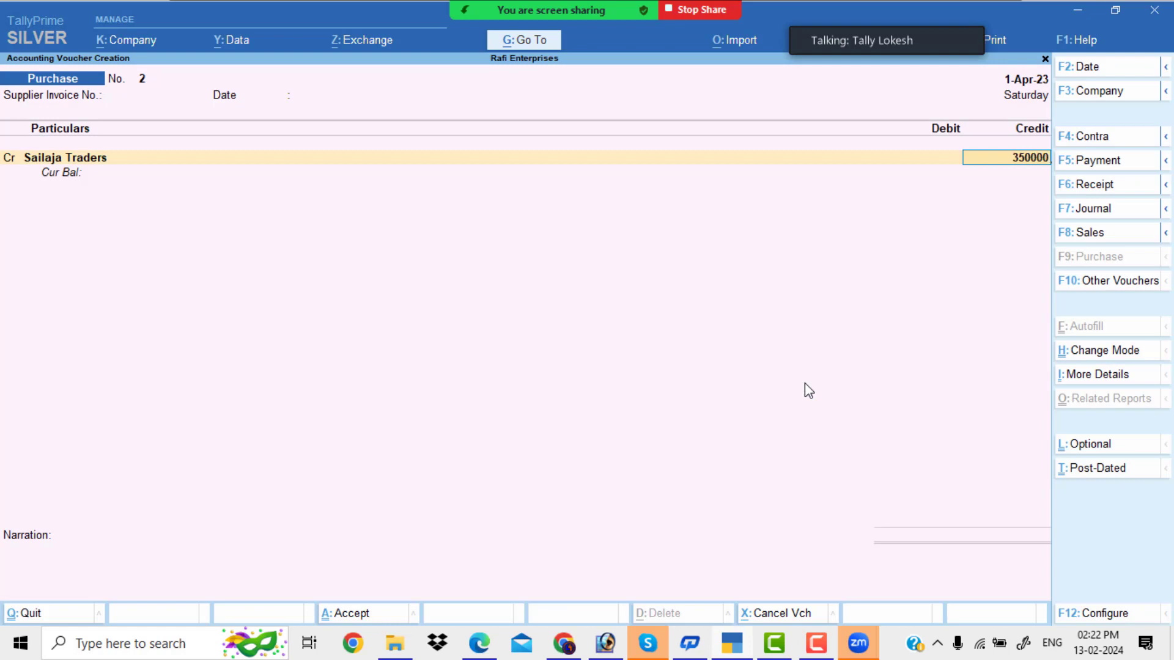
key("Return")
- Check the first bill number in the PDF and allocate 1,50,000 to a new reference named Bill No Pt-15
key("Return")
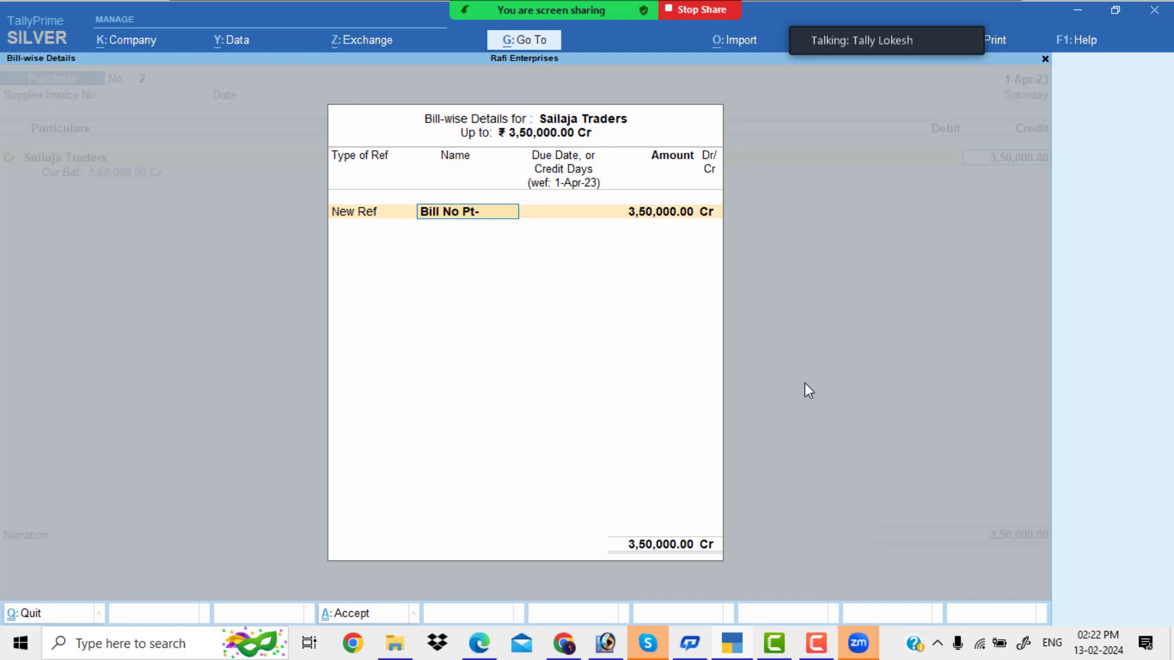
key("alt+Tab")
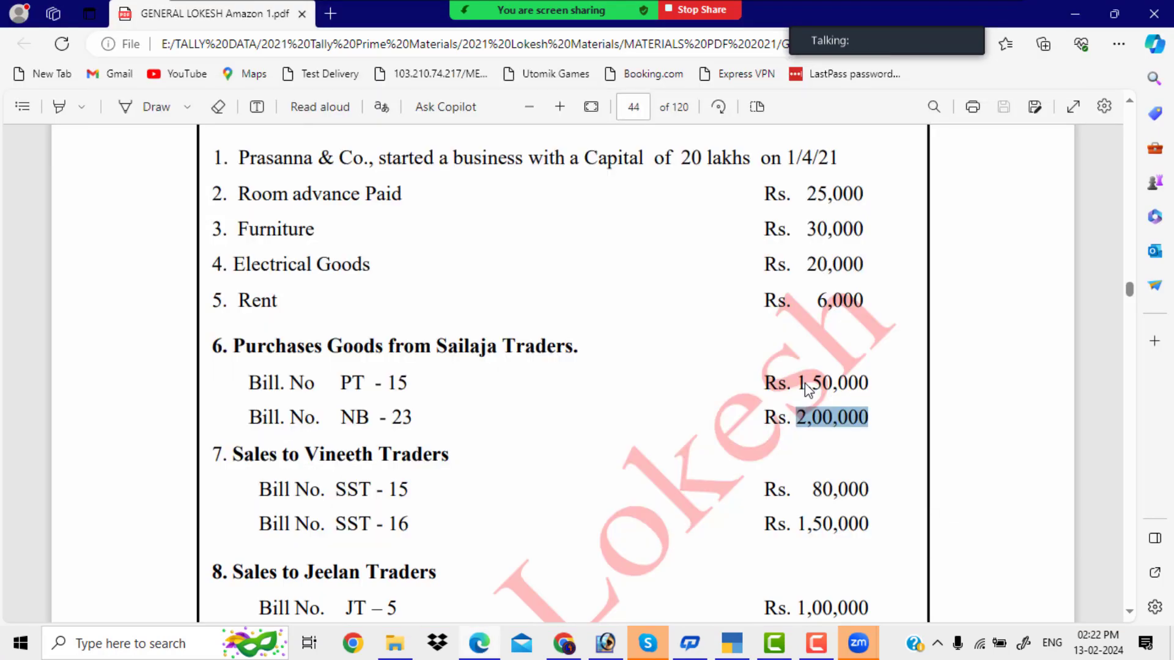
key("alt+Tab")
type("1")
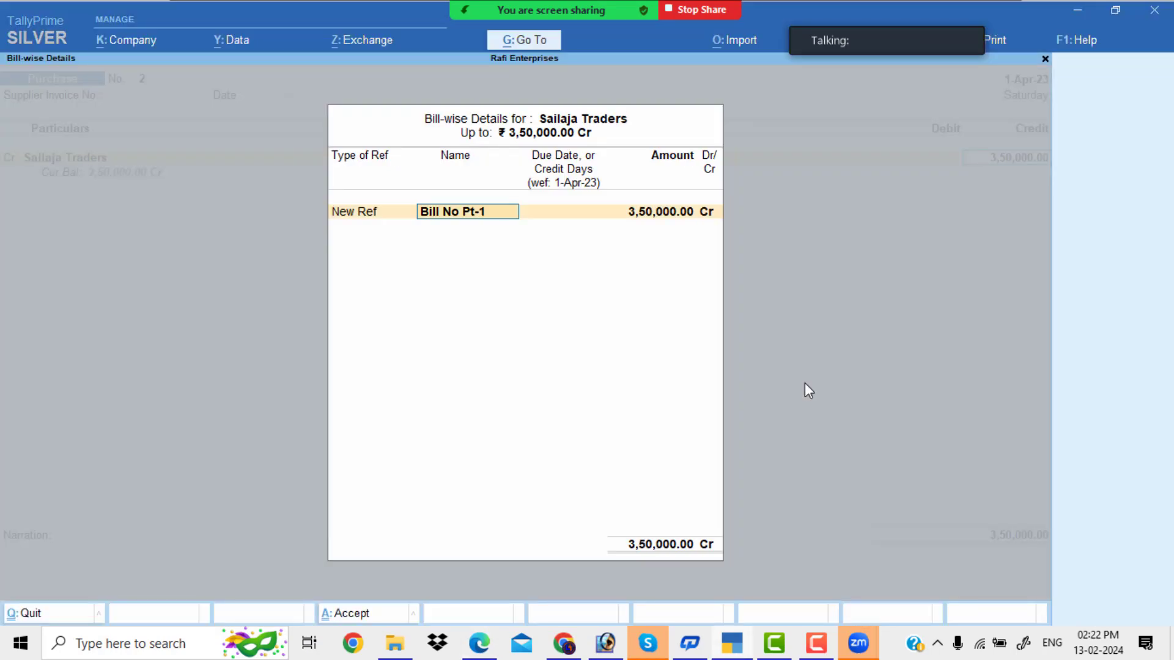
type("5")
key("Return")
key("Return")
type("1,5")
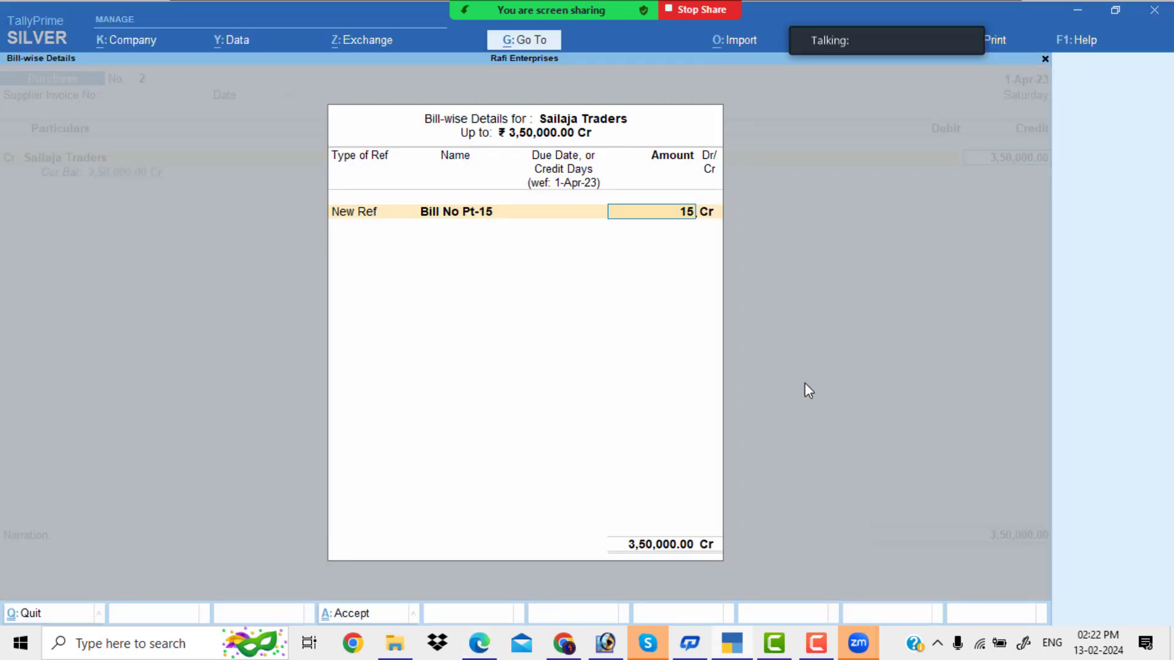
type("0,000")
key("Return")
key("Return")
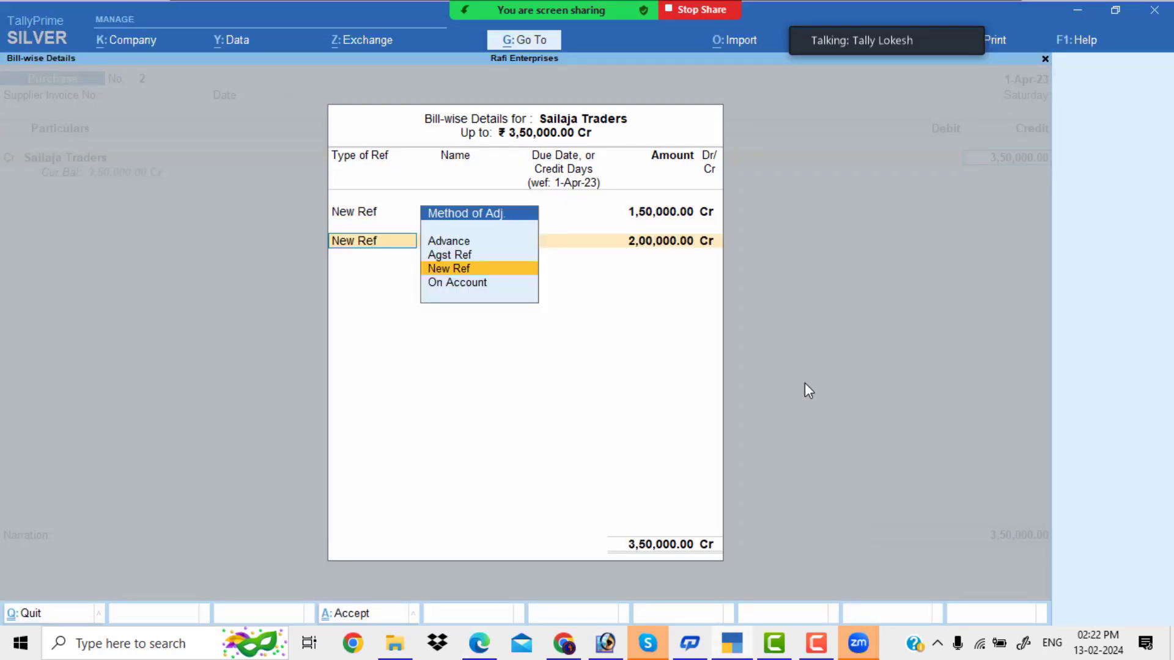
- Allocate the remaining 2,00,000 to new reference Bill No Nb -23 after checking the PDF, and admit the person in the Zoom waiting room
key("Return")
type("Bill")
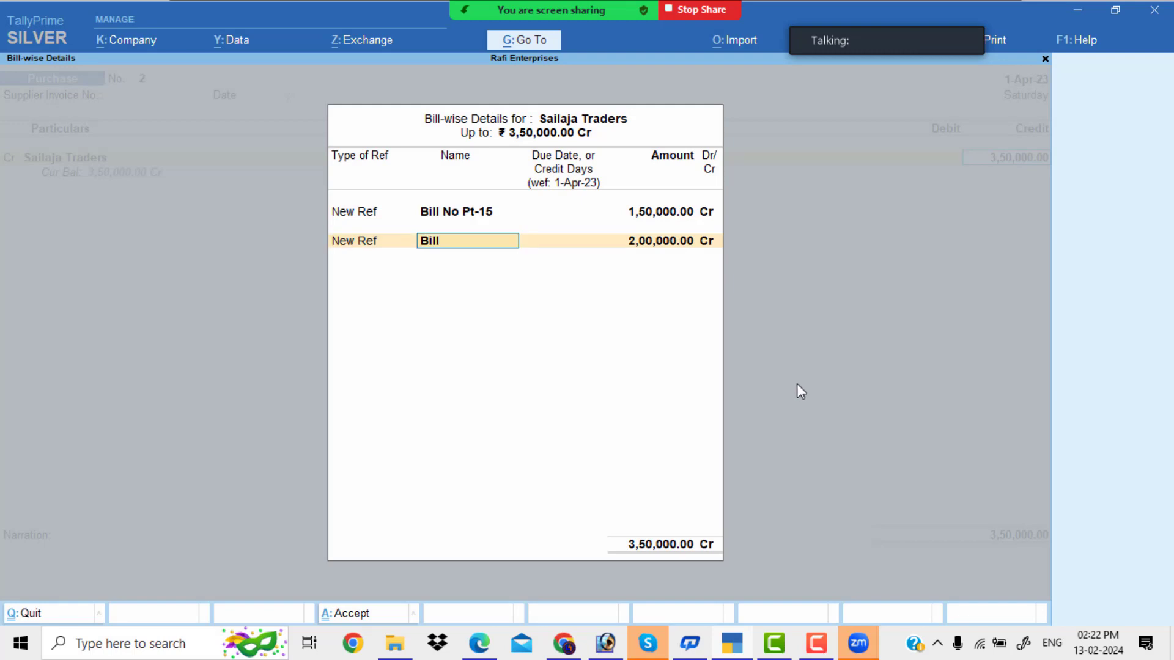
type("n")
key("BackSpace")
type("No")
key("alt+Tab")
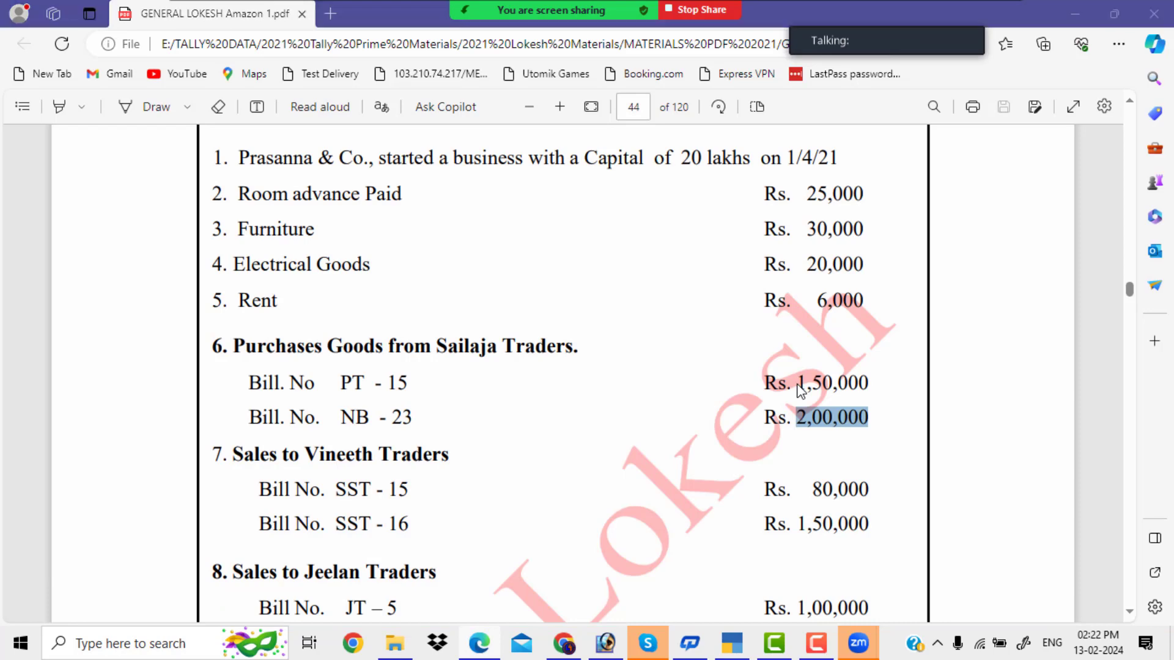
key("alt+Tab")
type("Nb")
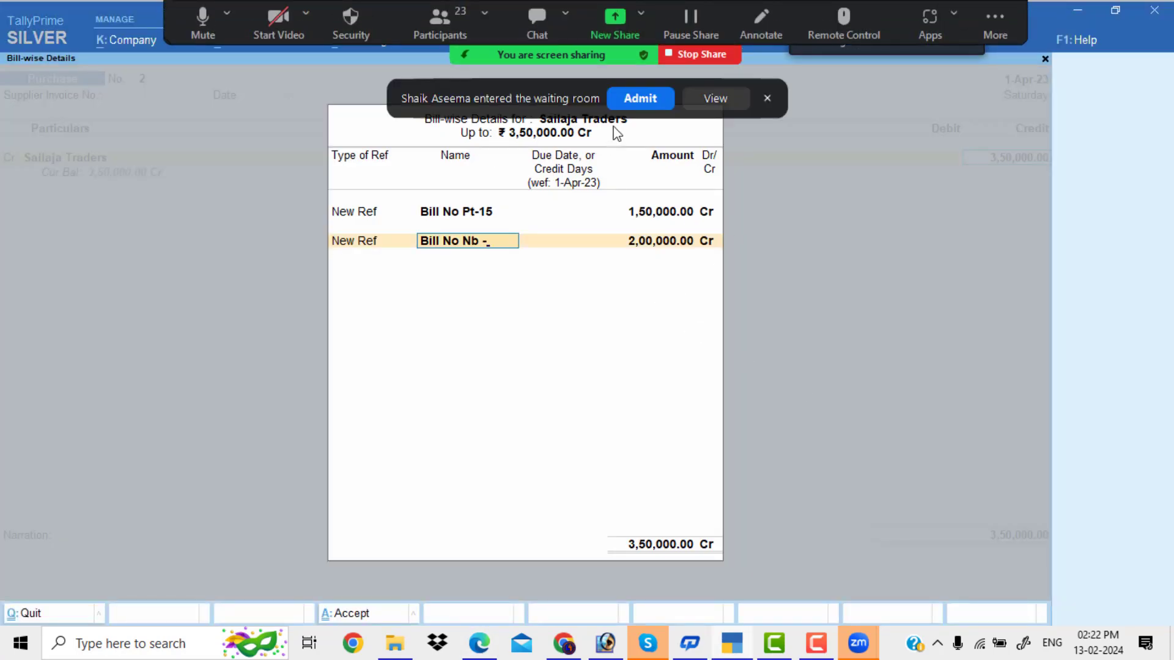
left_click(640, 101)
key("alt+Tab")
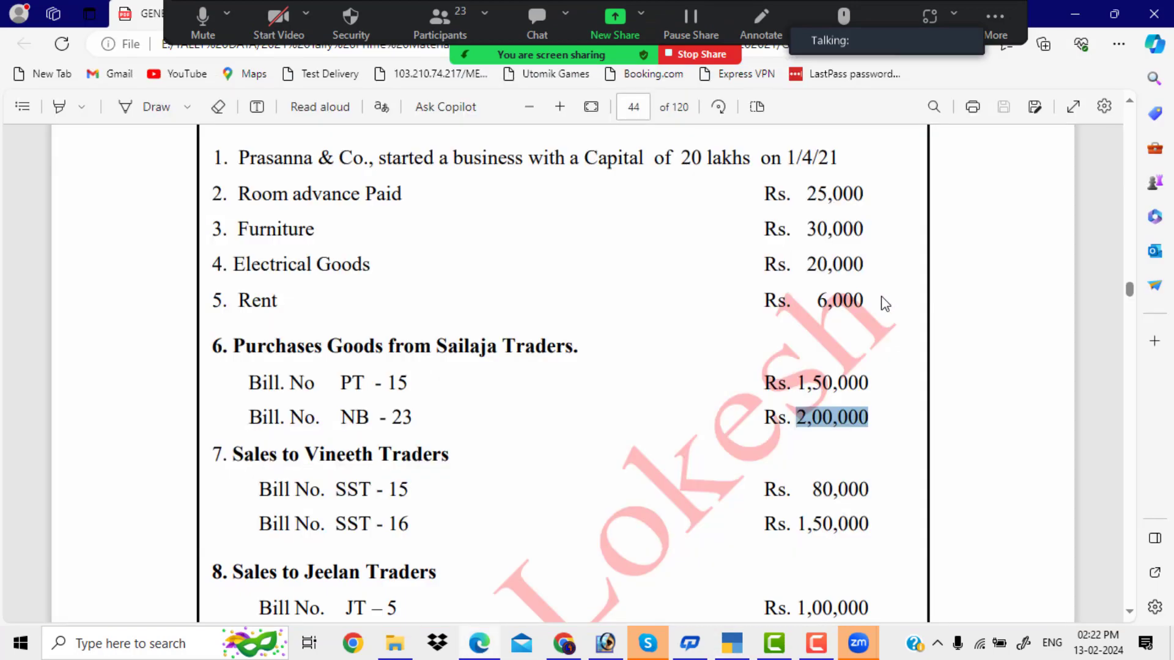
key("alt+Tab")
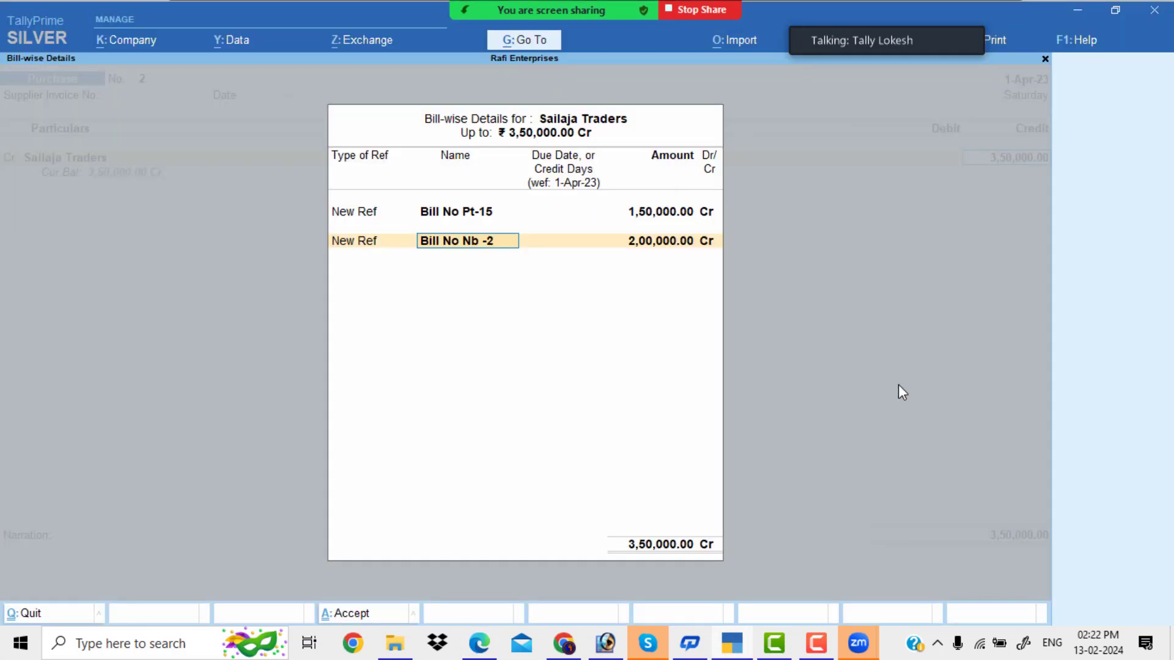
type("3")
key("Return")
key("Return")
key("Return")
key("Return")
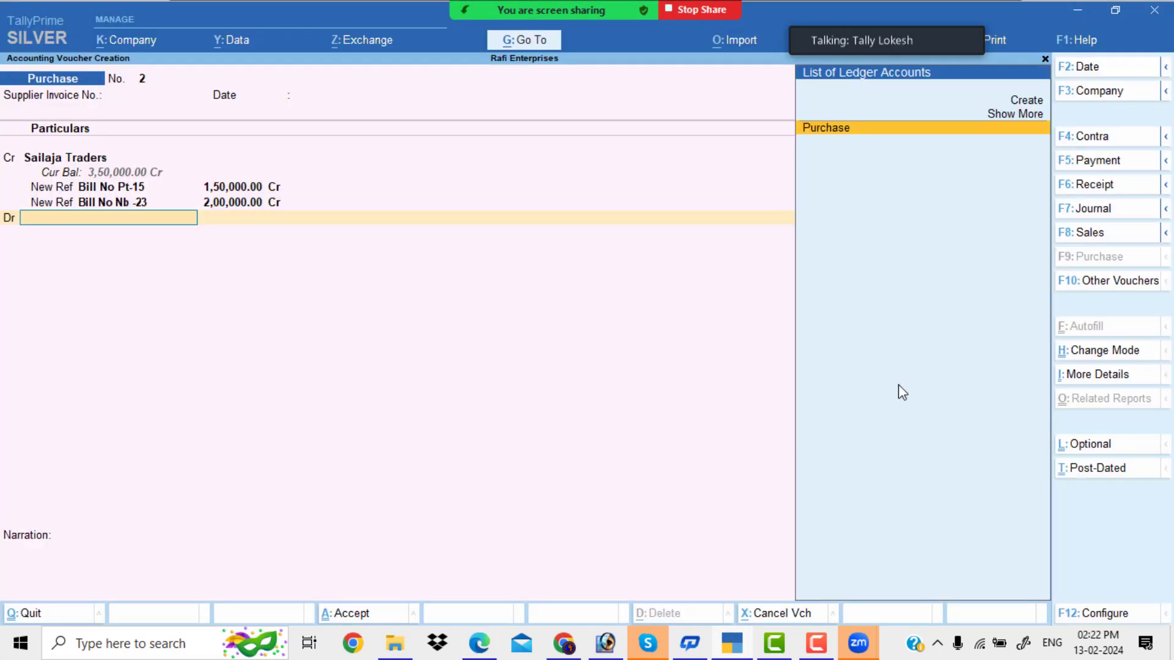
- Debit Purchase with the full 3,50,000 and save the purchase voucher without a narration
key("Return")
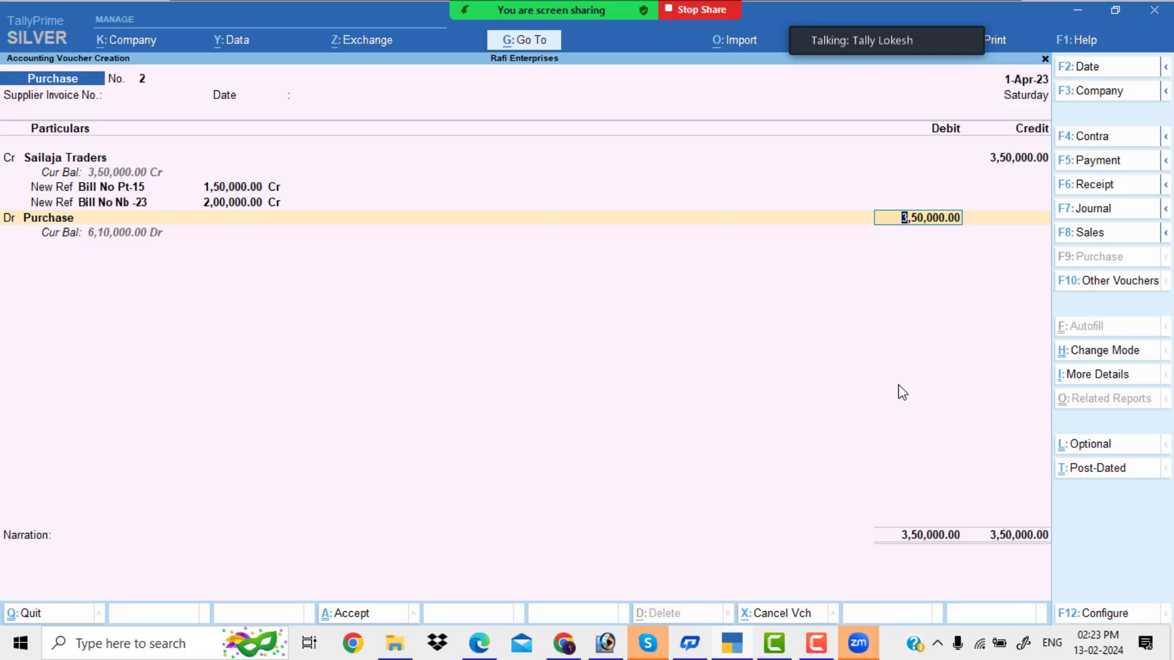
key("Return")
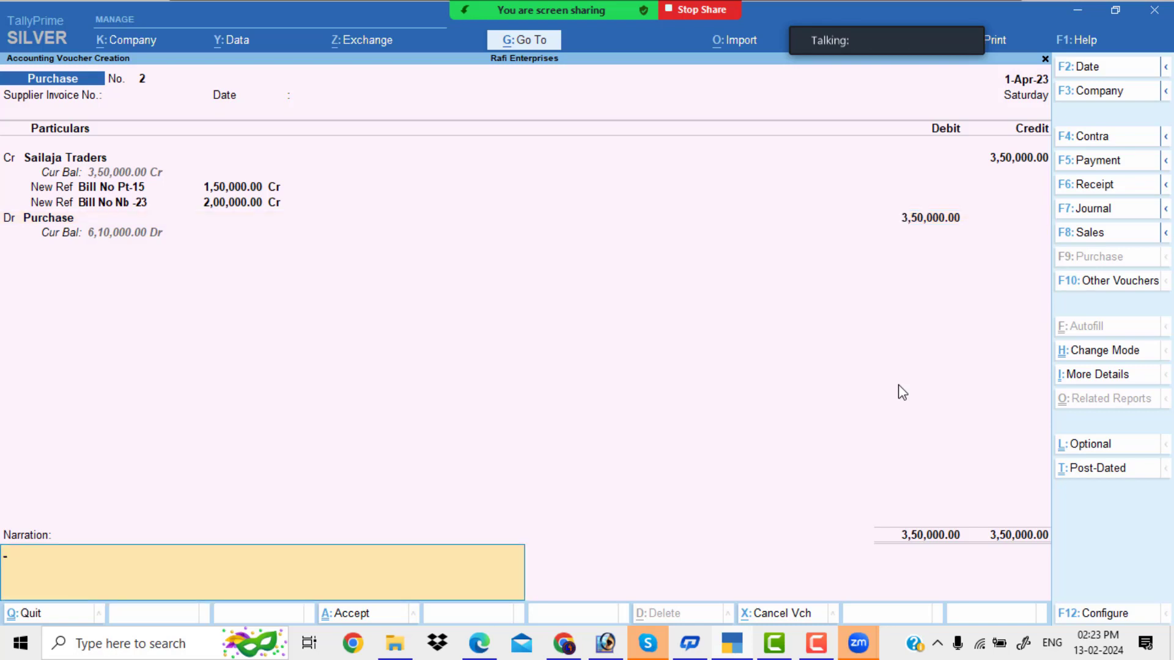
key("Return")
key("Return")
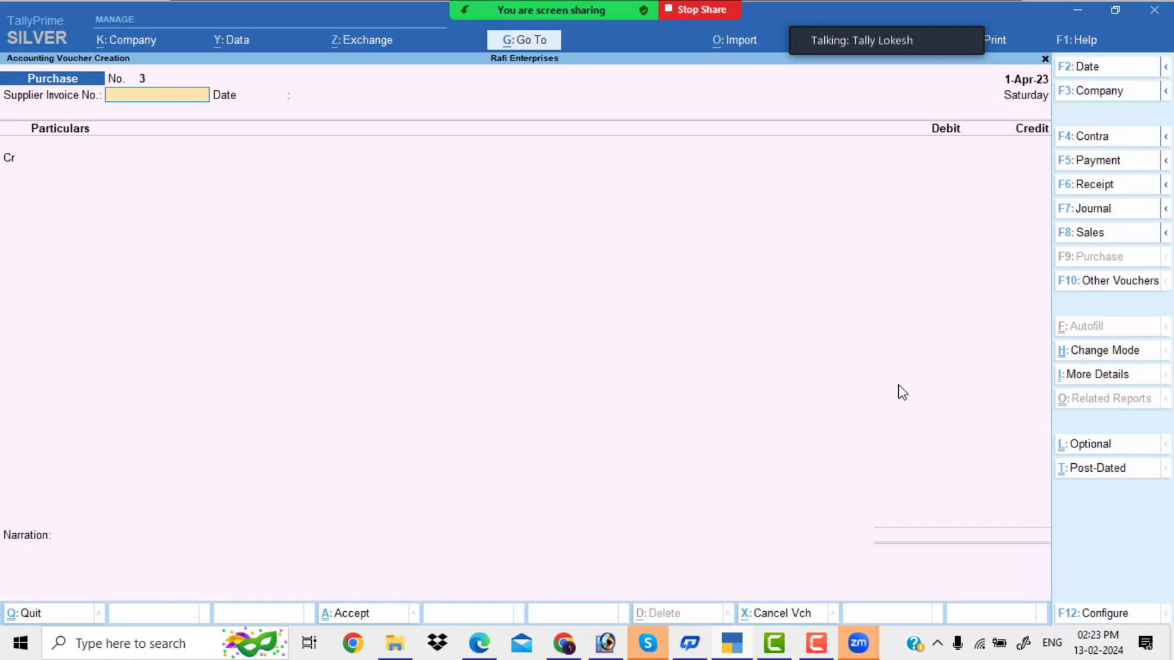
- Switch to the PDF, review Problem 10's remaining sales, receipts, payment and net profit answer, and dismiss the Zoom meeting time notice
key("alt+Tab")
scroll(435, 374, "down", 5)
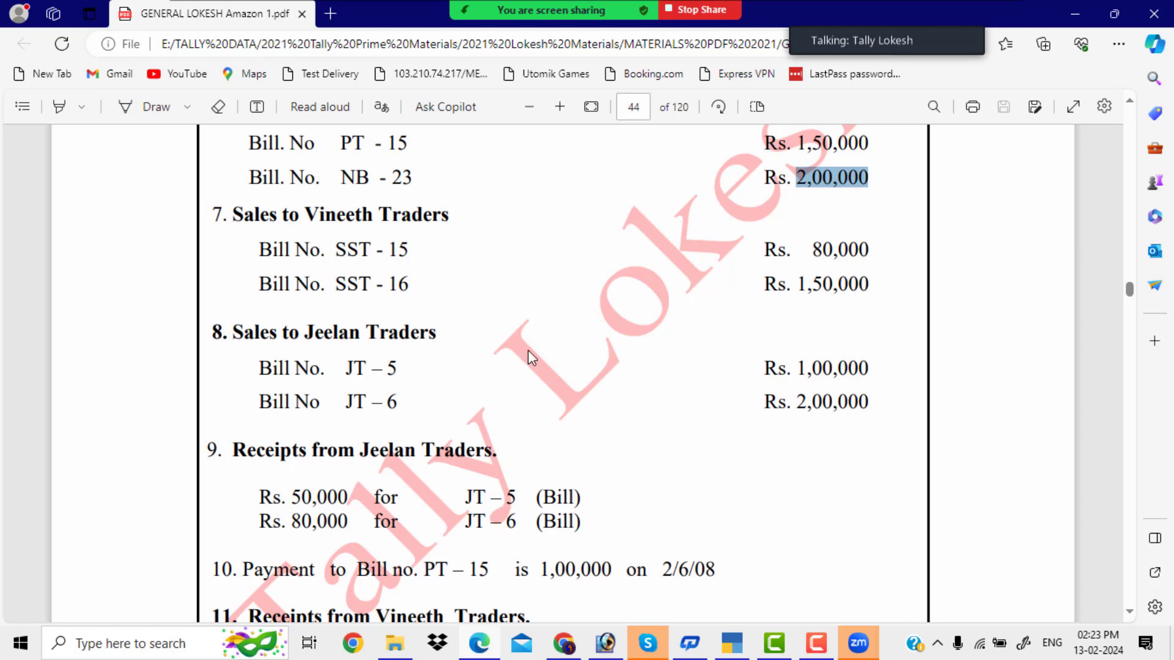
scroll(527, 350, "up", 1)
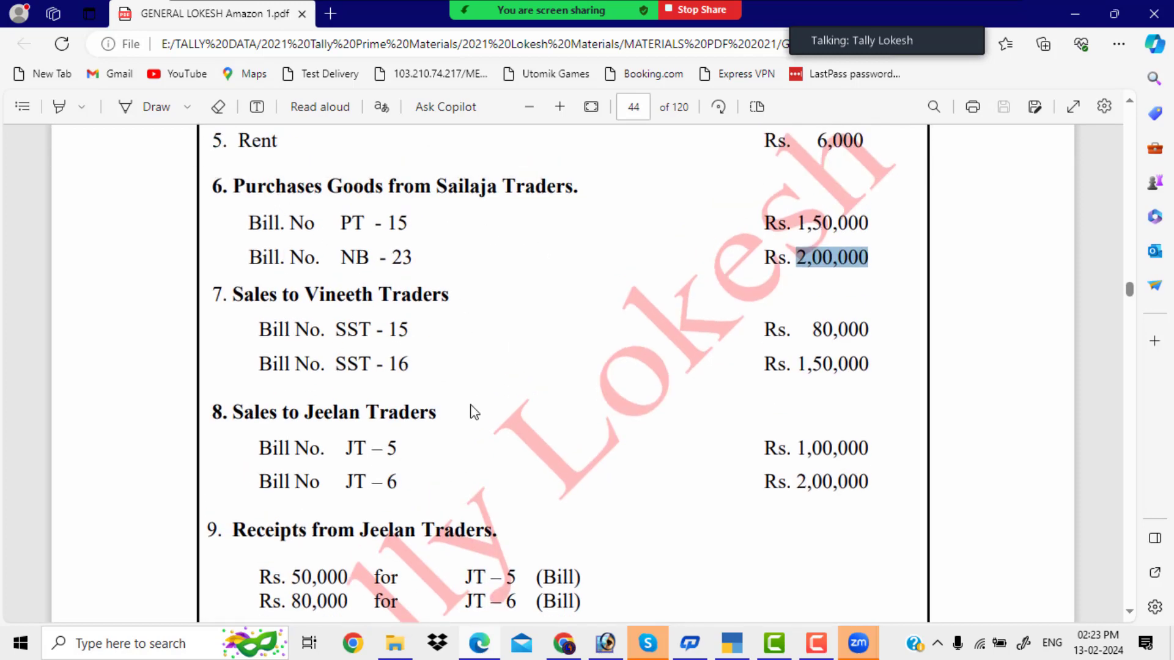
scroll(485, 414, "down", 3)
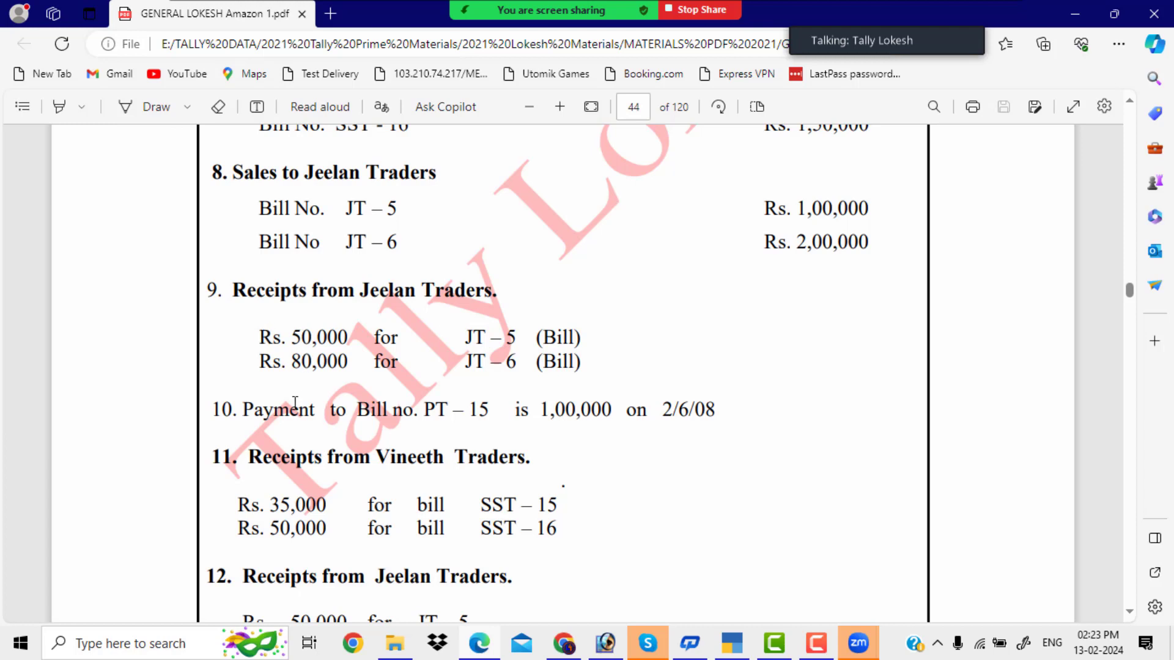
scroll(491, 413, "up", 1)
scroll(491, 413, "up", 2)
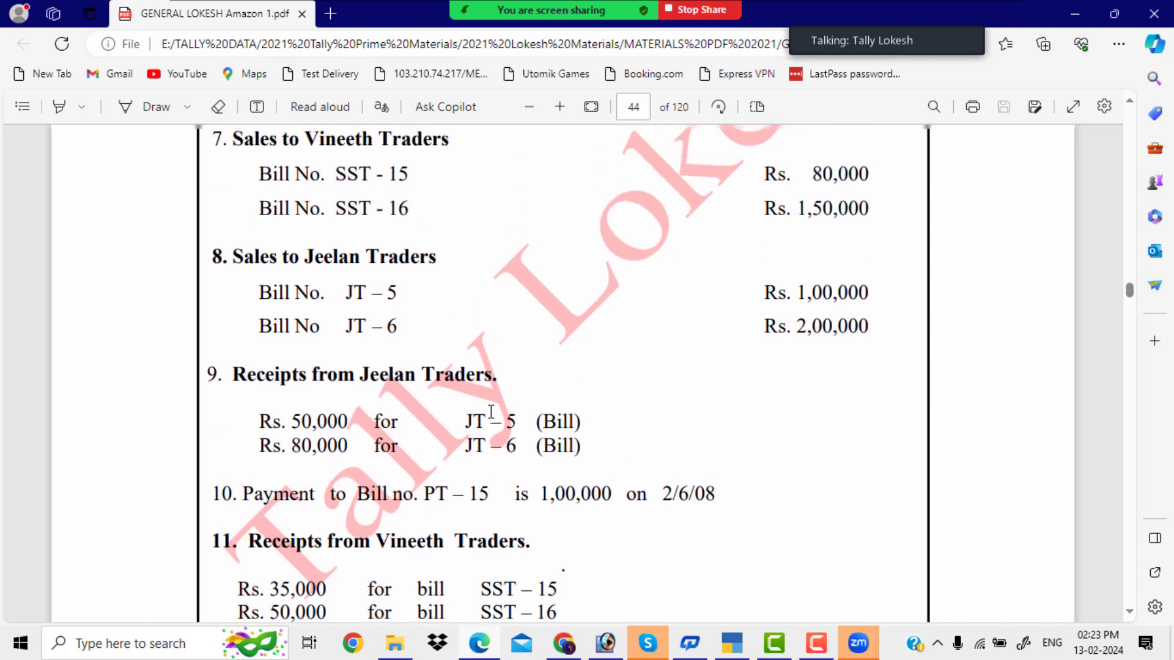
scroll(391, 249, "up", 2)
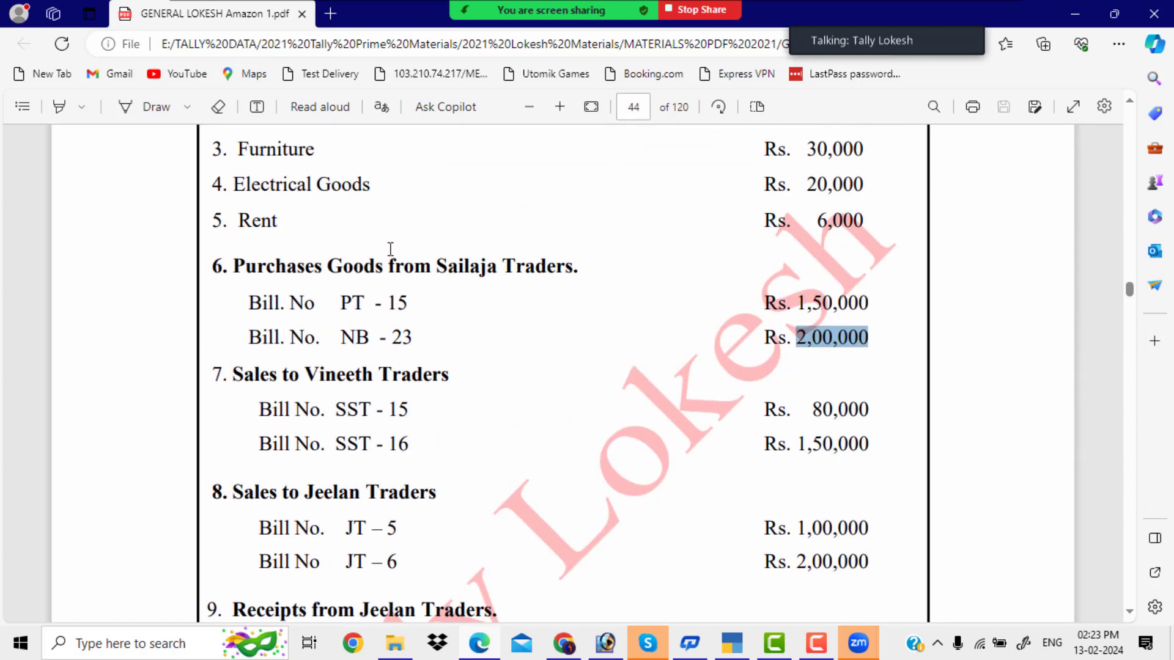
scroll(405, 297, "down", 4)
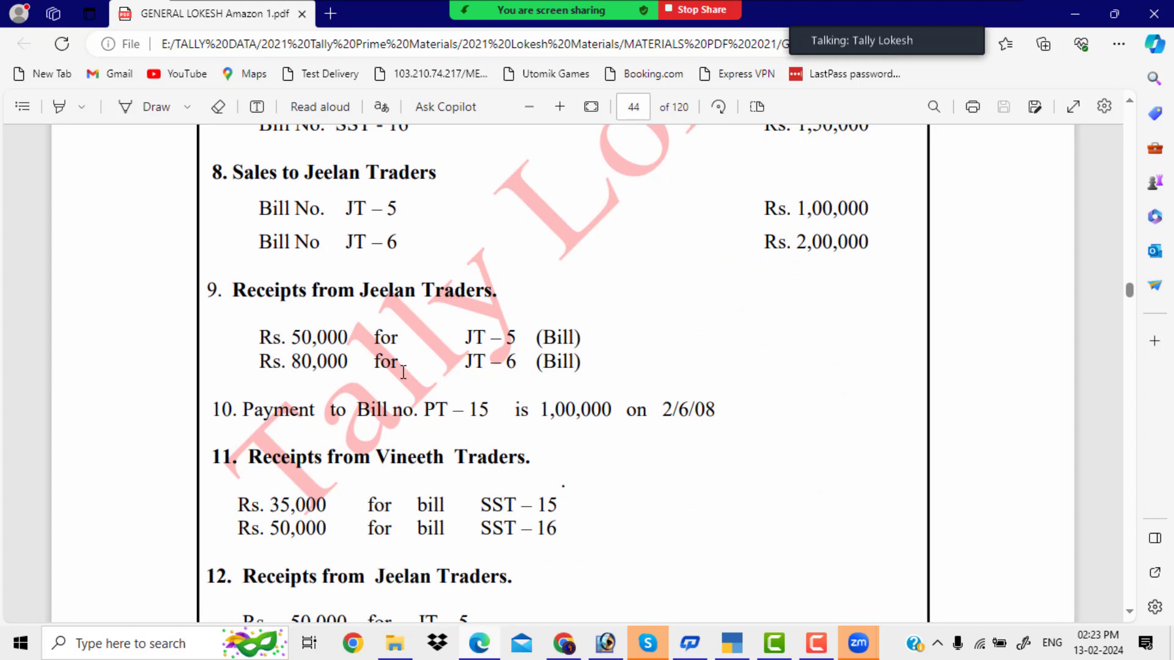
scroll(403, 367, "down", 1)
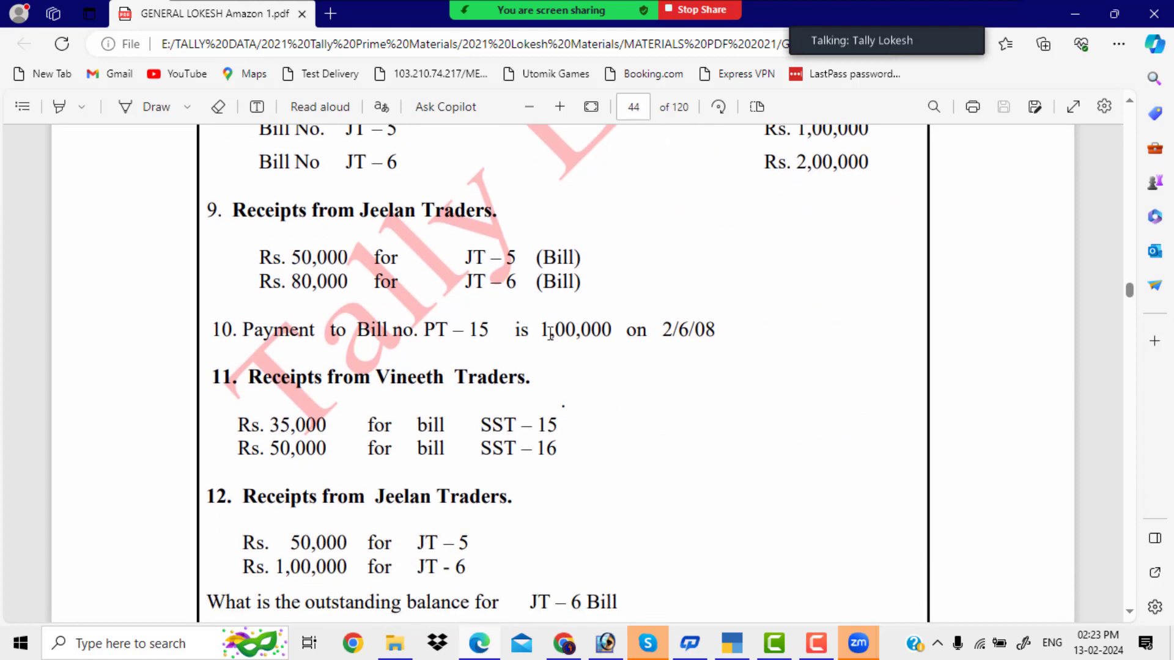
scroll(551, 333, "down", 2)
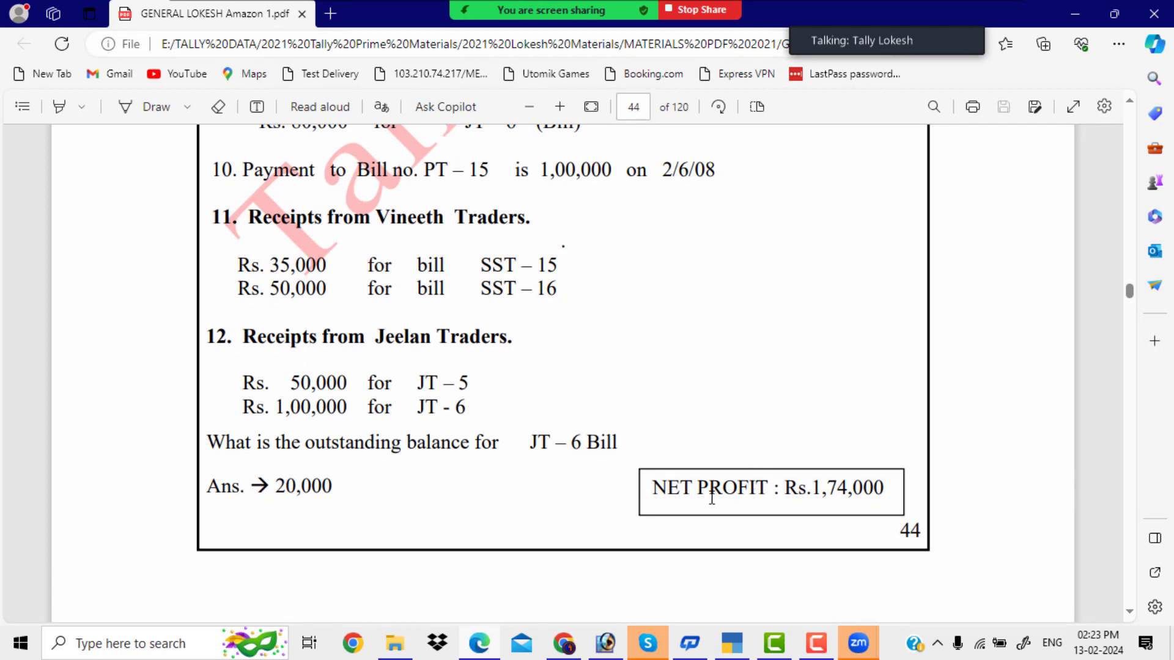
left_click_drag(659, 486, 862, 496)
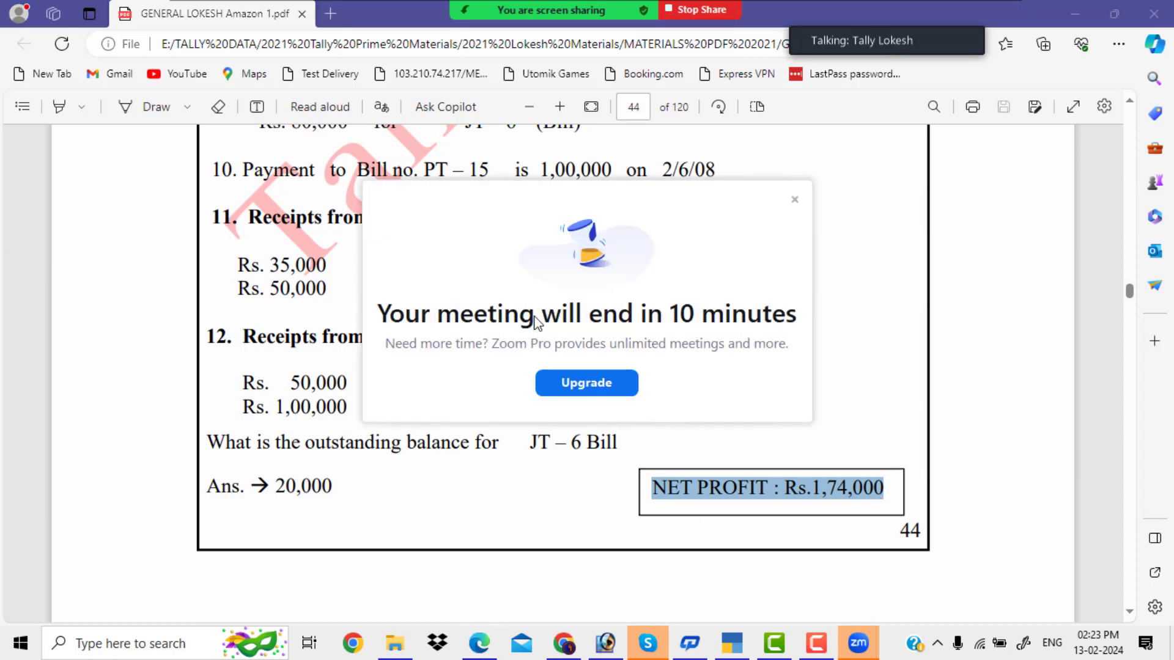
left_click(794, 200)
mouse_move(489, 11)
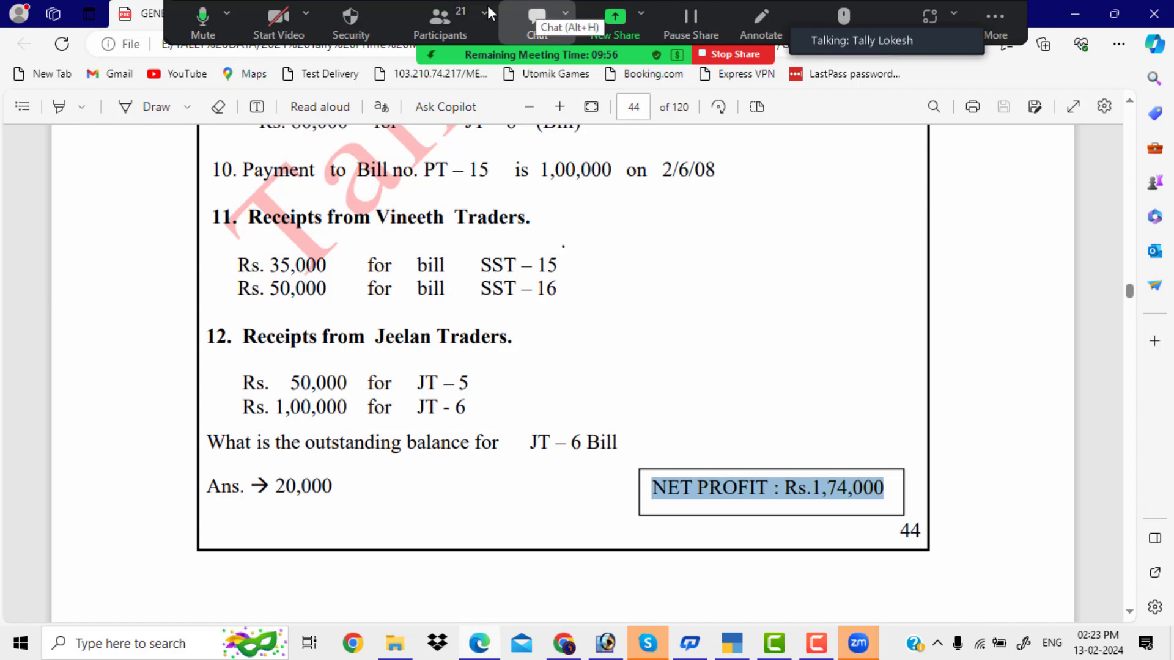
- Look through the full list of Zoom meeting participants, and minimize the list
left_click(434, 15)
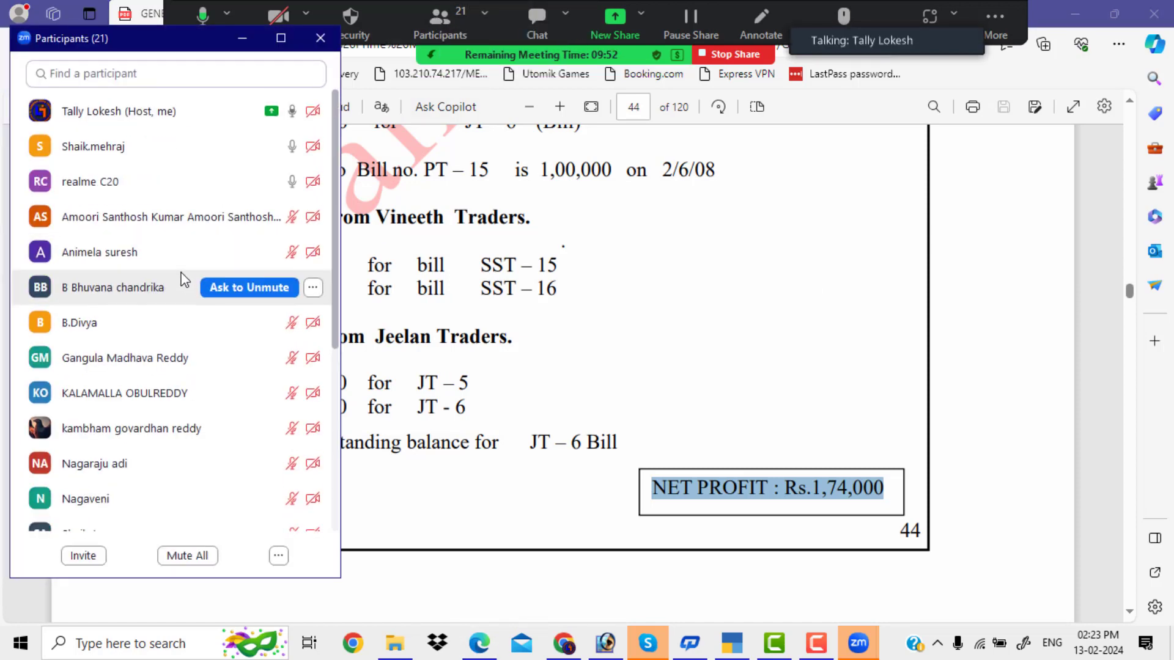
scroll(185, 286, "down", 3)
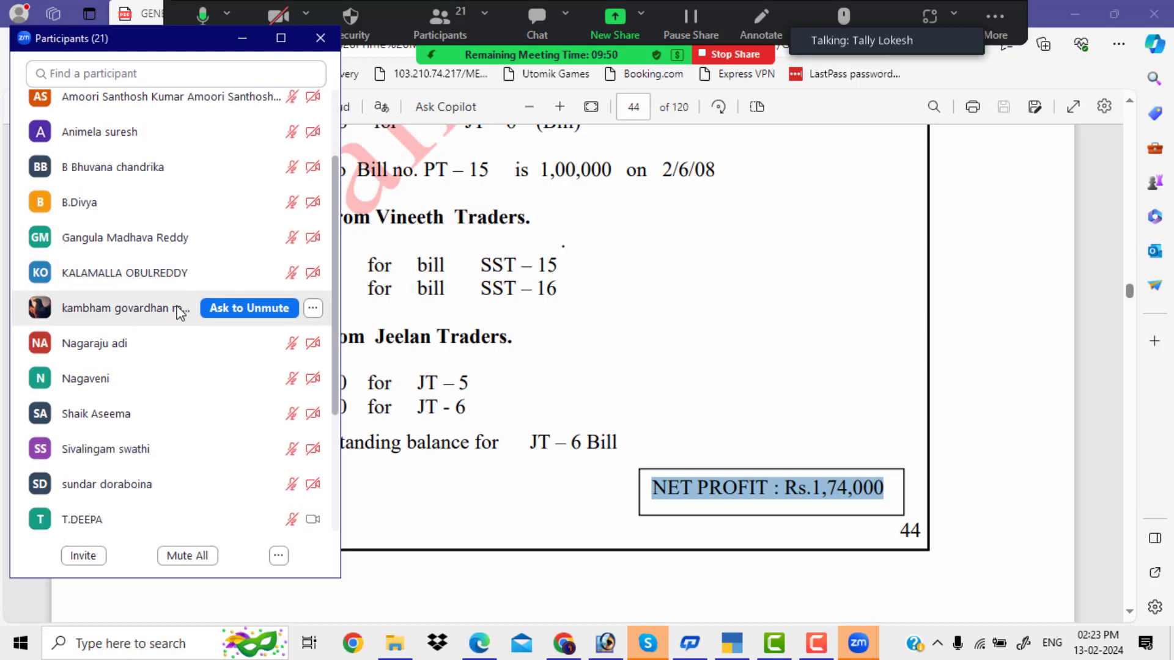
scroll(188, 276, "down", 3)
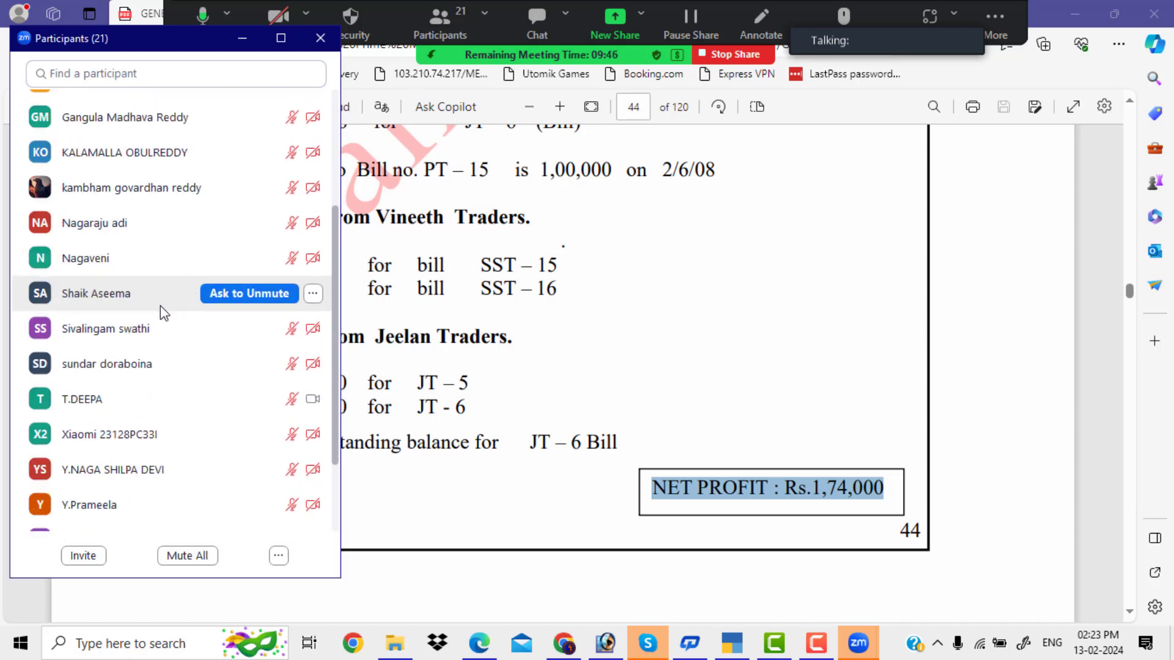
scroll(154, 312, "down", 3)
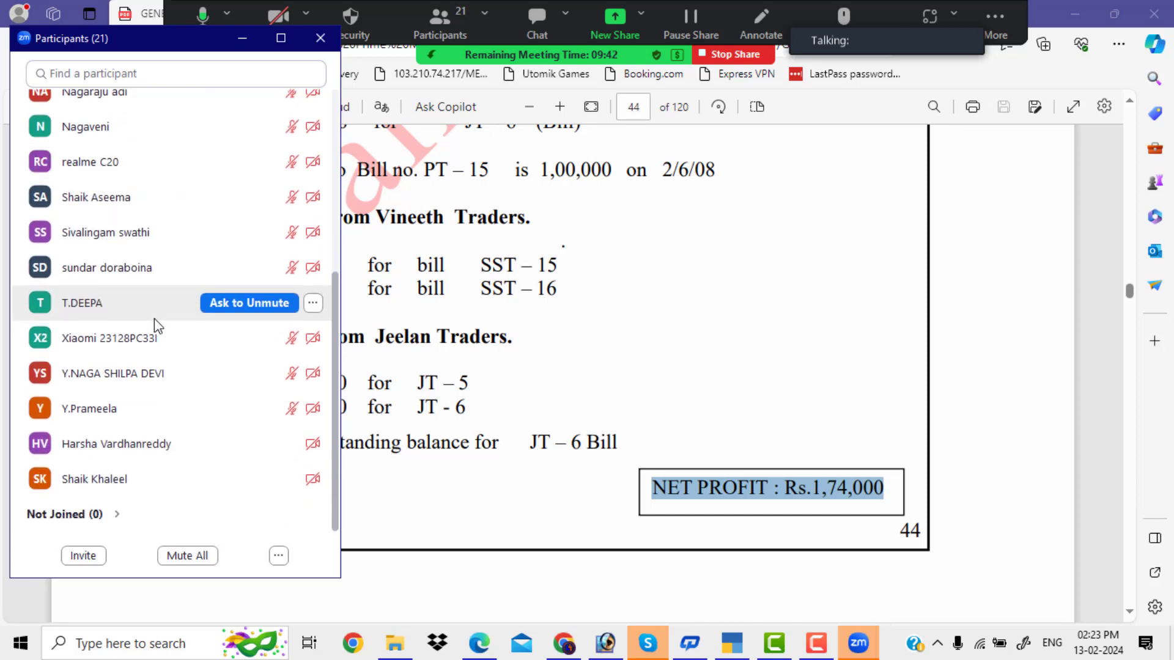
scroll(154, 318, "up", 5)
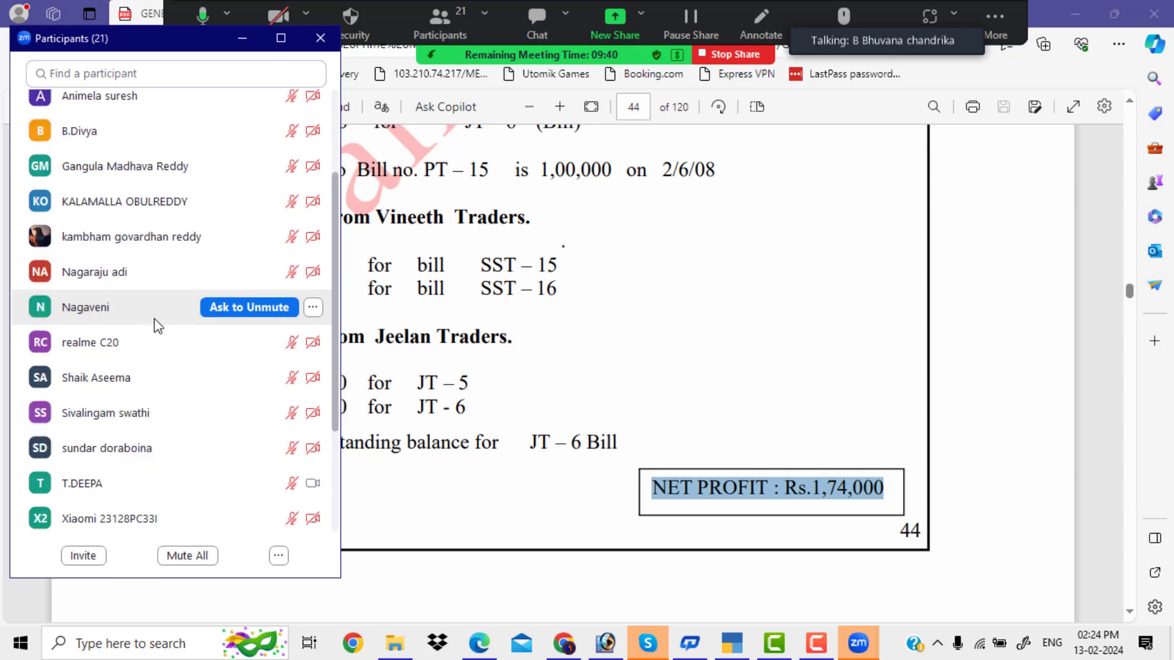
scroll(154, 317, "up", 2)
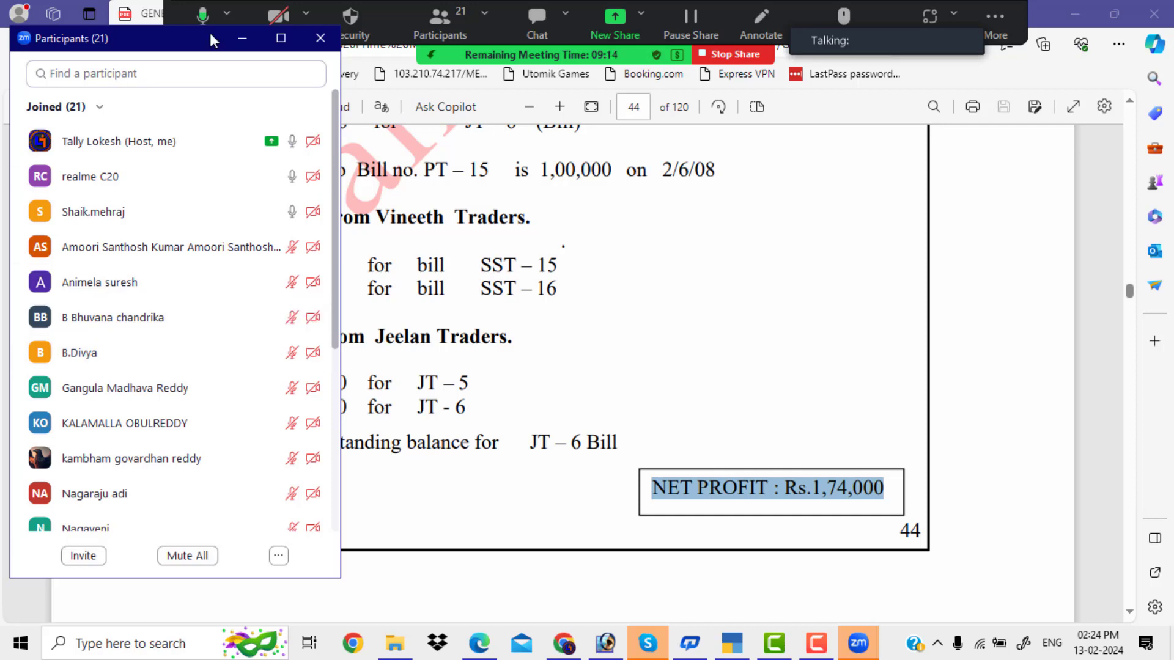
left_click(242, 42)
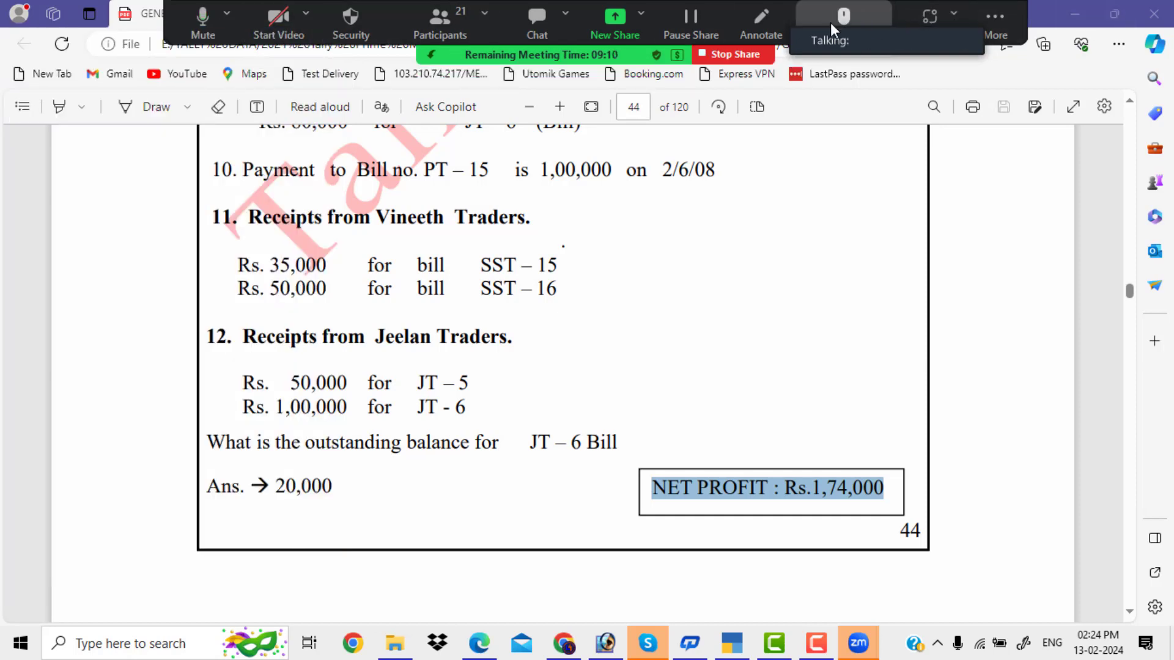
left_click(996, 19)
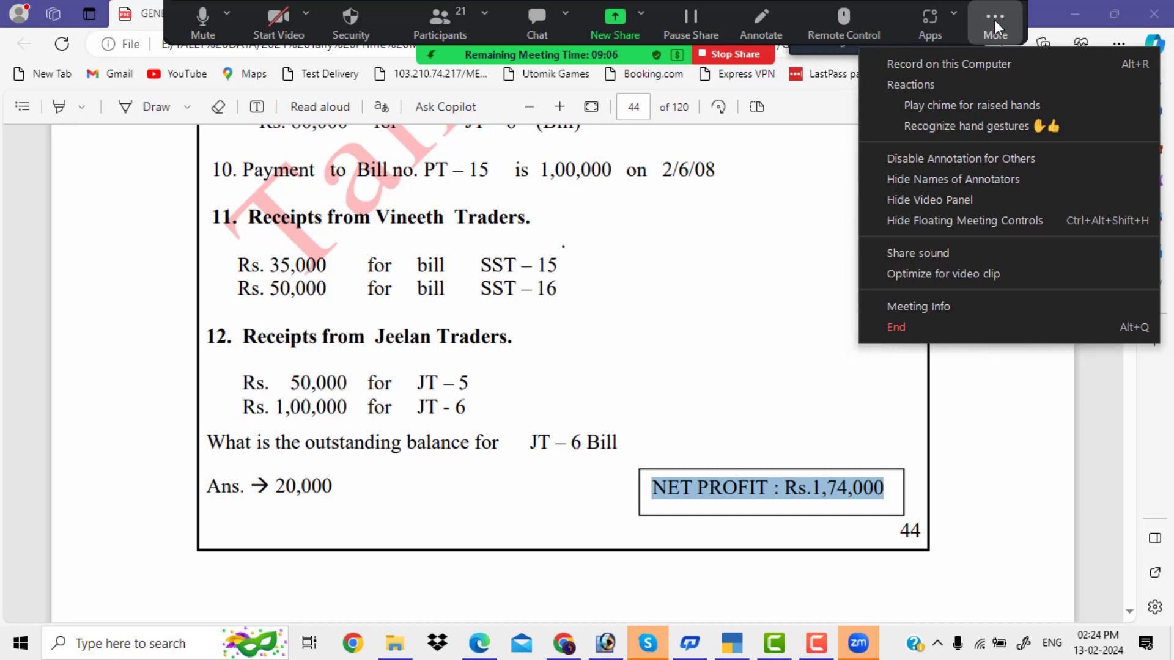
left_click(736, 252)
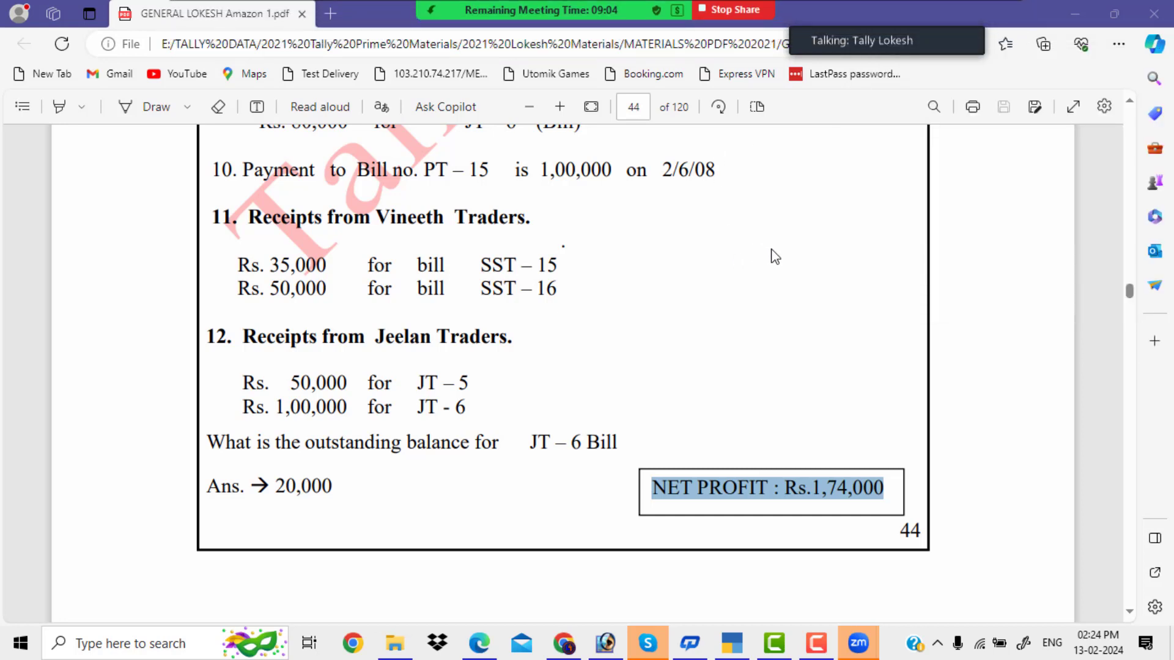
scroll(765, 259, "up", 1)
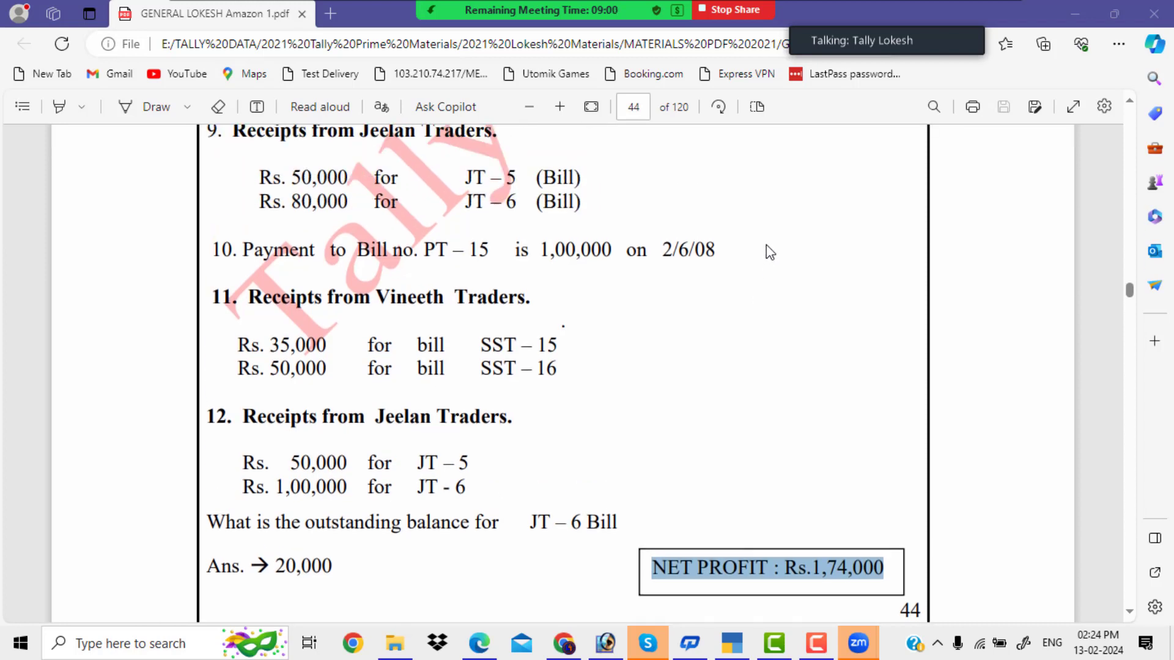
- Switch to Chrome, show the Tally Prime with GST Advanced book page on Amazon, and admit the person in the Zoom waiting room
mouse_move(436, 13)
mouse_move(567, 648)
left_click(570, 592)
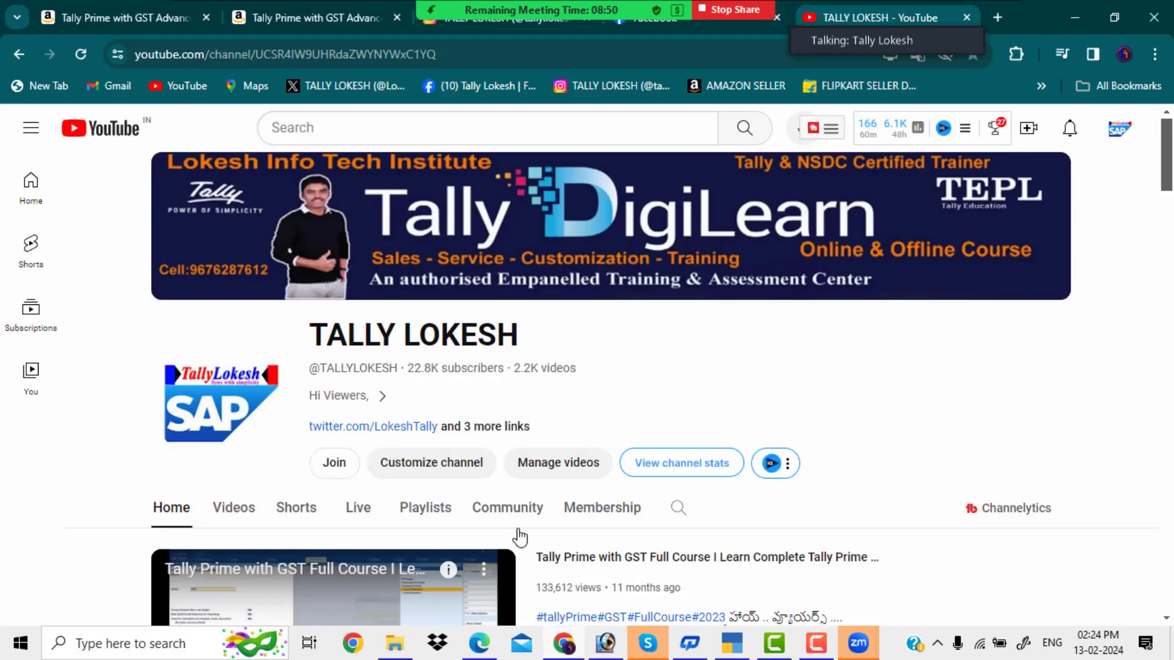
left_click(345, 15)
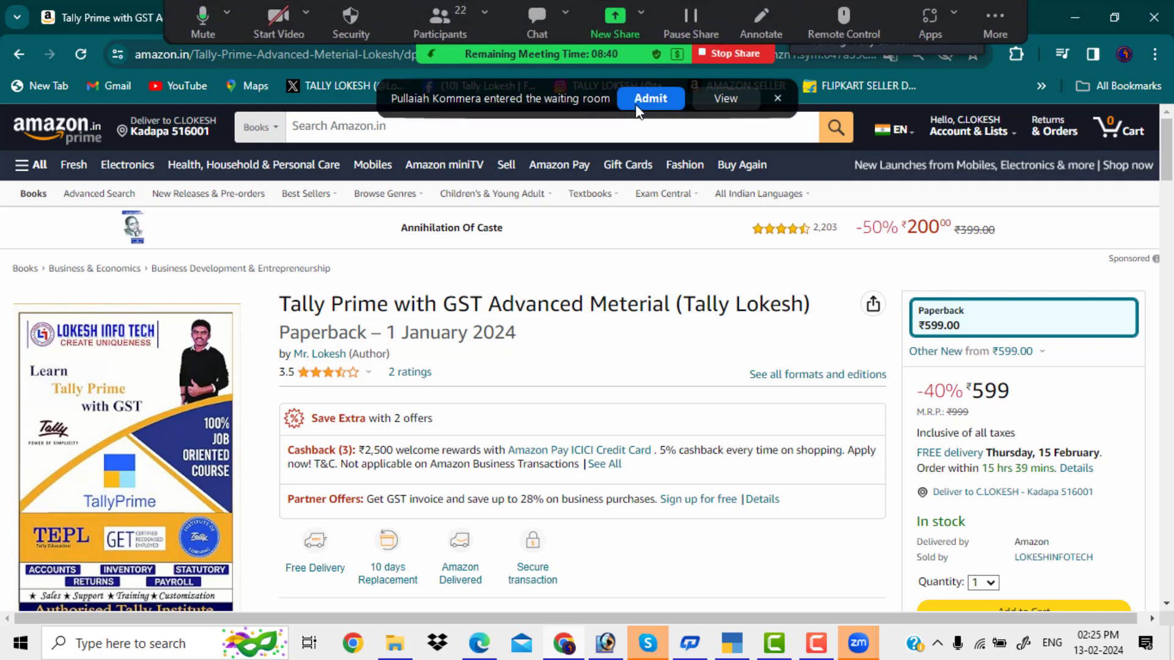
left_click(652, 99)
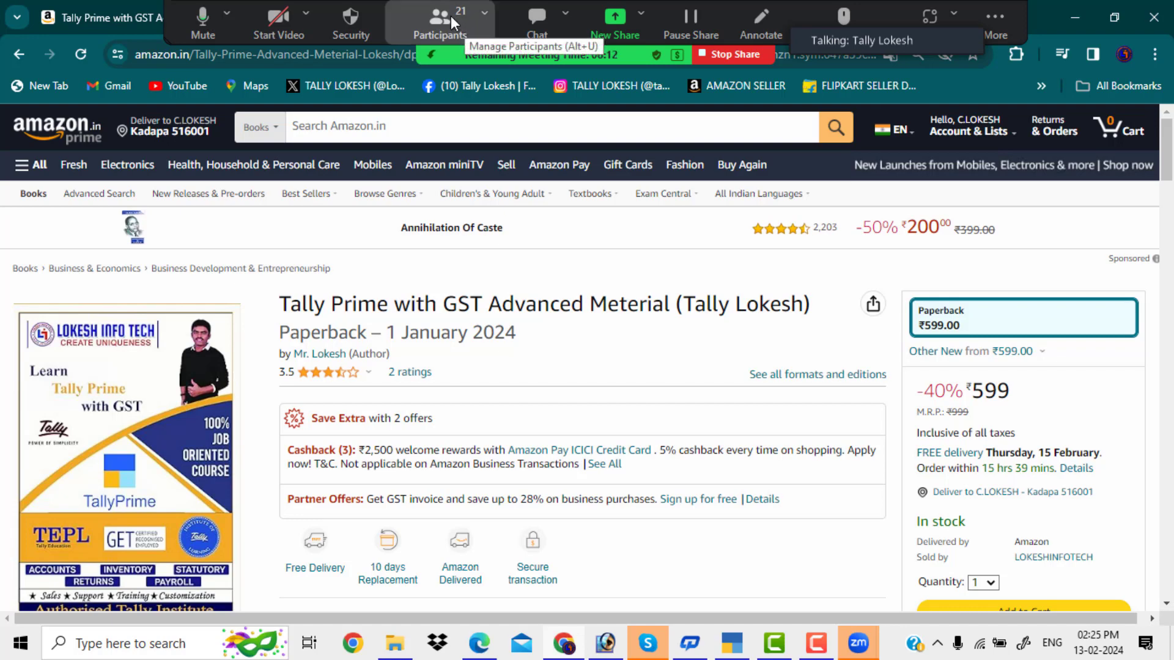
- Check who is in the Zoom meeting and whose microphone is on, and minimize the participants list
left_click(450, 16)
mouse_move(184, 233)
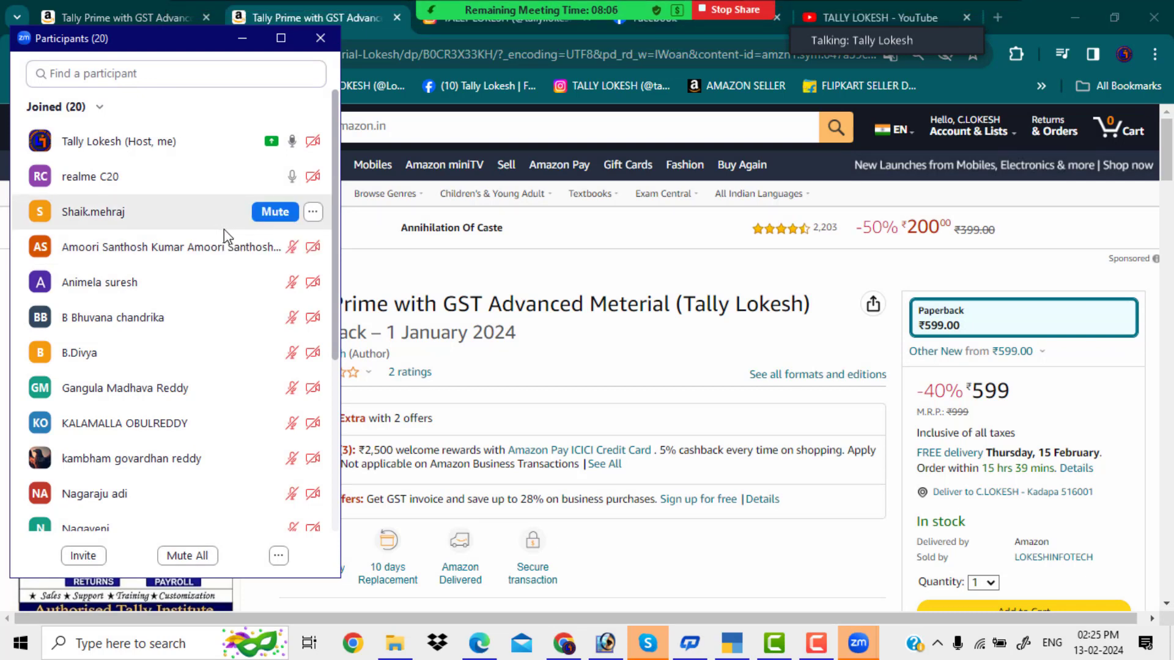
mouse_move(905, 14)
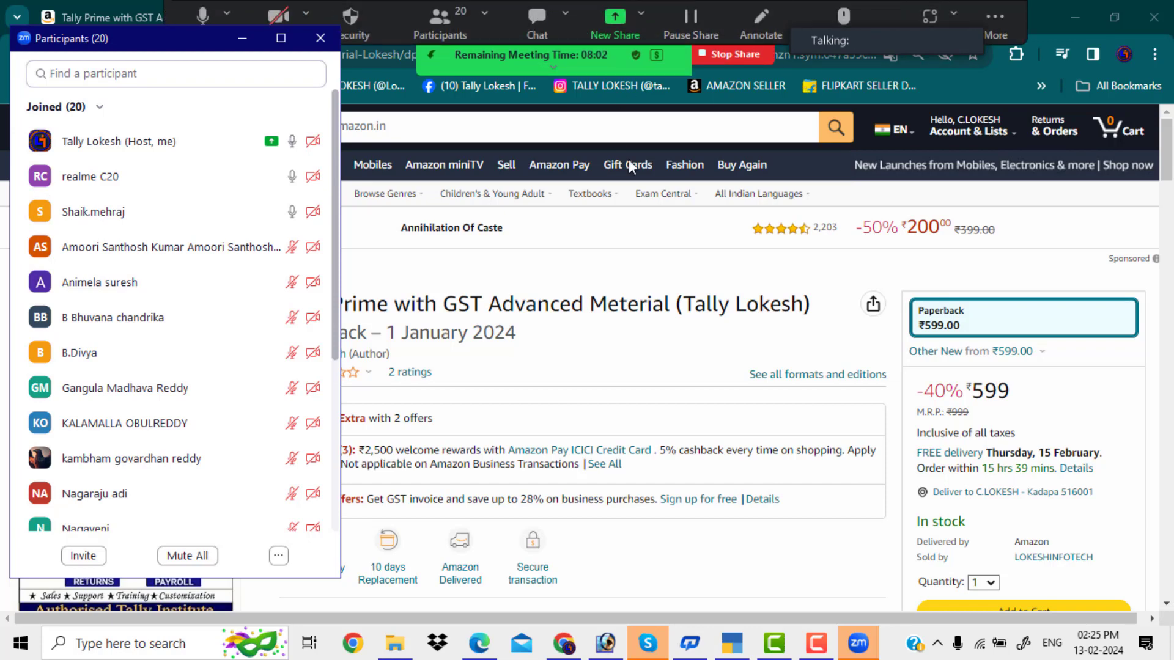
left_click(243, 37)
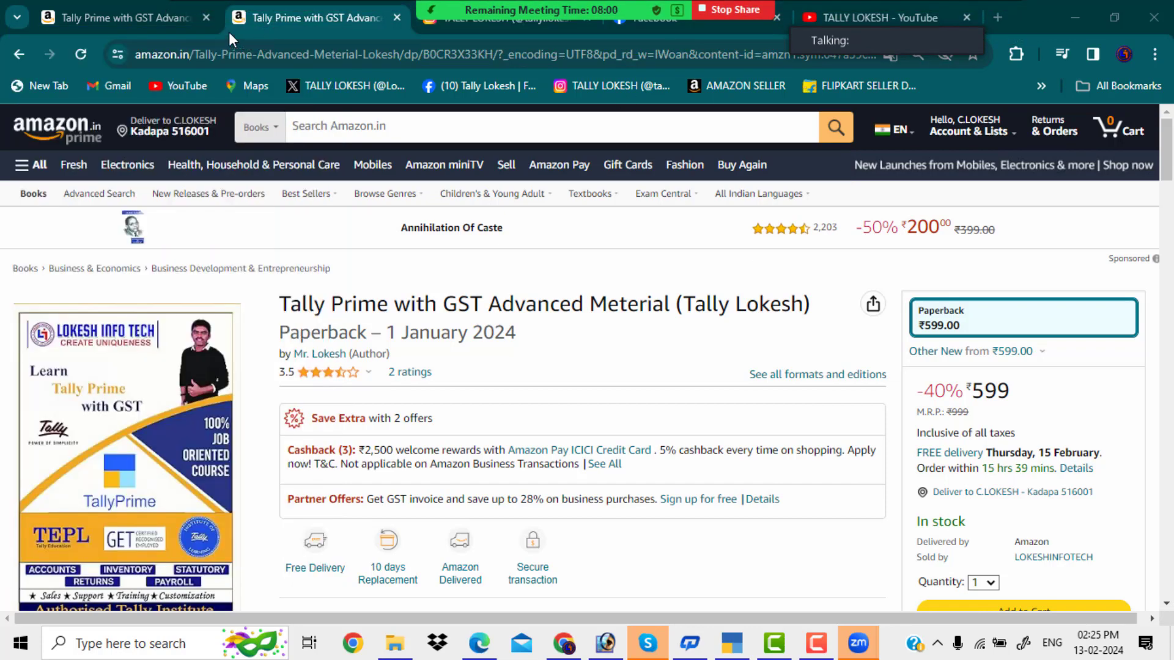
- Move the Zoom meeting controls off the browser tabs, and look at the open Instagram, Amazon and Facebook pages
left_click(177, 18)
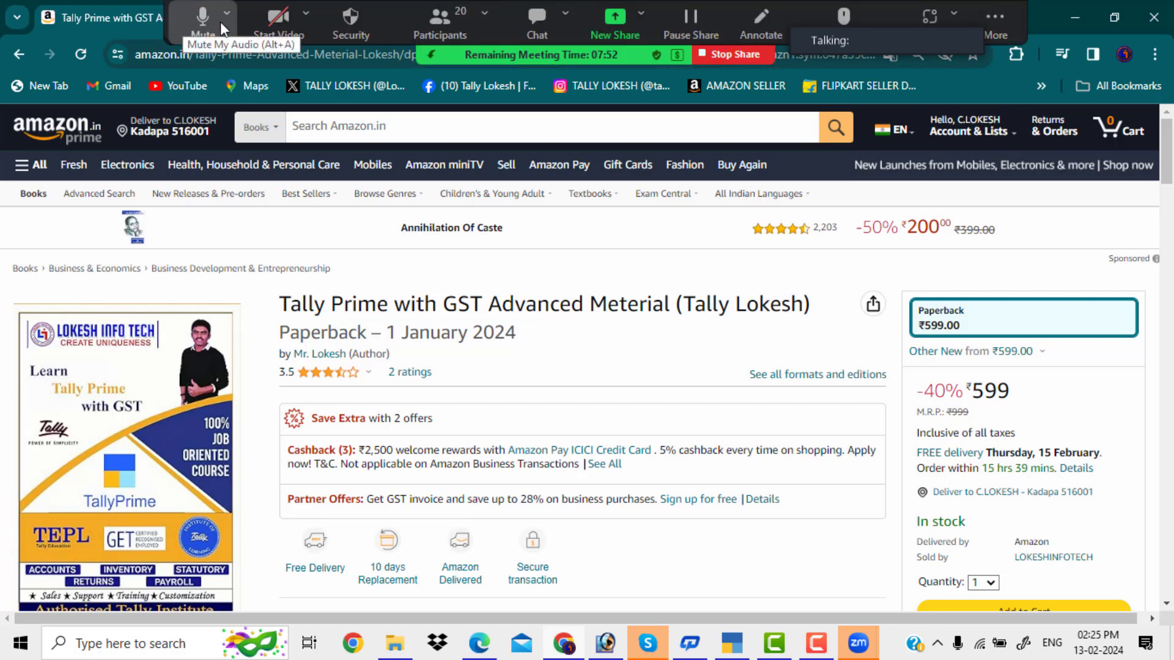
left_click_drag(652, 1, 632, 625)
left_click(480, 13)
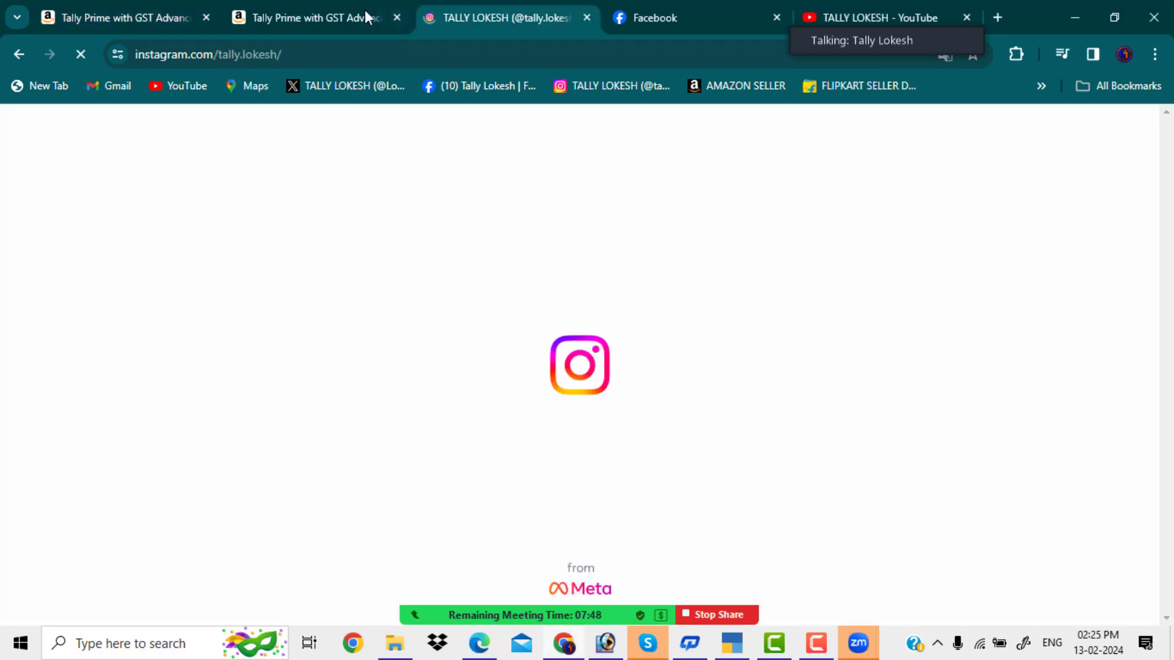
left_click(350, 11)
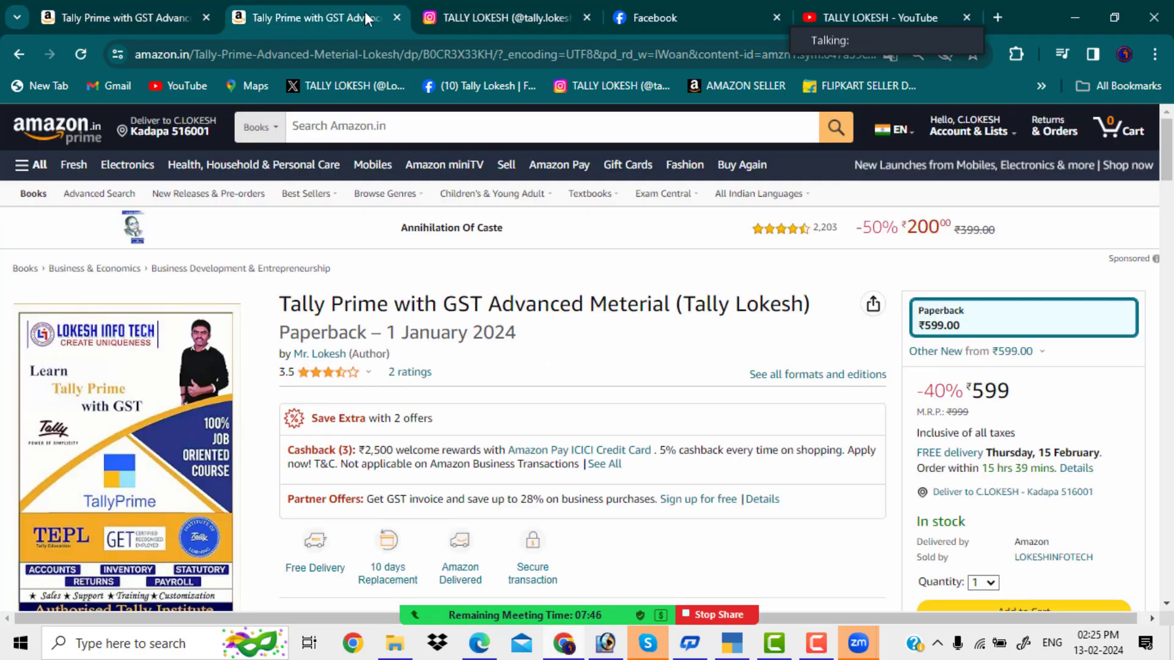
left_click(722, 8)
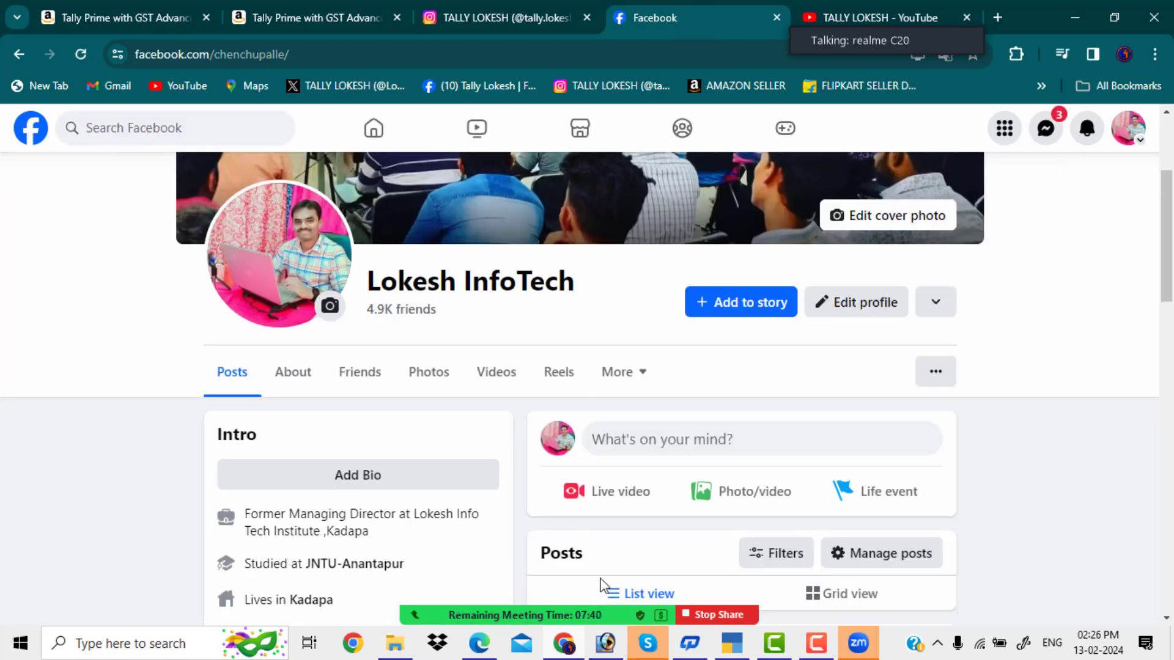
- Switch to TallyPrime, leave the blank purchase voucher, and examine the Rafi Enterprises company features without changing them
mouse_move(605, 615)
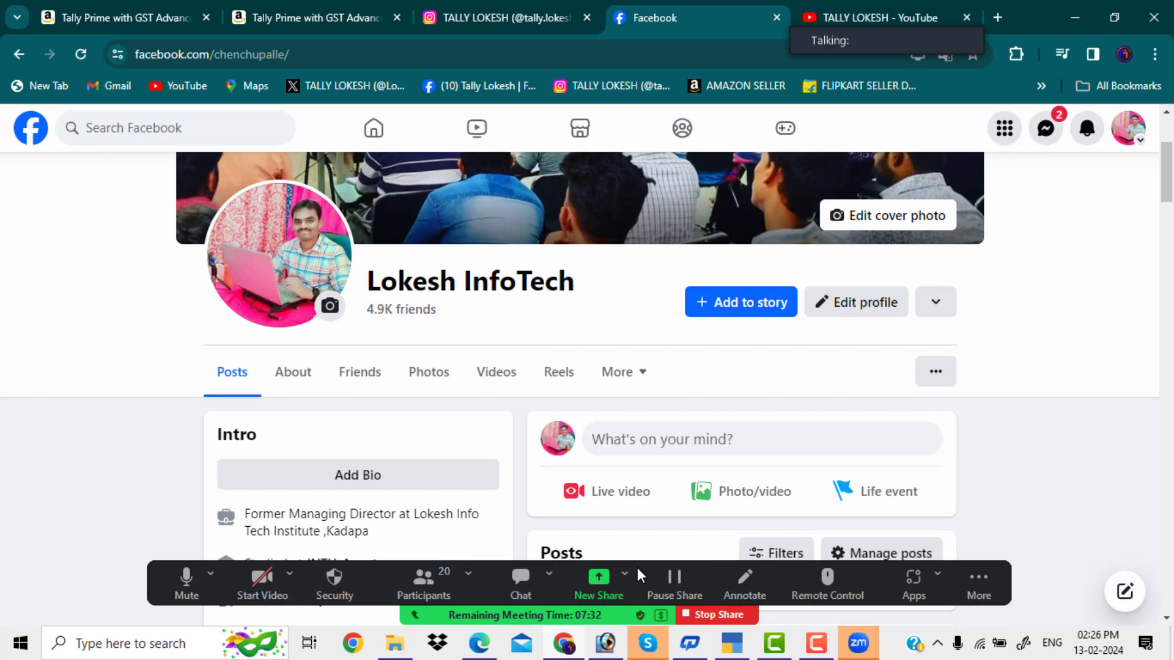
left_click(732, 643)
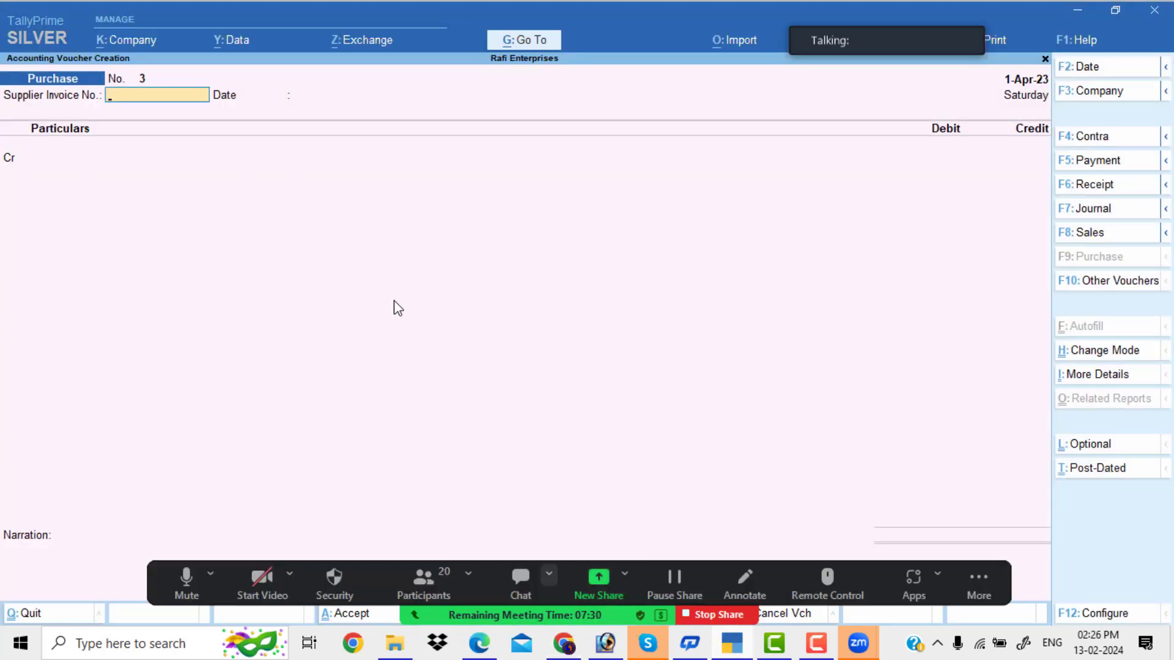
key("Escape")
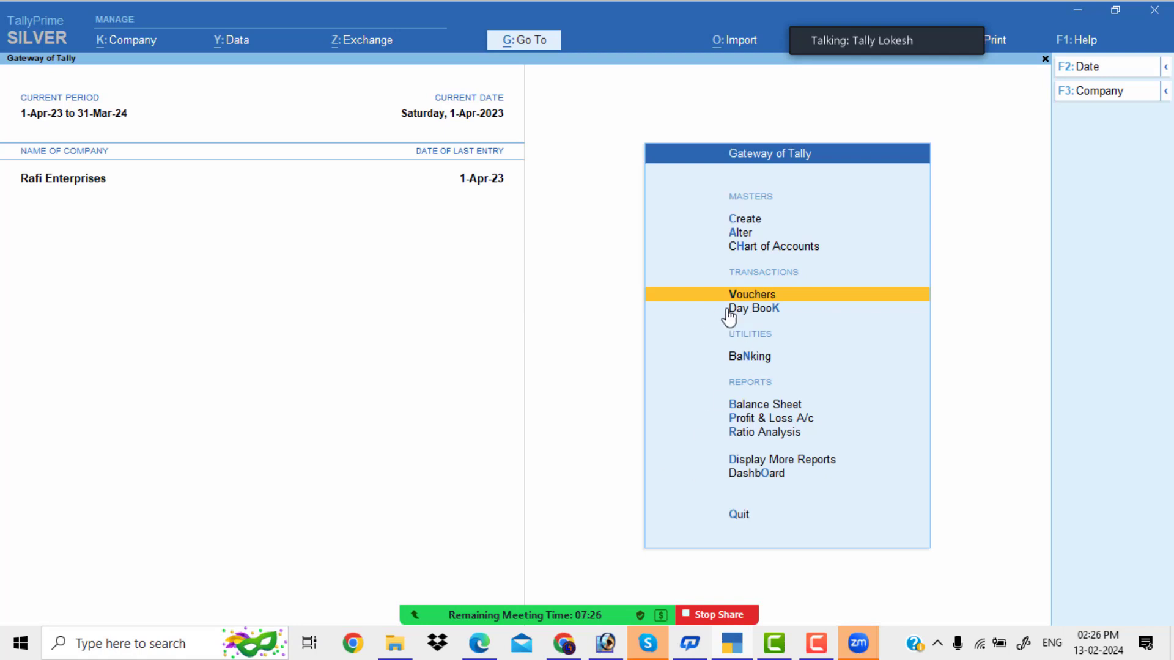
left_click(143, 42)
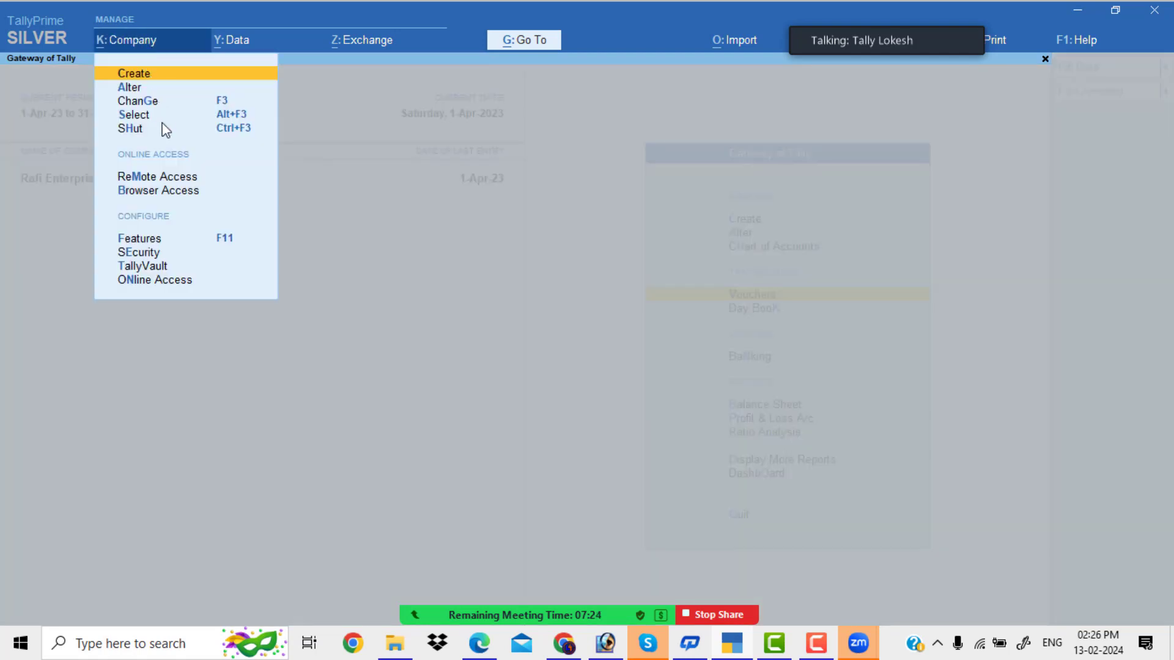
left_click(175, 244)
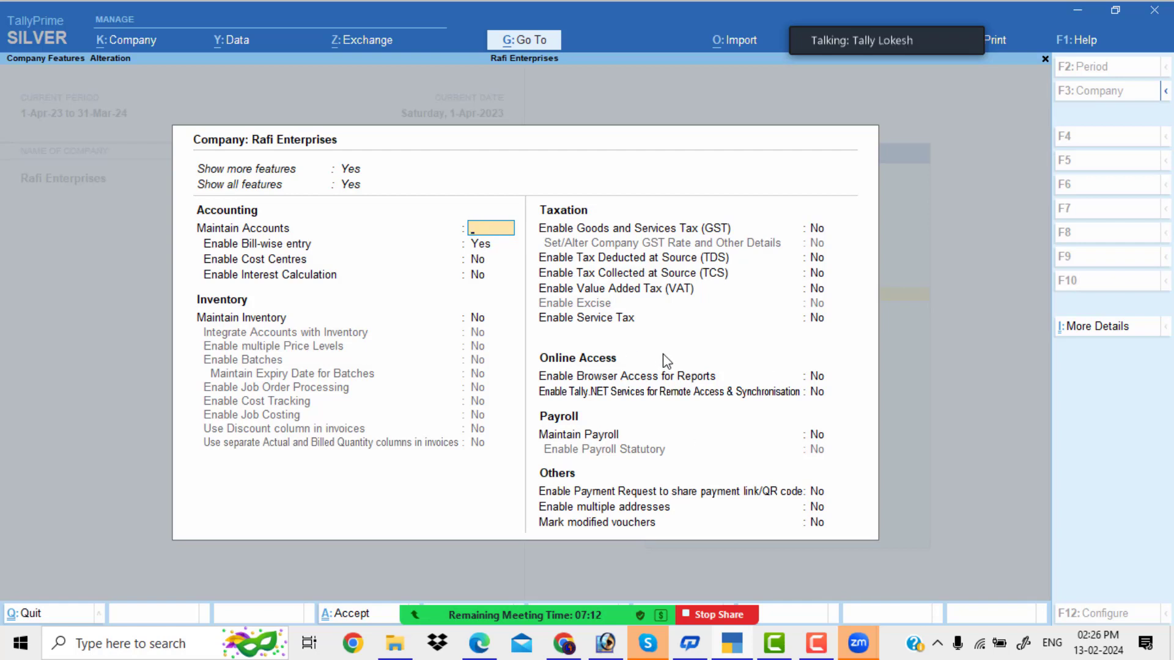
key("Escape")
left_click(610, 98)
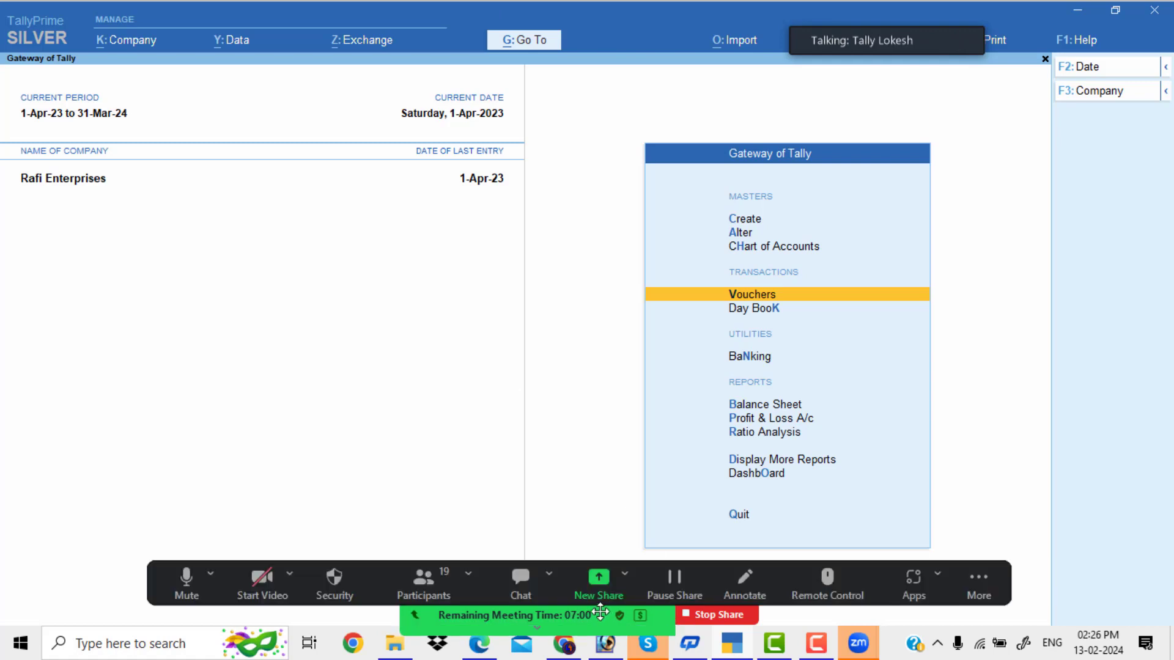
- Move the Zoom meeting controls away from the taskbar, and open the participants list to check who has joined
left_click_drag(639, 571, 588, 32)
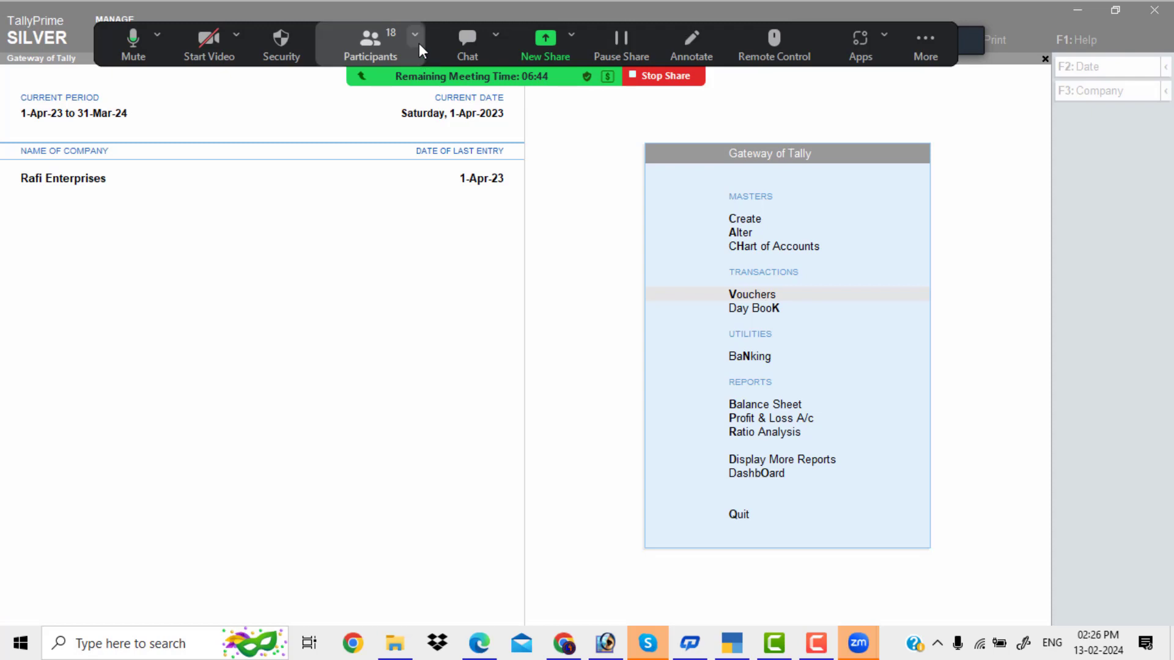
left_click(417, 40)
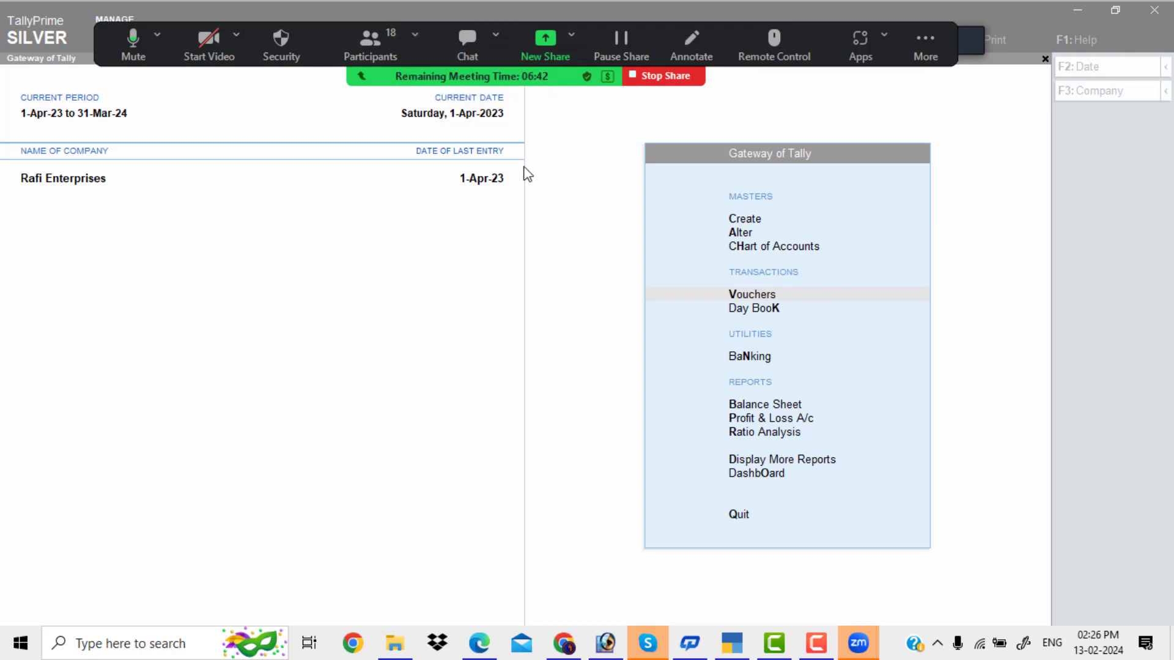
left_click(367, 37)
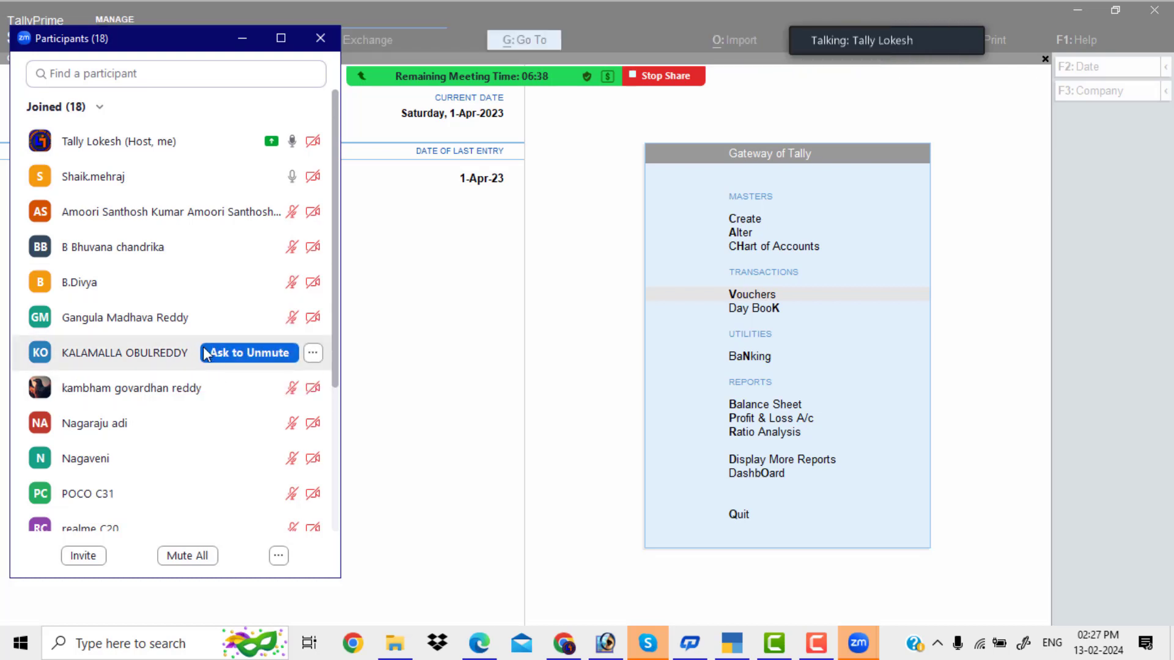
scroll(204, 350, "down", 1)
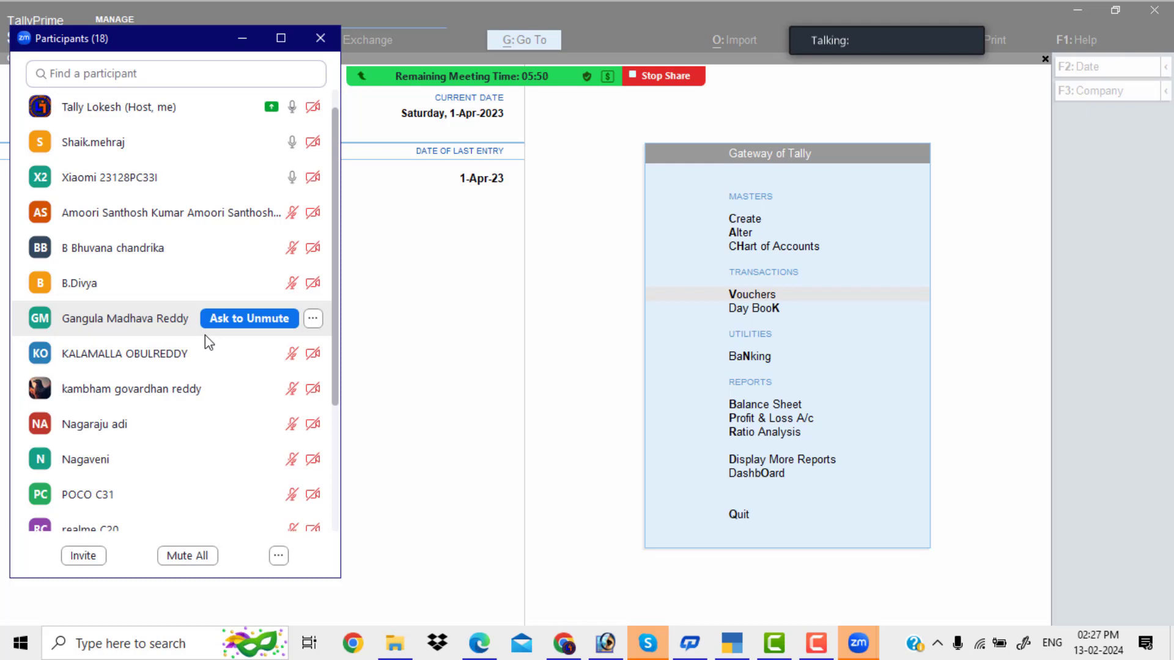
scroll(241, 339, "up", 1)
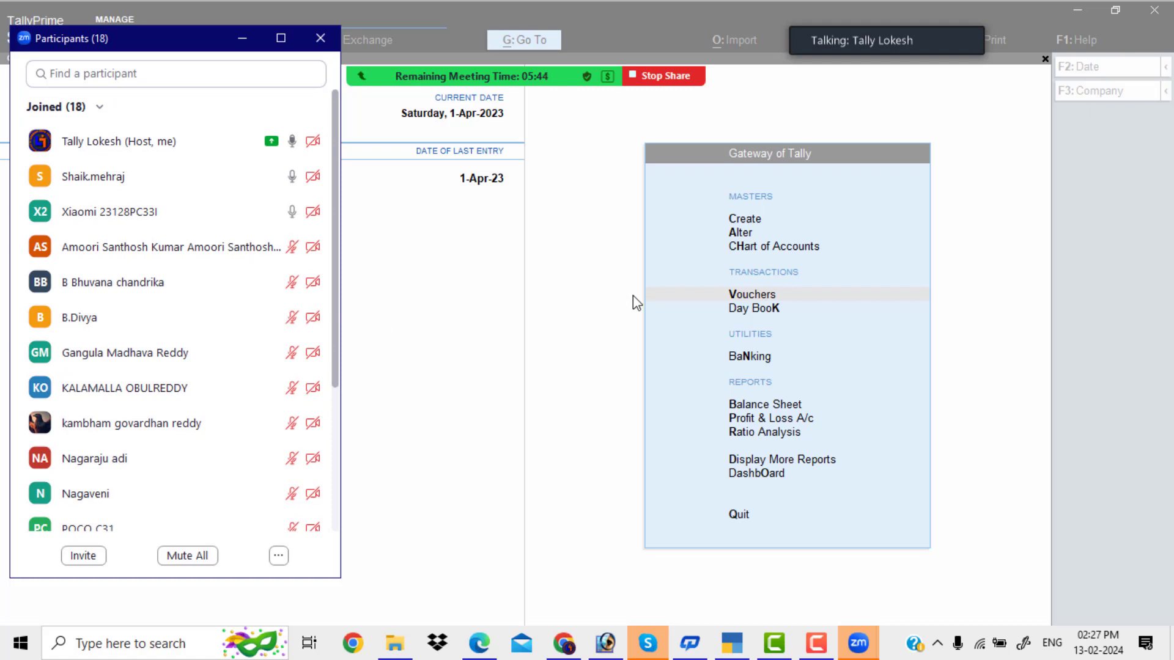
left_click(596, 322)
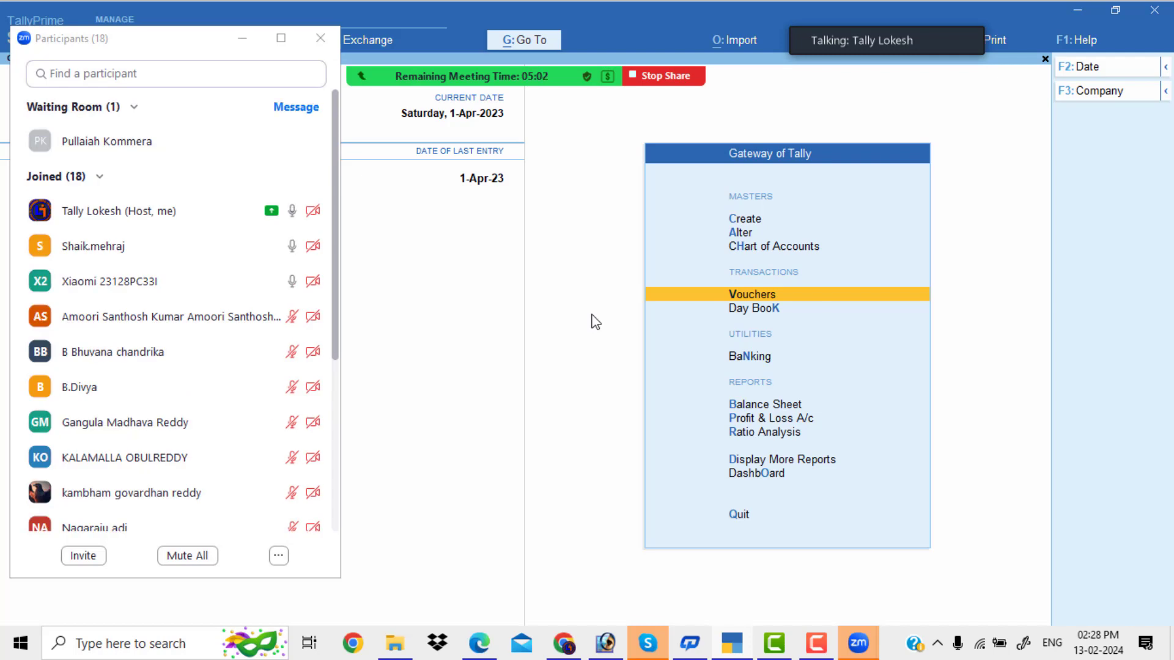
- Admit both people from the Zoom waiting room, and return to the Gateway of Tally
left_click(229, 141)
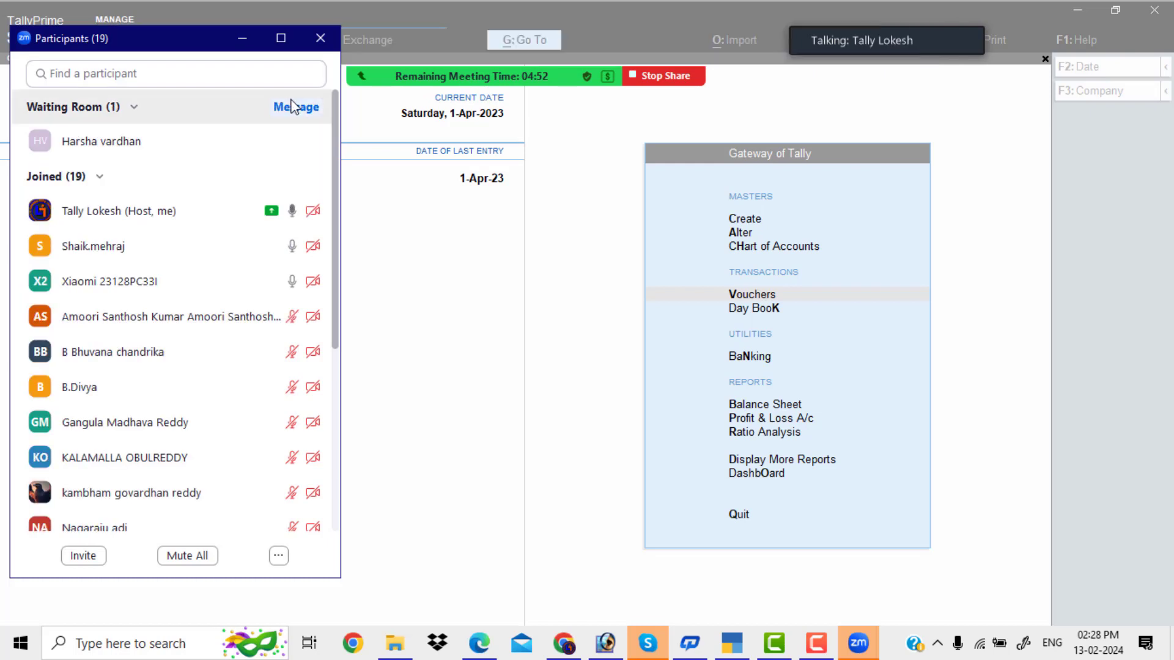
left_click(218, 138)
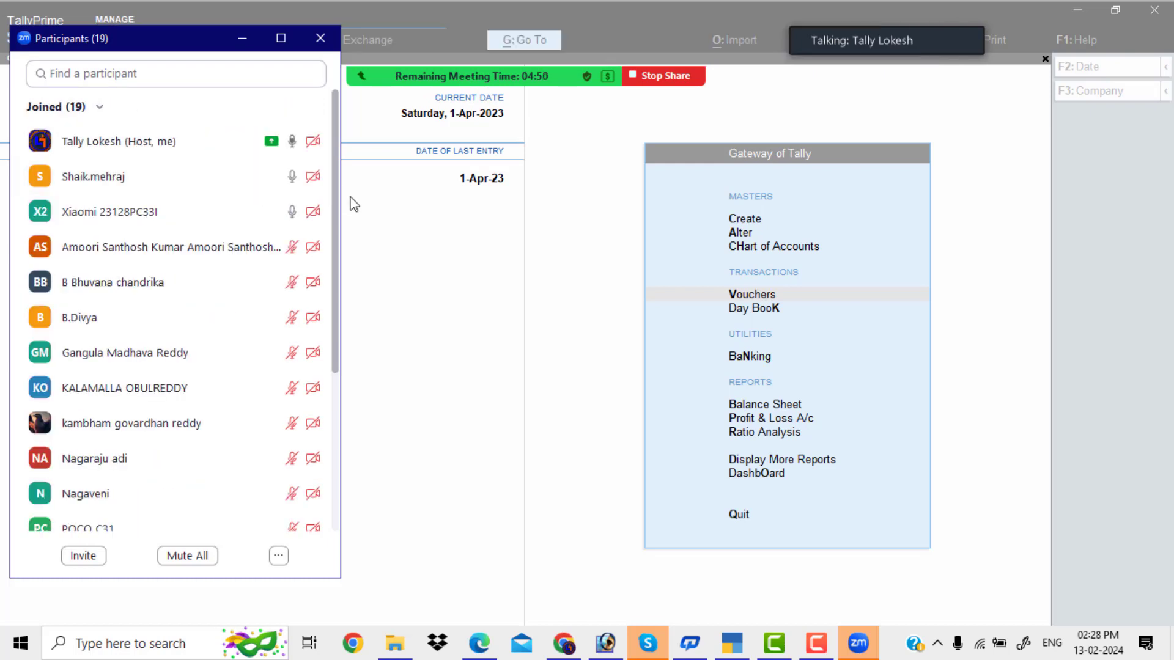
left_click(1042, 312)
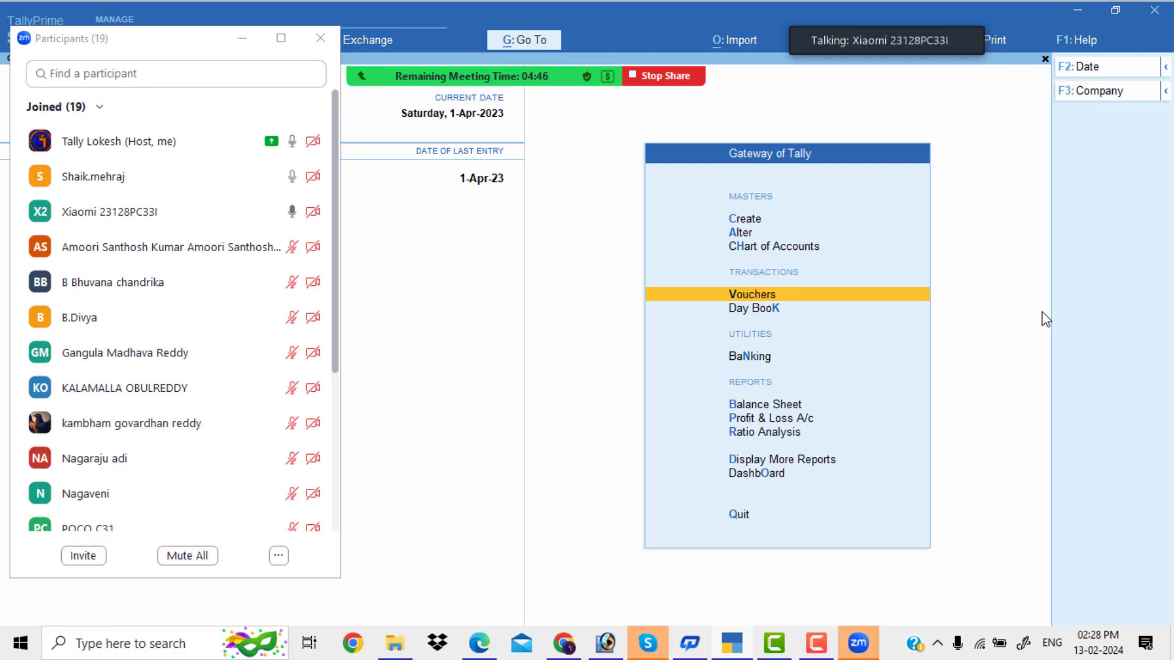
- Mute the participant who is talking in the Zoom meeting, and admit the person in the waiting room again
mouse_move(210, 226)
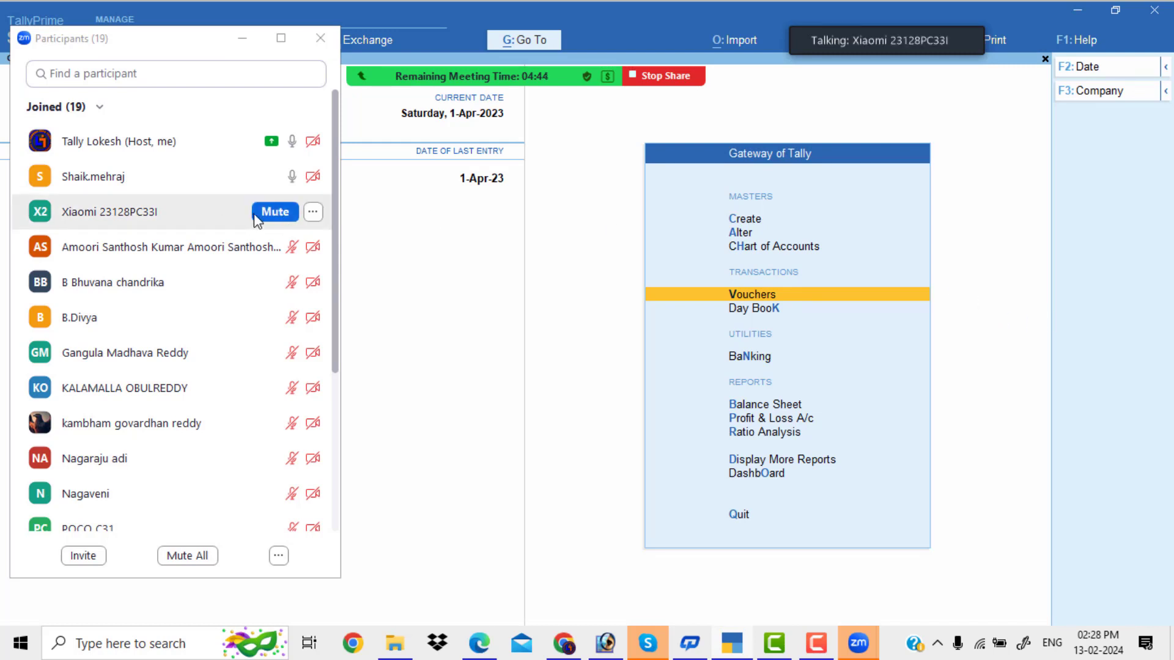
left_click(269, 215)
left_click(270, 214)
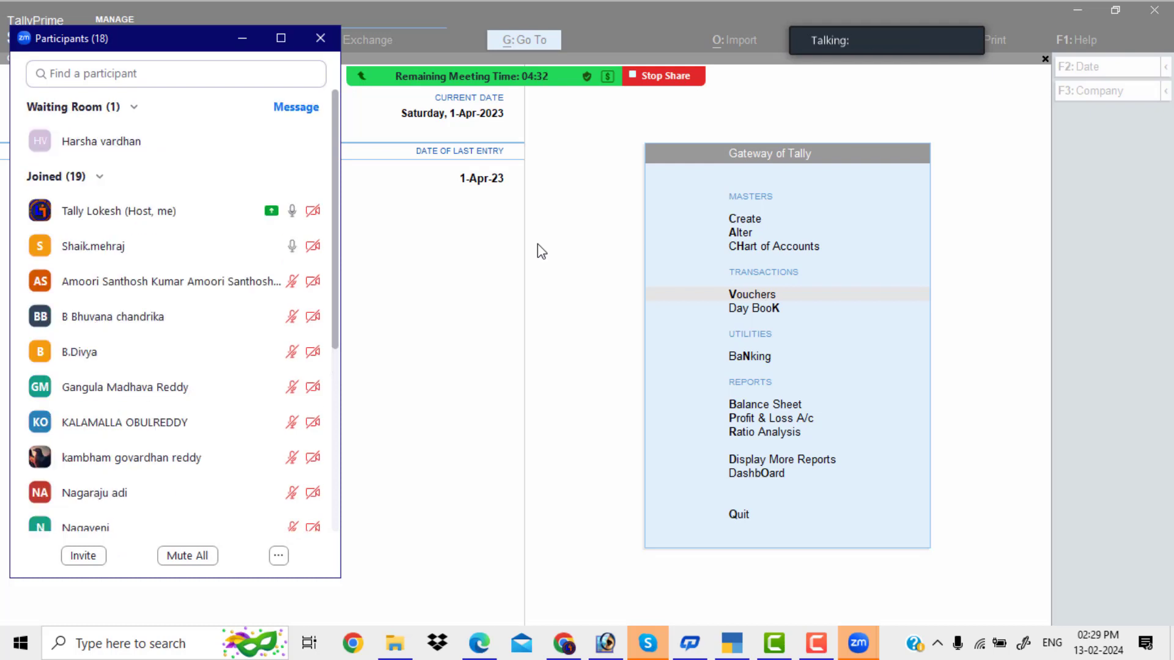
left_click(235, 140)
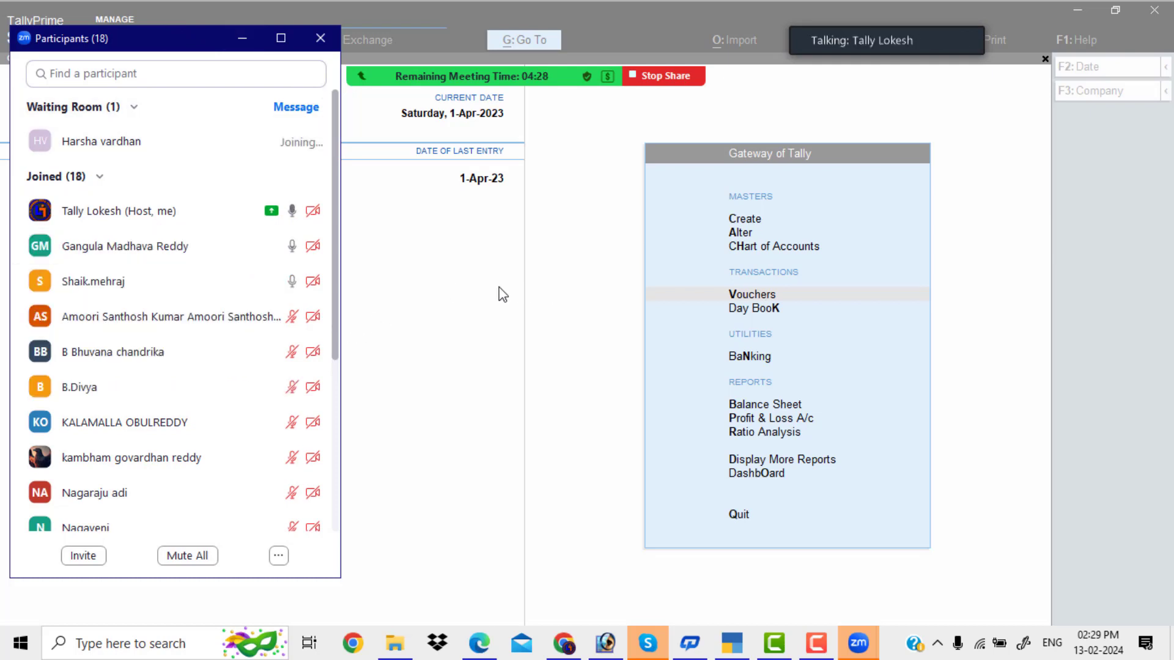
mouse_move(294, 287)
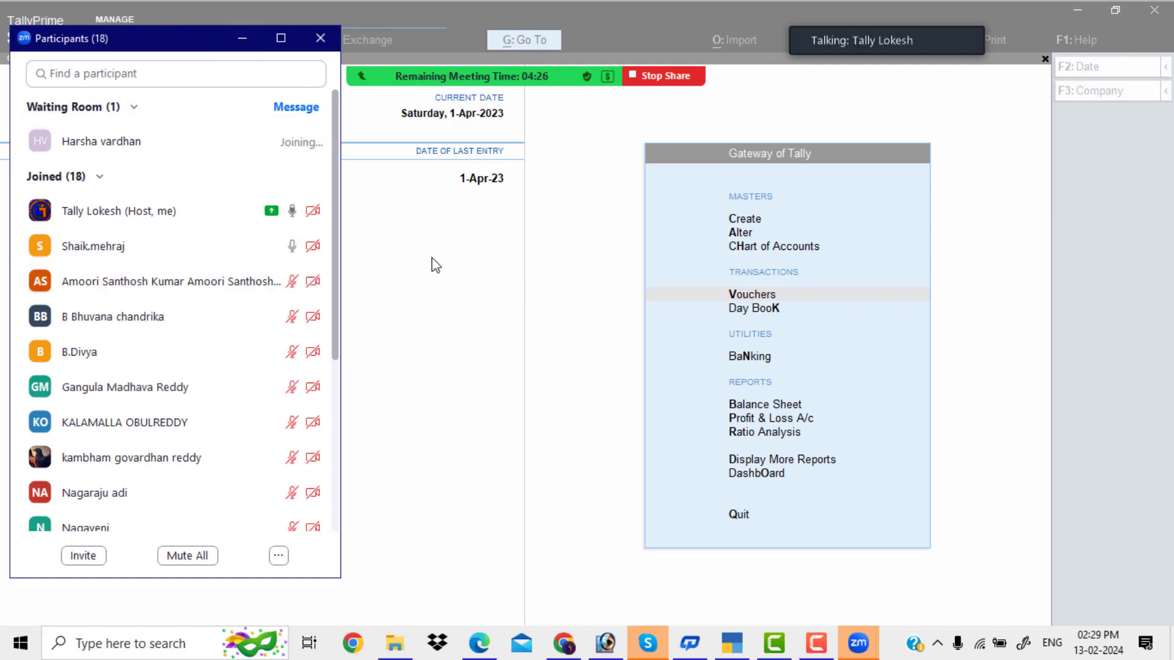